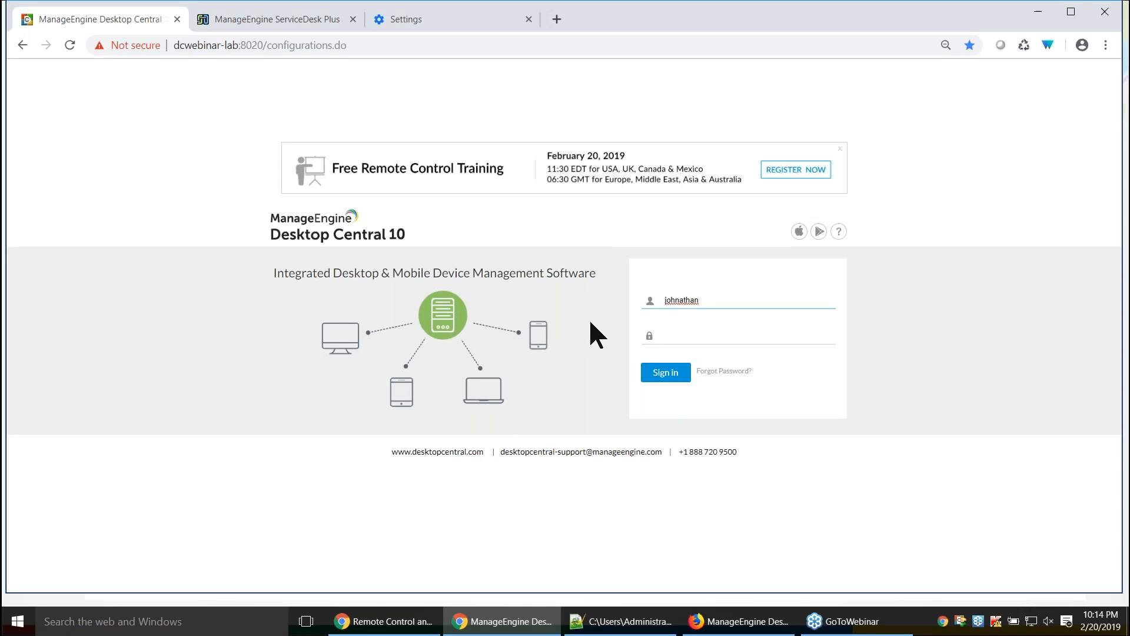
# Sign in to the Desktop Central console by entering the account password
pyautogui.click(684, 330)
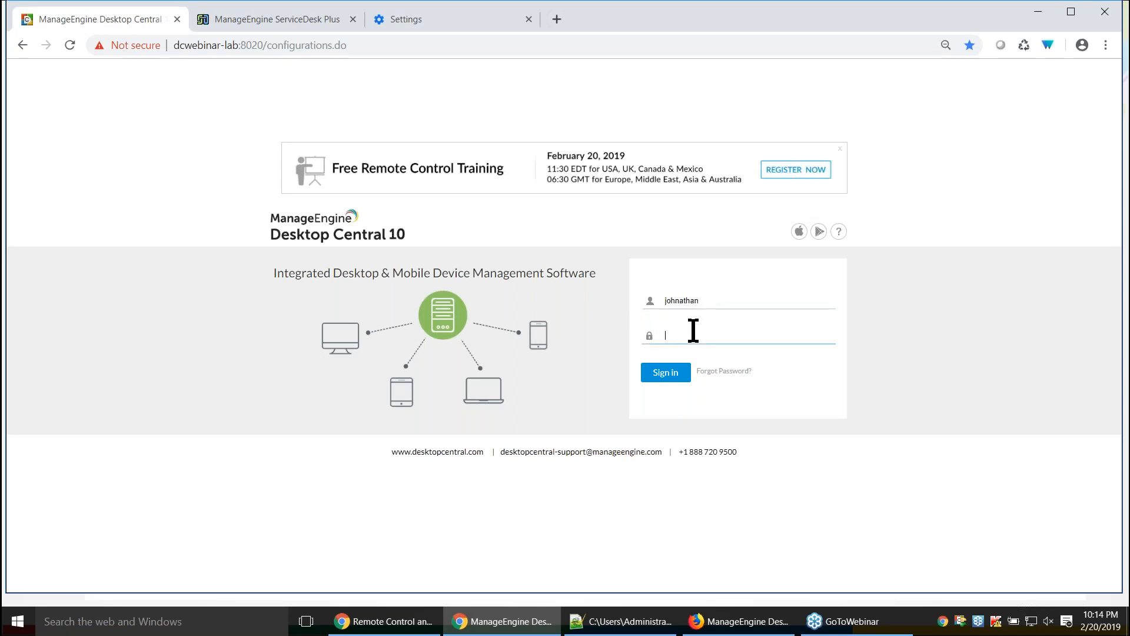
pyautogui.write('*****')
pyautogui.press('Return')
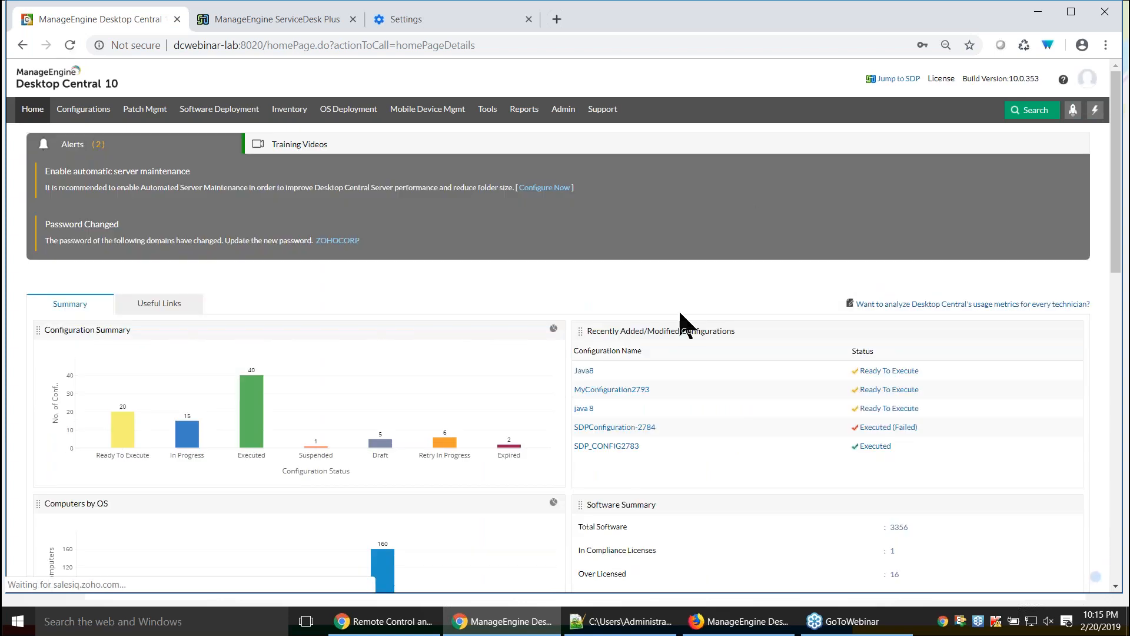
pyautogui.click(1088, 80)
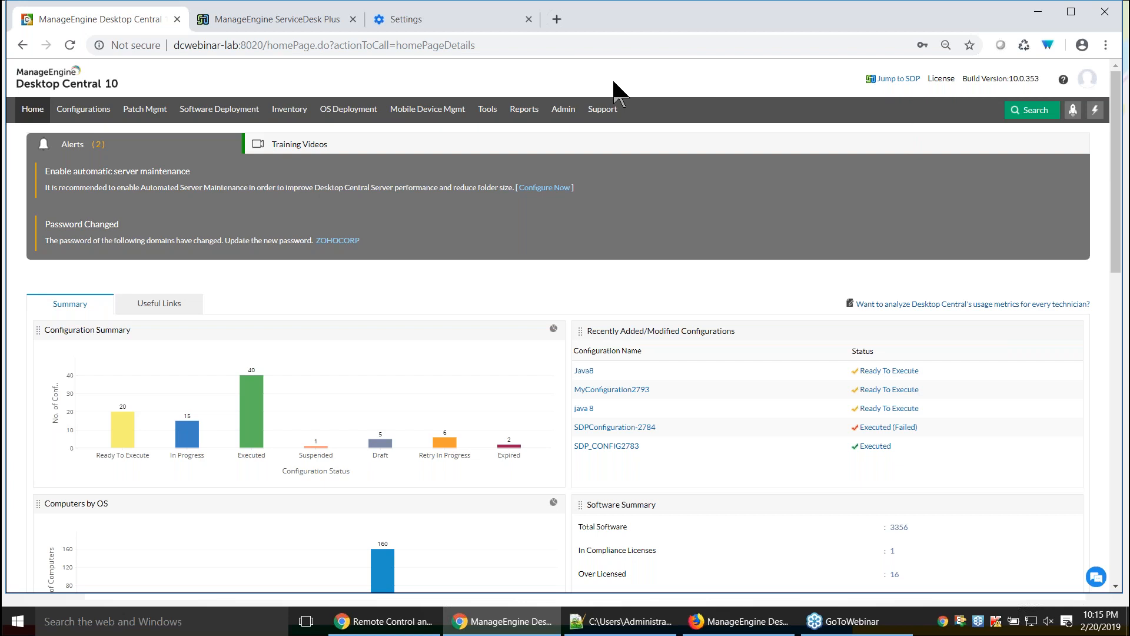
# Open the Remote Control tool and filter its computer list by the end user's name in the User Name column
pyautogui.click(489, 118)
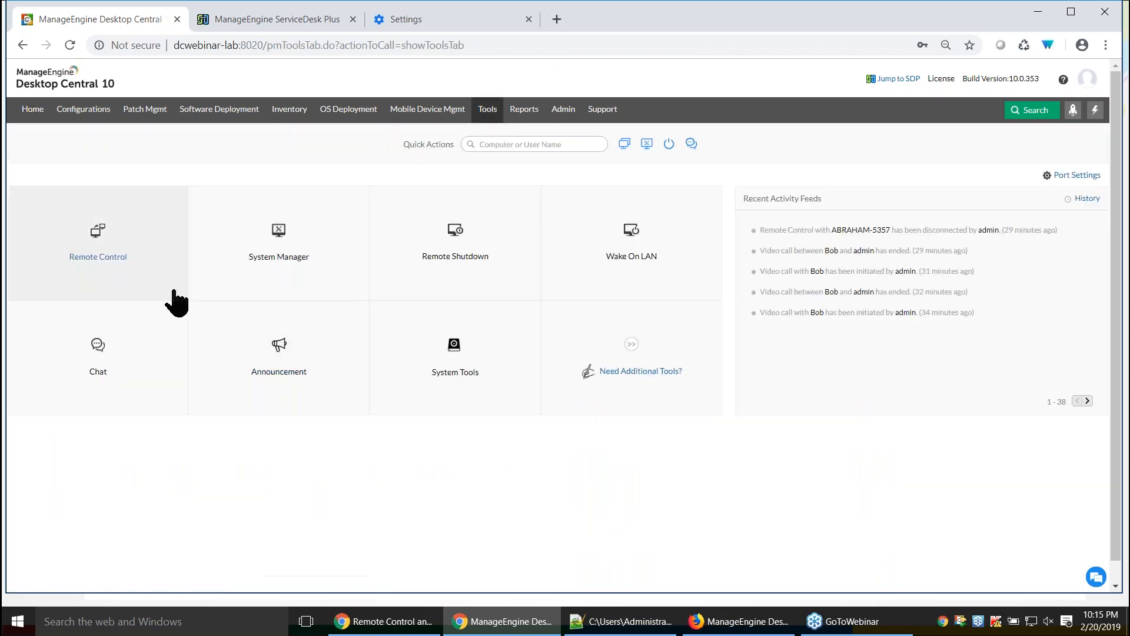
pyautogui.click(139, 234)
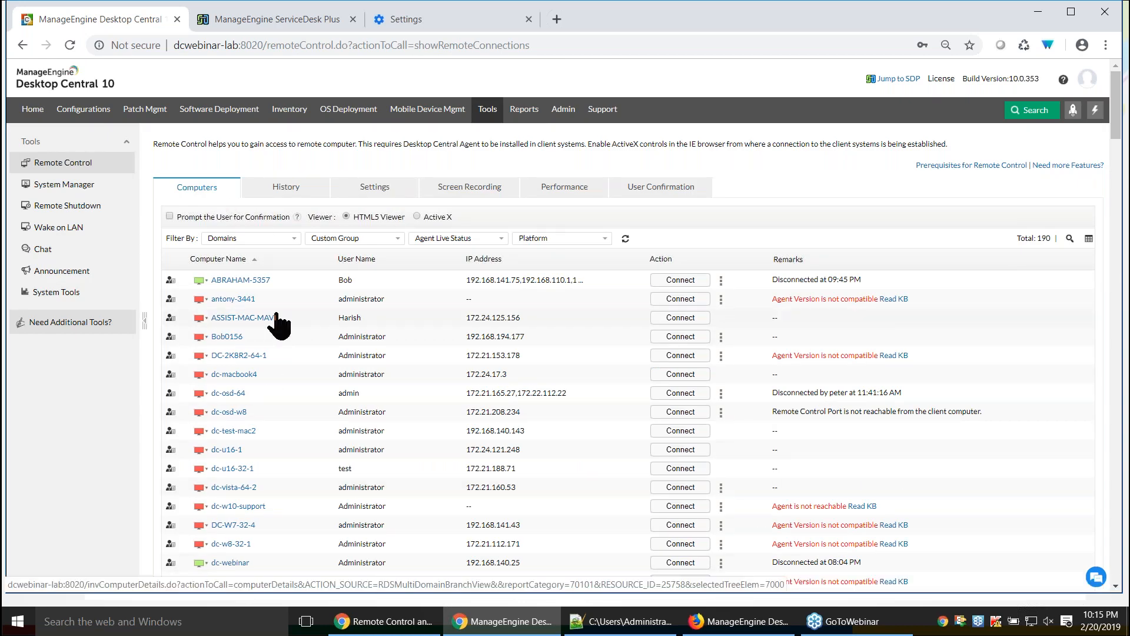
pyautogui.click(1068, 239)
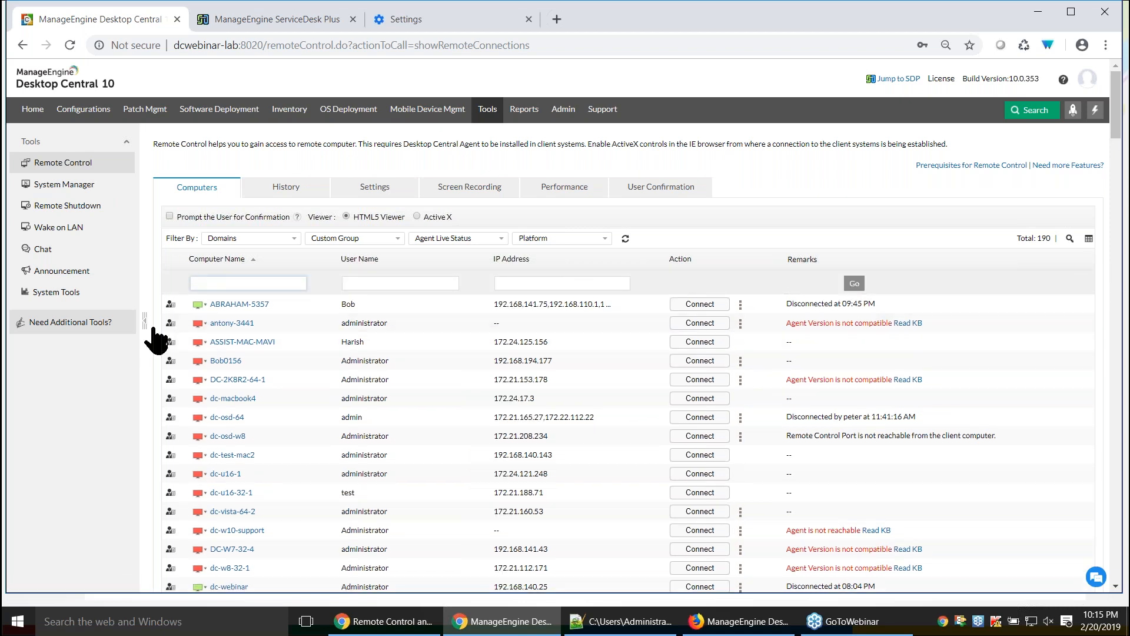
pyautogui.click(361, 284)
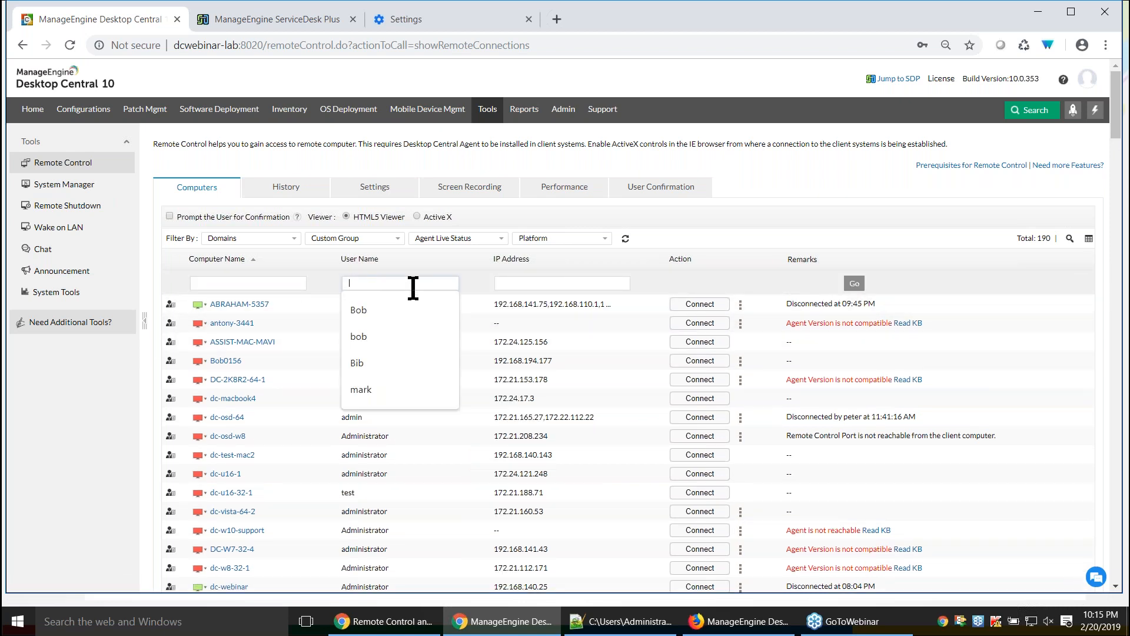
pyautogui.write('bob')
pyautogui.press('Return')
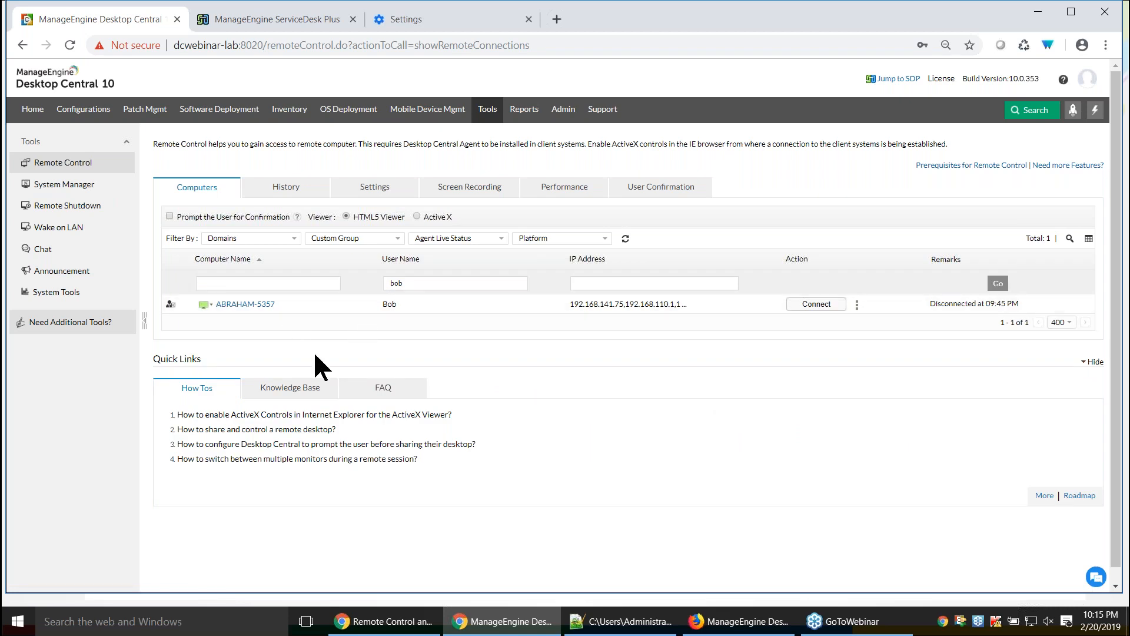
# Examine the filtered computer's available users and the Prompt the User for Confirmation option
pyautogui.moveTo(207, 309)
pyautogui.click(856, 305)
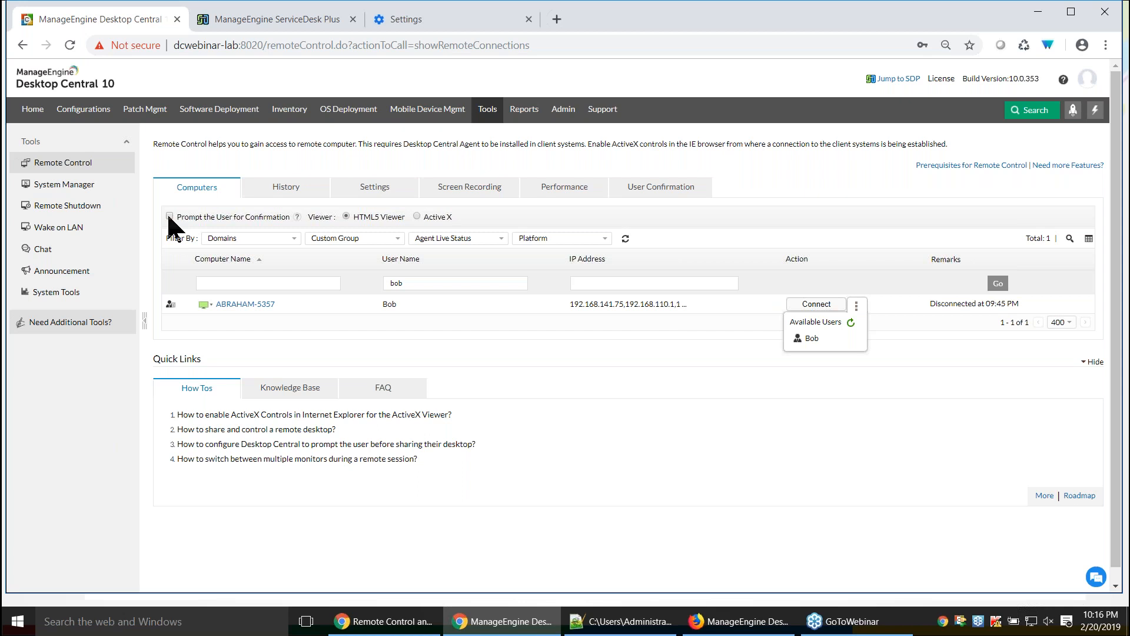
pyautogui.moveTo(180, 218); pyautogui.dragTo(259, 222)
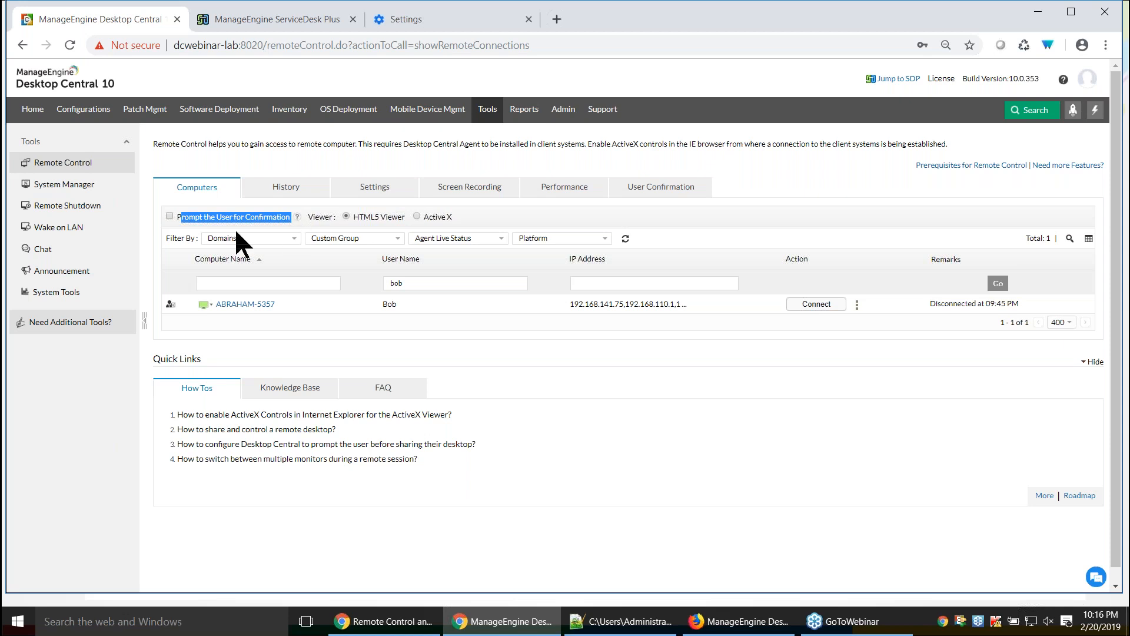
pyautogui.click(170, 215)
# Examine the User Confirmation settings, including the confirmation message, and return to the computer list
pyautogui.click(677, 195)
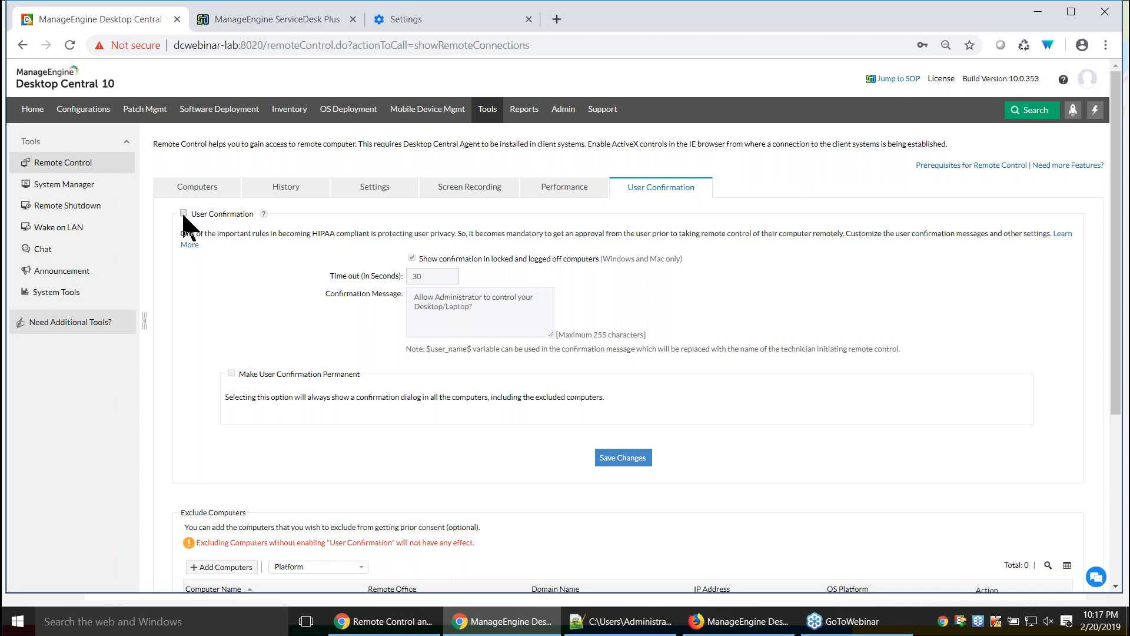
pyautogui.moveTo(410, 301); pyautogui.dragTo(503, 328)
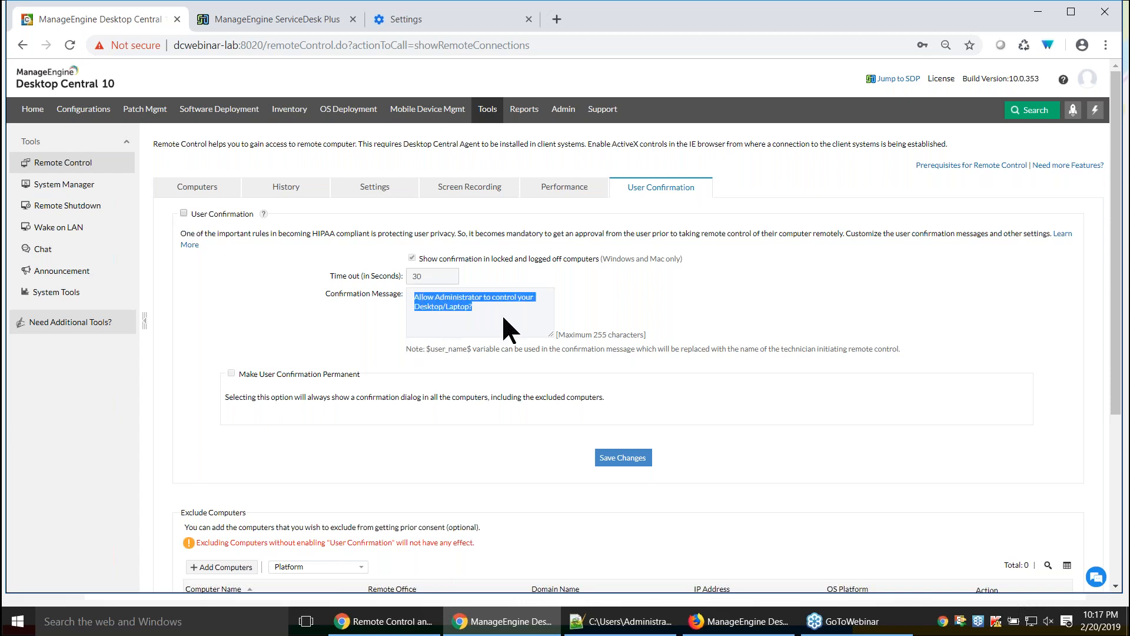
pyautogui.click(196, 186)
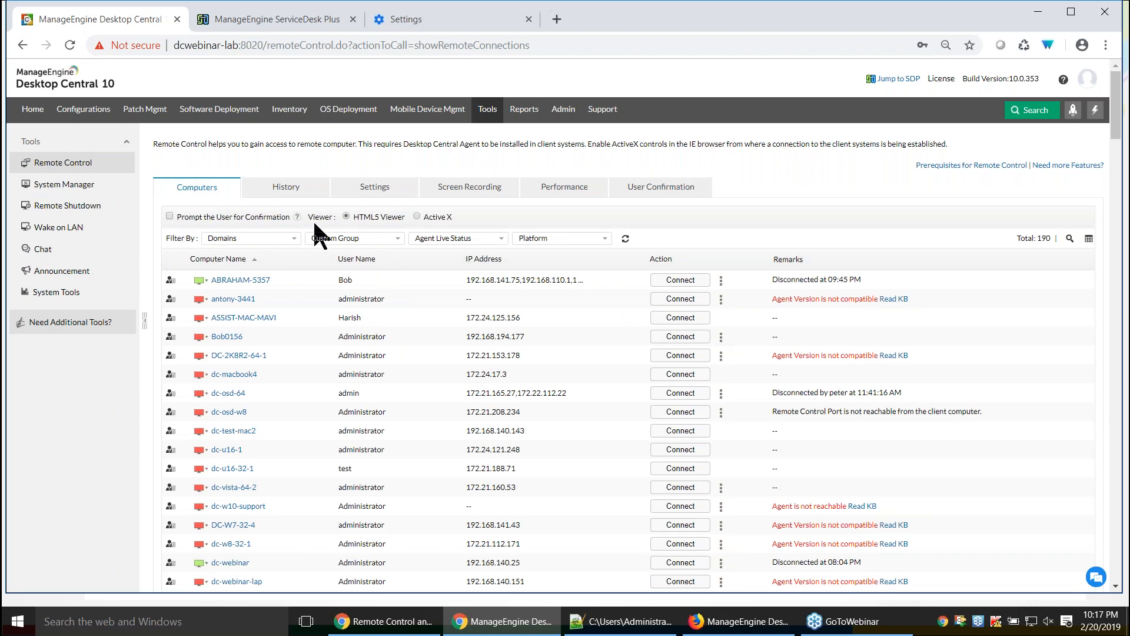
# Start a remote control connection to the available user on the first listed computer, using the HTML5 Viewer
pyautogui.moveTo(312, 219); pyautogui.dragTo(334, 221)
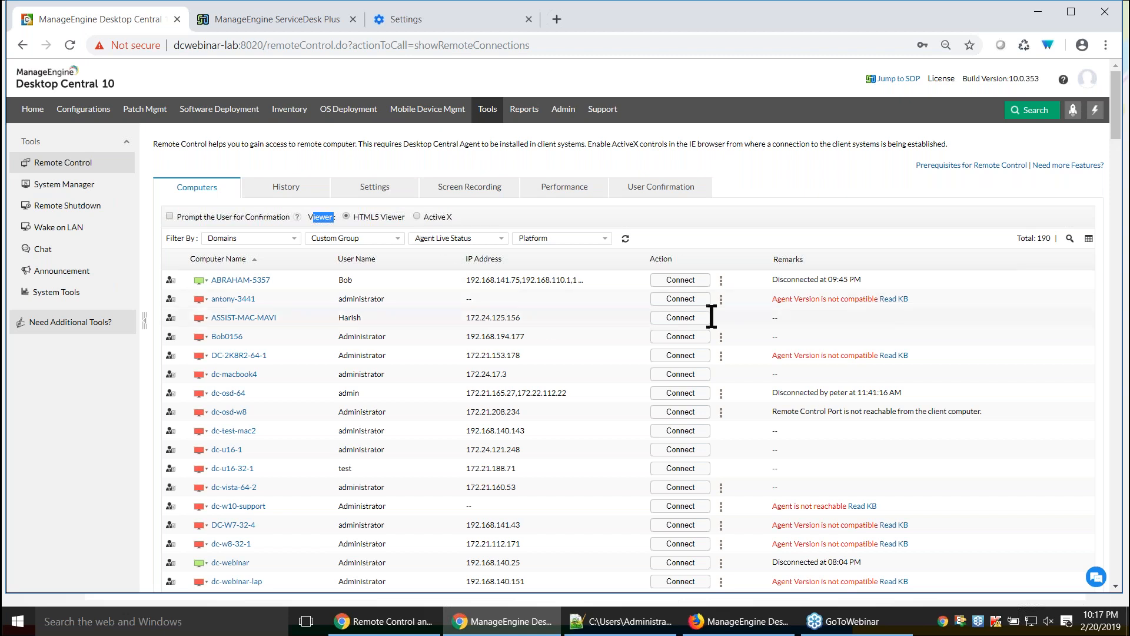
pyautogui.click(721, 282)
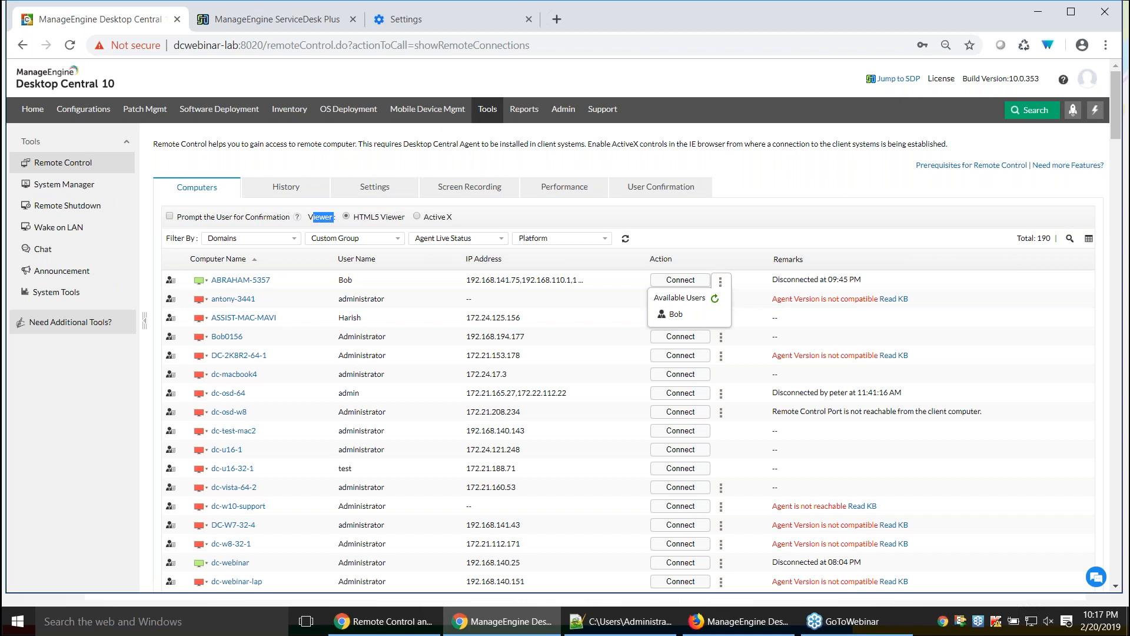
pyautogui.click(675, 315)
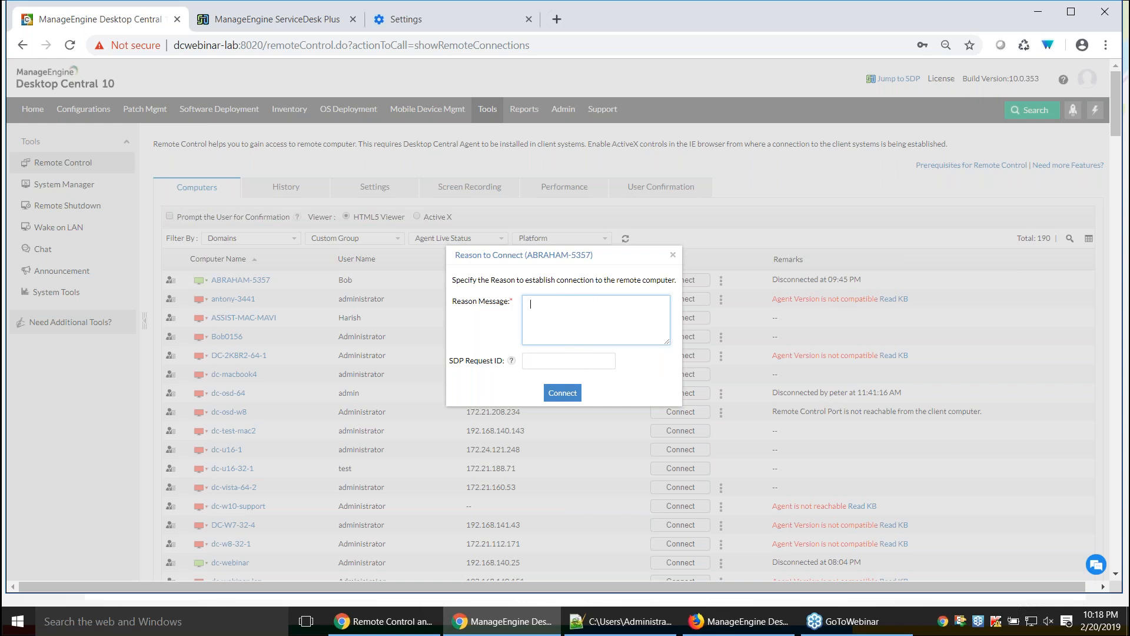
# Copy the support reason covering the Adobe Acrobat installation and Wifi troubleshooting from the Notepad++ file into the connection's Reason Message
pyautogui.click(616, 631)
pyautogui.scroll(4, 248, 248)
pyautogui.scroll(2, 247, 247)
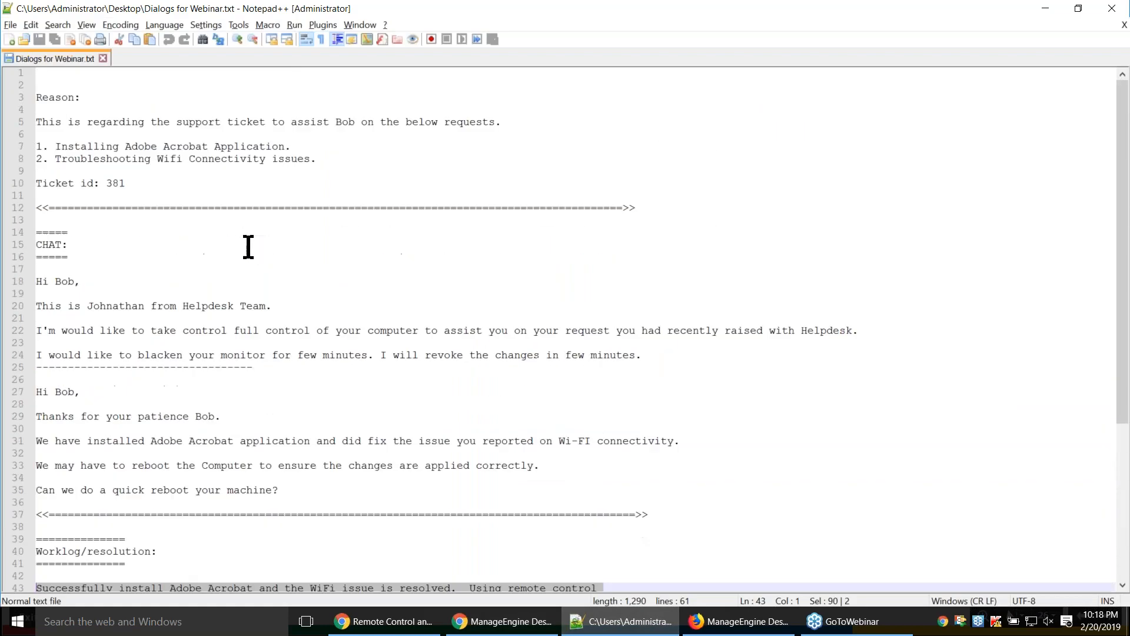
pyautogui.moveTo(213, 155); pyautogui.dragTo(17, 118)
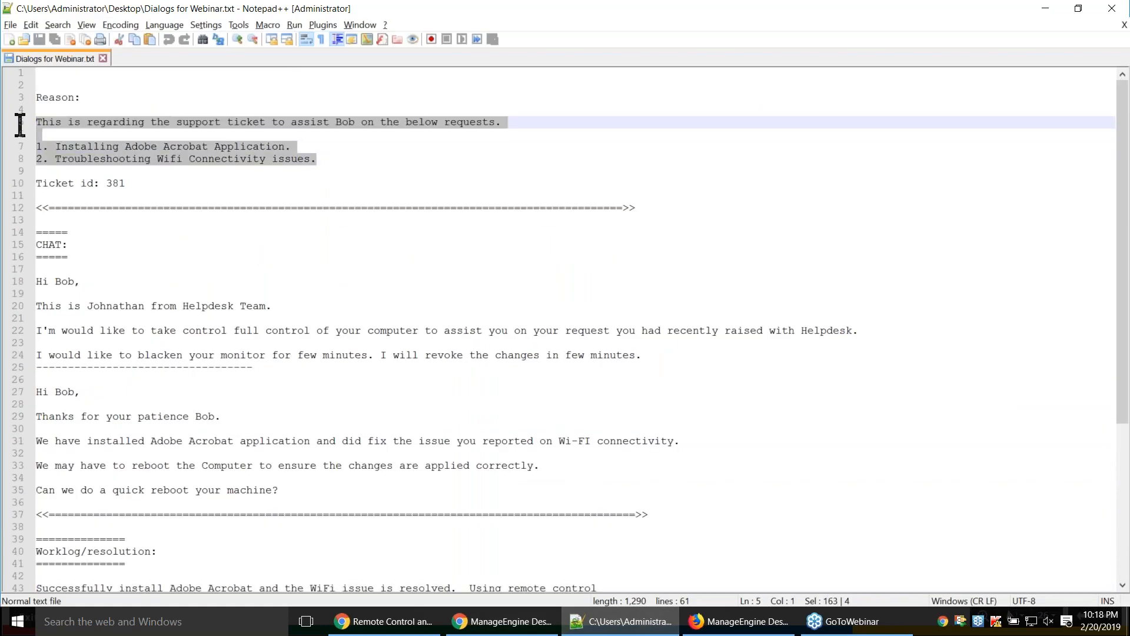
pyautogui.hotkey('alt', 'Tab')
pyautogui.hotkey('ctrl', 'v')
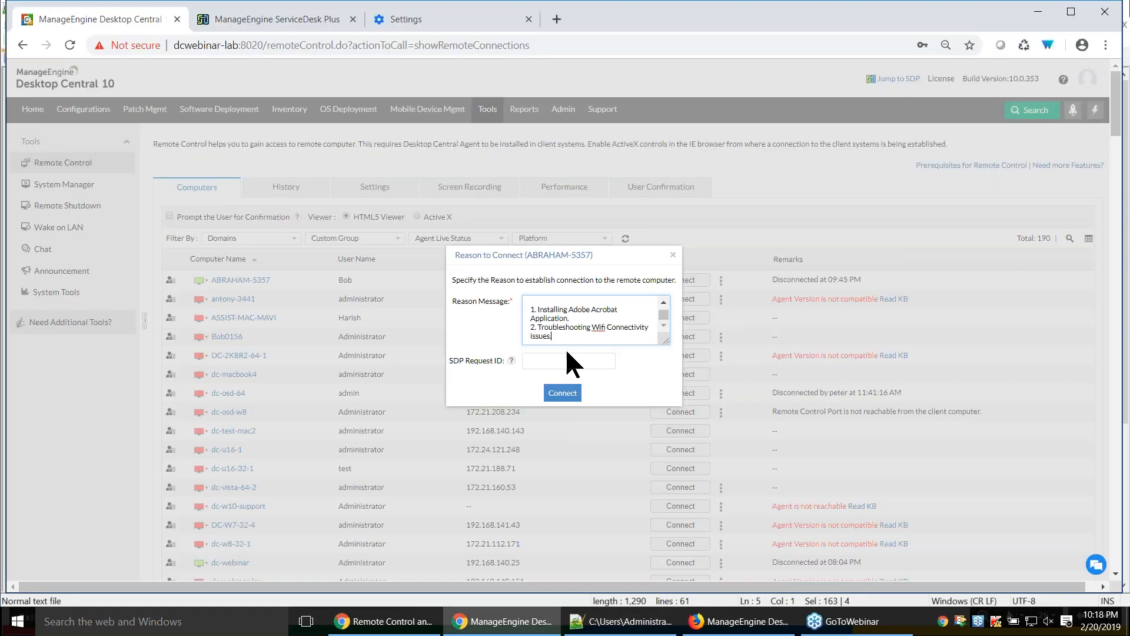
# Copy ticket ID 381 from the Notepad++ file into the SDP Request ID and connect to the remote computer
pyautogui.click(553, 360)
pyautogui.hotkey('alt', 'Tab')
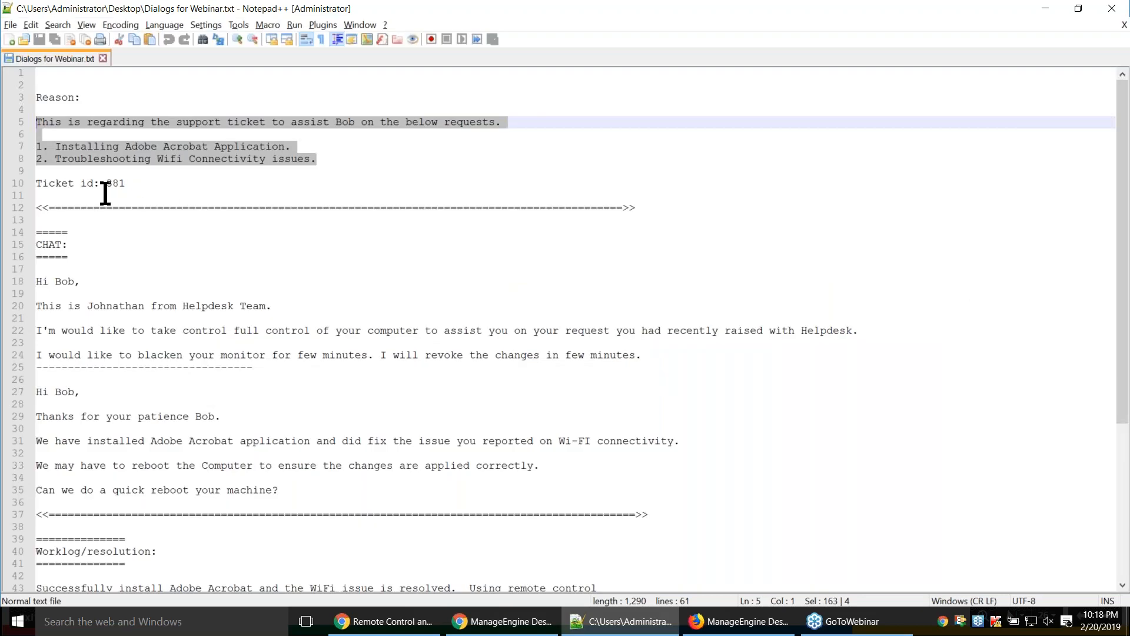
pyautogui.doubleClick(116, 183)
pyautogui.hotkey('ctrl', 'c')
pyautogui.hotkey('alt', 'Tab')
pyautogui.hotkey('ctrl', 'v')
pyautogui.click(563, 394)
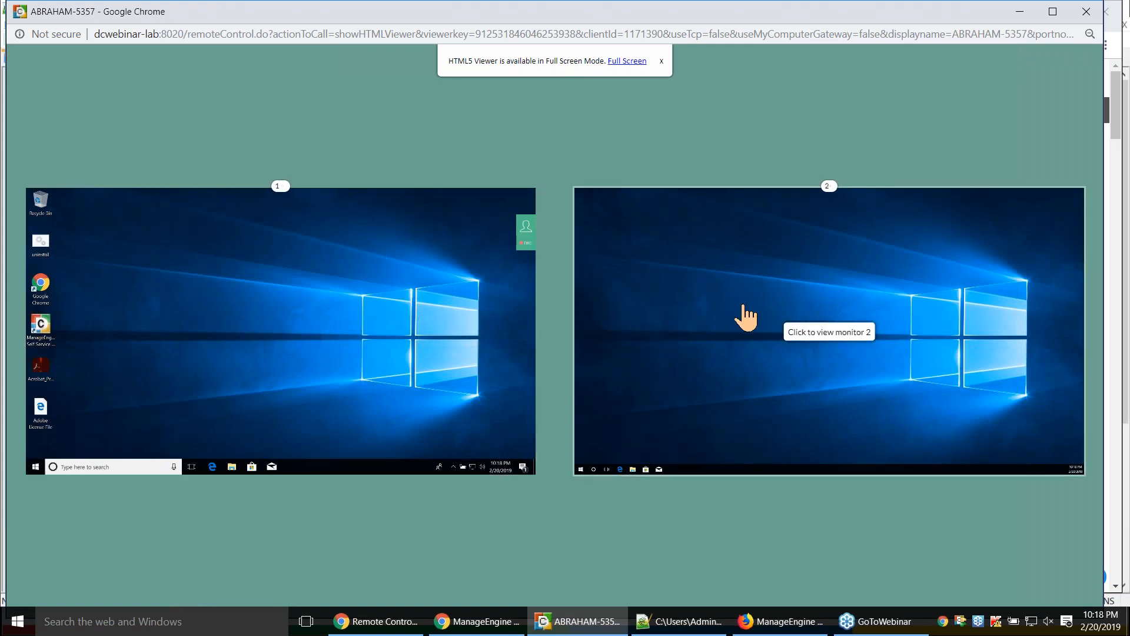
# View monitor 1 of the remote computer and compare the grid and vertical layouts for both monitors
pyautogui.click(384, 308)
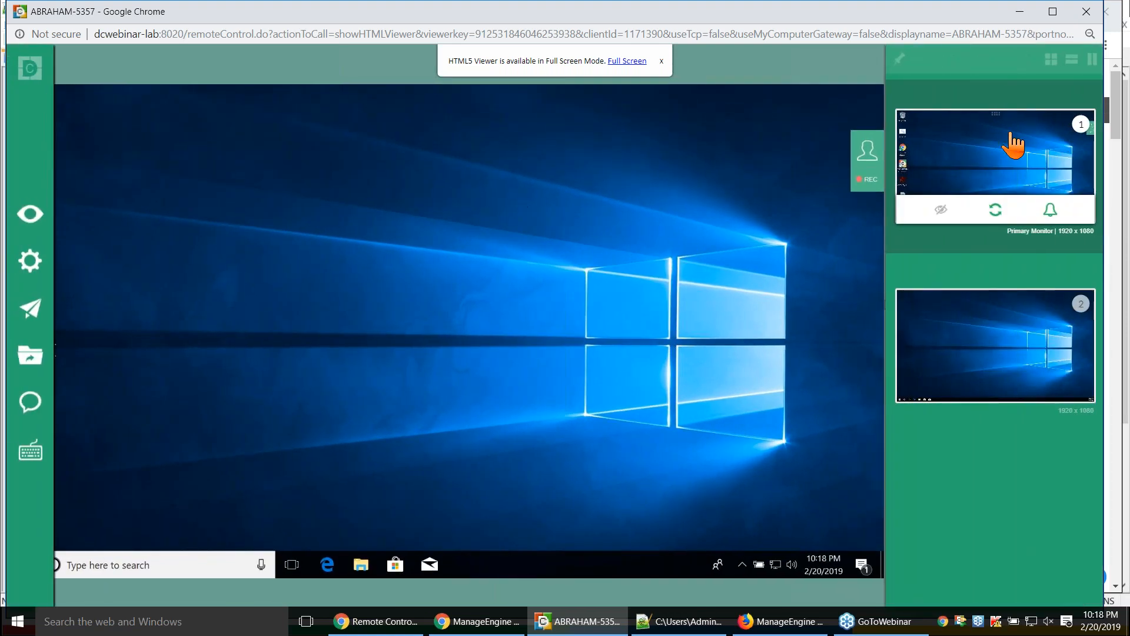
pyautogui.click(1051, 60)
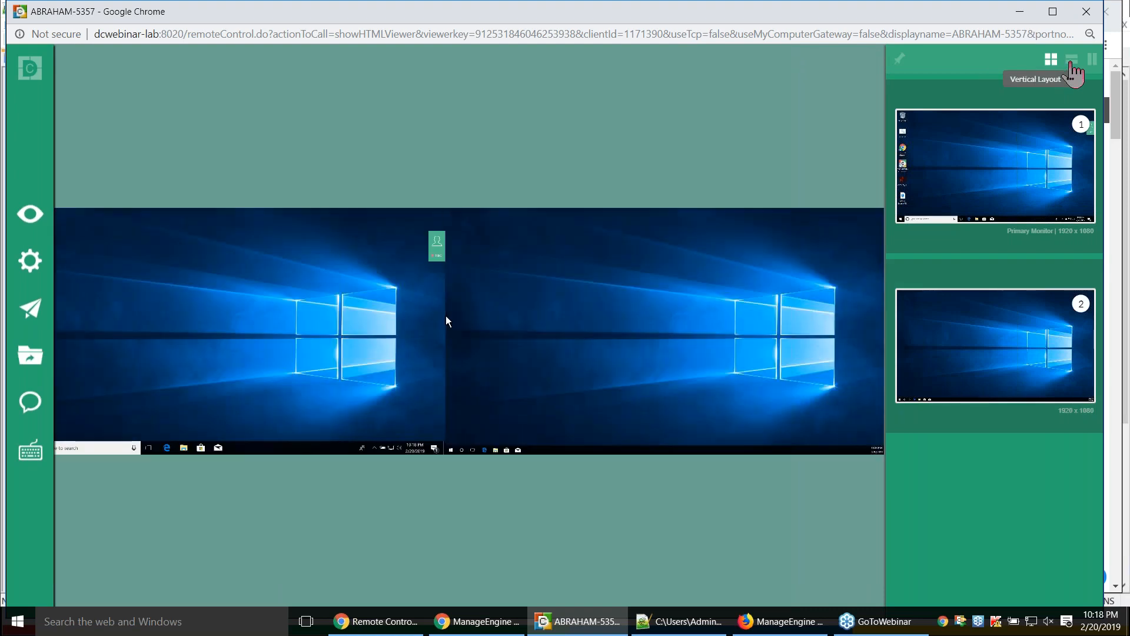
pyautogui.click(1071, 60)
pyautogui.click(1052, 60)
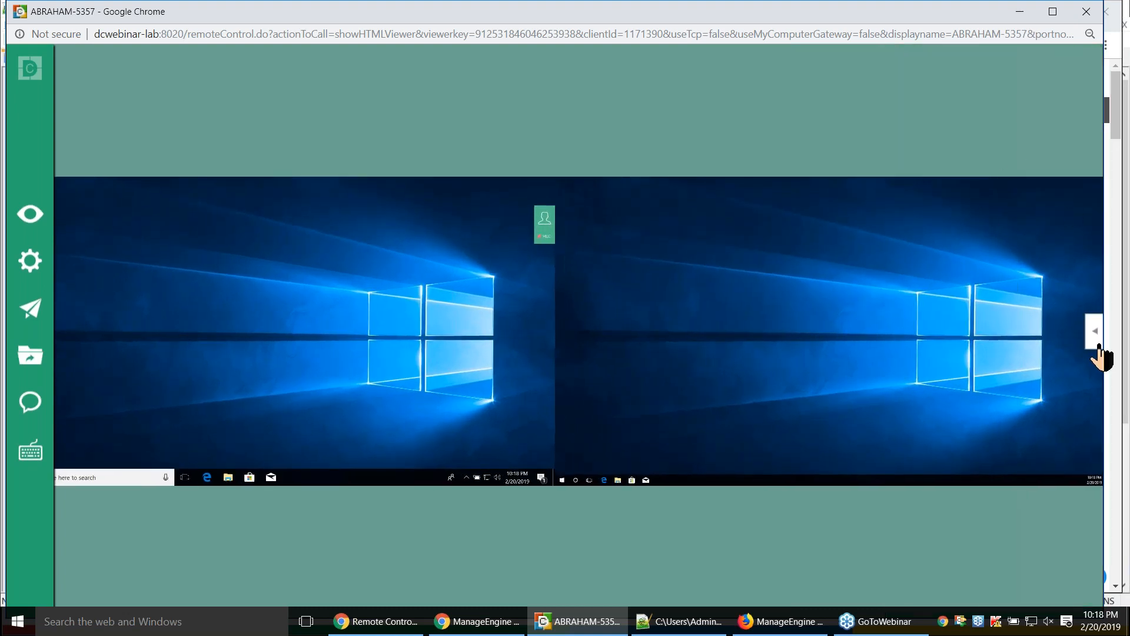
# Switch the remote view from both monitors to the primary monitor only
pyautogui.click(1096, 345)
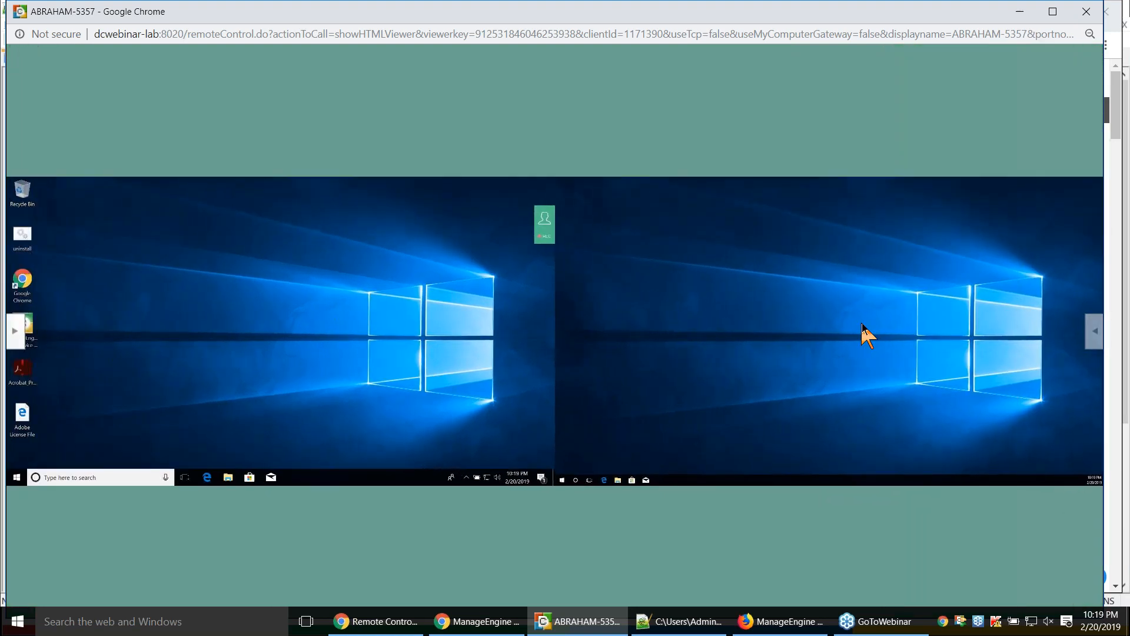
pyautogui.click(1096, 345)
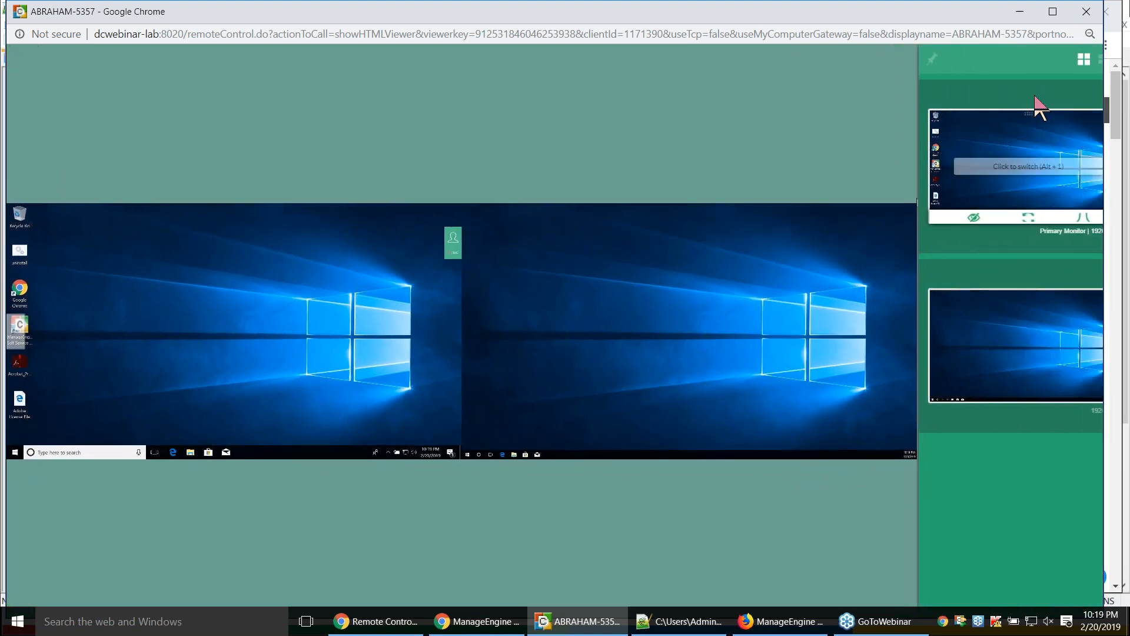
pyautogui.click(971, 171)
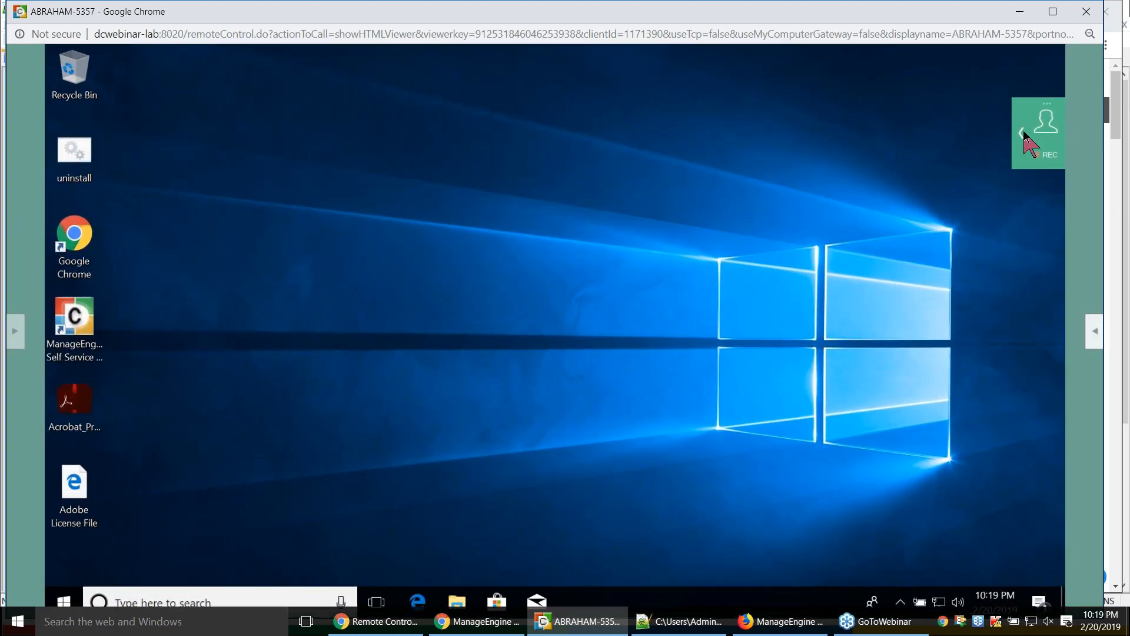
# Examine the remote session's recording notice, the viewing options and the control settings such as Blacken Monitor and View Only Mode
pyautogui.click(1023, 133)
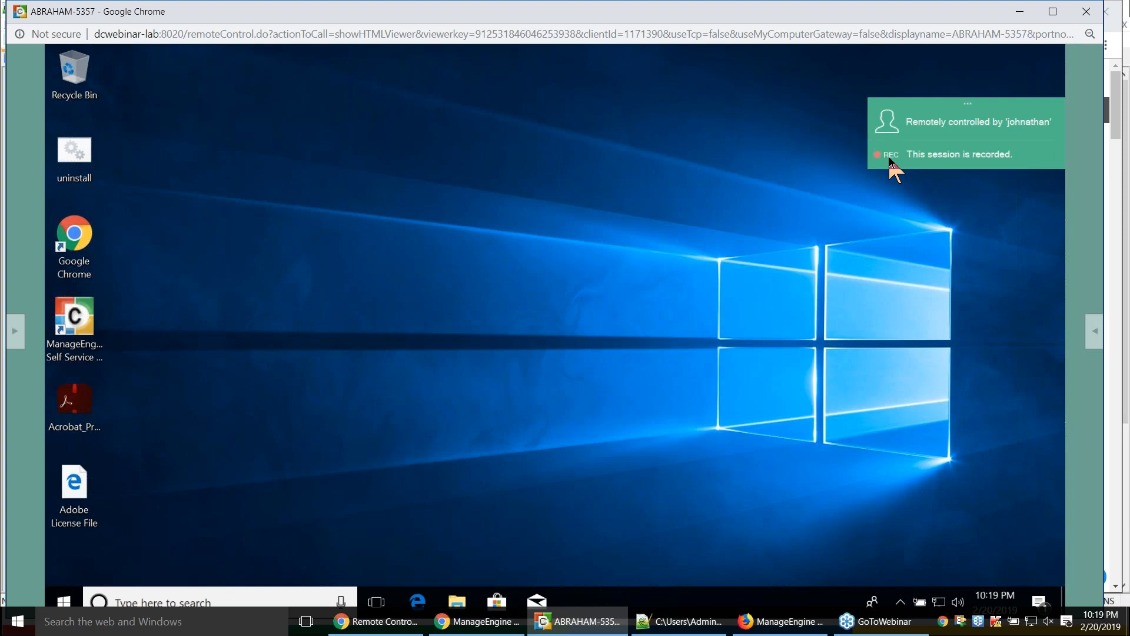
pyautogui.click(15, 331)
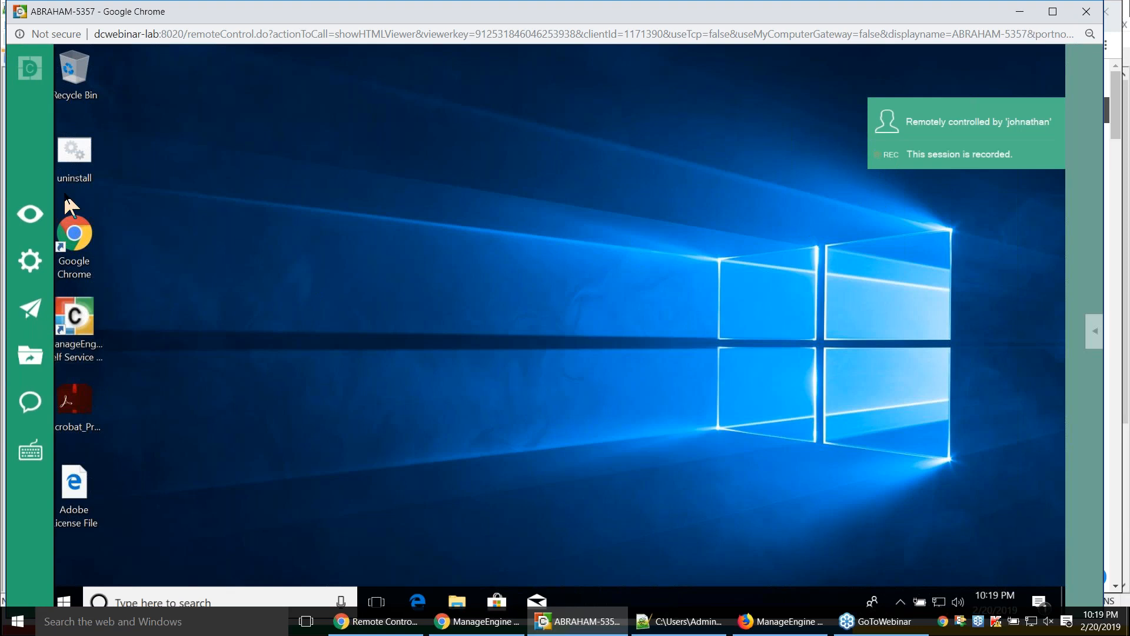
pyautogui.click(43, 232)
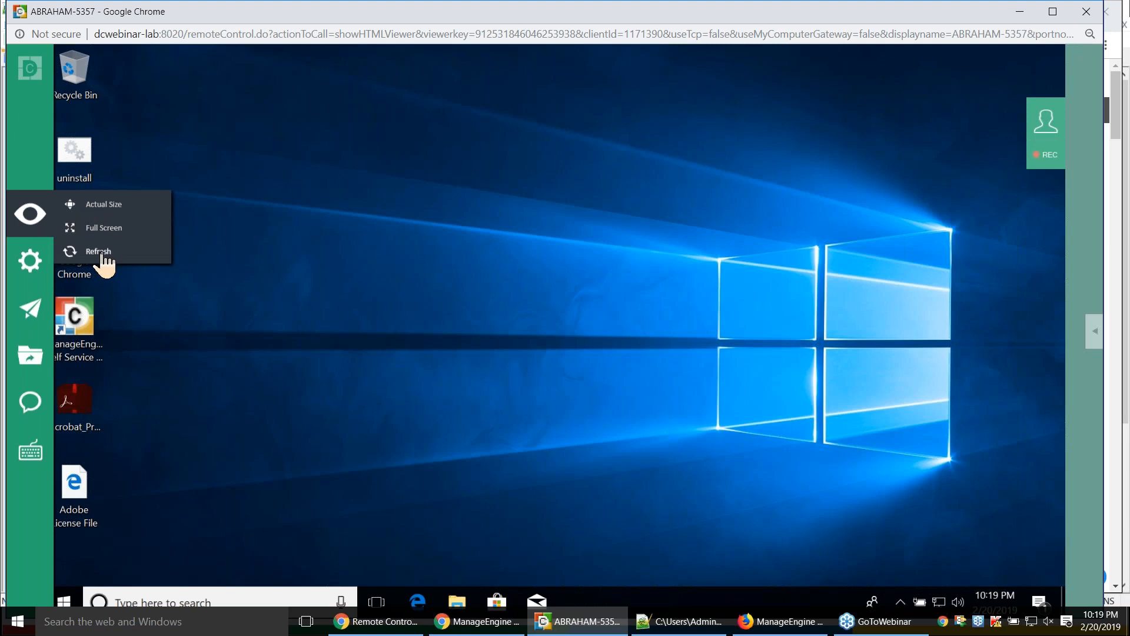
pyautogui.click(29, 262)
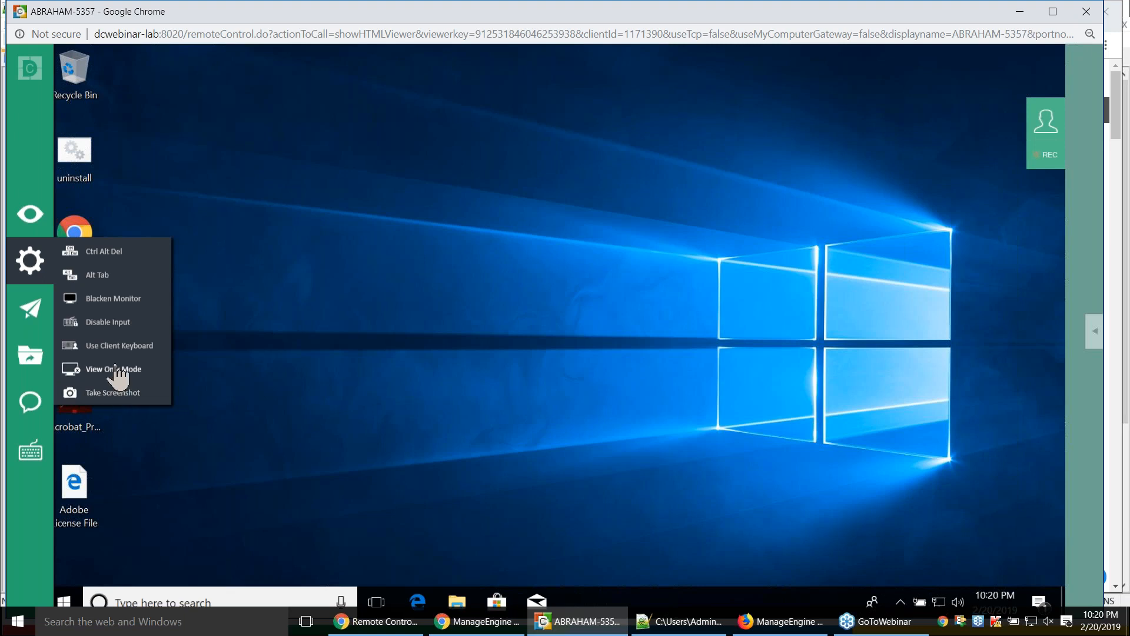
# Examine the Run As credential setting, the Quick Launch tools, the Power Options and the Admin Tasks available for the remote computer
pyautogui.click(30, 309)
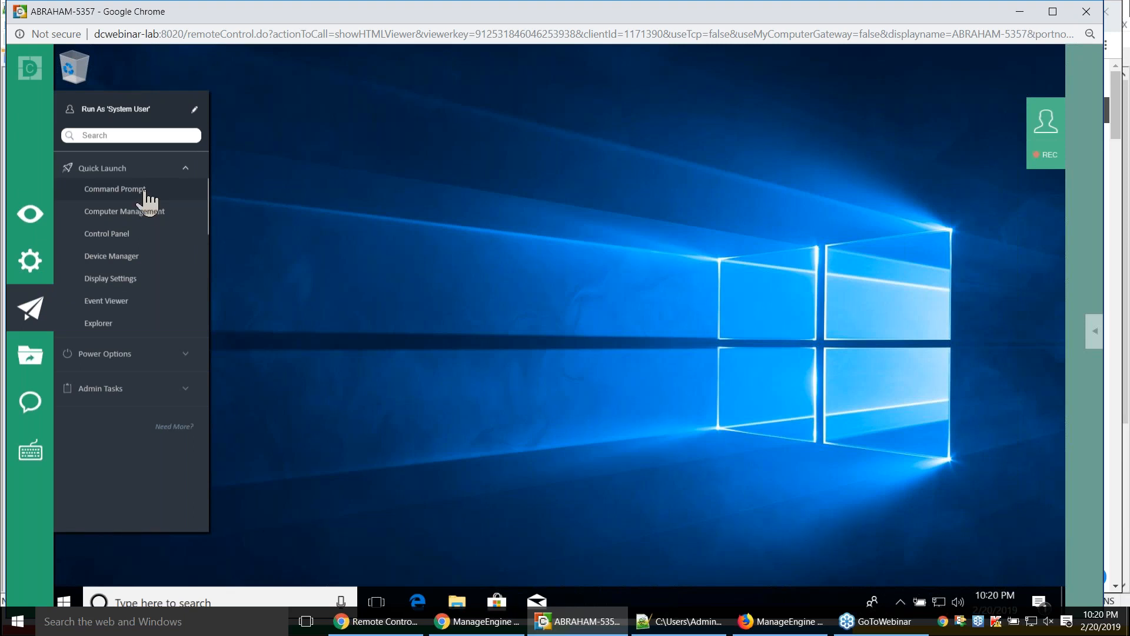
pyautogui.click(195, 110)
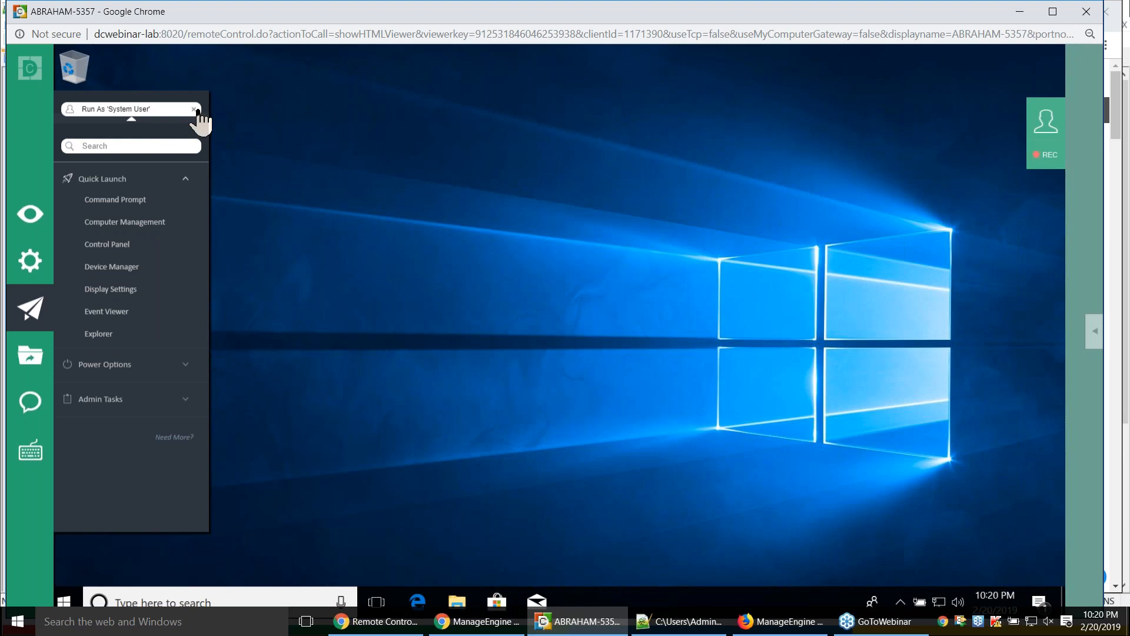
pyautogui.click(195, 110)
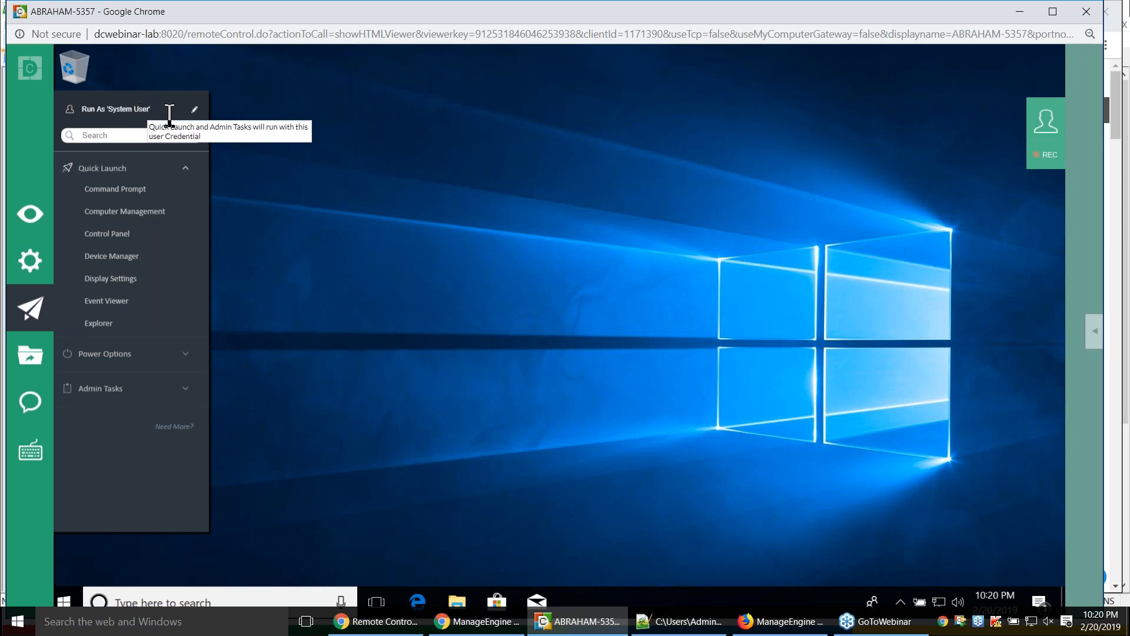
pyautogui.click(195, 111)
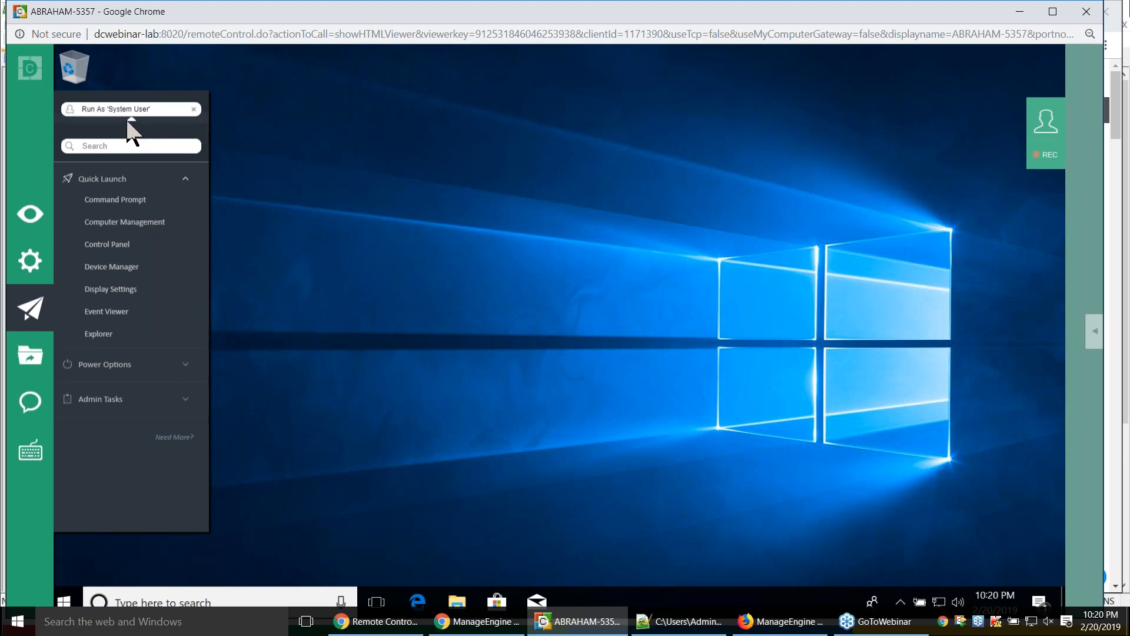
pyautogui.click(194, 110)
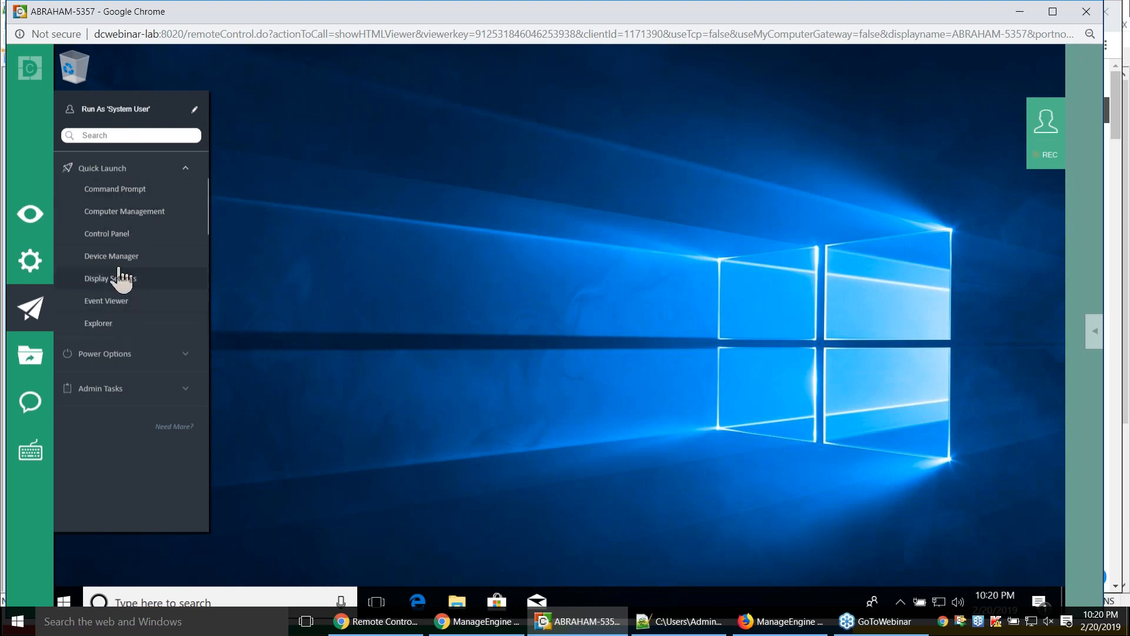
pyautogui.scroll(-5, 137, 241)
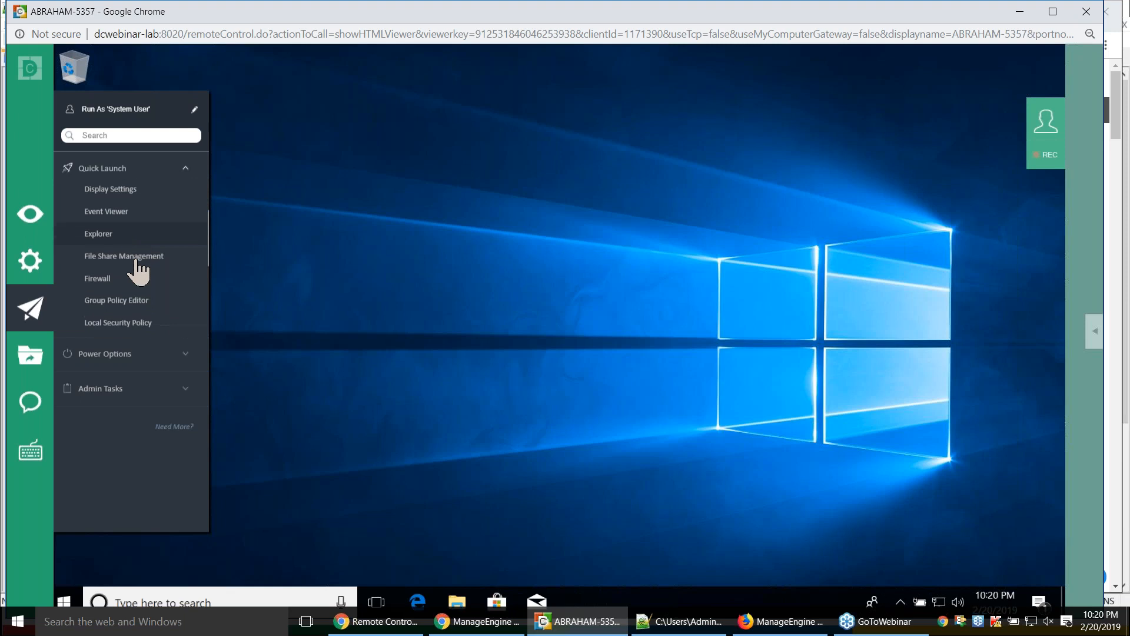
pyautogui.scroll(5, 140, 291)
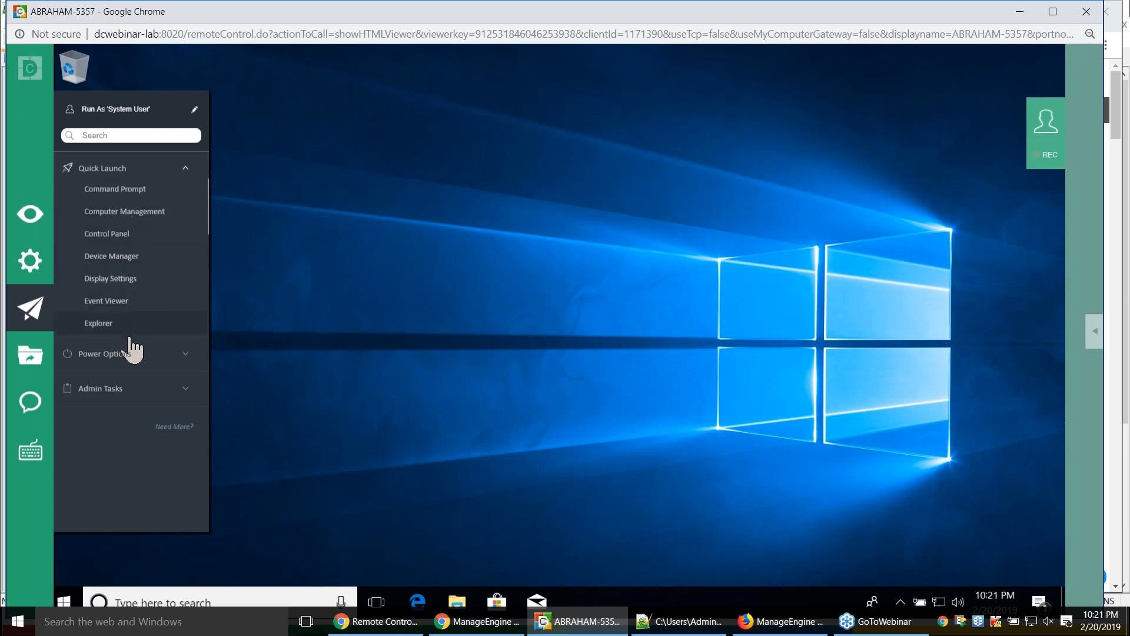
pyautogui.click(167, 356)
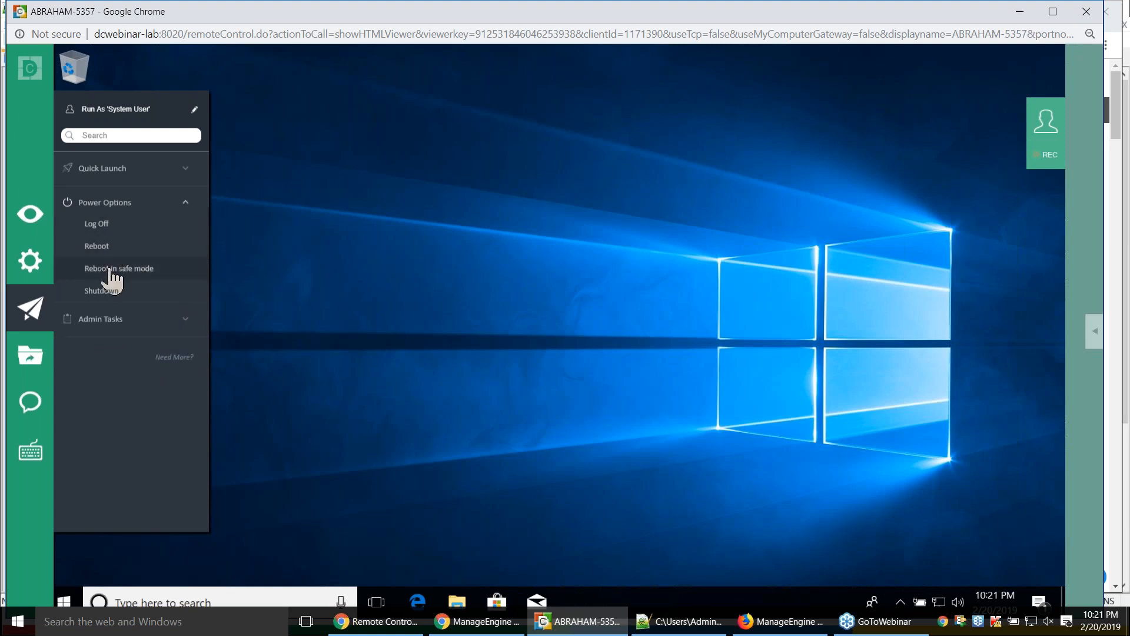
pyautogui.click(139, 318)
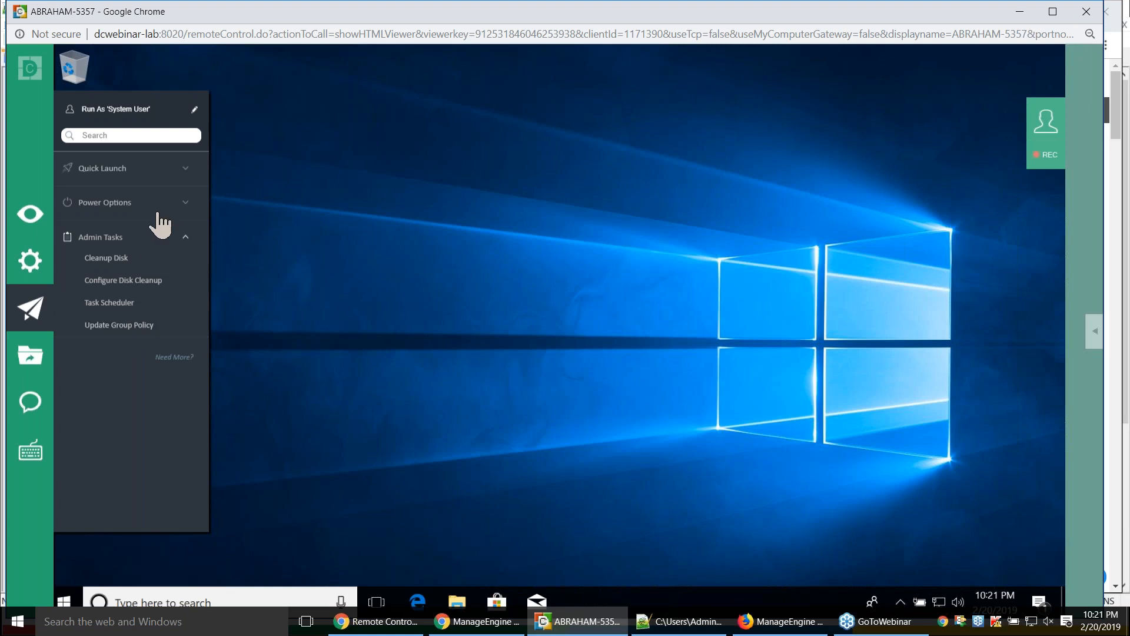
pyautogui.click(172, 171)
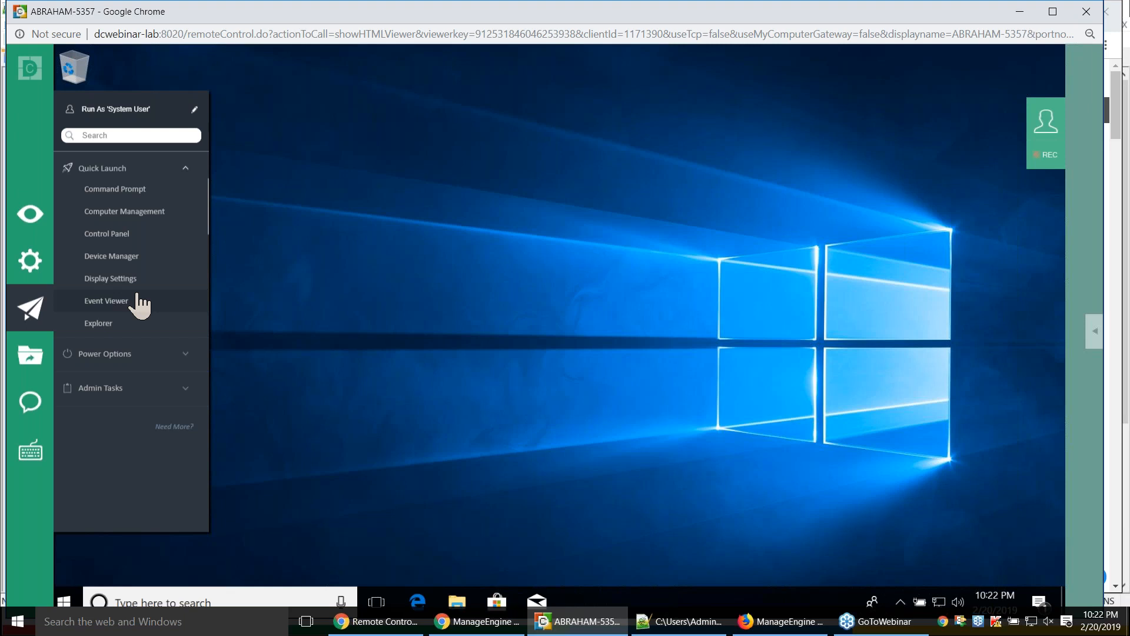
# Start a text chat with the end user of the remote computer
pyautogui.moveTo(29, 405)
pyautogui.click(138, 402)
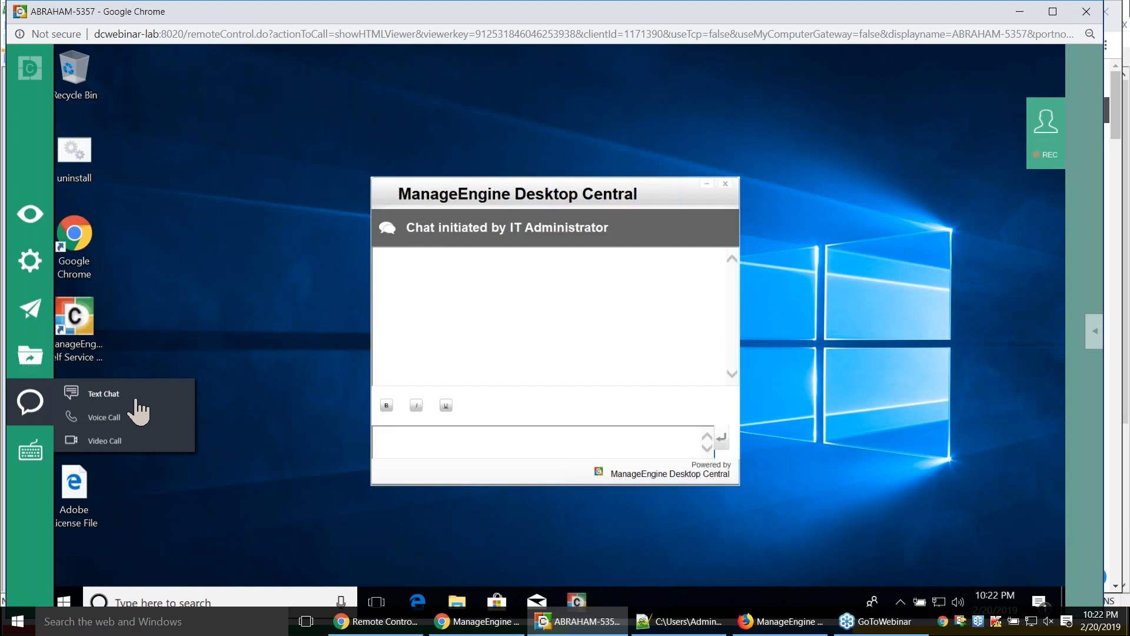
pyautogui.click(435, 453)
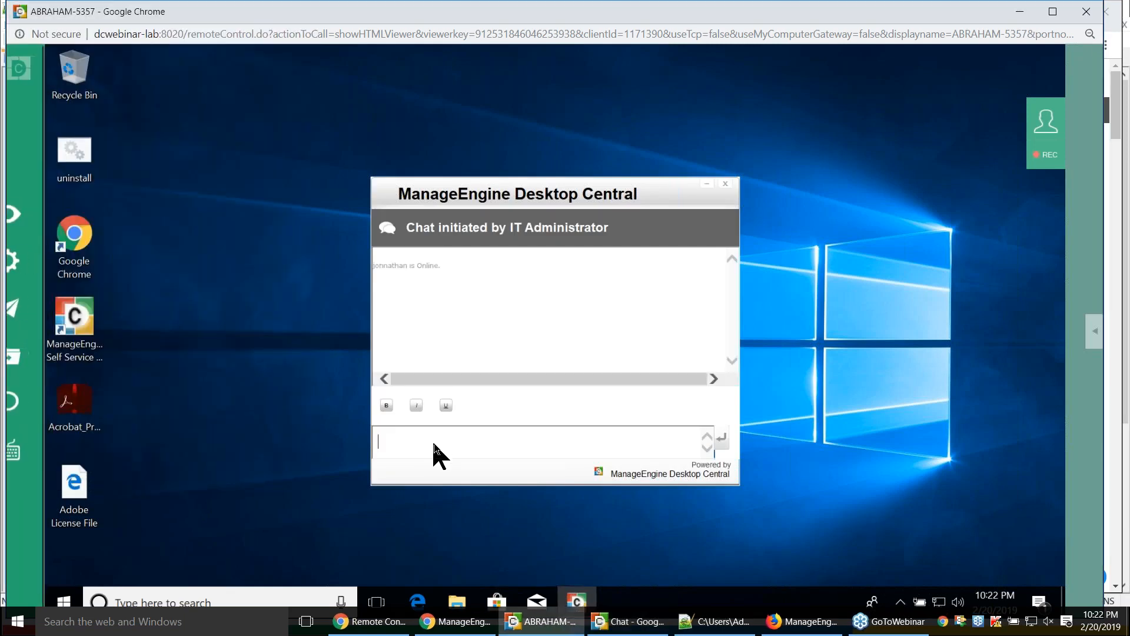
pyautogui.click(743, 622)
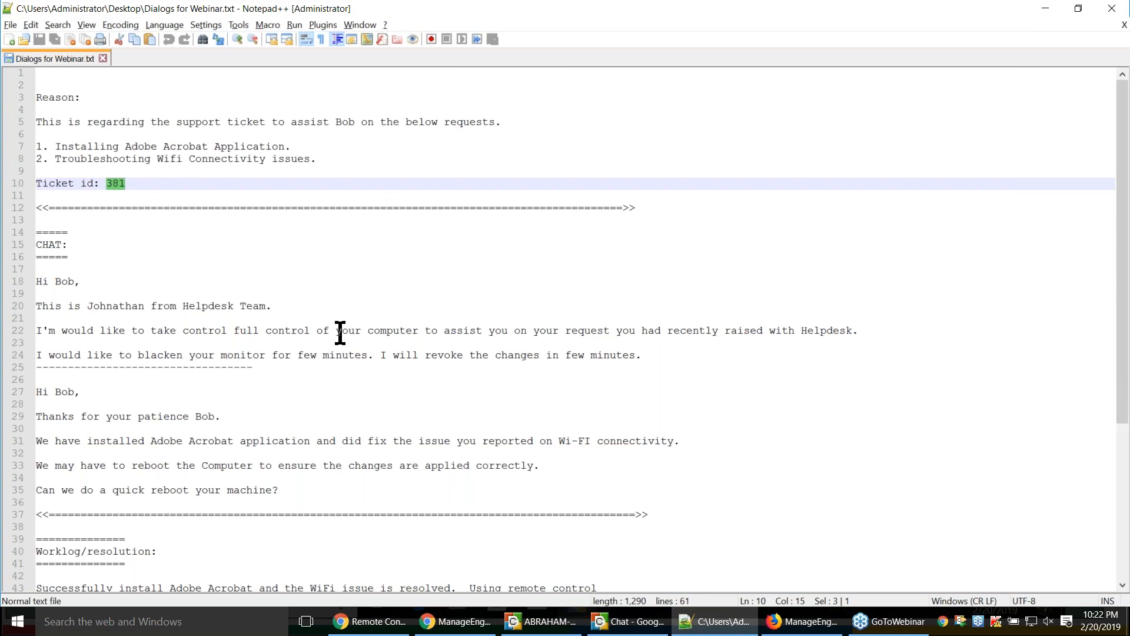
pyautogui.moveTo(295, 492); pyautogui.dragTo(21, 396)
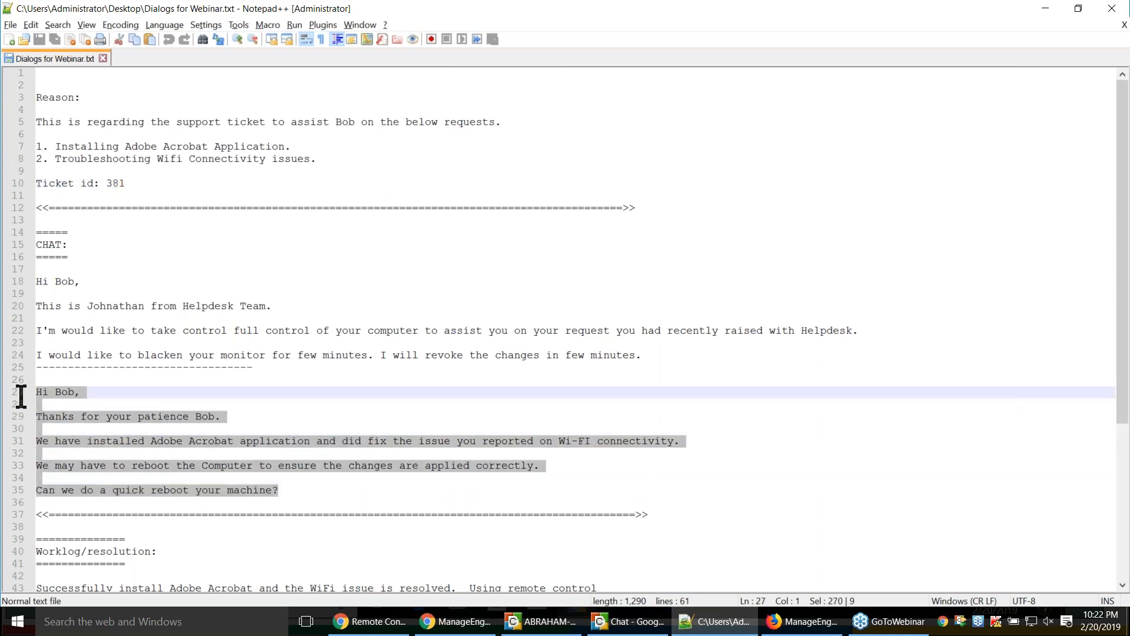
pyautogui.click(542, 621)
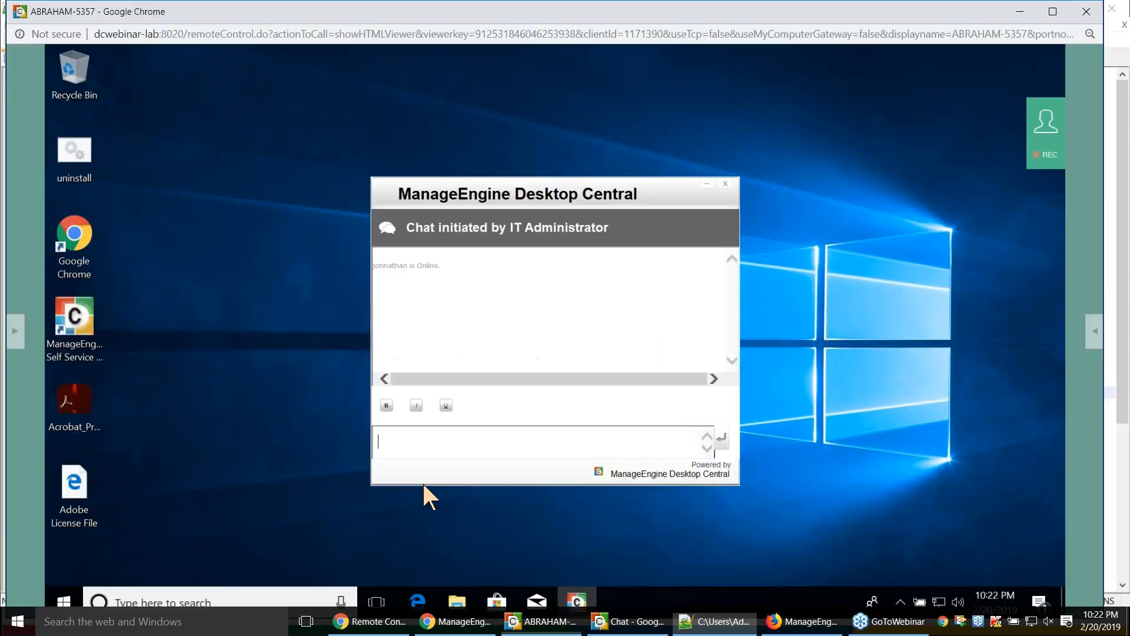
pyautogui.click(455, 445)
pyautogui.hotkey('ctrl', 'v')
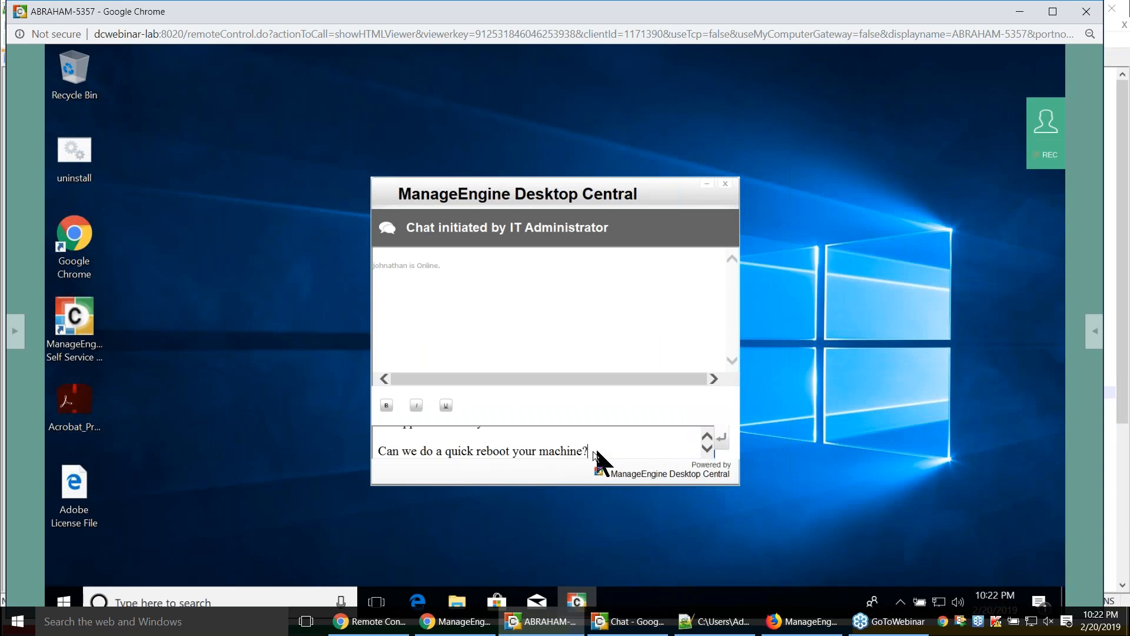
pyautogui.hotkey('ctrl', 'a')
pyautogui.press('BackSpace')
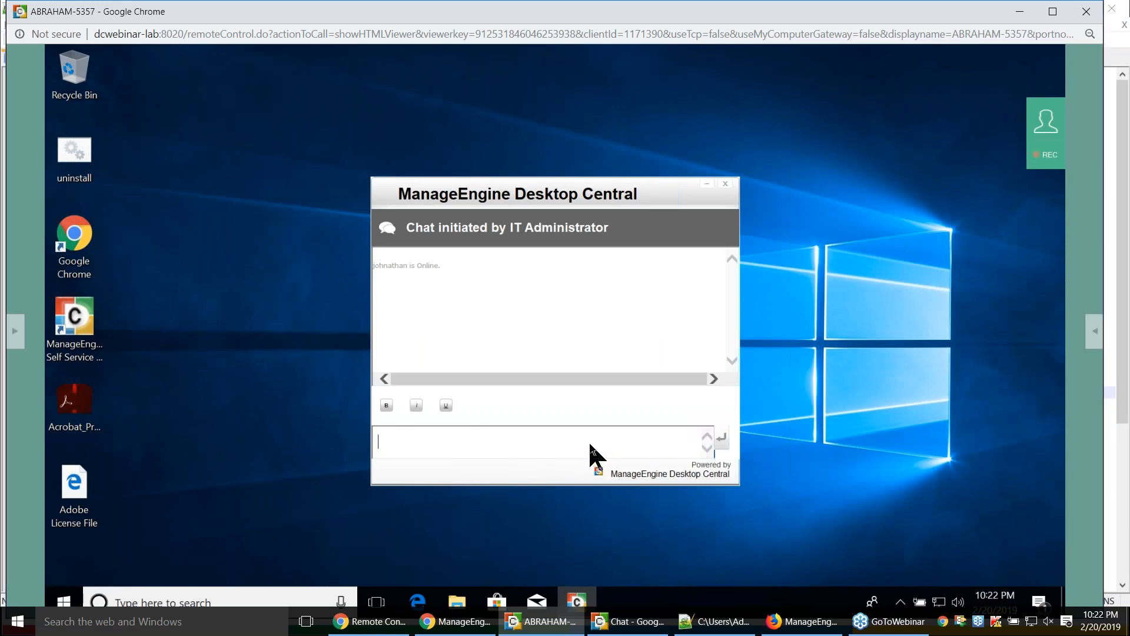
# Copy the first chat message, from the greeting to the notice about blackening the monitor, from Dialogs for Webinar.txt in Notepad++
pyautogui.hotkey('alt', 'Tab')
pyautogui.click(191, 351)
pyautogui.click(658, 356)
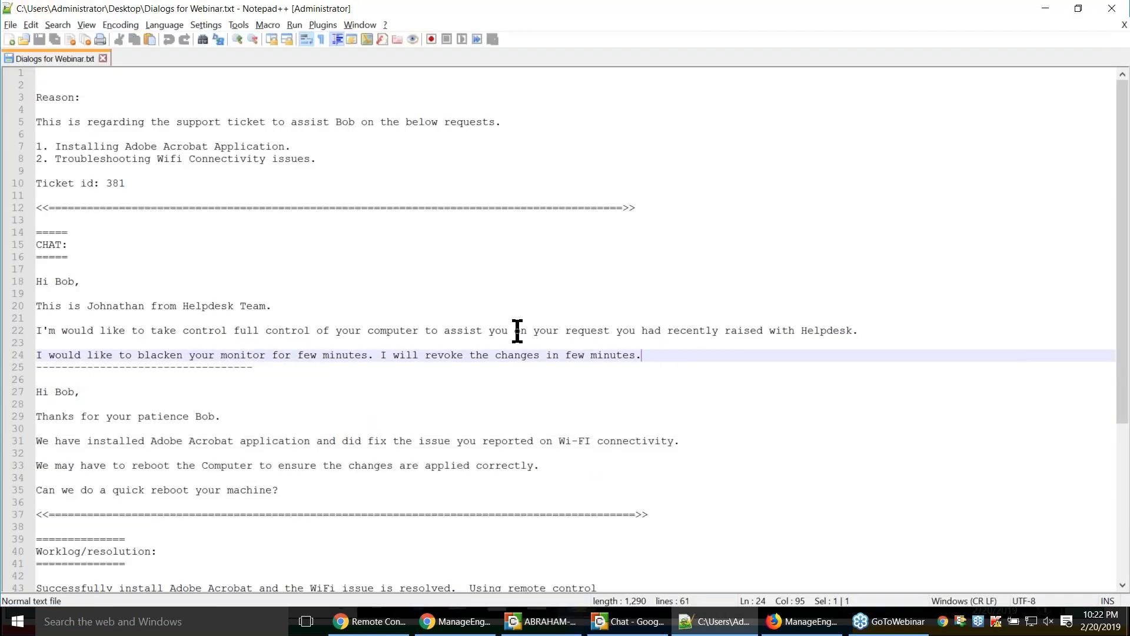
pyautogui.keyDown('shift'); pyautogui.click(13, 283); pyautogui.keyUp('shift')
pyautogui.hotkey('ctrl', 'c')
pyautogui.hotkey('alt', 'Tab')
pyautogui.click(437, 449)
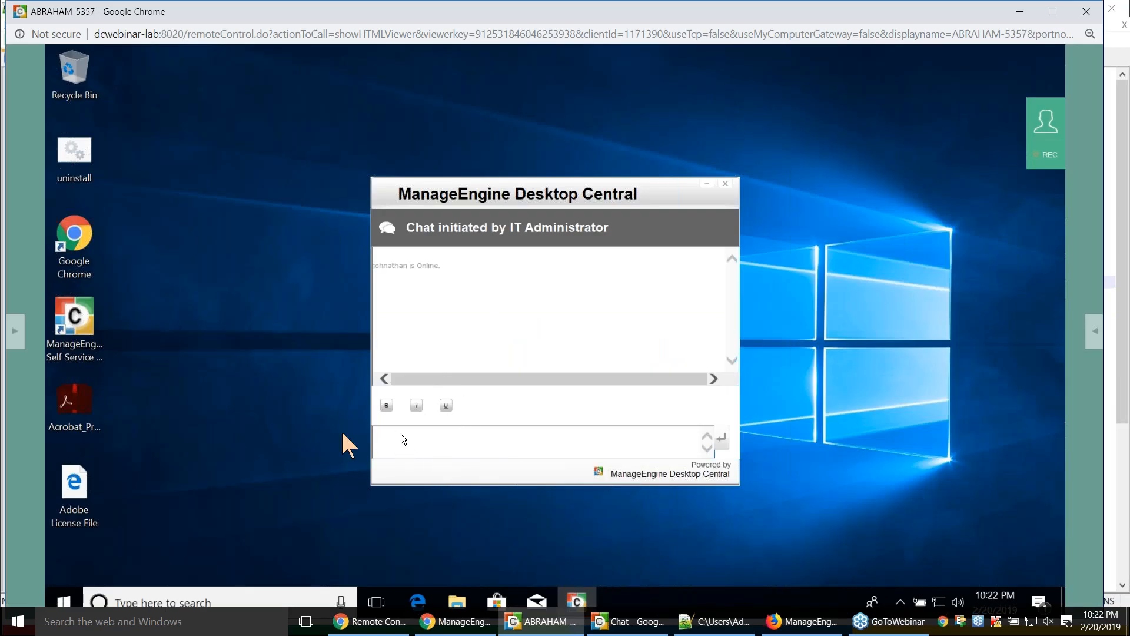
# Open the technician's text chat window and send the copied message about taking full control and blackening the monitor
pyautogui.moveTo(45, 391)
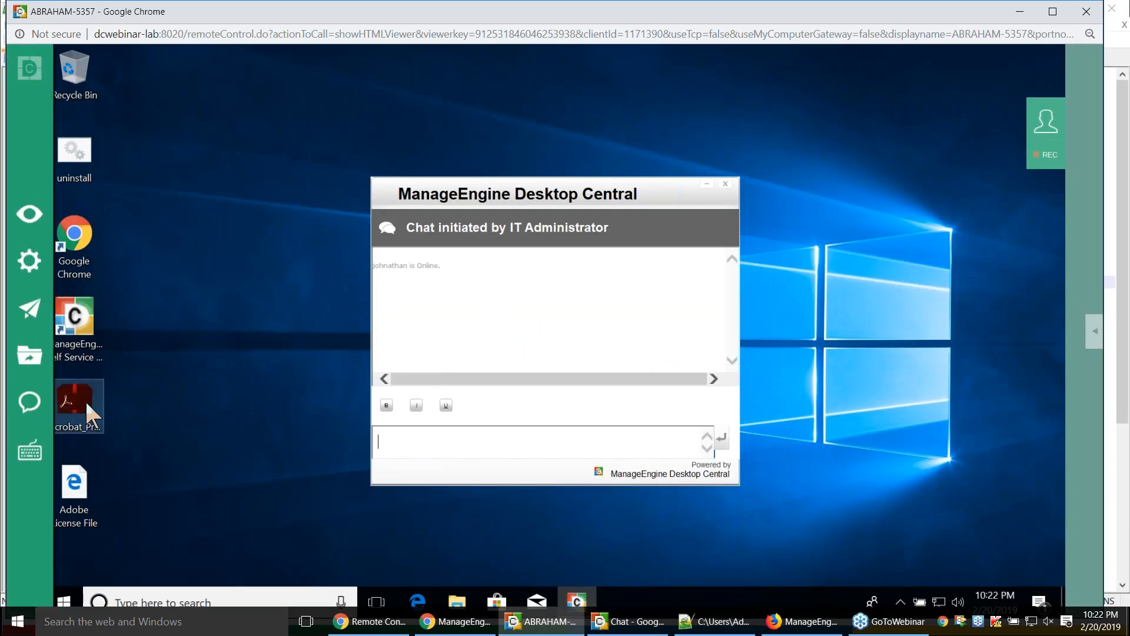
pyautogui.moveTo(37, 416)
pyautogui.click(118, 396)
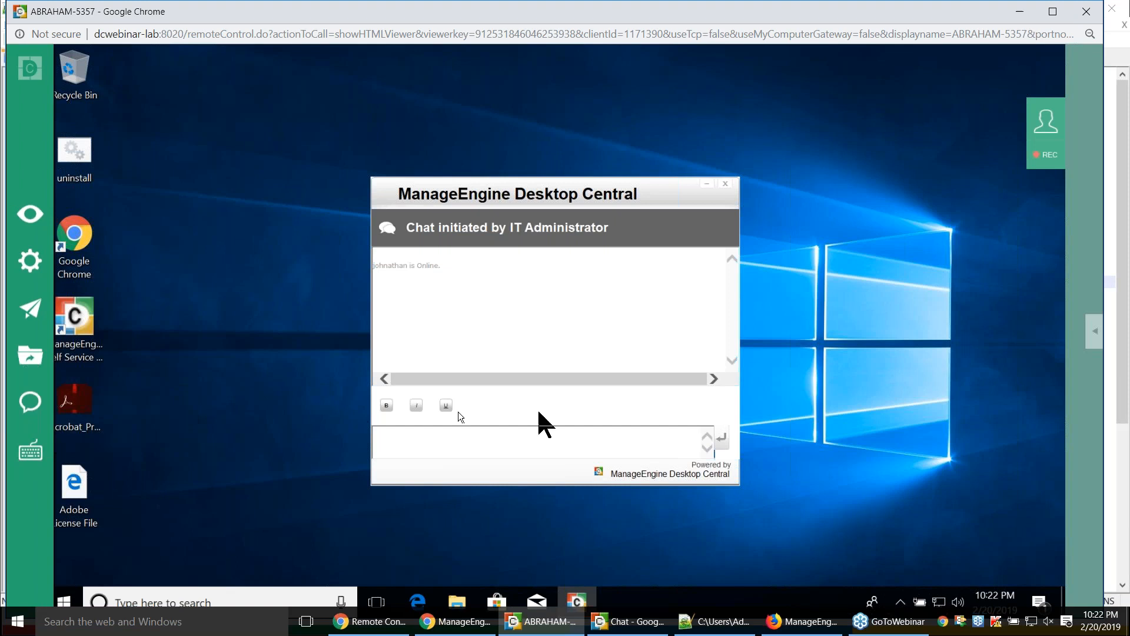
pyautogui.click(81, 428)
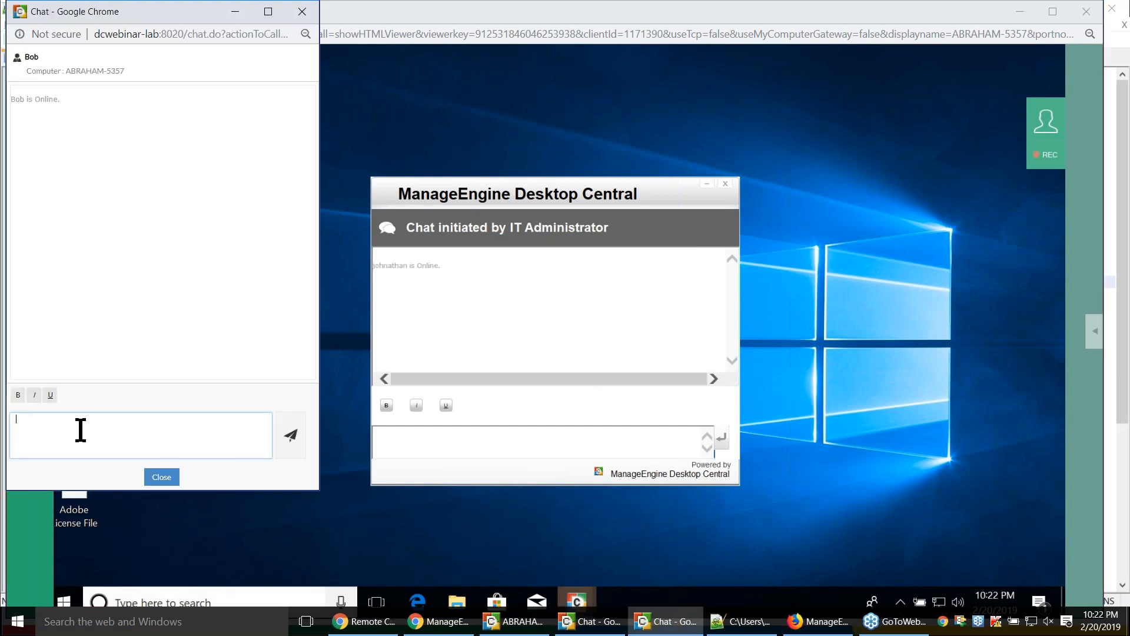
pyautogui.hotkey('ctrl', 'v')
pyautogui.press('Return')
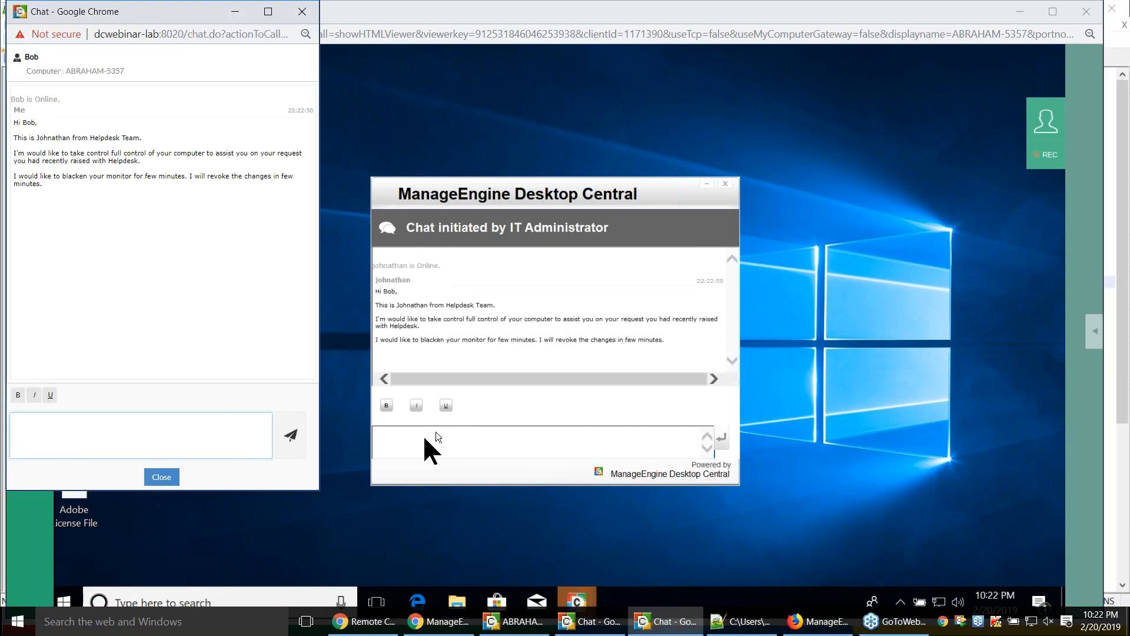
# Reply "yes" to the technician's message from the chat window on the remote desktop
pyautogui.click(435, 433)
pyautogui.write('ye')
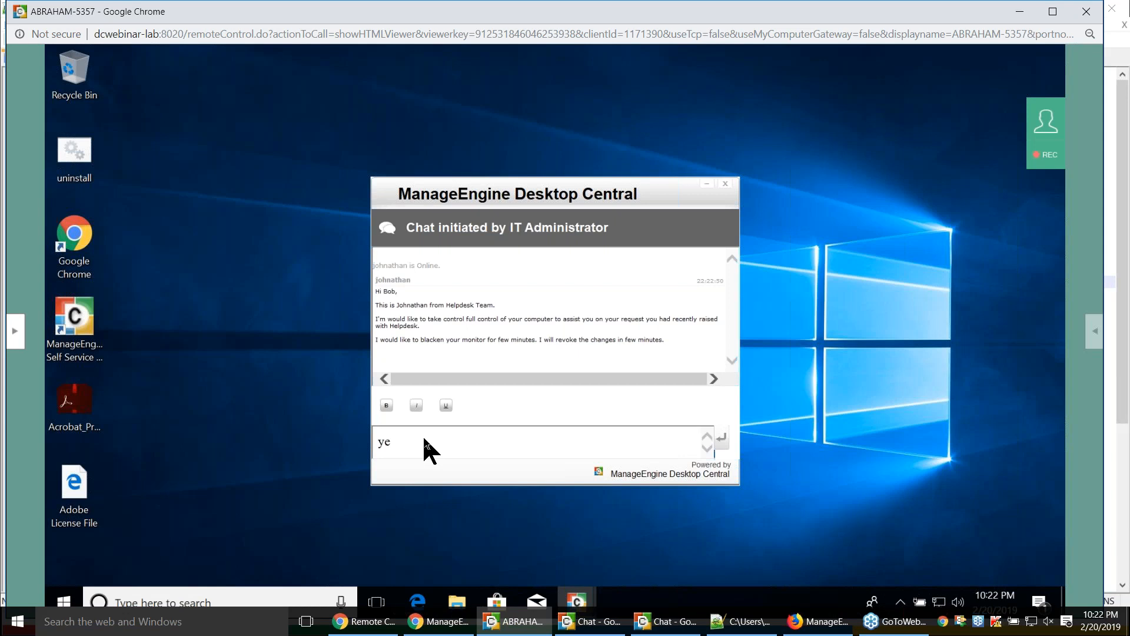
pyautogui.write('s')
pyautogui.press('Return')
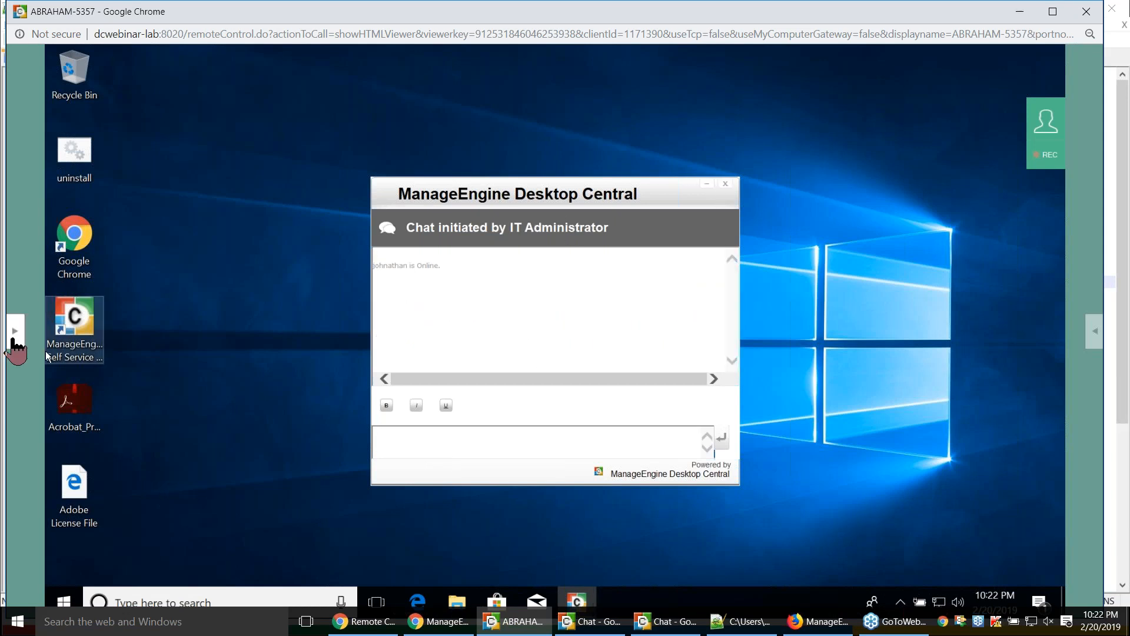
# Blacken the remote computer's monitor and dismiss the notice
pyautogui.moveTo(13, 347)
pyautogui.click(27, 315)
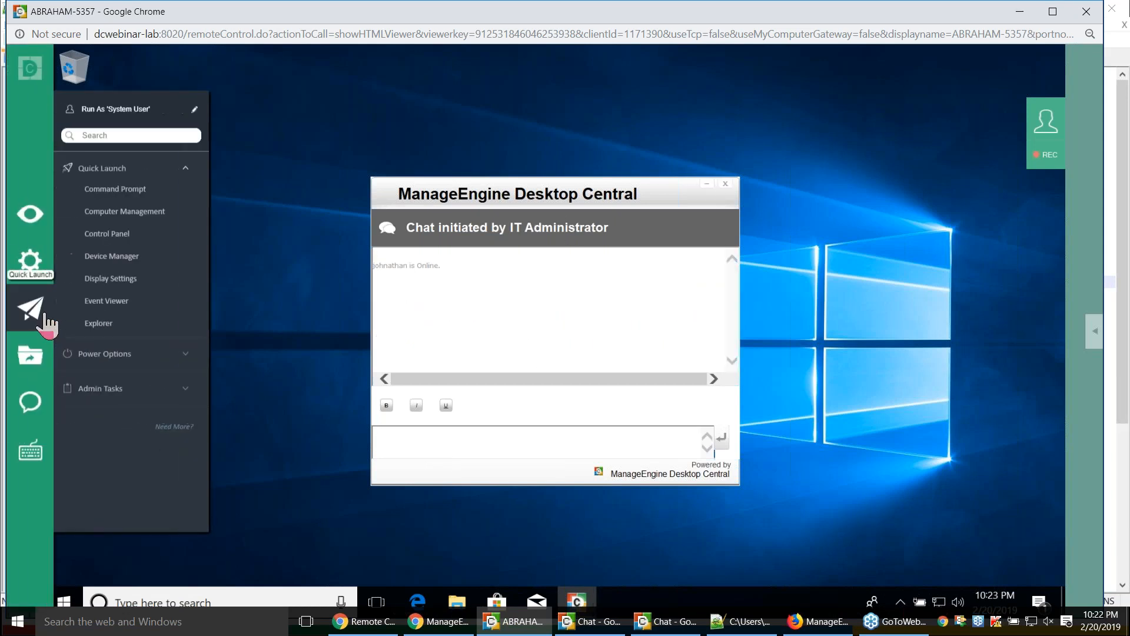
pyautogui.click(40, 266)
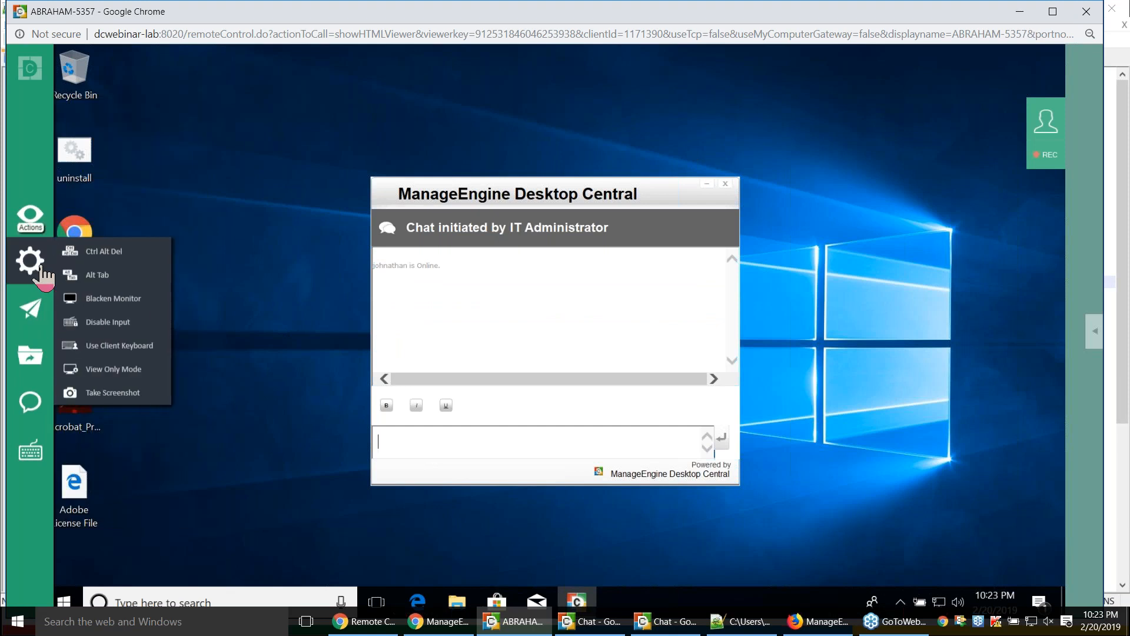
pyautogui.click(115, 301)
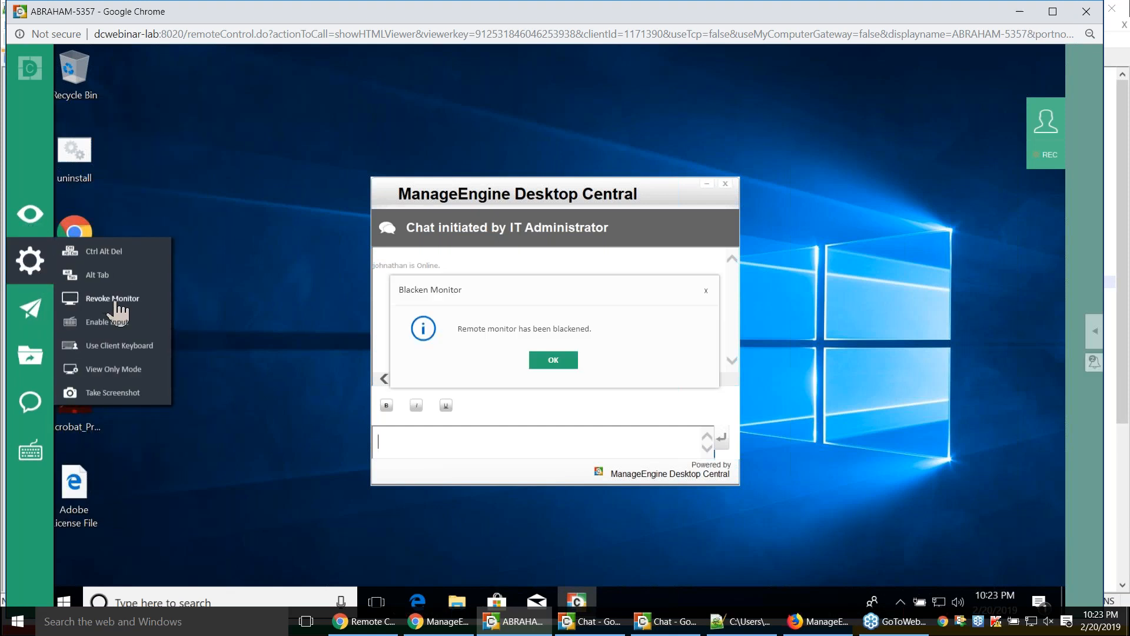
pyautogui.click(559, 361)
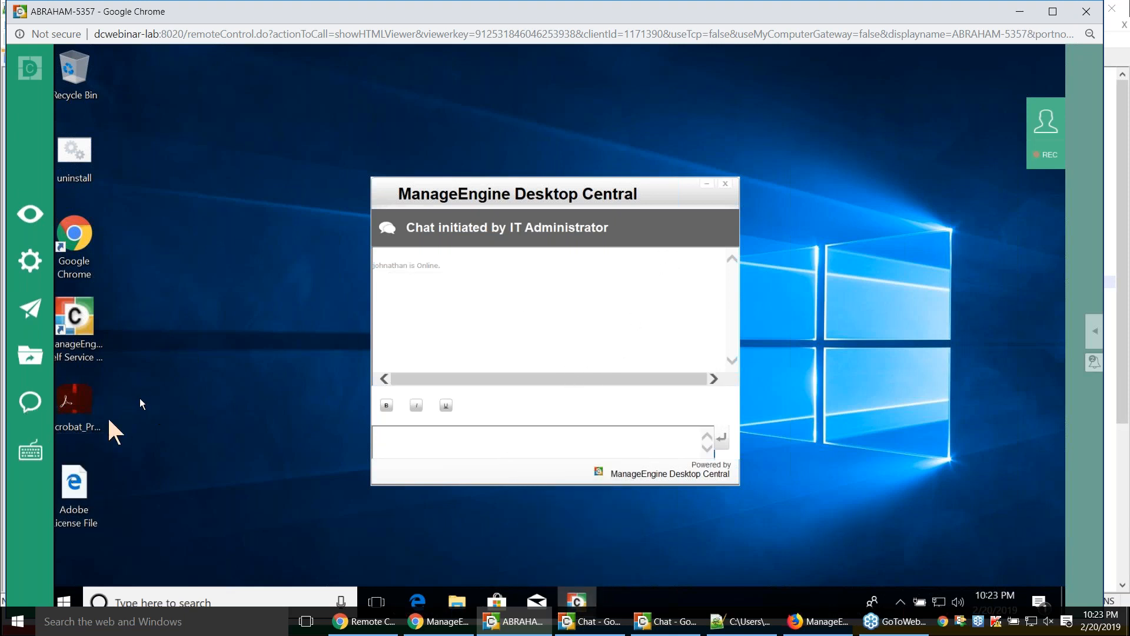
# Launch Explorer on the remote computer and go to the network location \\ABRAHAM-5357
pyautogui.moveTo(42, 256)
pyautogui.moveTo(36, 229)
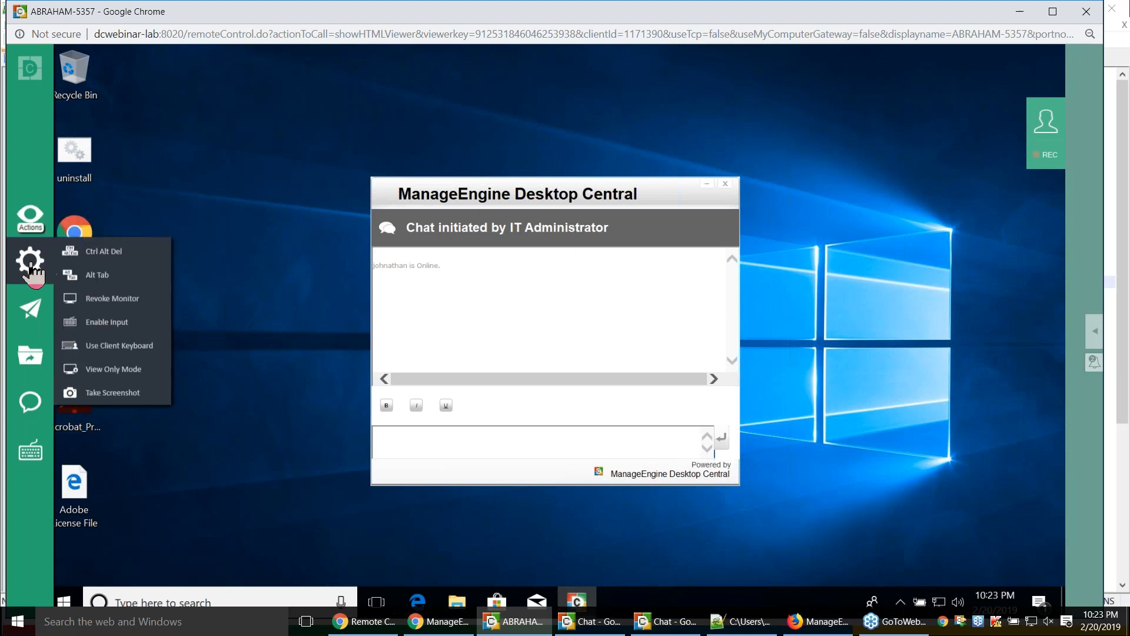
pyautogui.moveTo(25, 320)
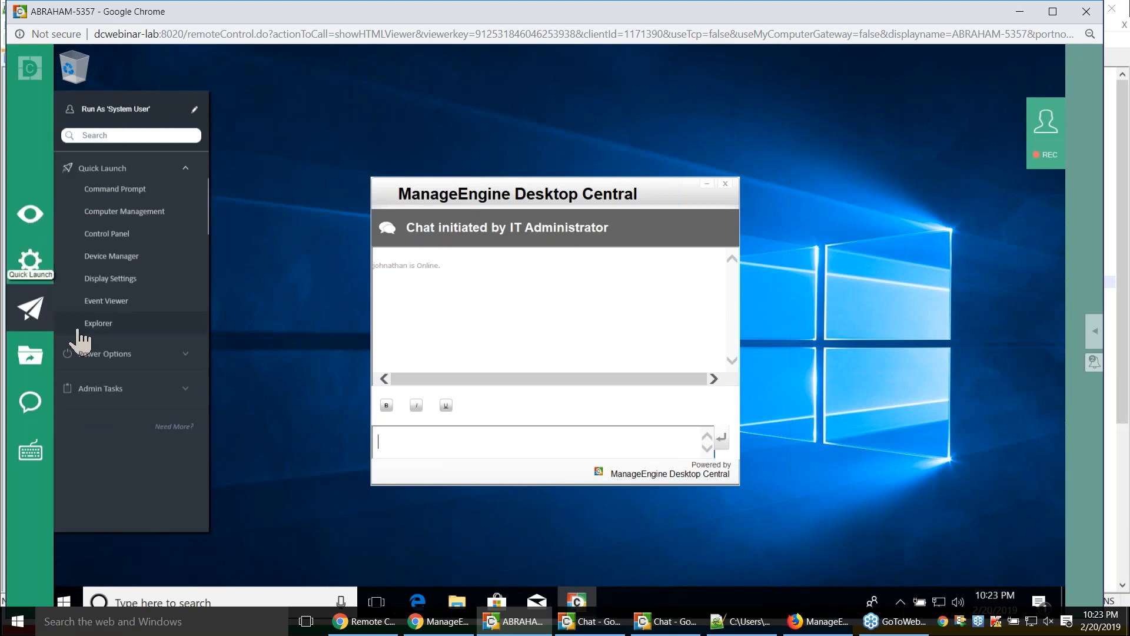
pyautogui.click(110, 330)
pyautogui.click(475, 109)
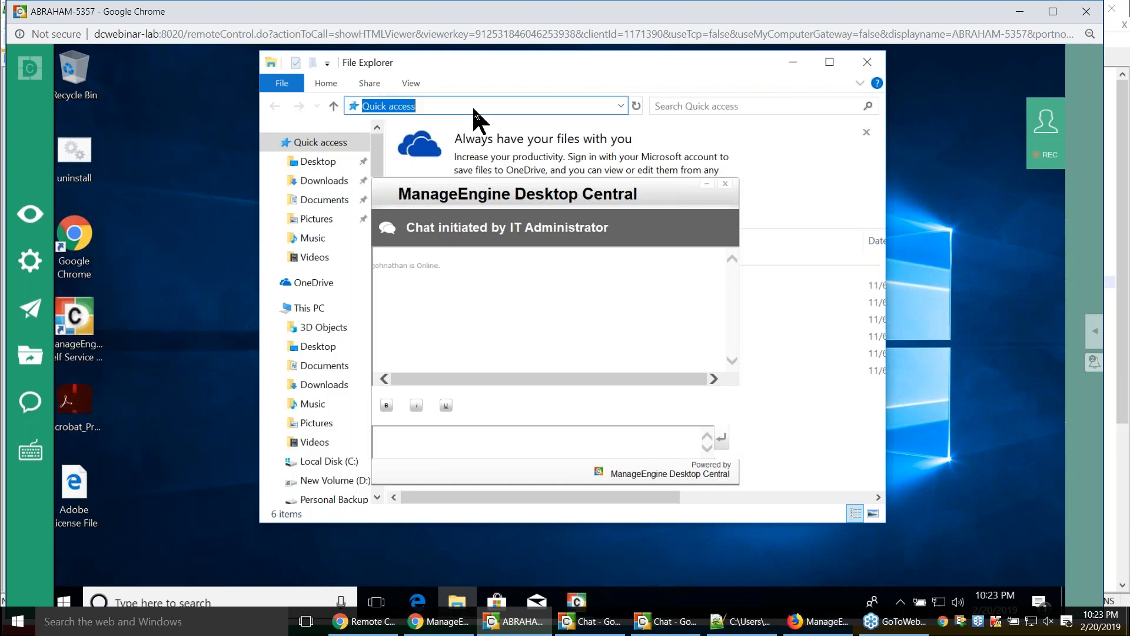
pyautogui.write('\\\\')
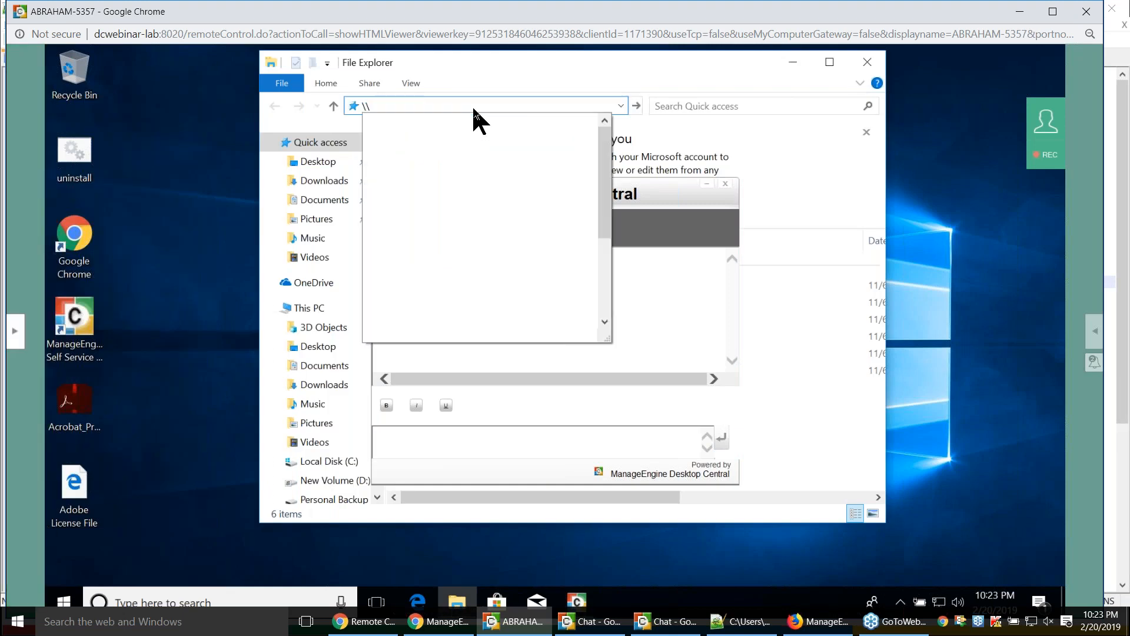
pyautogui.write('ab')
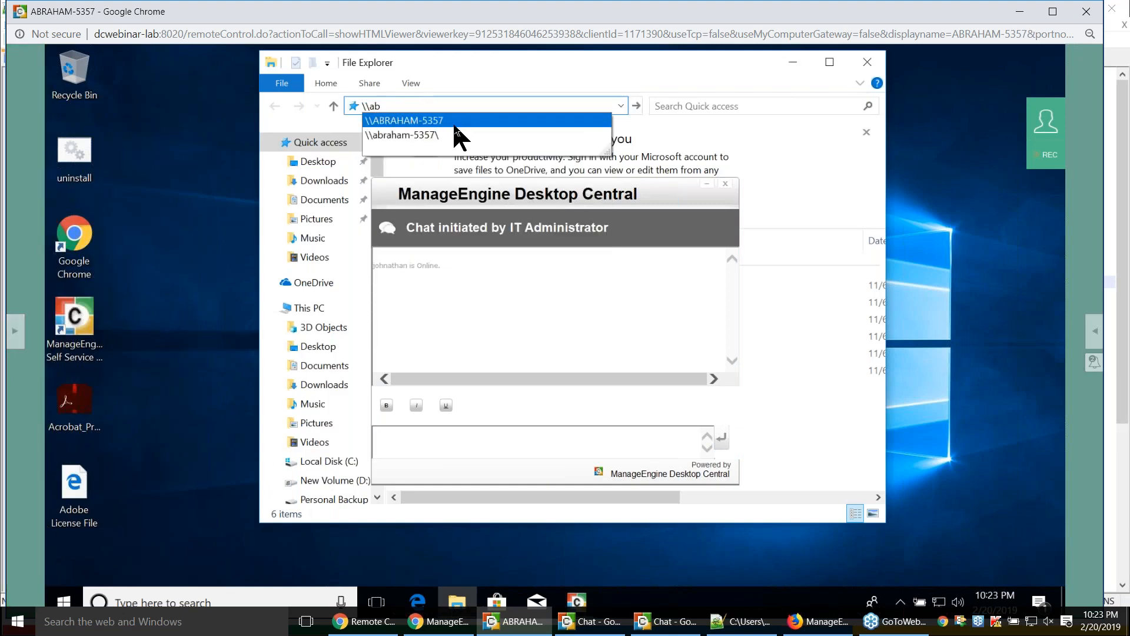
pyautogui.click(454, 121)
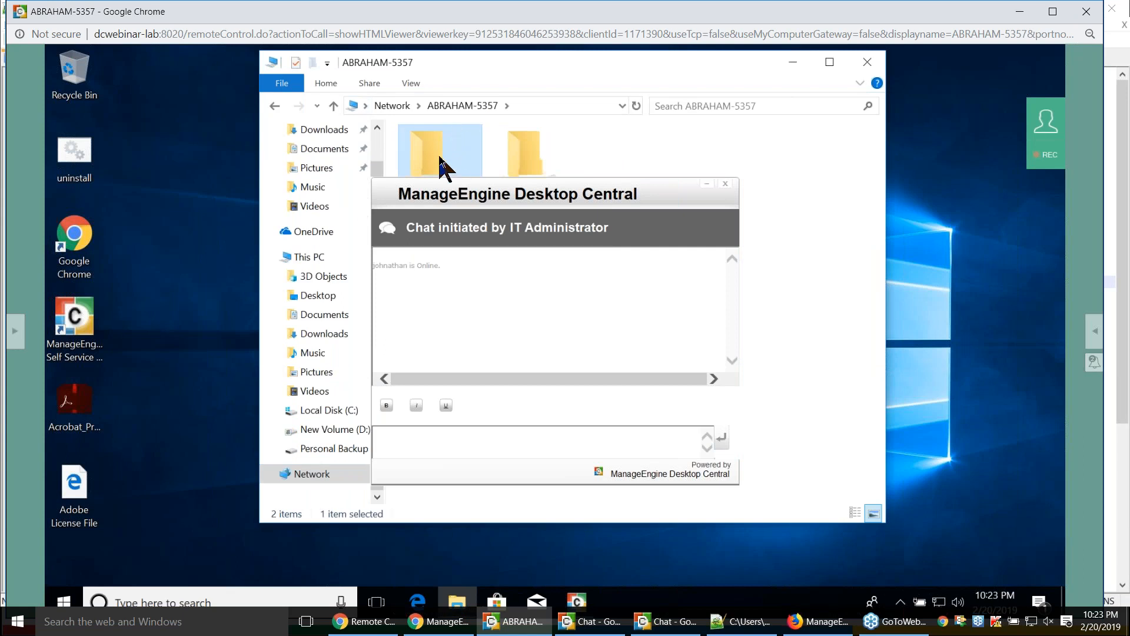
# Minimize the chat window on the remote desktop and close the Explorer window showing the shared folder d
pyautogui.click(707, 184)
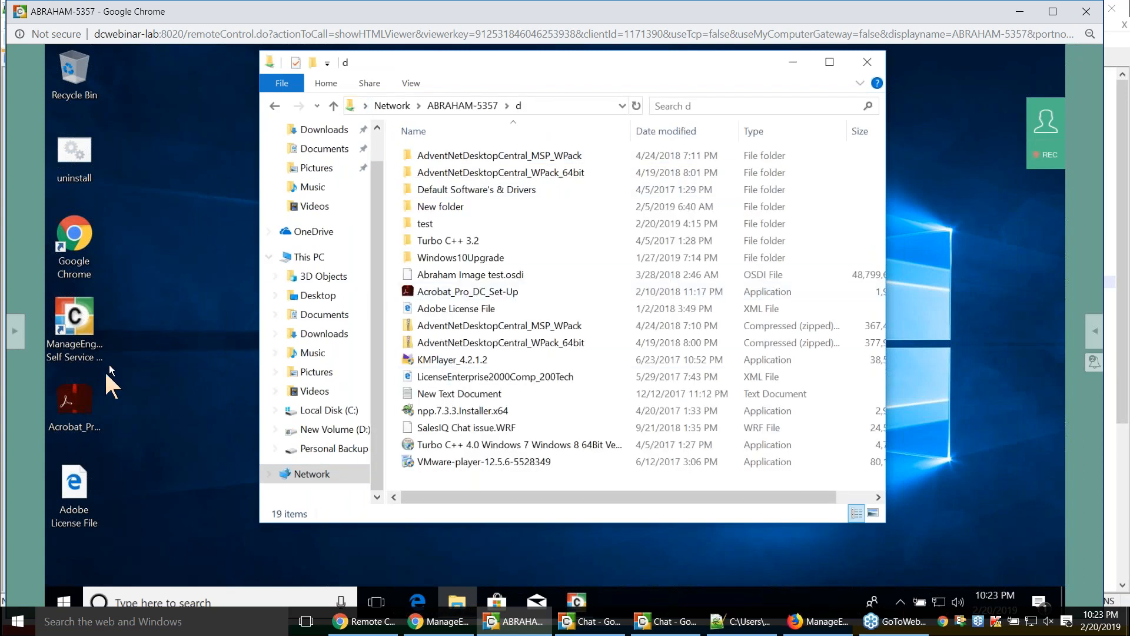
pyautogui.click(868, 62)
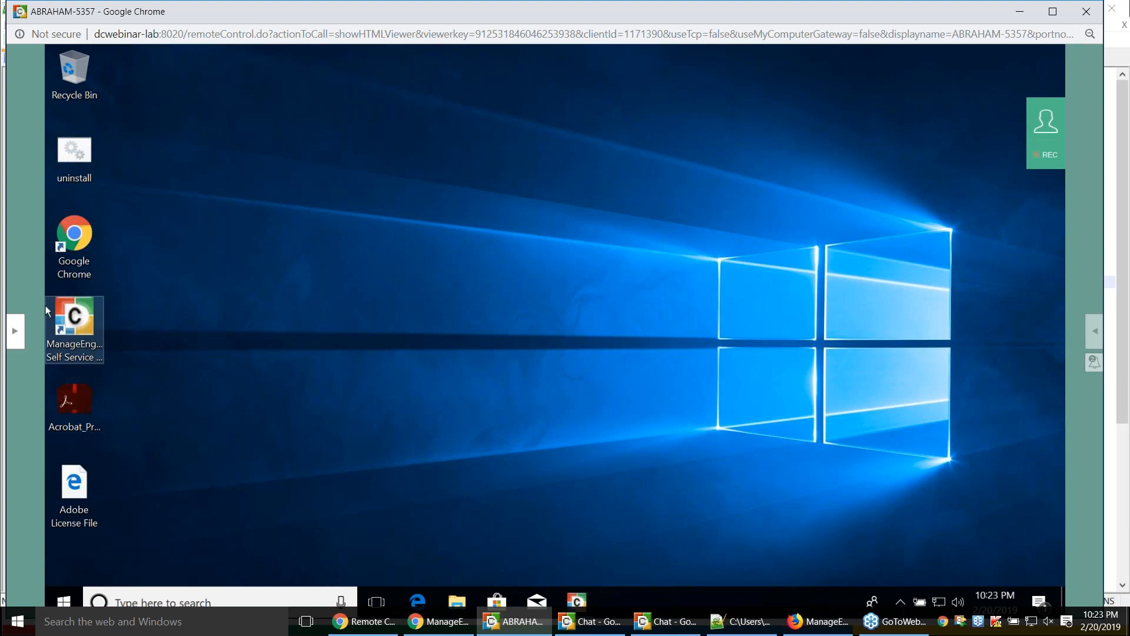
# Open the file transfer tool, browse DC-WEBINAR to its DESKTOP folder and select Adobe License File.xml
pyautogui.click(15, 331)
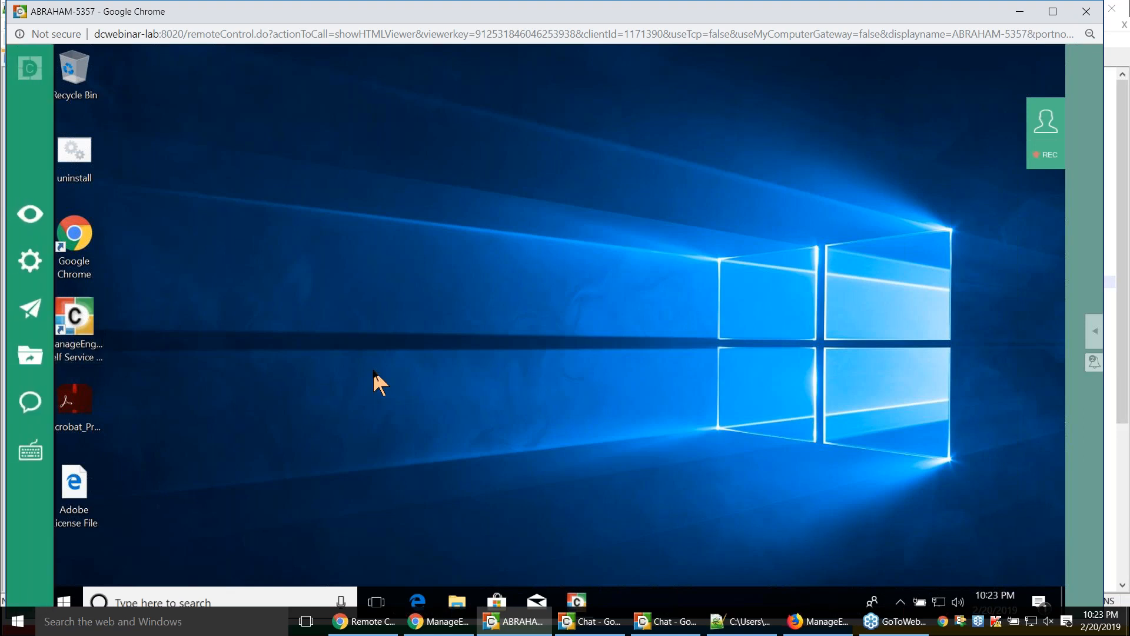
pyautogui.click(38, 371)
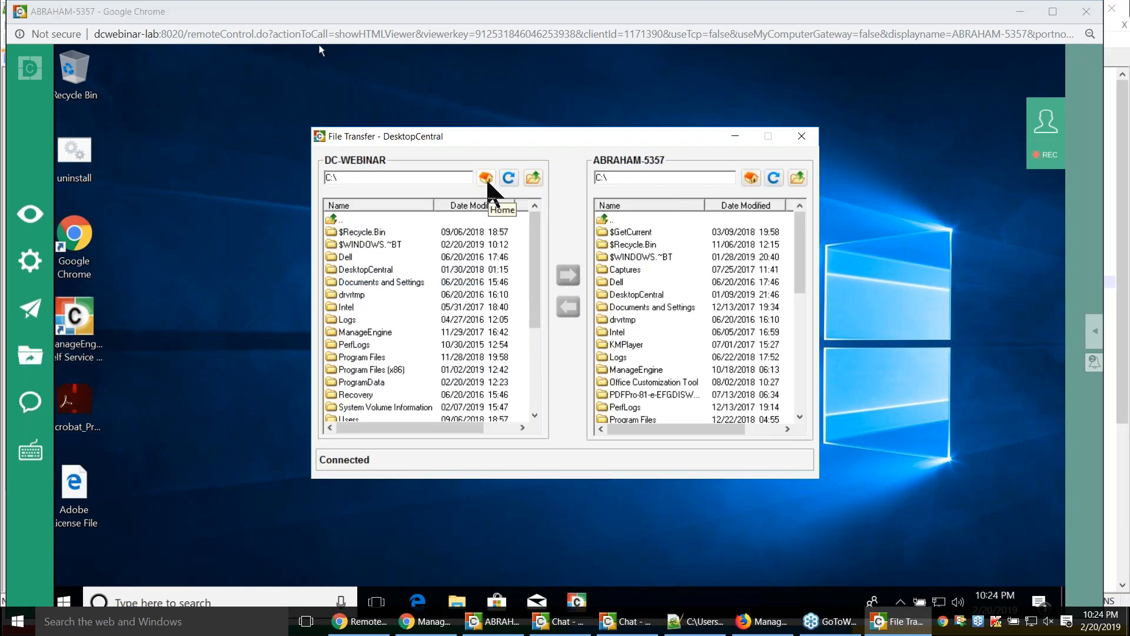
pyautogui.click(486, 178)
pyautogui.click(365, 257)
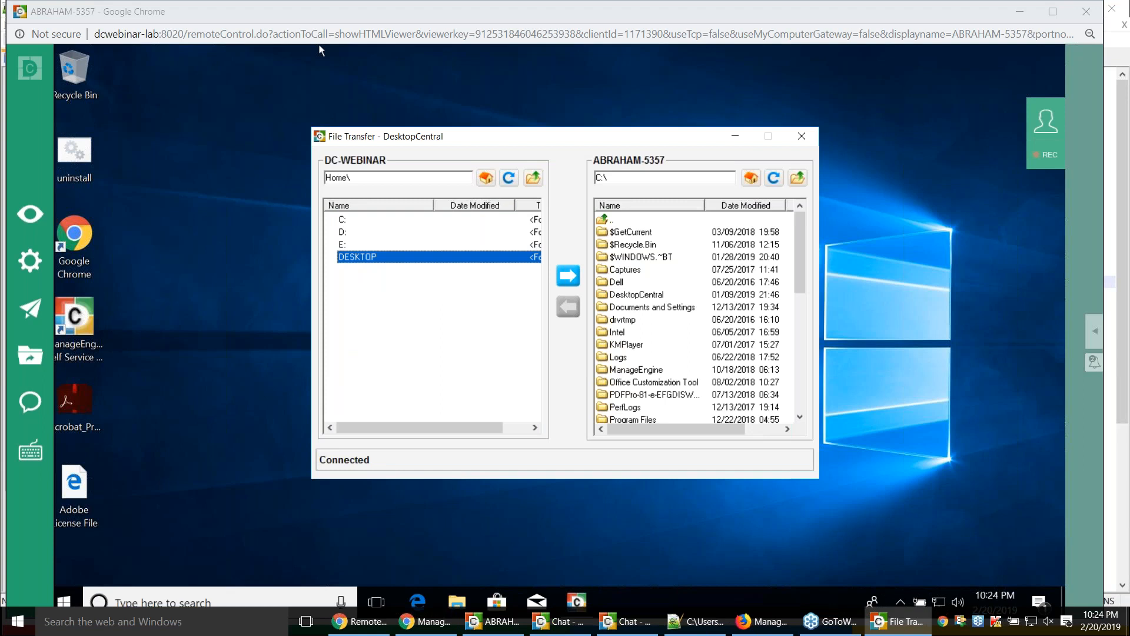
pyautogui.doubleClick(425, 257)
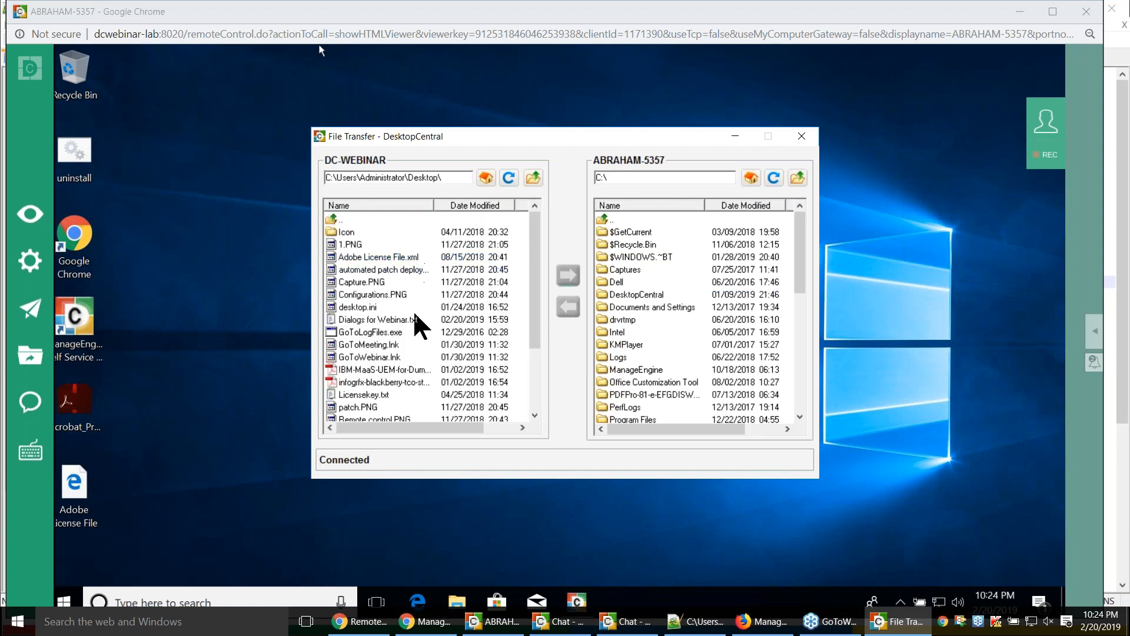
pyautogui.click(389, 257)
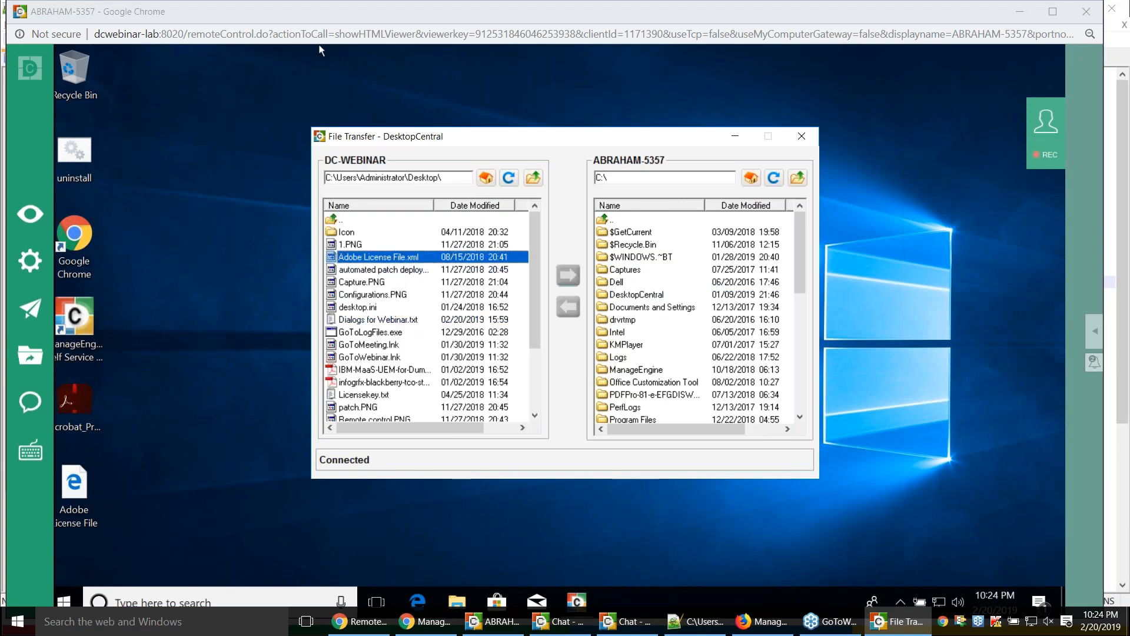
# Browse ABRAHAM-5357 to its DESKTOP folder, reselect Adobe License File.xml on DC-WEBINAR, and close the file transfer tool
pyautogui.click(751, 178)
pyautogui.click(642, 257)
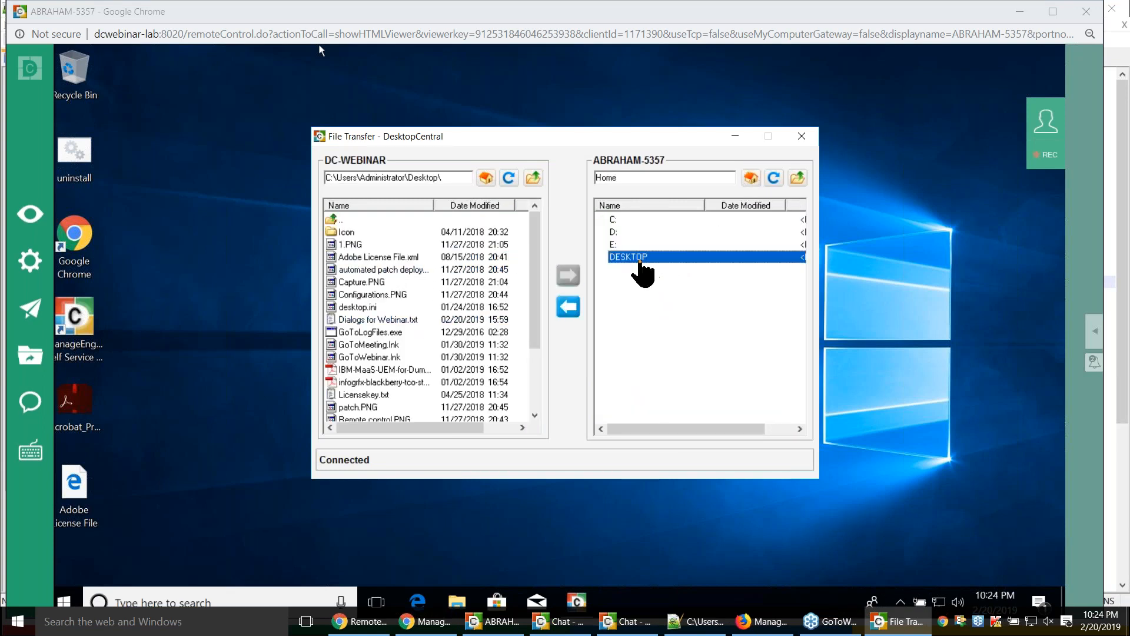
pyautogui.click(391, 257)
pyautogui.doubleClick(628, 258)
pyautogui.click(388, 259)
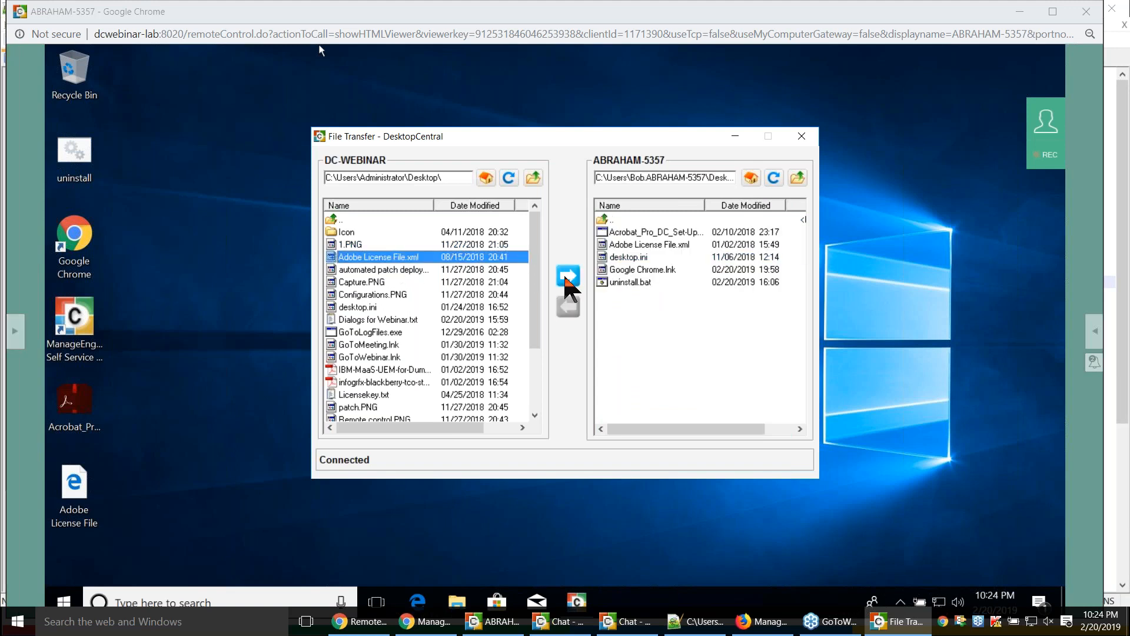
pyautogui.click(801, 136)
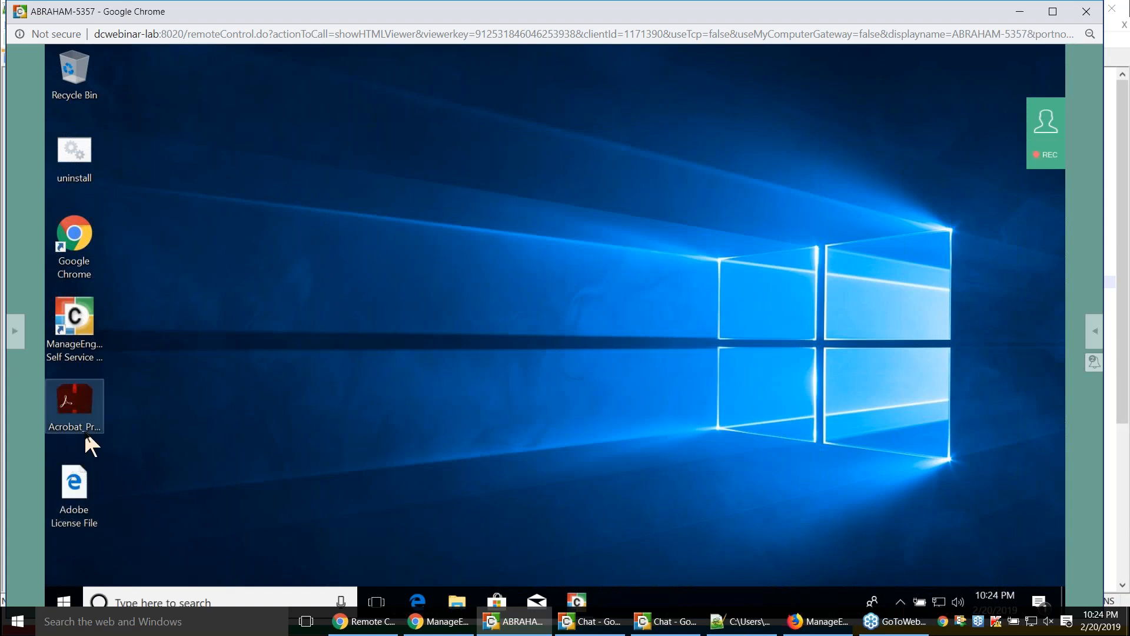
# Revoke the blackened monitor setting on the remote computer and dismiss the notice
pyautogui.click(16, 331)
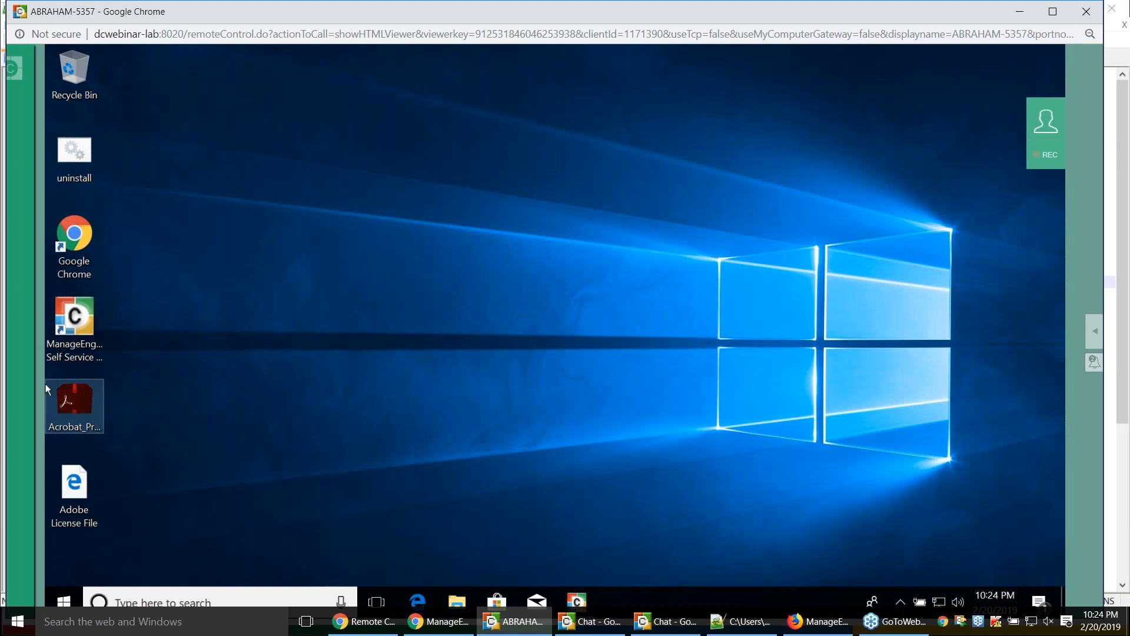
pyautogui.click(29, 259)
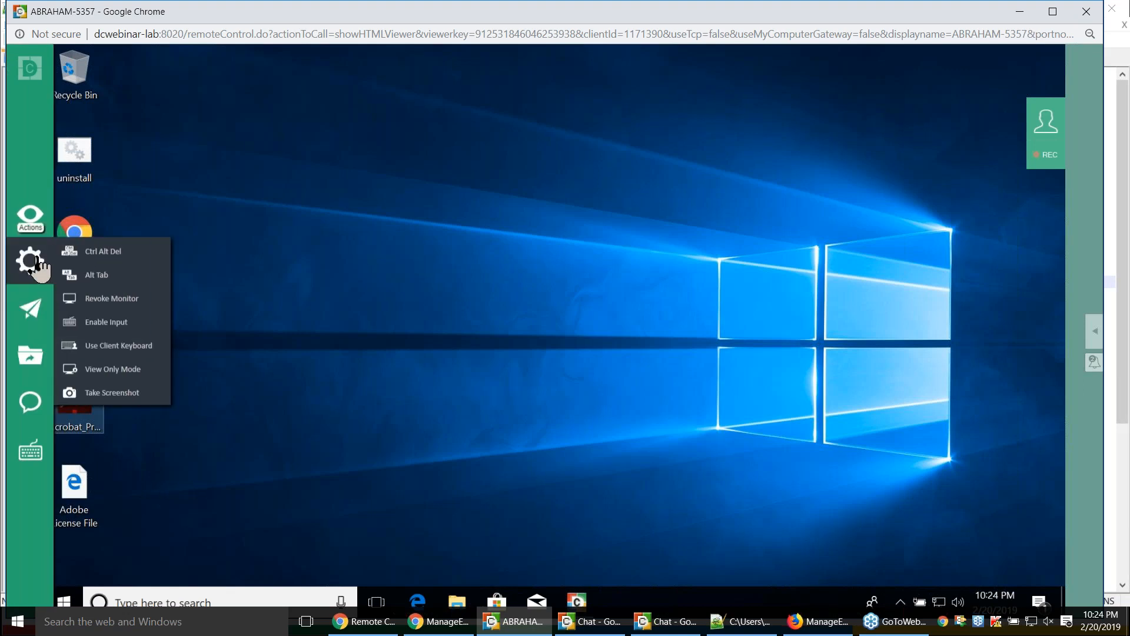
pyautogui.click(134, 301)
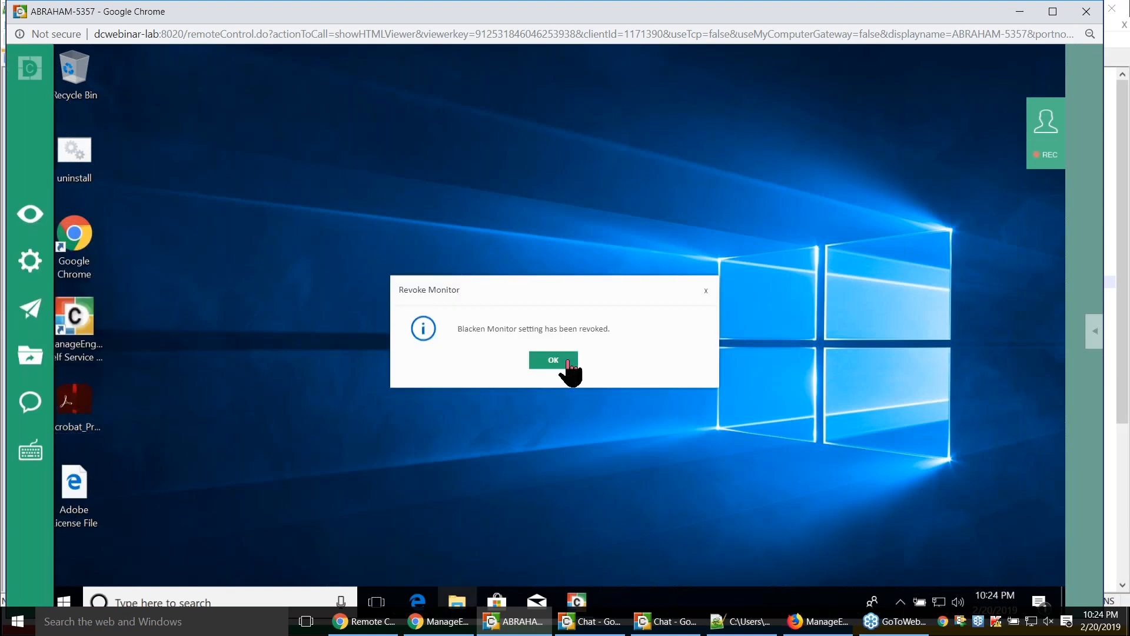
pyautogui.click(560, 360)
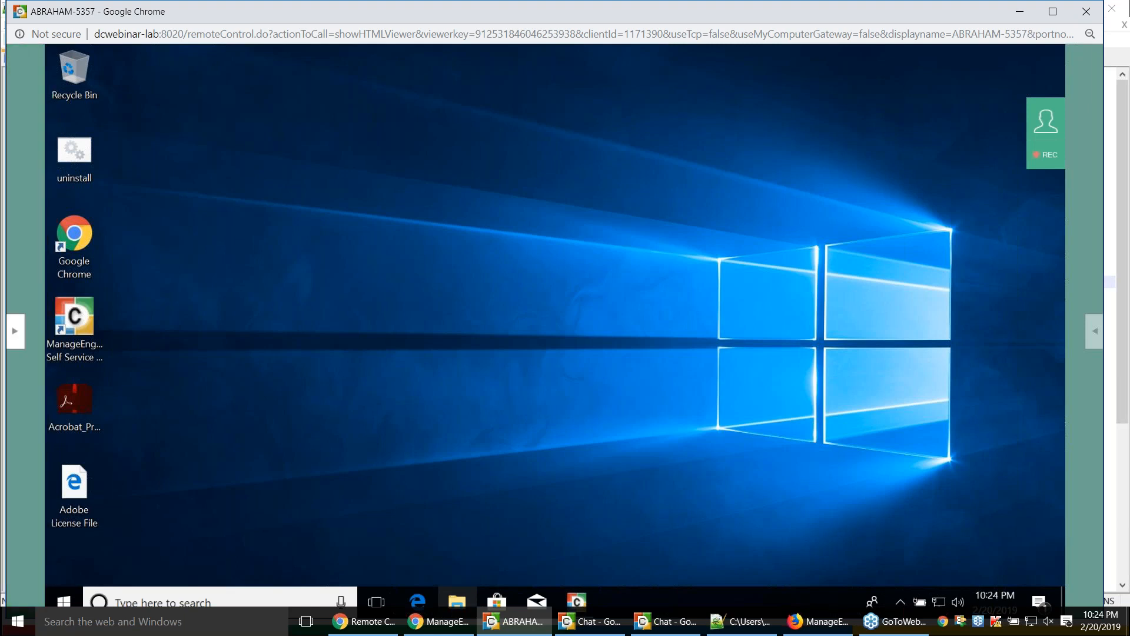
# Launch Device Manager on the remote computer from the quick-launch tools and select Display adapters
pyautogui.click(16, 335)
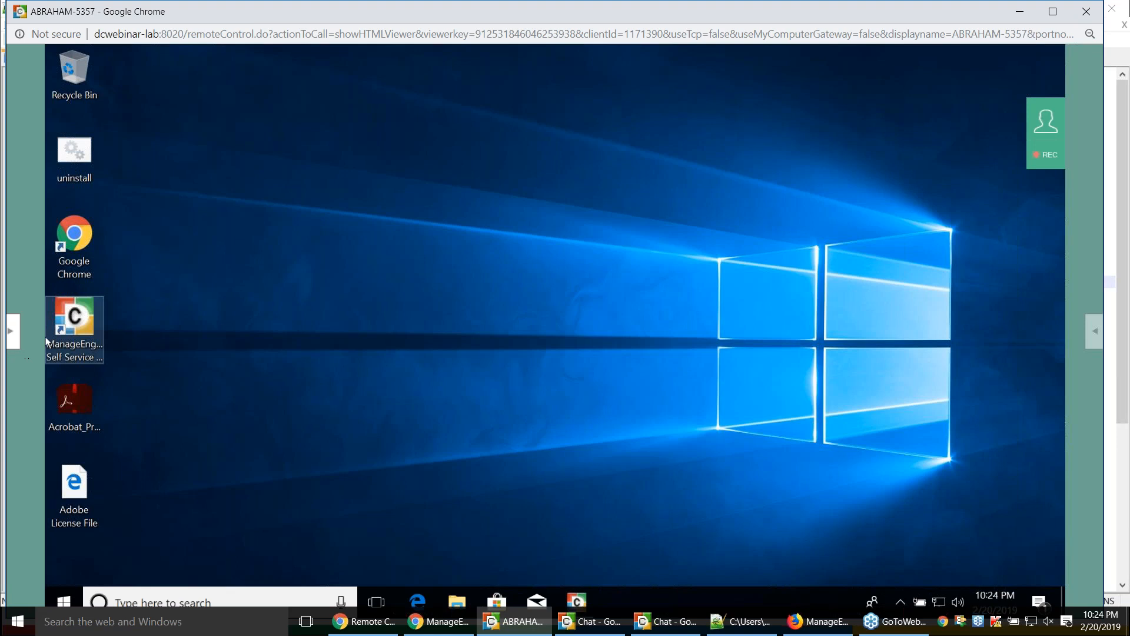
pyautogui.click(28, 277)
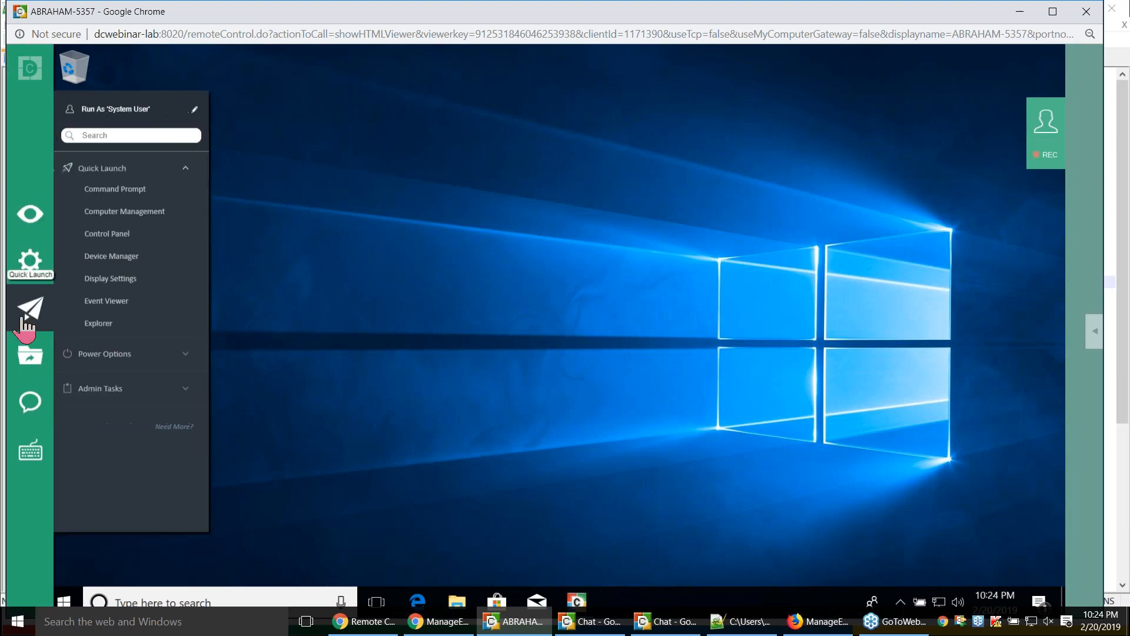
pyautogui.click(123, 262)
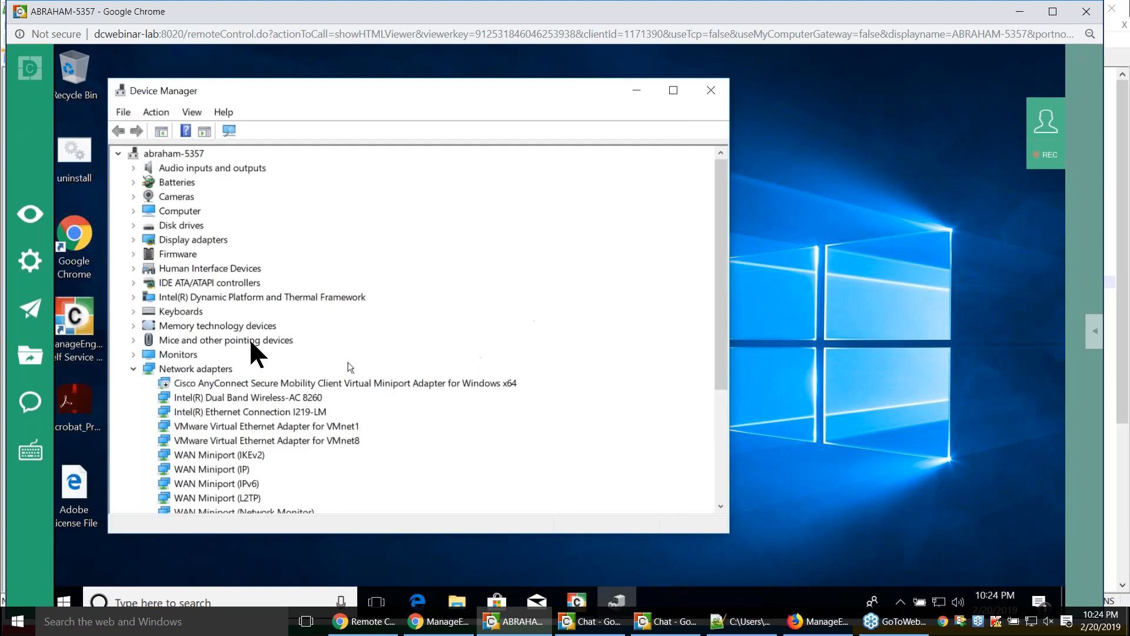
pyautogui.click(210, 243)
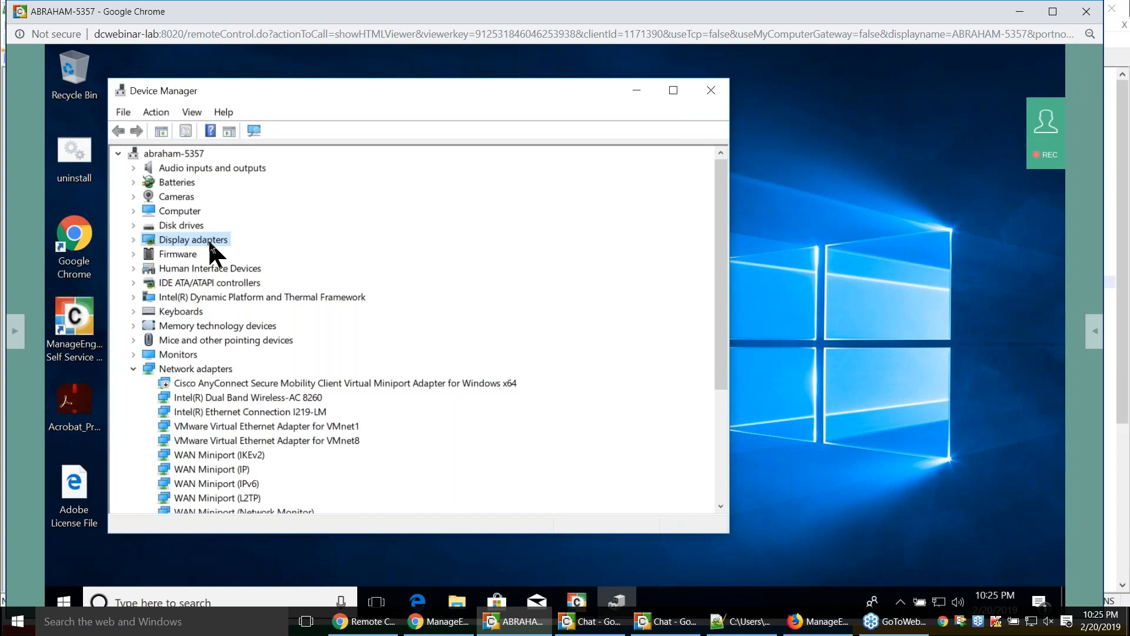
# Close the technician's chat window and minimize Device Manager on the remote desktop
pyautogui.moveTo(1076, 142)
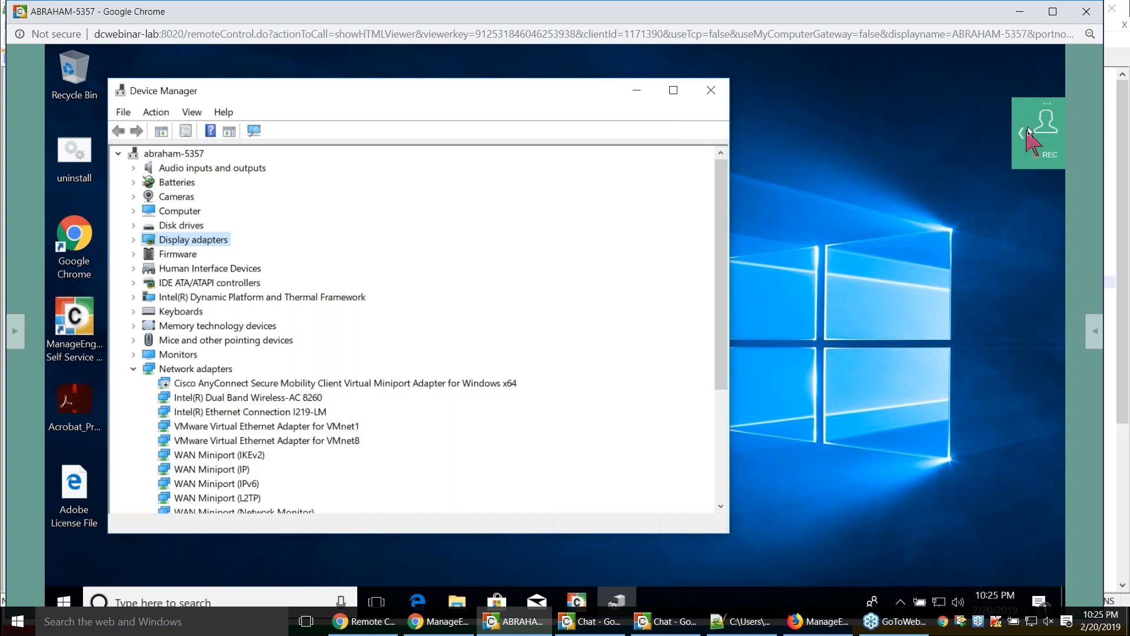
pyautogui.hotkey('alt', 'Tab')
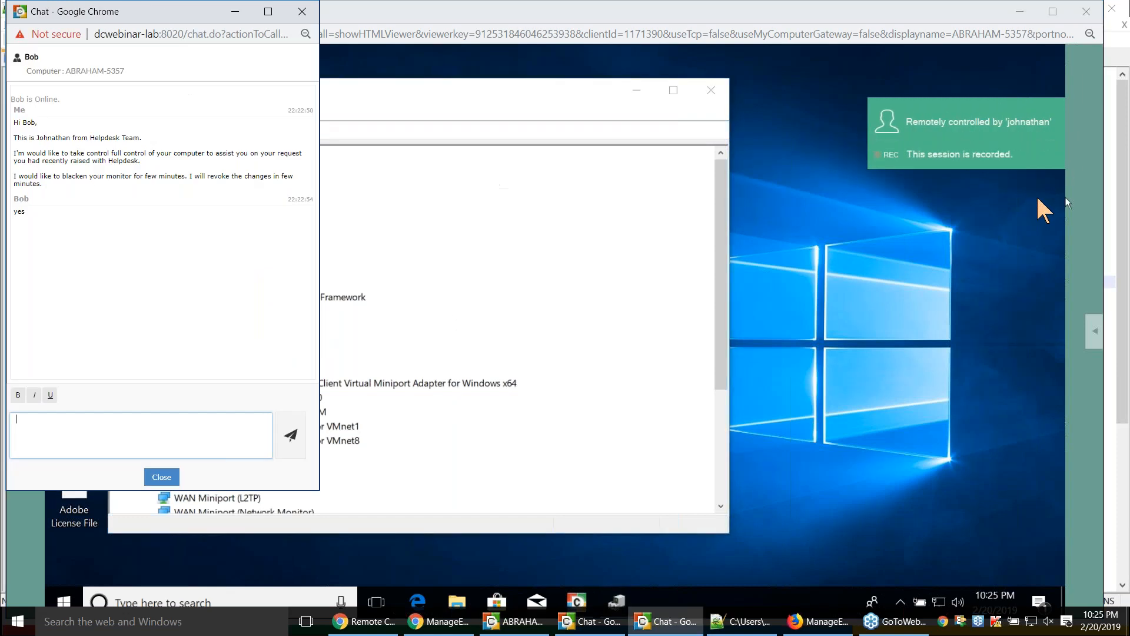
pyautogui.click(309, 9)
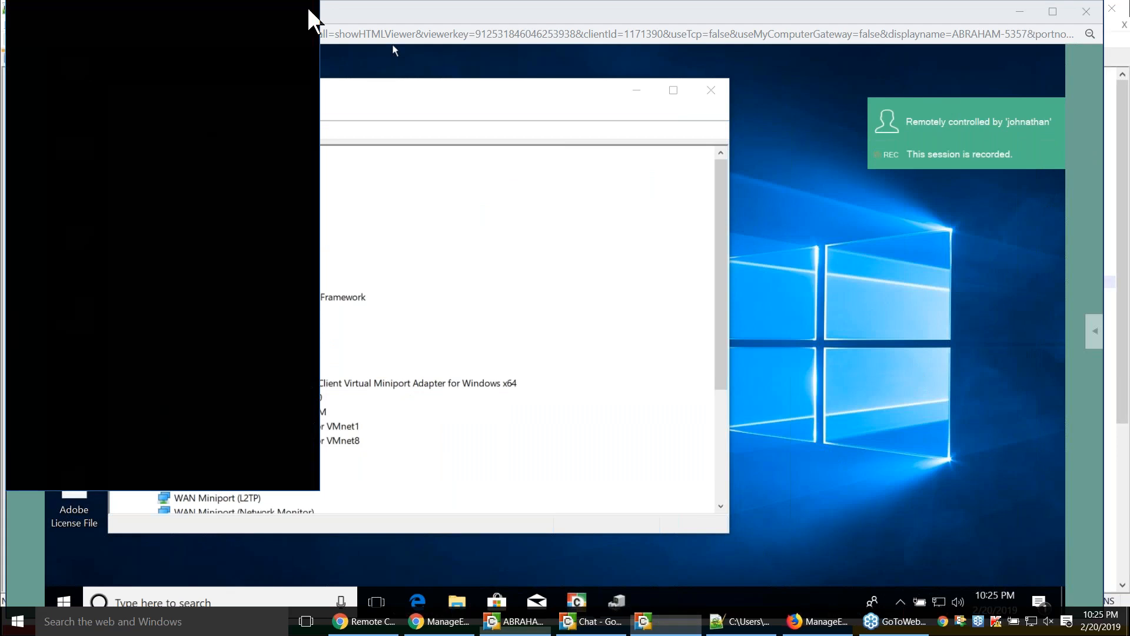
pyautogui.click(637, 91)
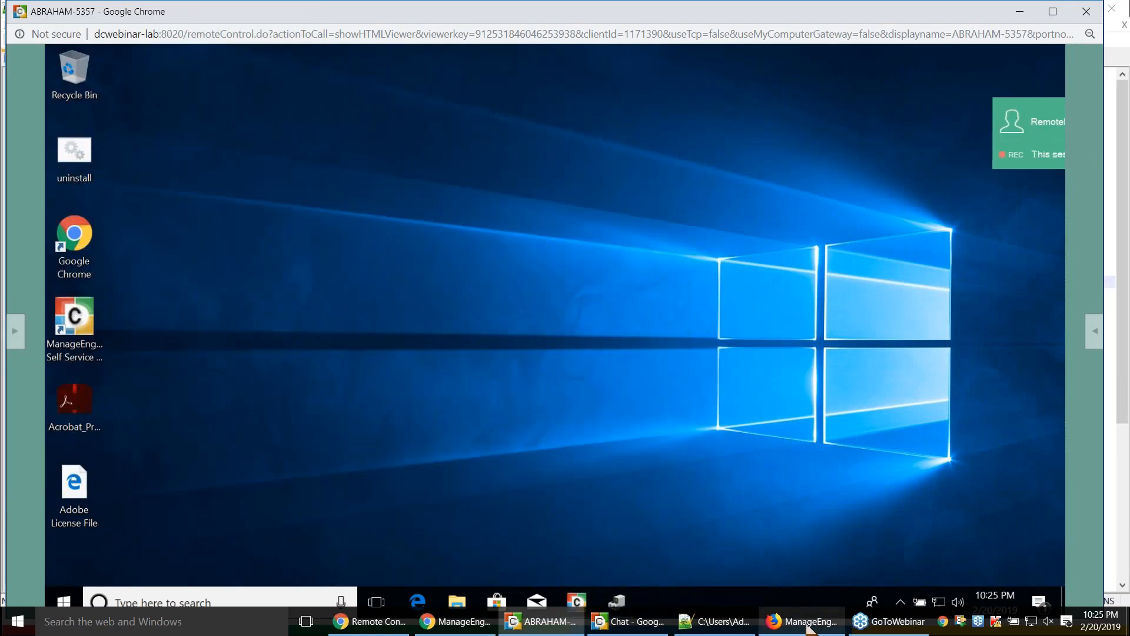
# Switch to Firefox, sign in to Desktop Central with the second technician's account and show the account details
pyautogui.click(806, 621)
pyautogui.click(721, 368)
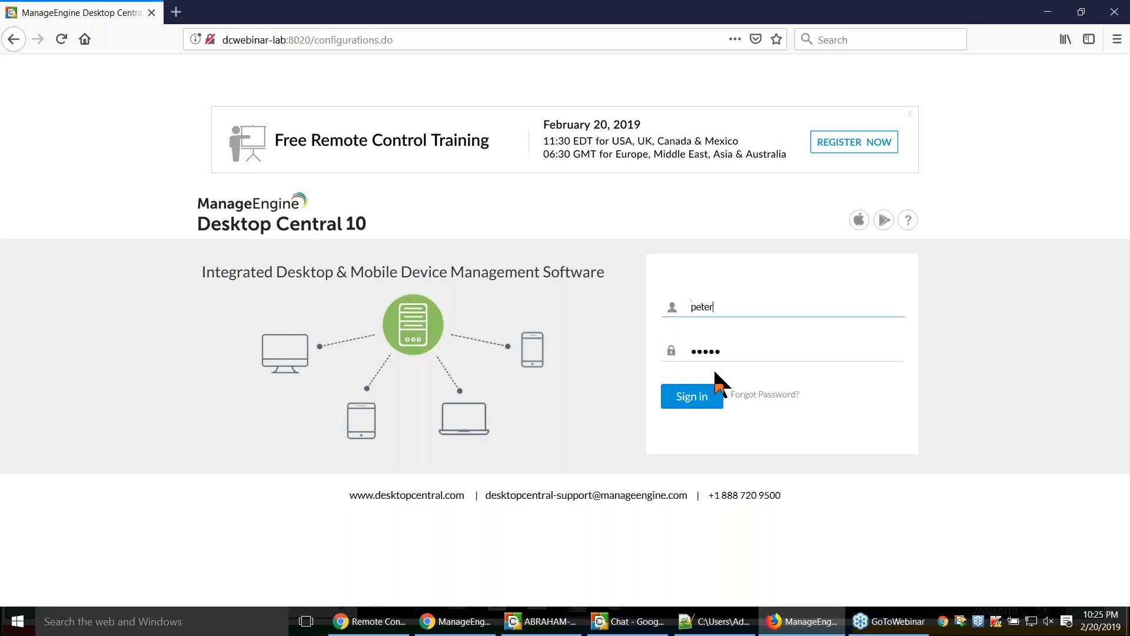
pyautogui.click(694, 398)
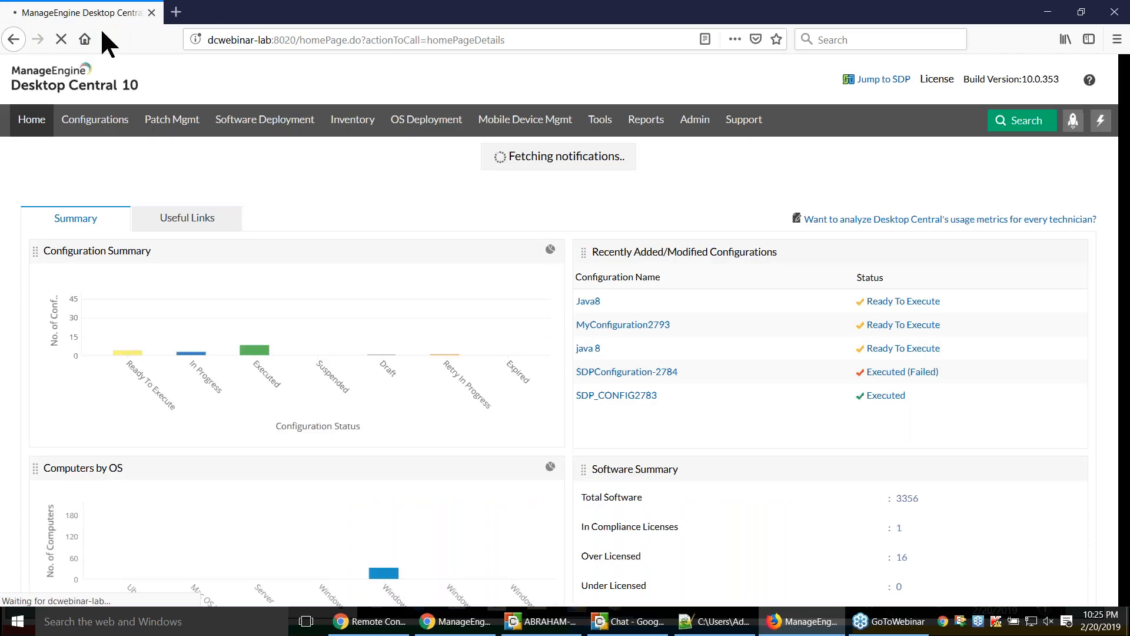
pyautogui.click(1089, 82)
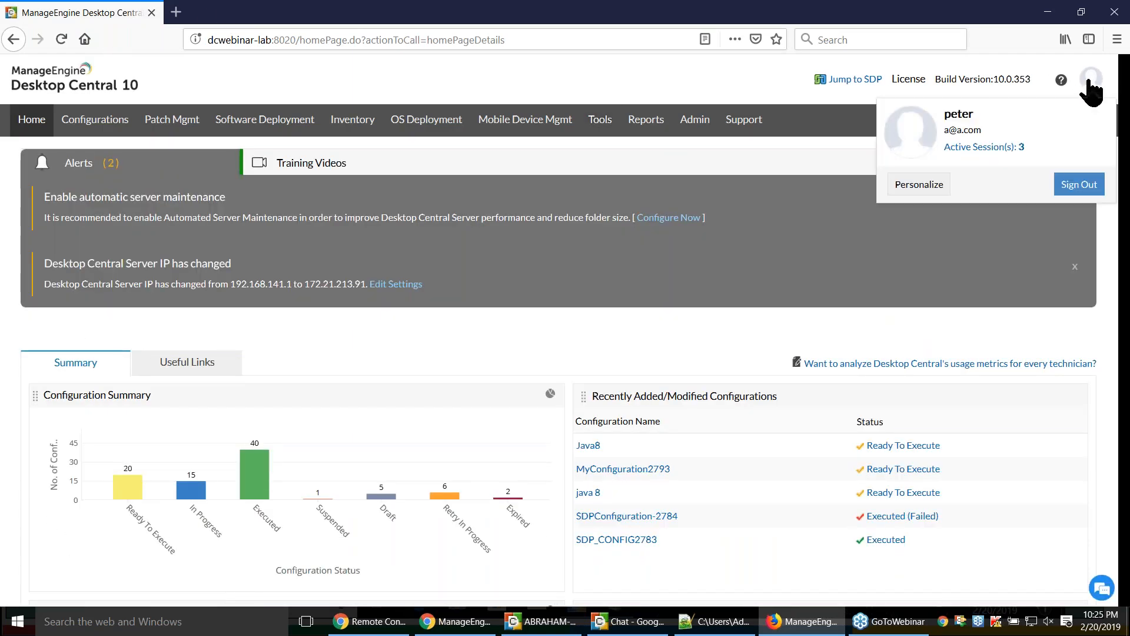
# Open Remote Control, join the shared ABRAHAM-5357 desktop session despite the other technician's connection, and close the Switch Monitor prompt
pyautogui.click(599, 124)
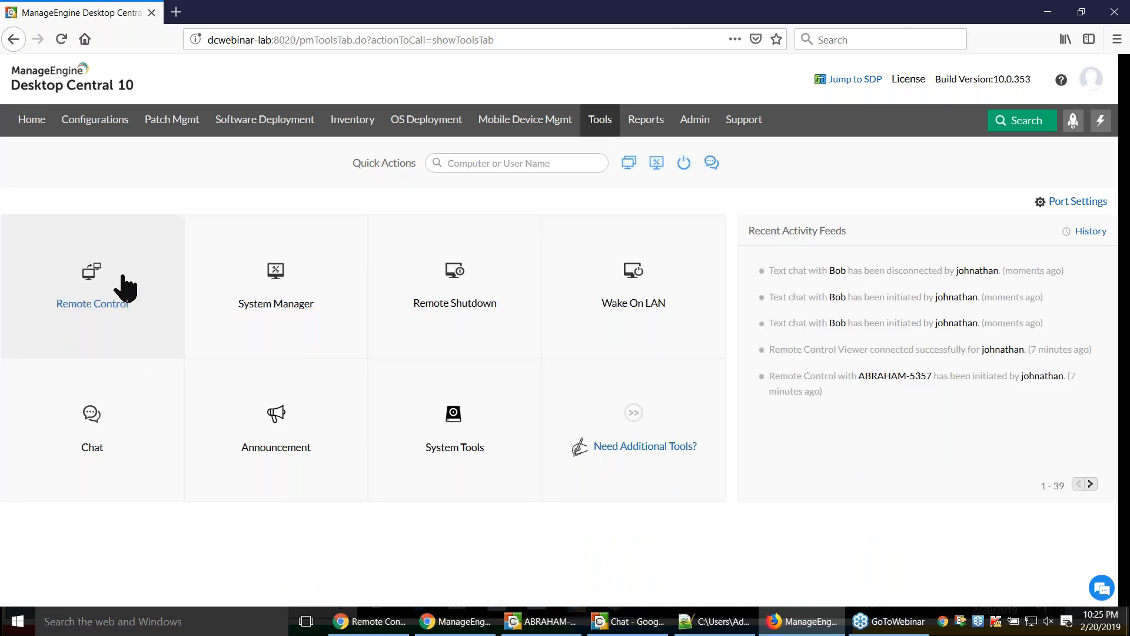
pyautogui.click(139, 290)
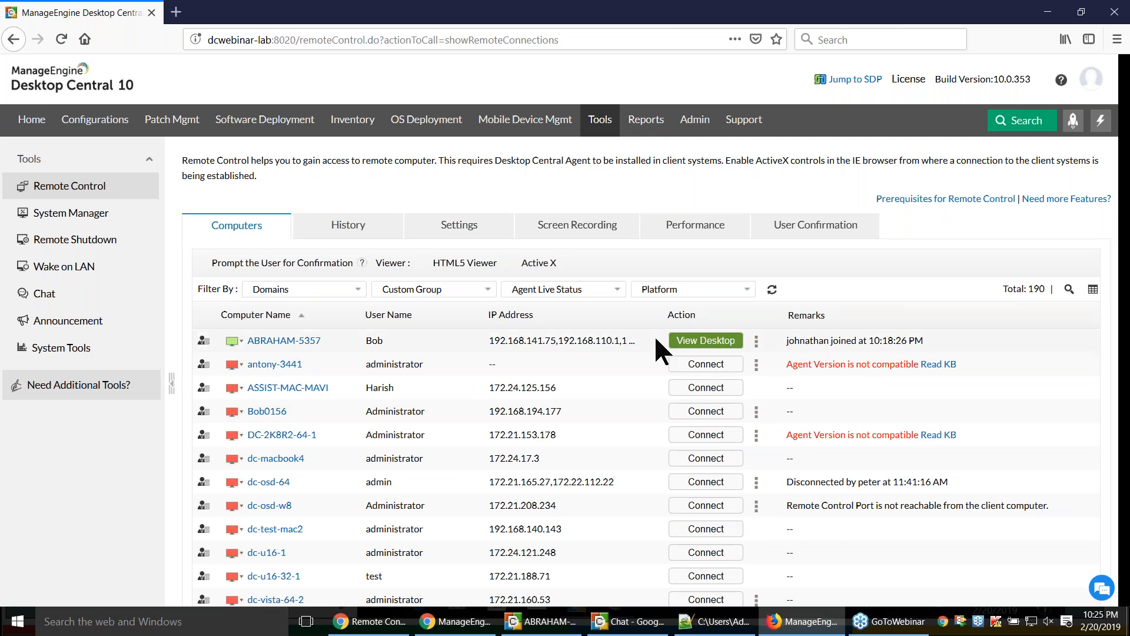
pyautogui.click(695, 344)
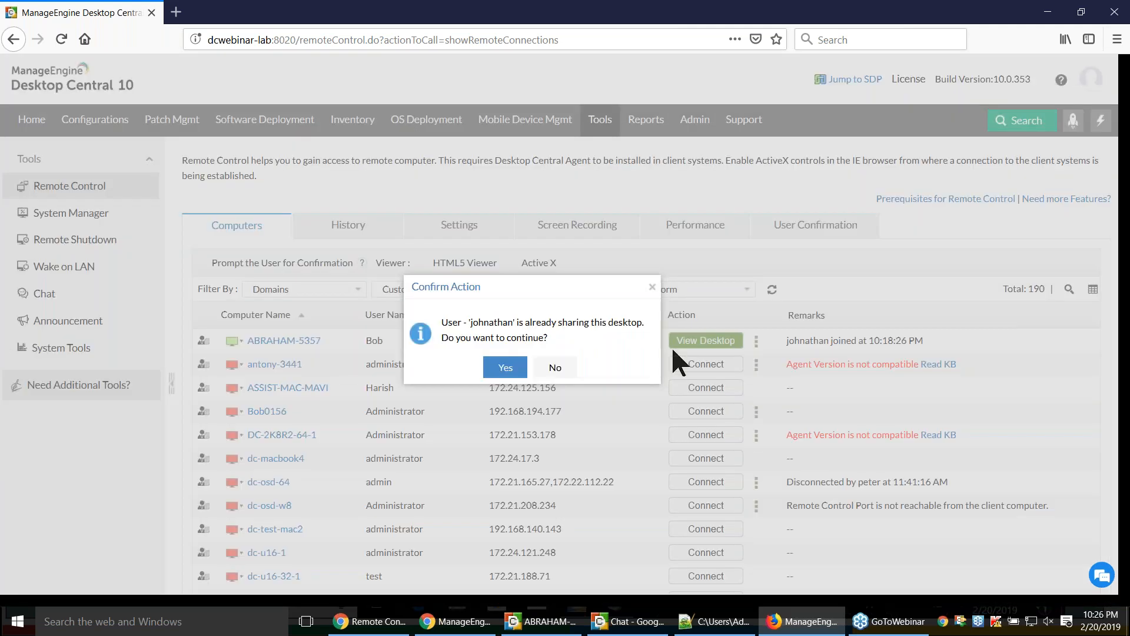
pyautogui.click(502, 369)
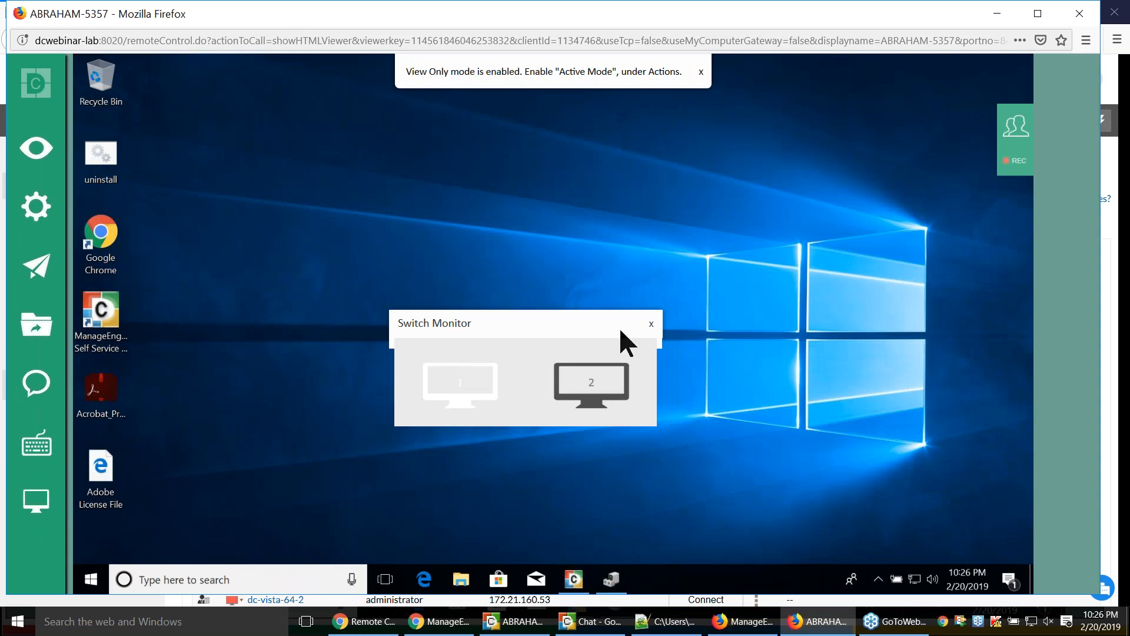
pyautogui.click(651, 325)
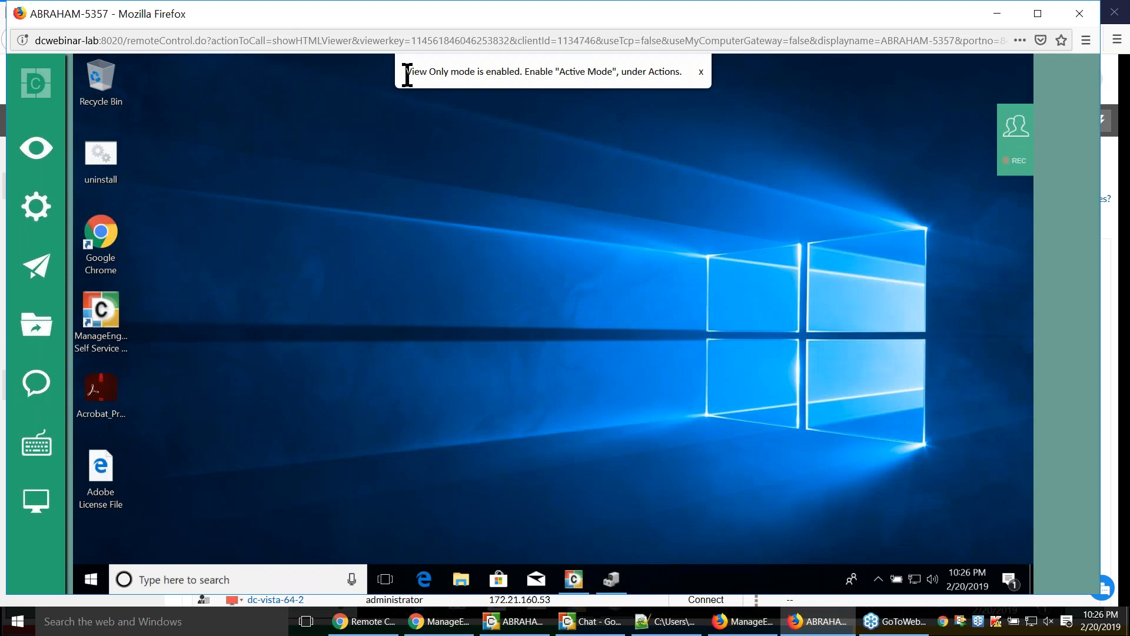
# Change the second technician's remote session from view-only to Active Mode and dismiss the notice
pyautogui.moveTo(406, 75); pyautogui.dragTo(678, 75)
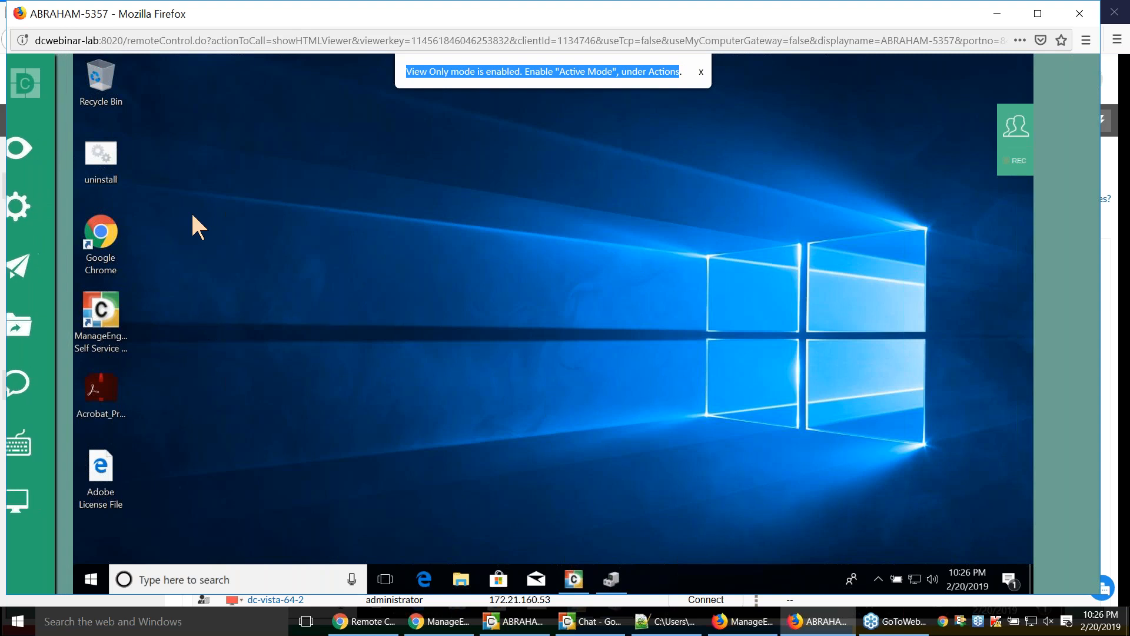
pyautogui.click(17, 323)
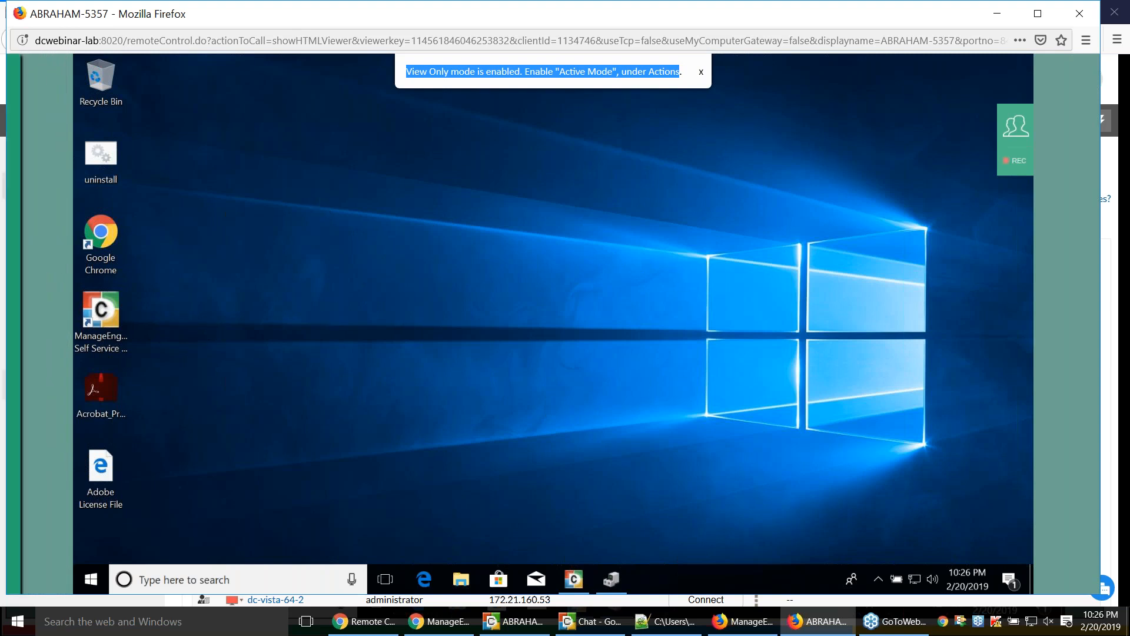
pyautogui.click(37, 207)
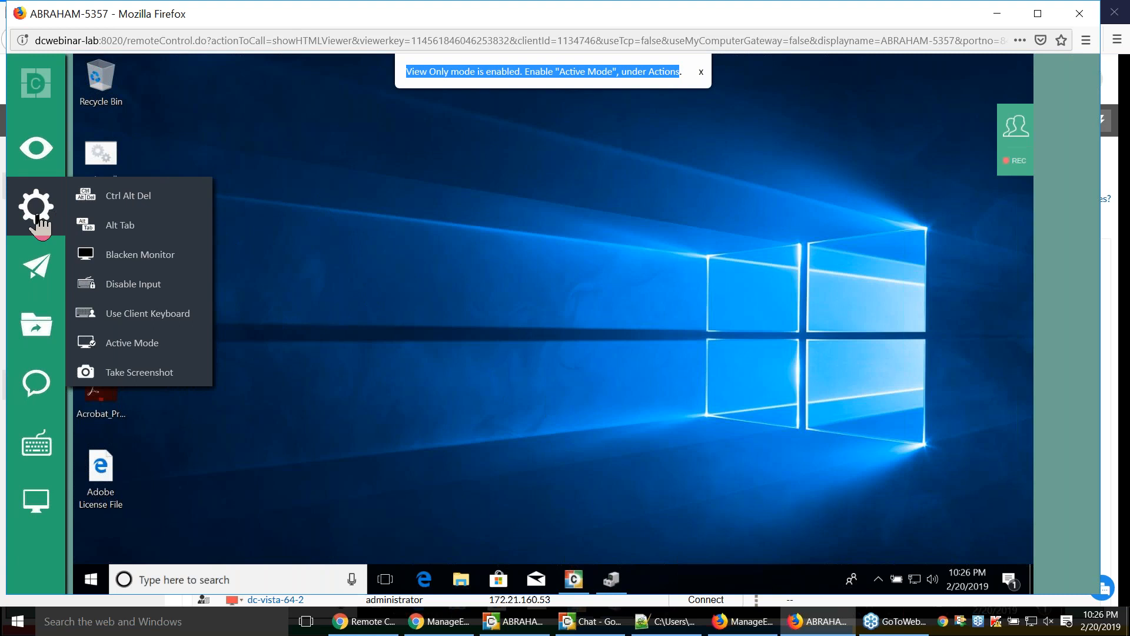
pyautogui.click(143, 348)
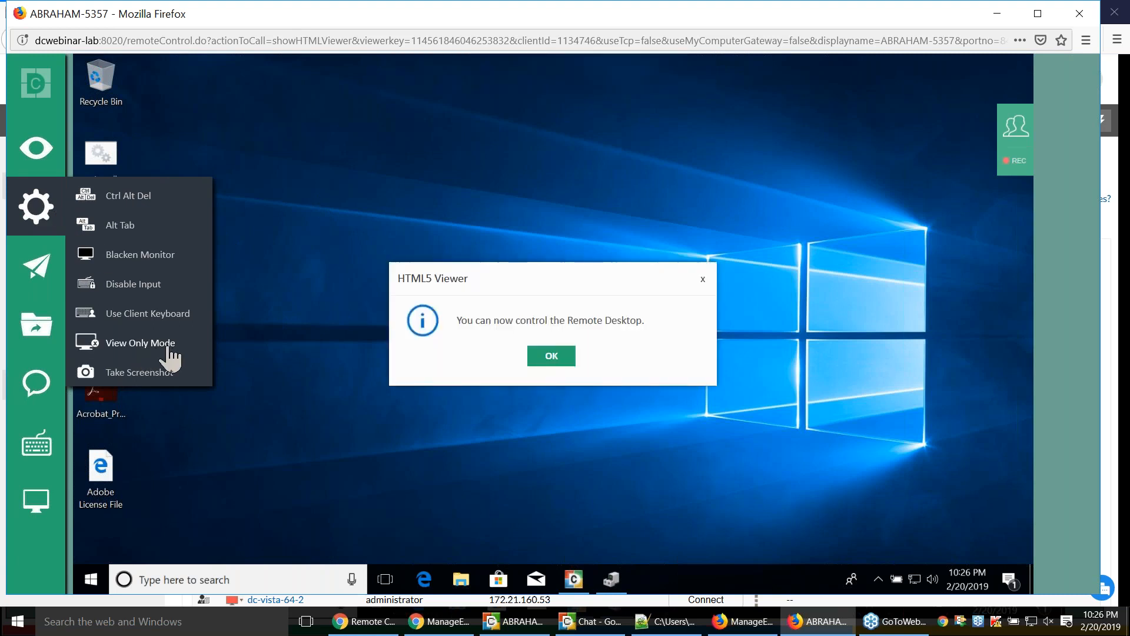
pyautogui.click(552, 357)
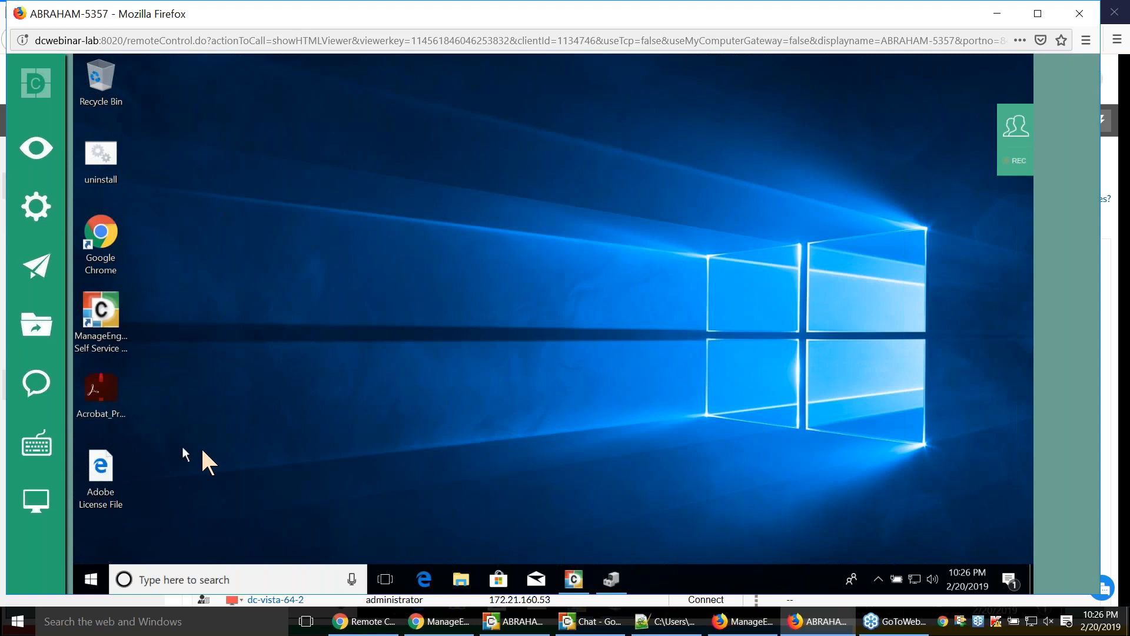
# Launch Device Manager from the second technician's remote session, and end that session by confirming to leave the page
pyautogui.moveTo(35, 211)
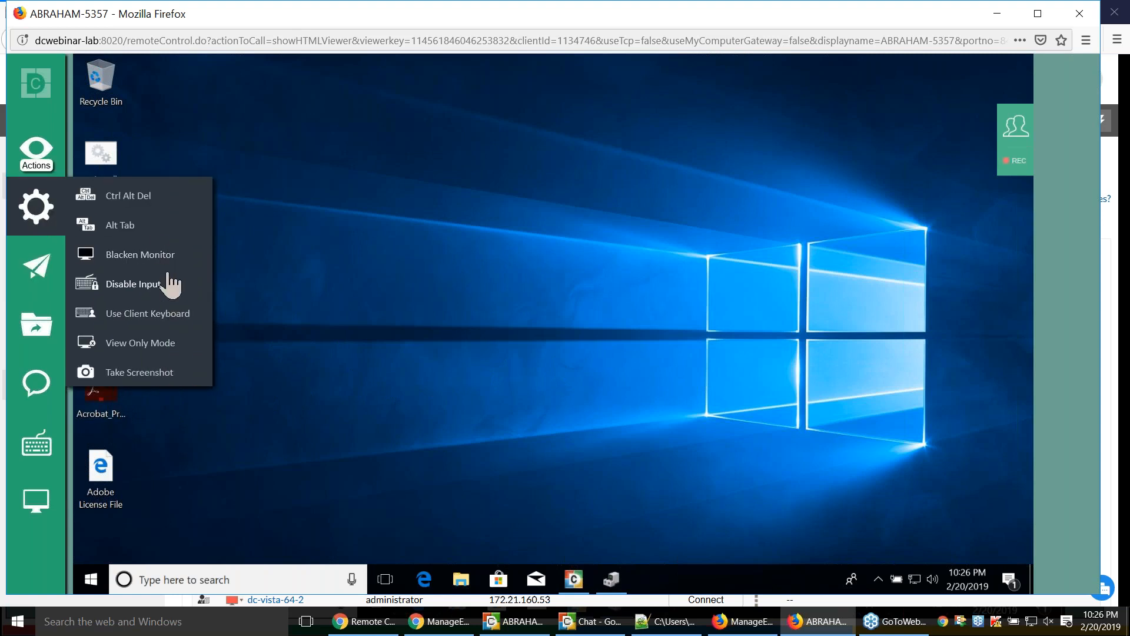
pyautogui.click(35, 266)
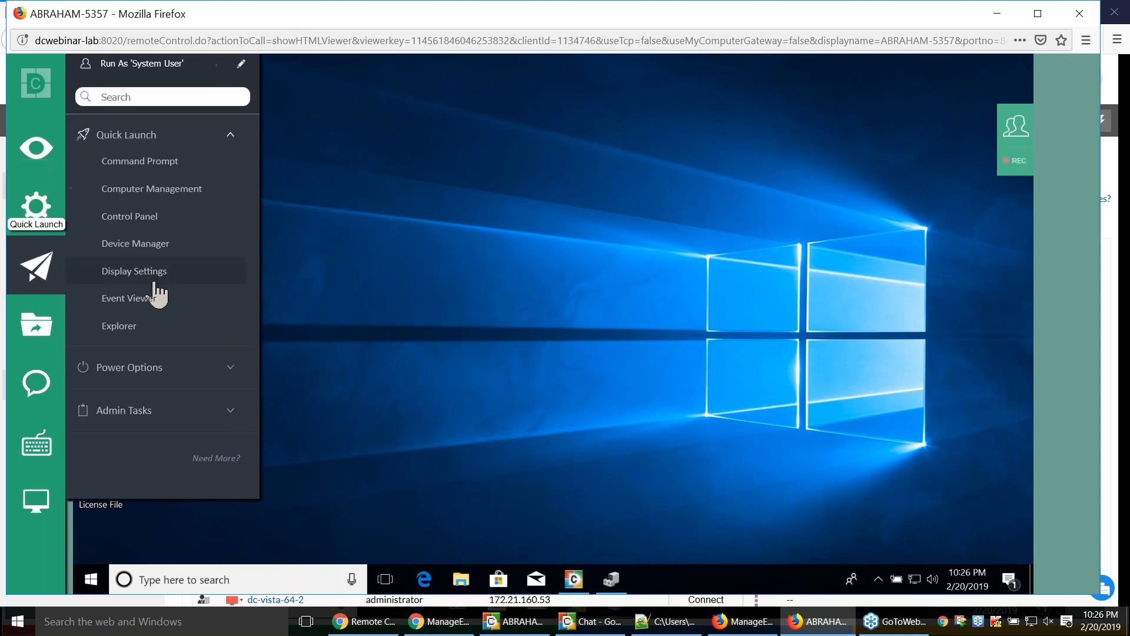
pyautogui.click(160, 252)
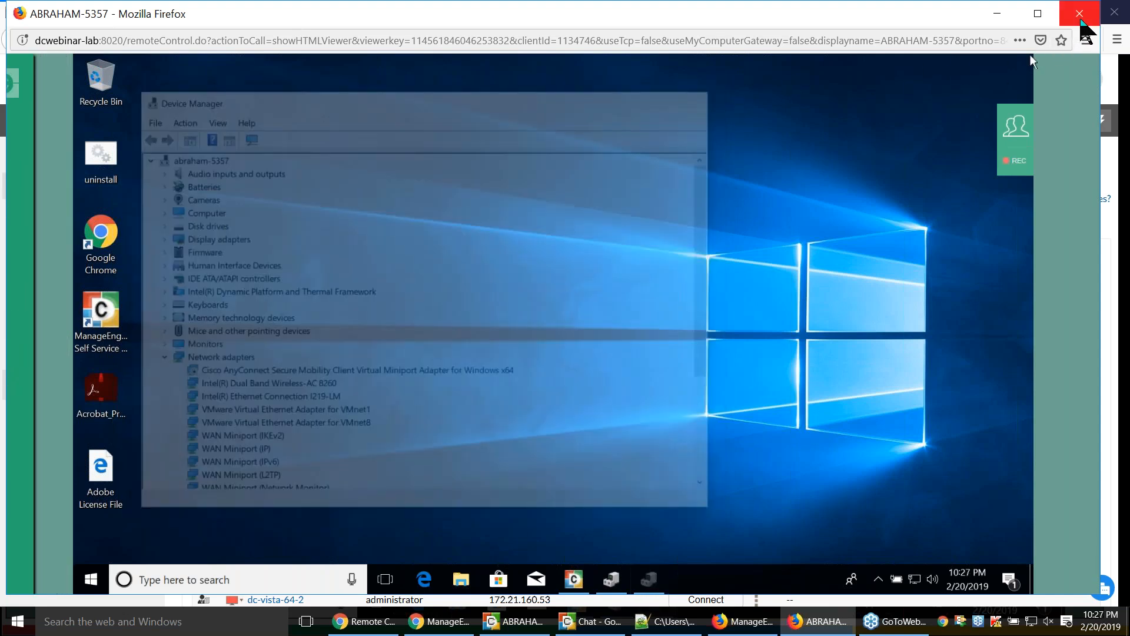
pyautogui.click(1078, 24)
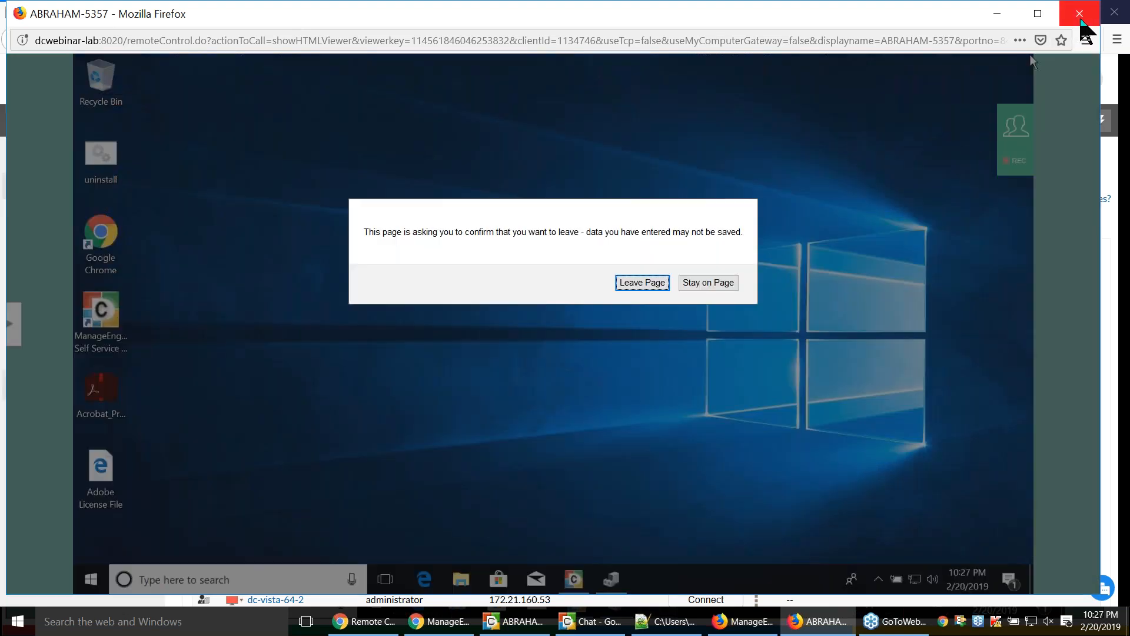
pyautogui.click(641, 282)
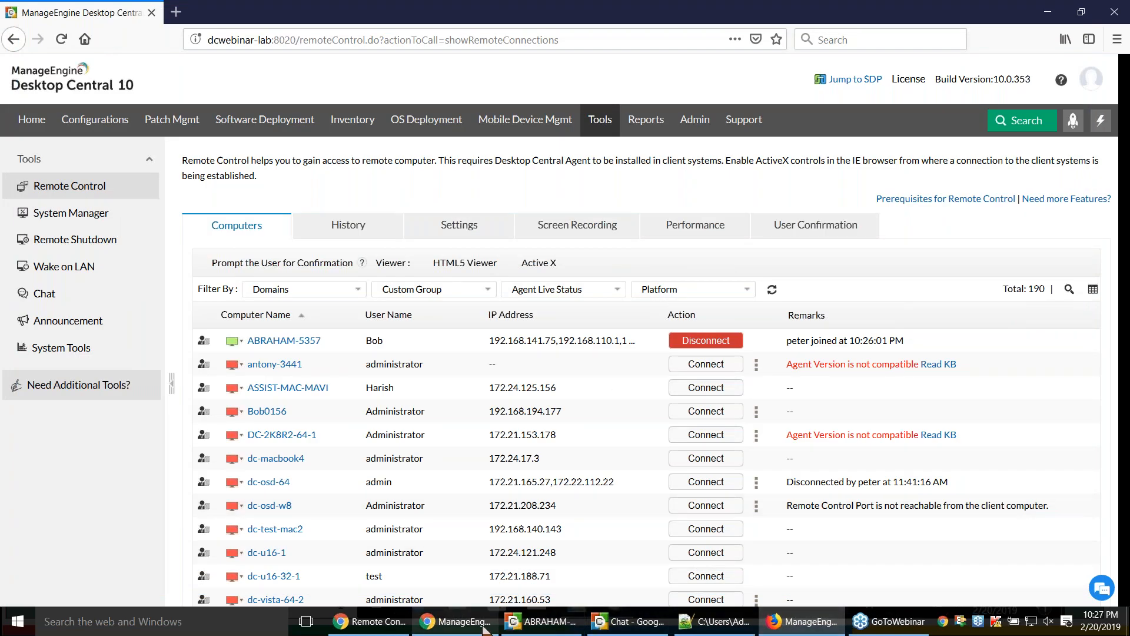
# Switch to the first technician's Chrome session on ABRAHAM-5357, dismiss the Switch Monitor prompt and show who controls the session
pyautogui.click(541, 621)
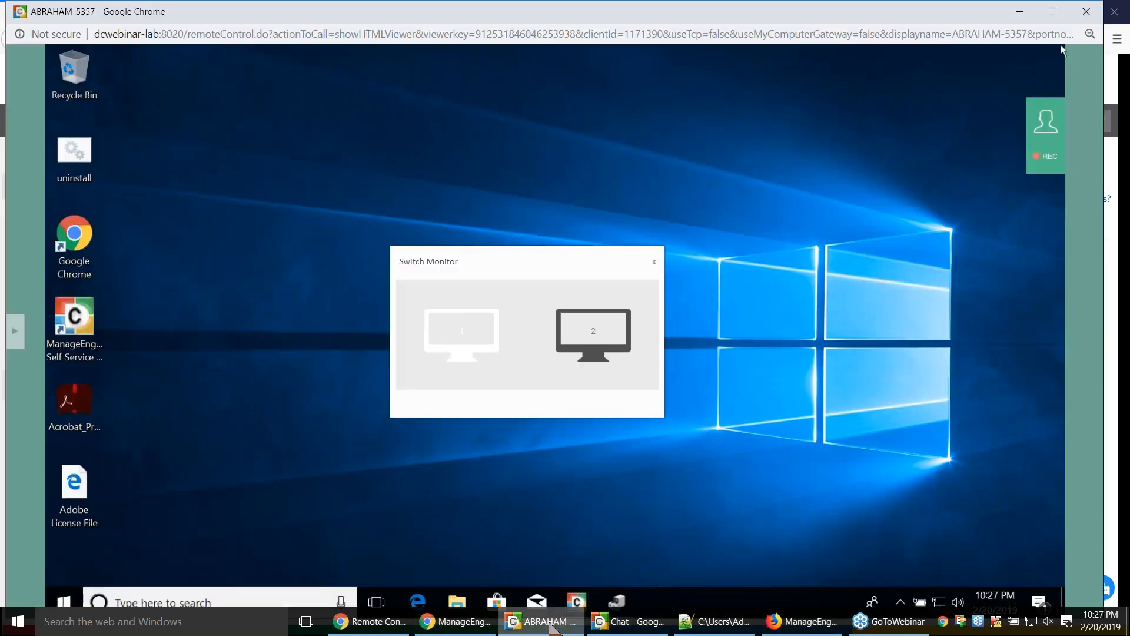
pyautogui.click(654, 261)
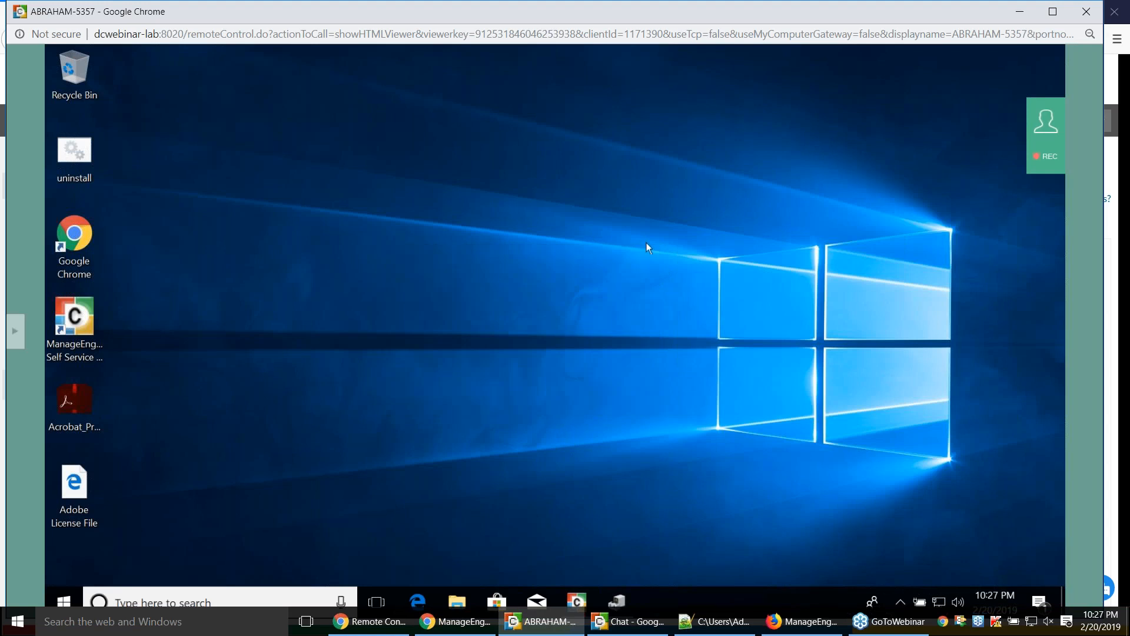
pyautogui.moveTo(1043, 132)
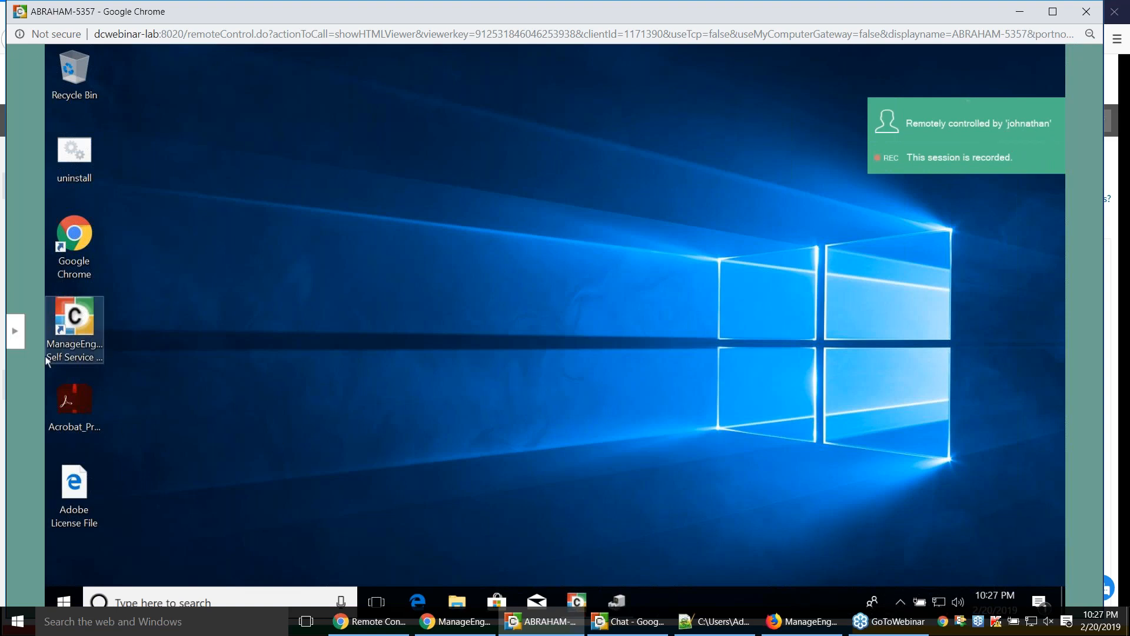
# View the power options available in Quick Launch for the remote computer
pyautogui.click(15, 330)
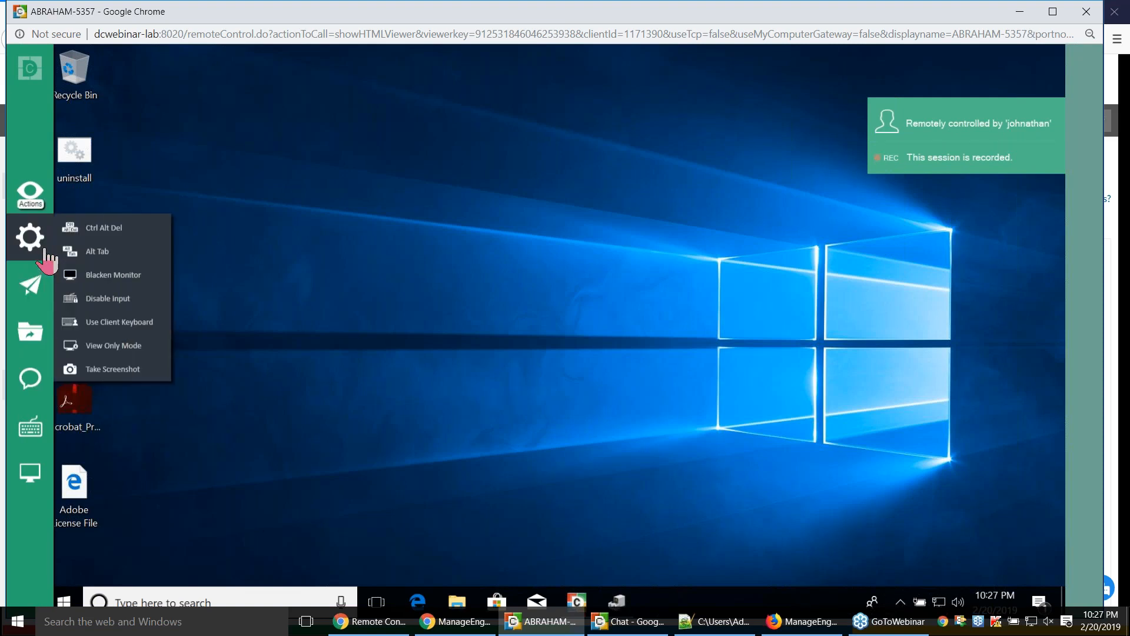
pyautogui.moveTo(41, 306)
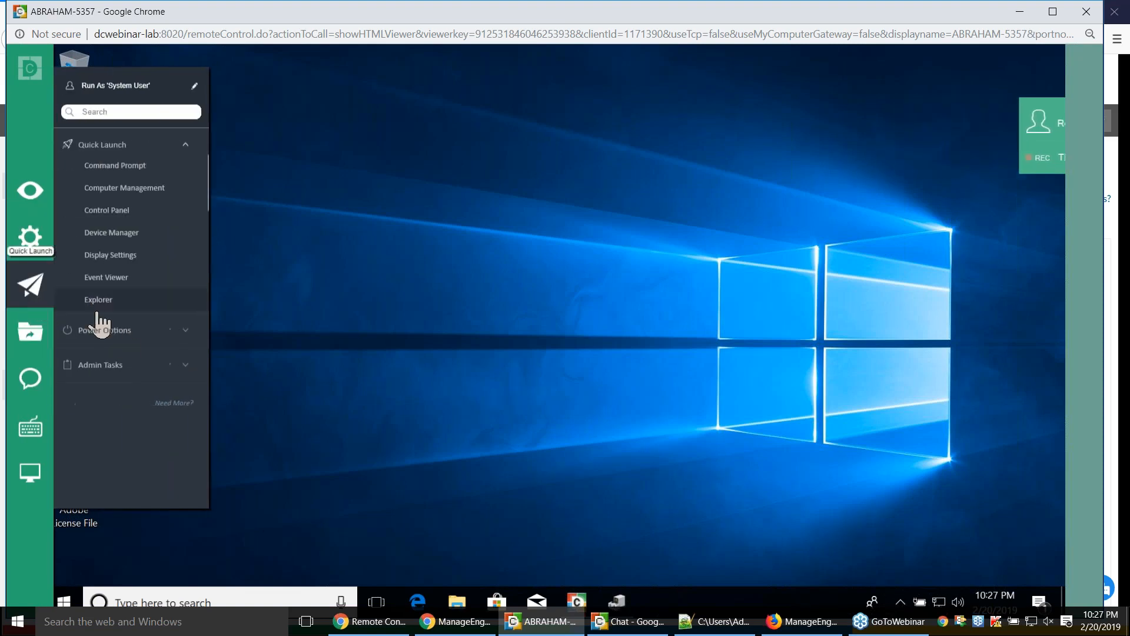
pyautogui.click(118, 331)
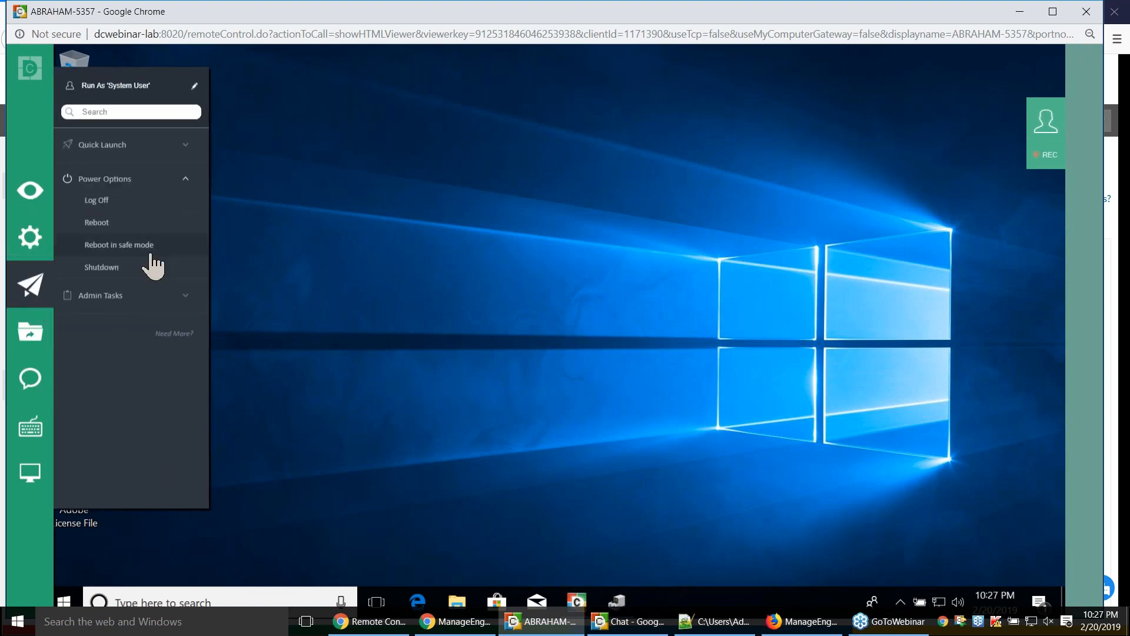
pyautogui.moveTo(34, 235)
# Start a text chat with the end user and copy the reboot request message, lines 27 to 35, from Dialogs for Webinar.txt in Notepad++
pyautogui.moveTo(31, 380)
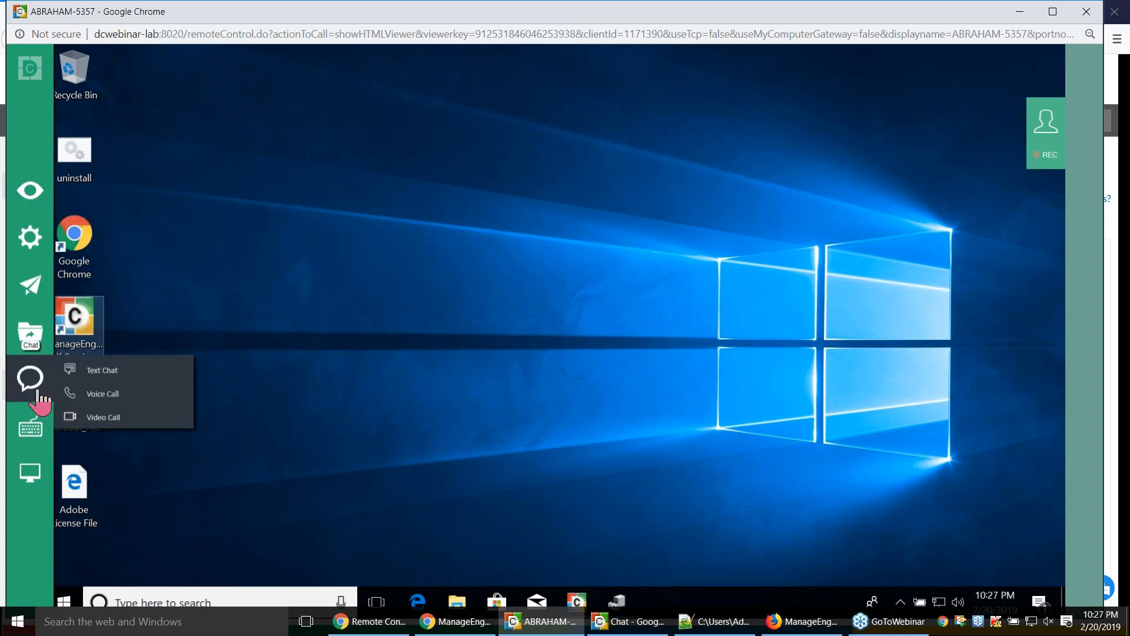
pyautogui.click(112, 374)
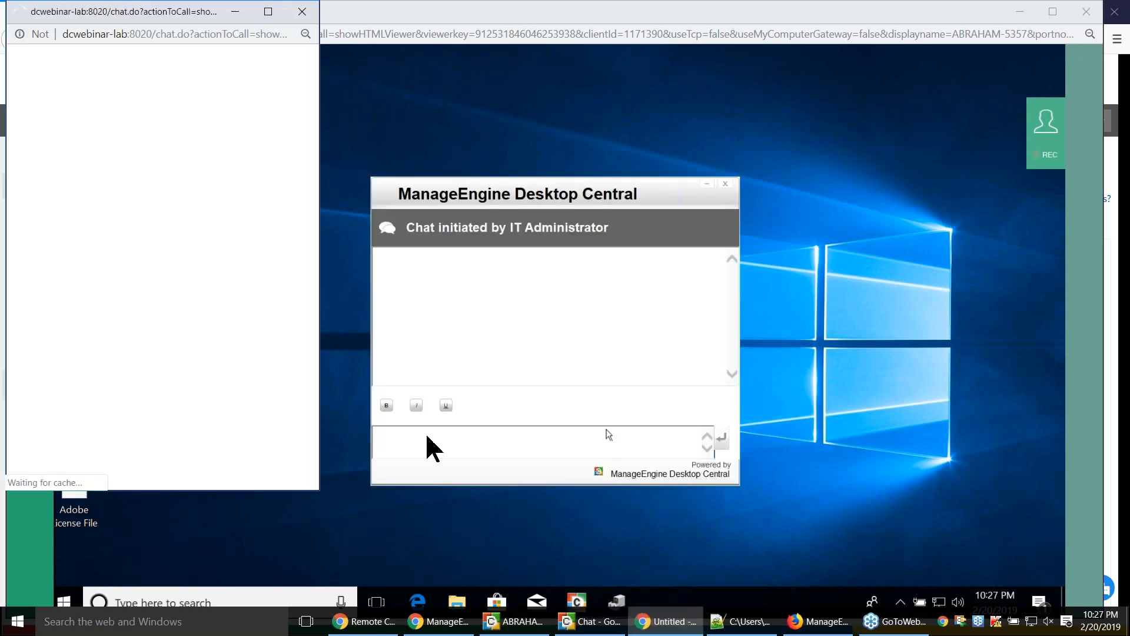
pyautogui.click(745, 621)
pyautogui.scroll(-1, 298, 443)
pyautogui.moveTo(281, 454); pyautogui.dragTo(24, 353)
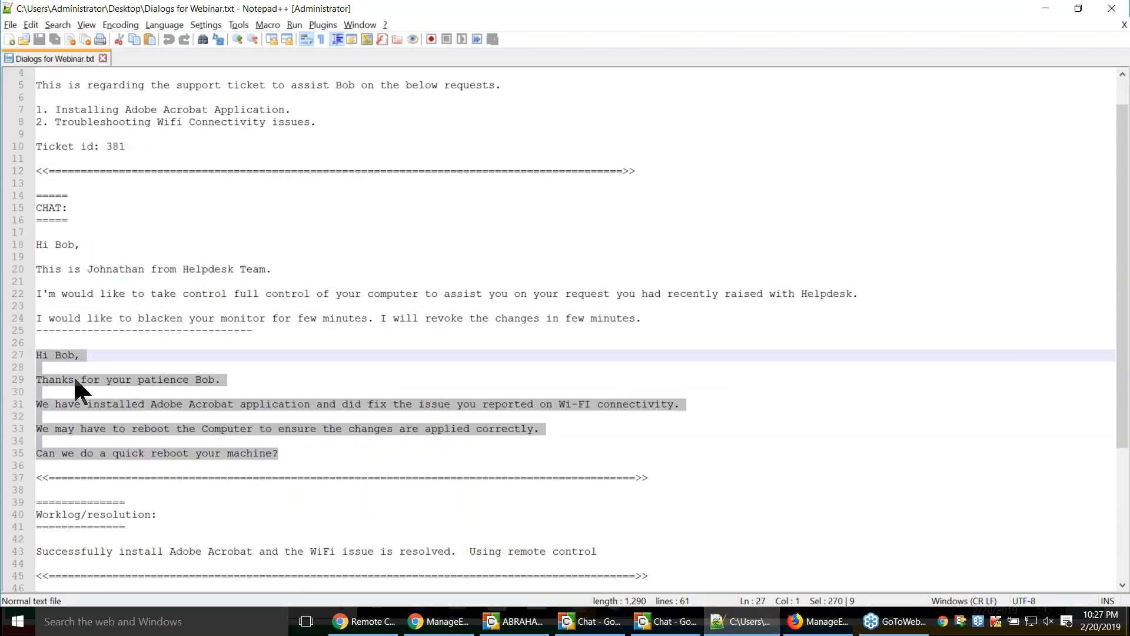
pyautogui.hotkey('ctrl', 'c')
# Paste the message asking for a quick reboot into the technician's chat window and send it to the end user
pyautogui.hotkey('alt', 'Tab')
pyautogui.click(43, 431)
pyautogui.hotkey('ctrl', 'v')
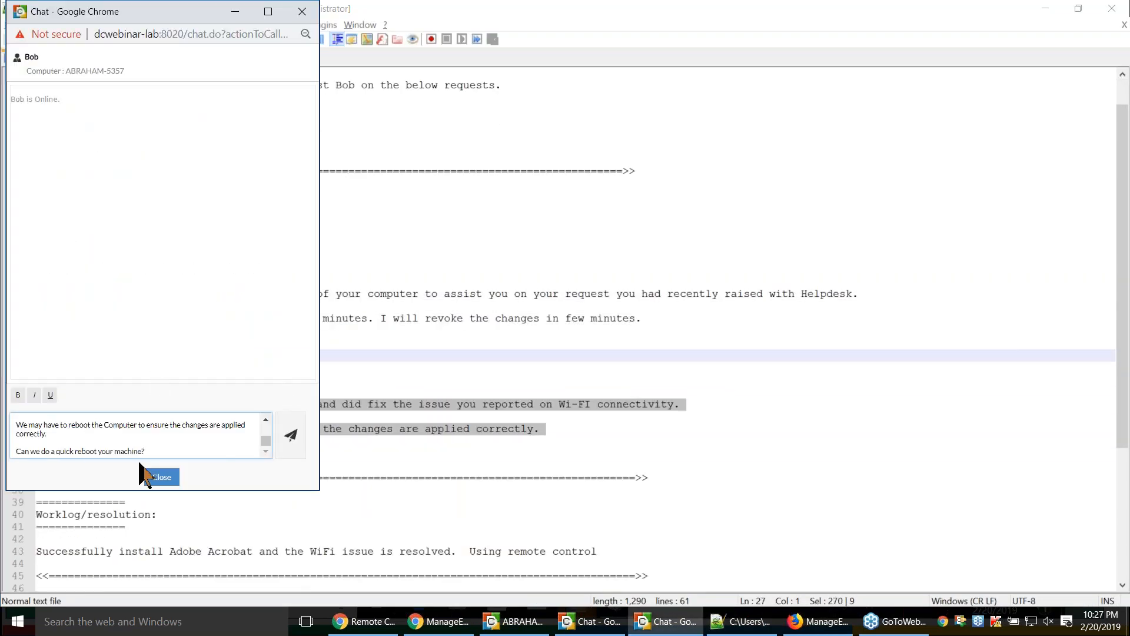
pyautogui.press('Return')
# Return to the remote desktop, answer the reboot request with "yes" in the end user's chat window and close that chat
pyautogui.click(665, 621)
pyautogui.click(438, 623)
pyautogui.click(518, 623)
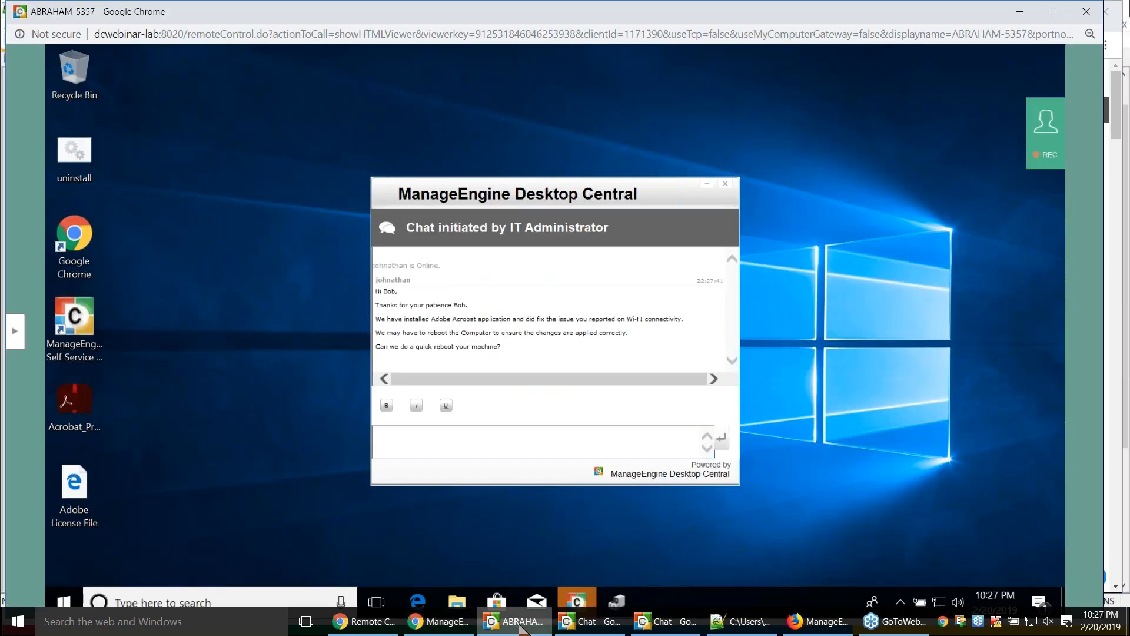
pyautogui.click(413, 450)
pyautogui.write('ye')
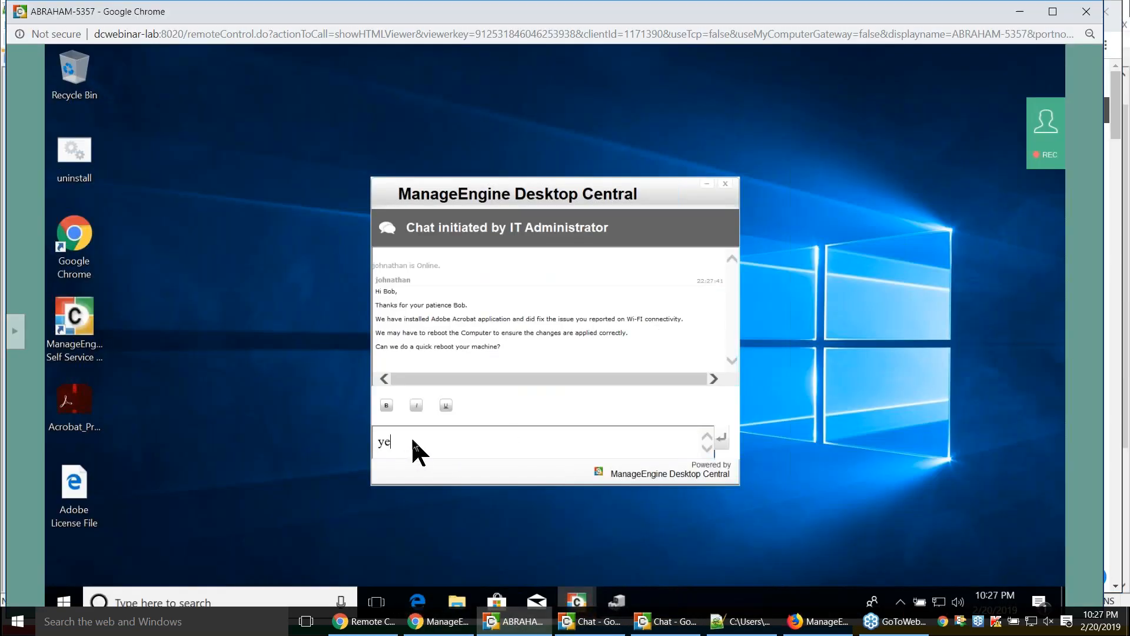
pyautogui.write('s')
pyautogui.press('Return')
pyautogui.hotkey('alt', 'Tab')
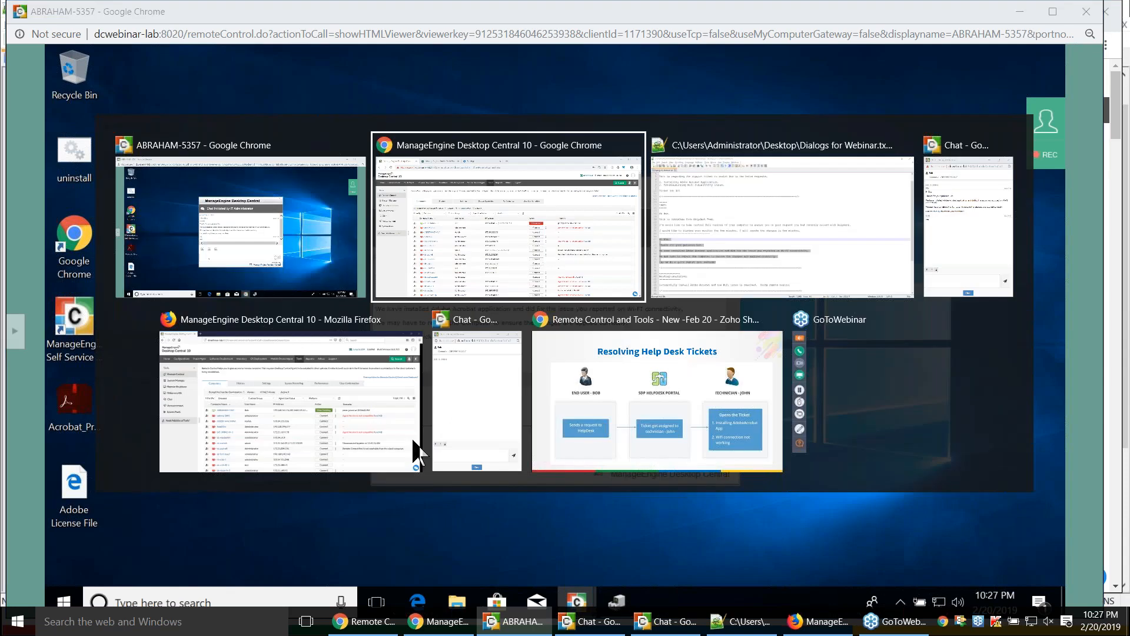
pyautogui.hotkey('alt', 'Tab')
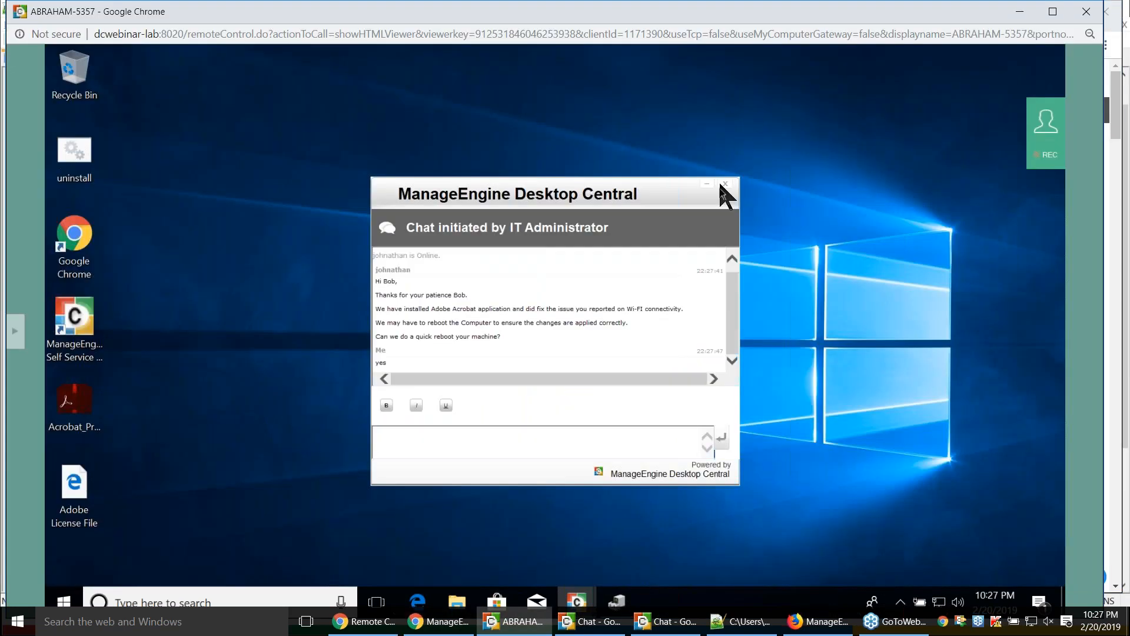
pyautogui.click(724, 184)
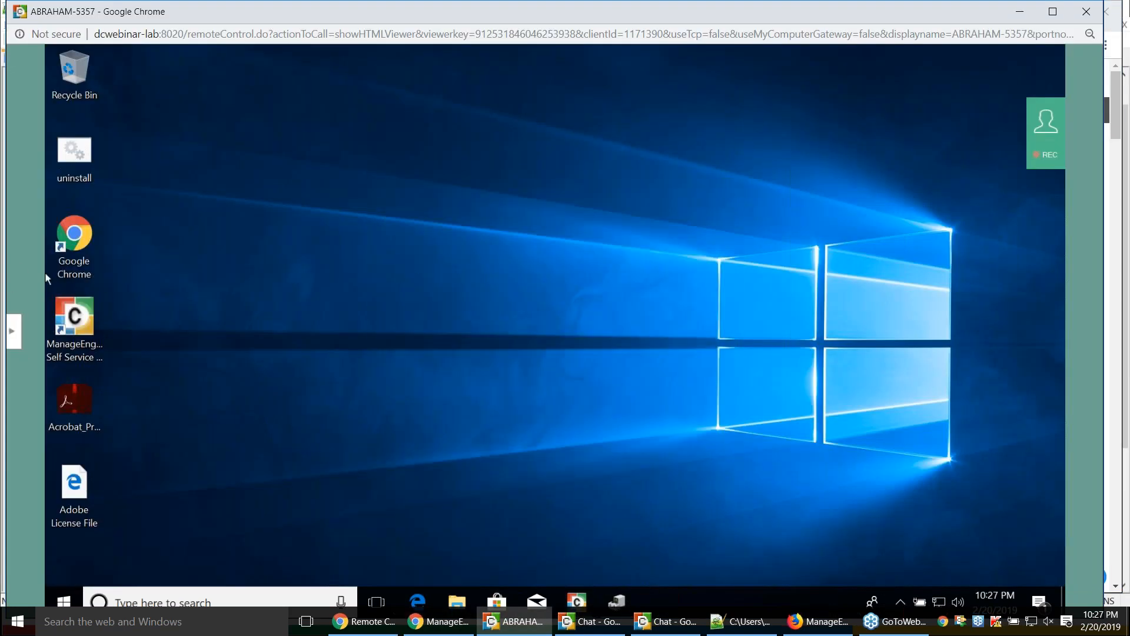
# End the first technician's remote session on ABRAHAM-5357 and confirm leaving it
pyautogui.moveTo(46, 275)
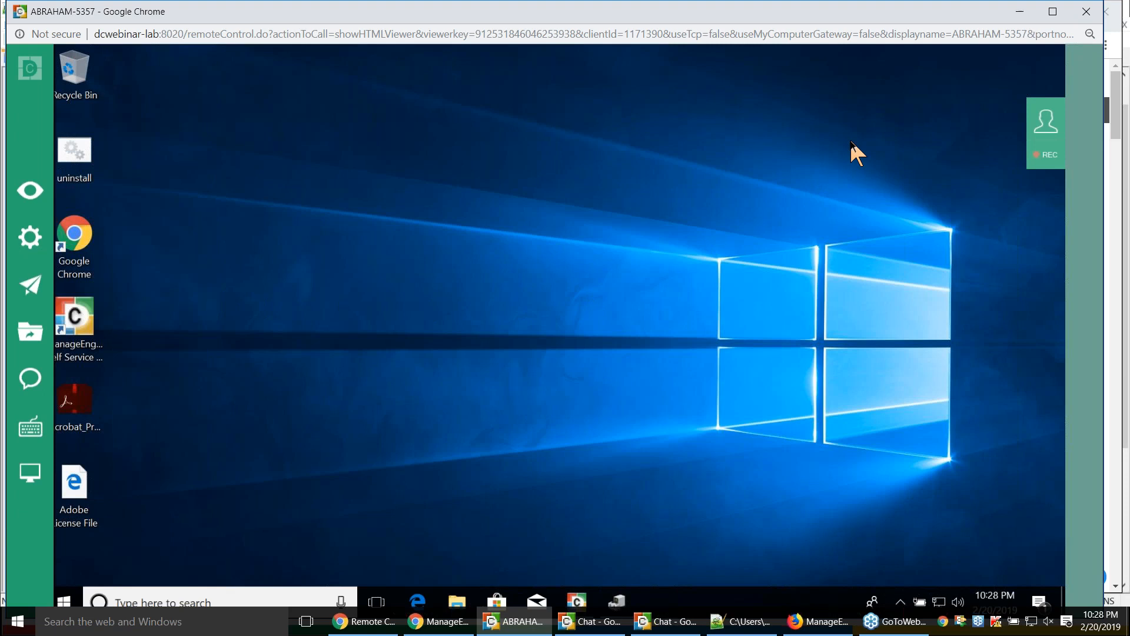
pyautogui.click(1086, 11)
pyautogui.click(618, 118)
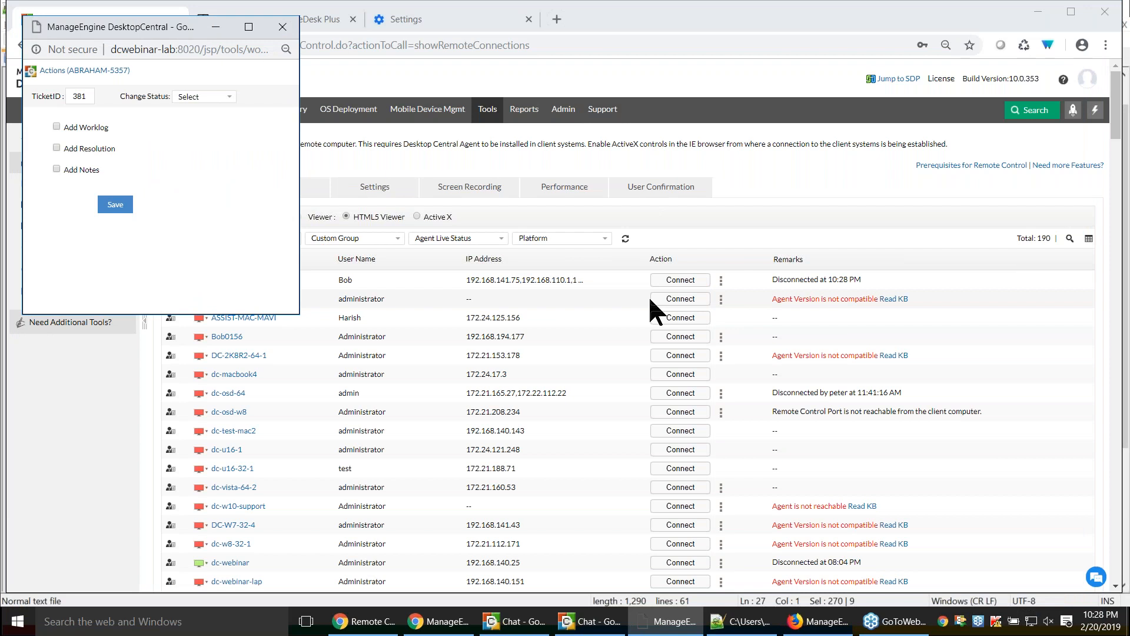
# View the user's request in ServiceDesk Plus and the ServiceDesk Plus integration settings in Desktop Central
pyautogui.click(210, 27)
pyautogui.click(246, 22)
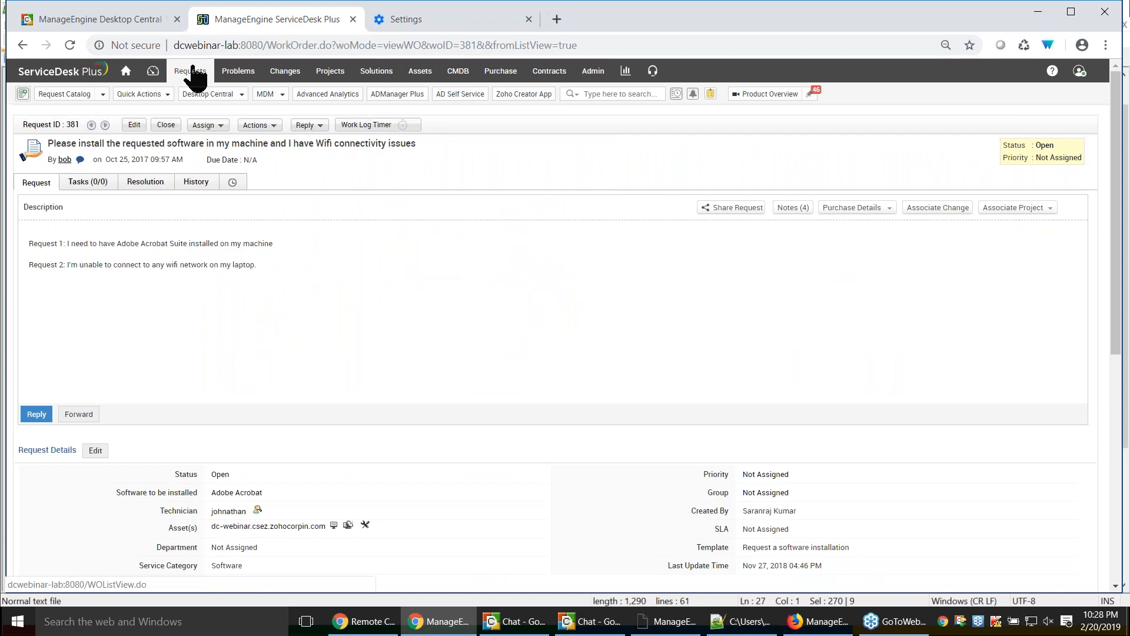
pyautogui.click(153, 19)
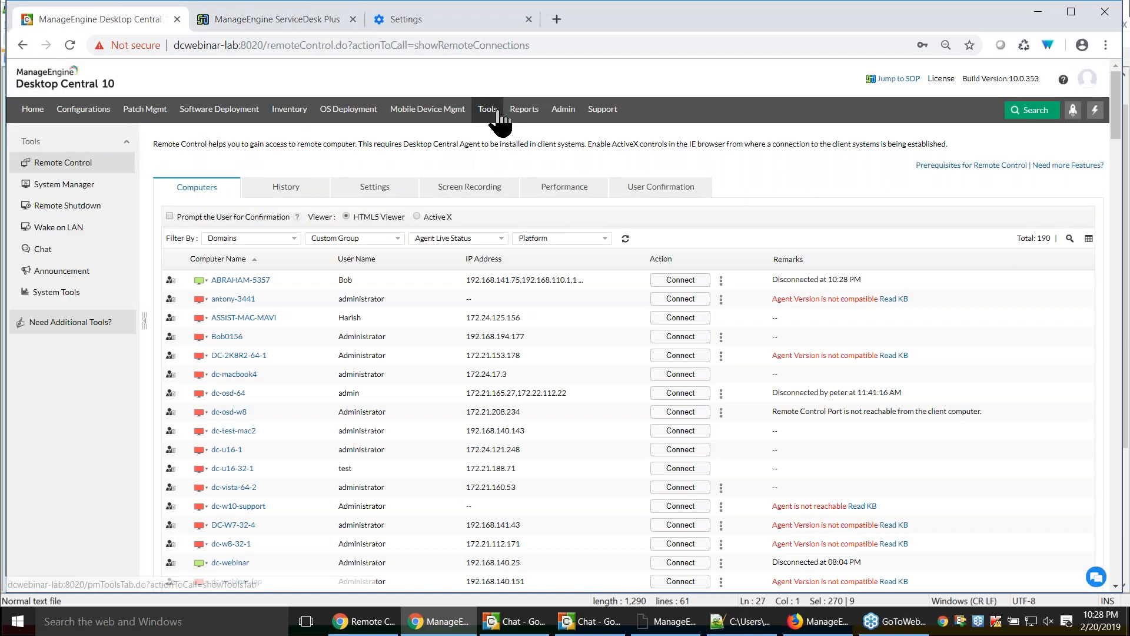
pyautogui.click(563, 109)
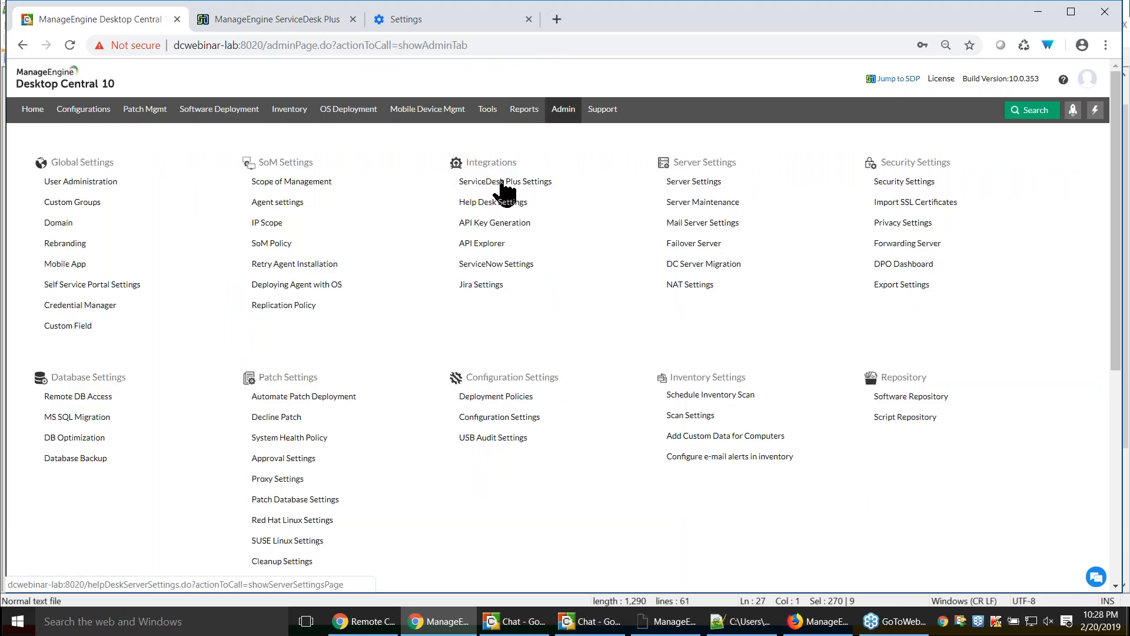
pyautogui.click(533, 184)
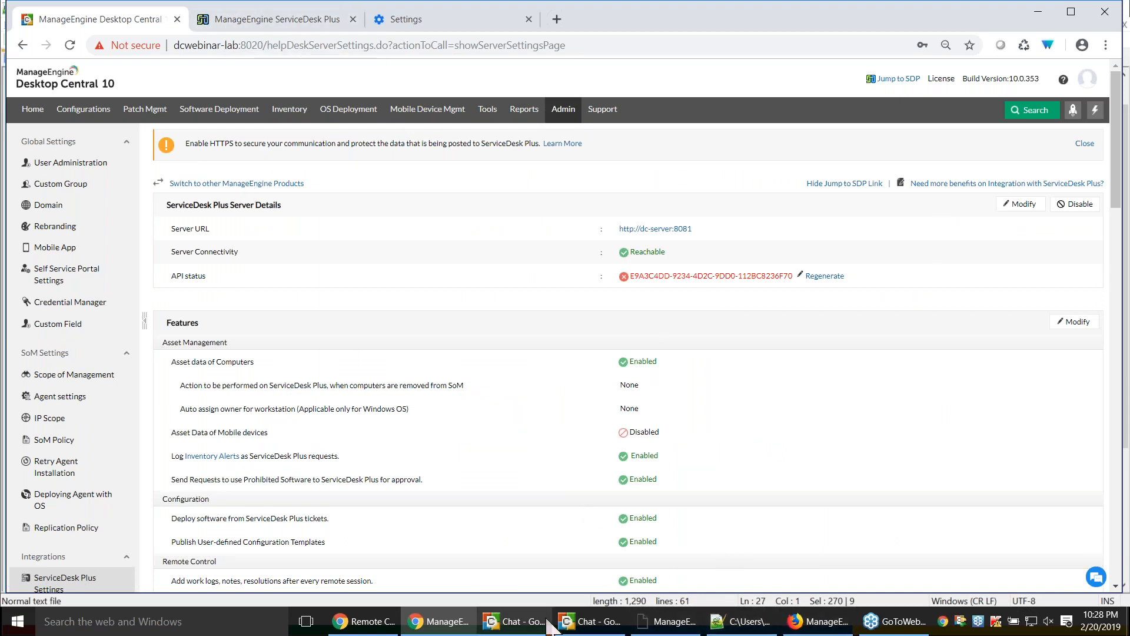
# Enable Add Worklog in the ABRAHAM-5357 post-session actions window and check its ticket ID against the ServiceDesk Plus request
pyautogui.click(303, 556)
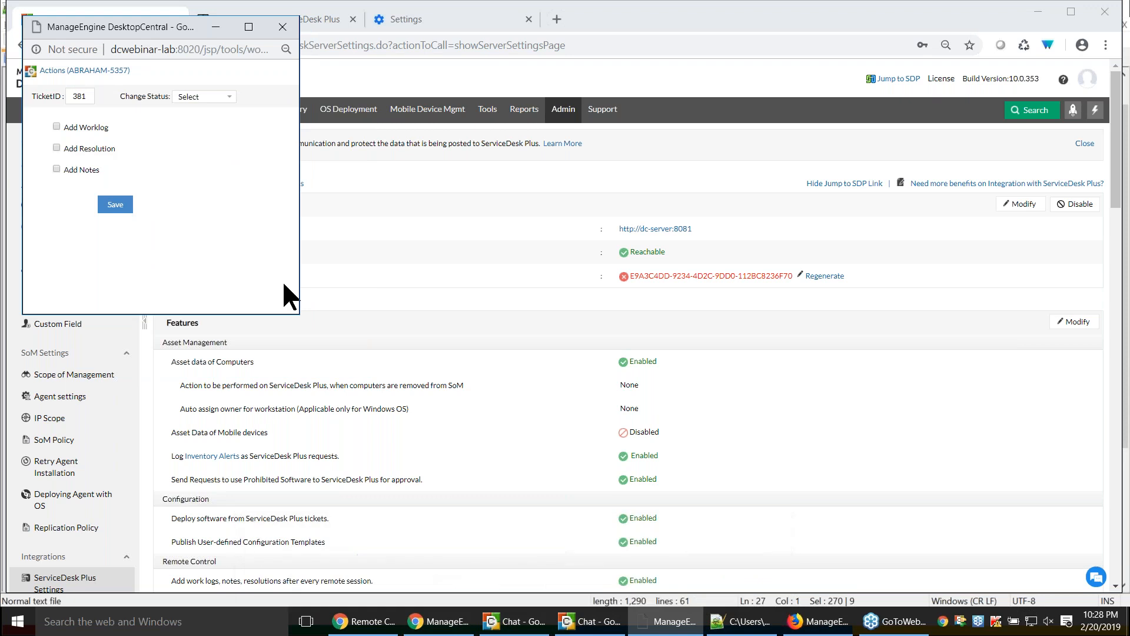
pyautogui.click(57, 126)
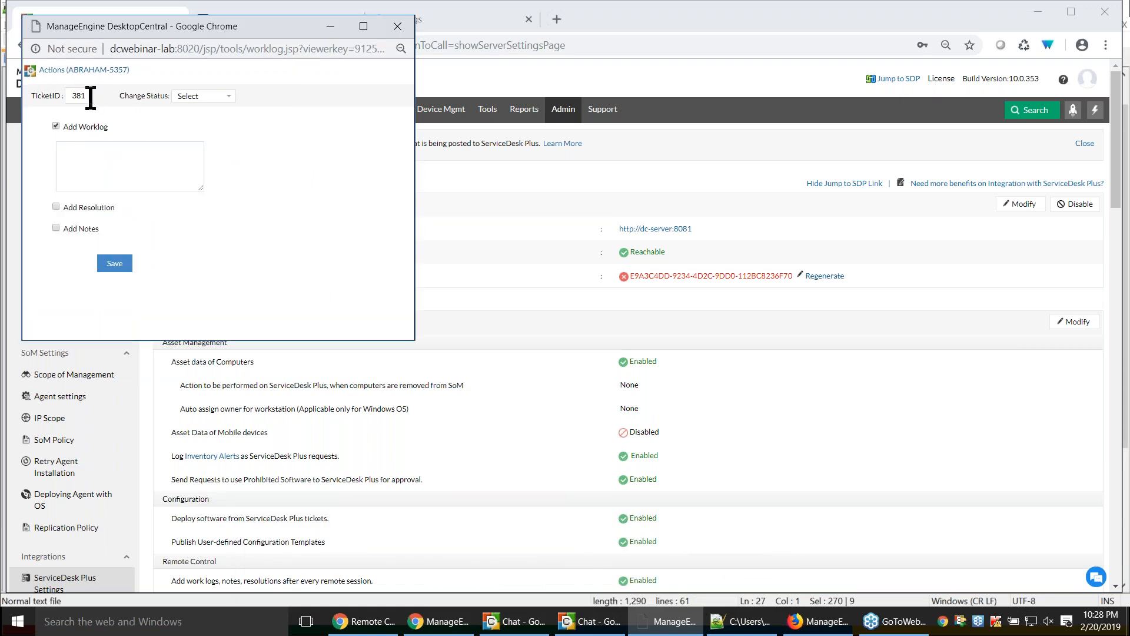
pyautogui.click(551, 175)
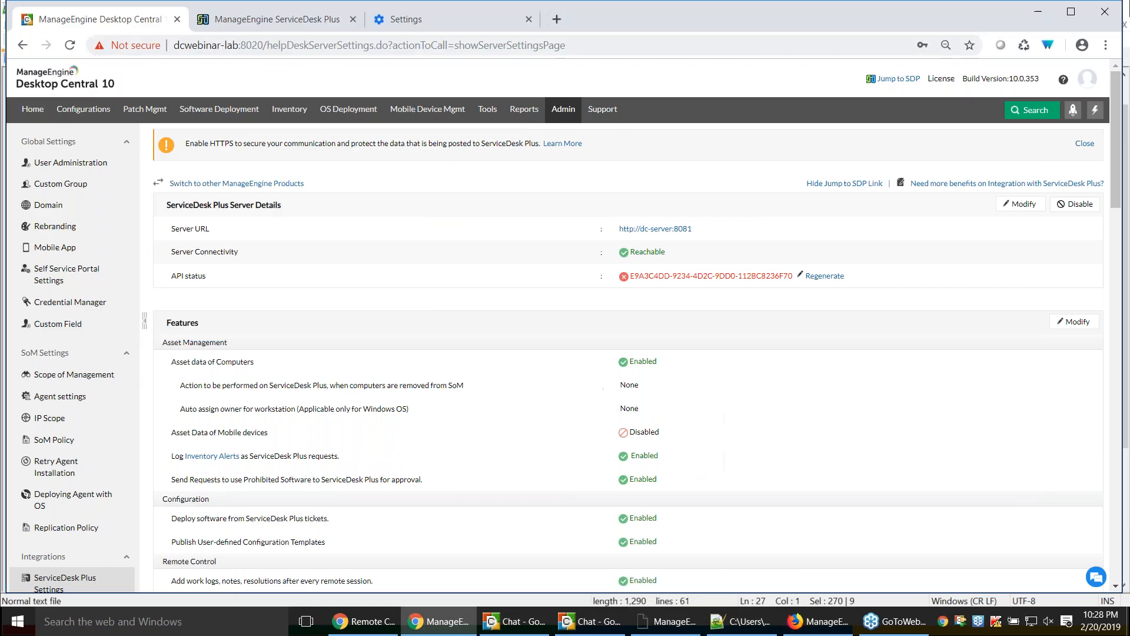
pyautogui.click(292, 17)
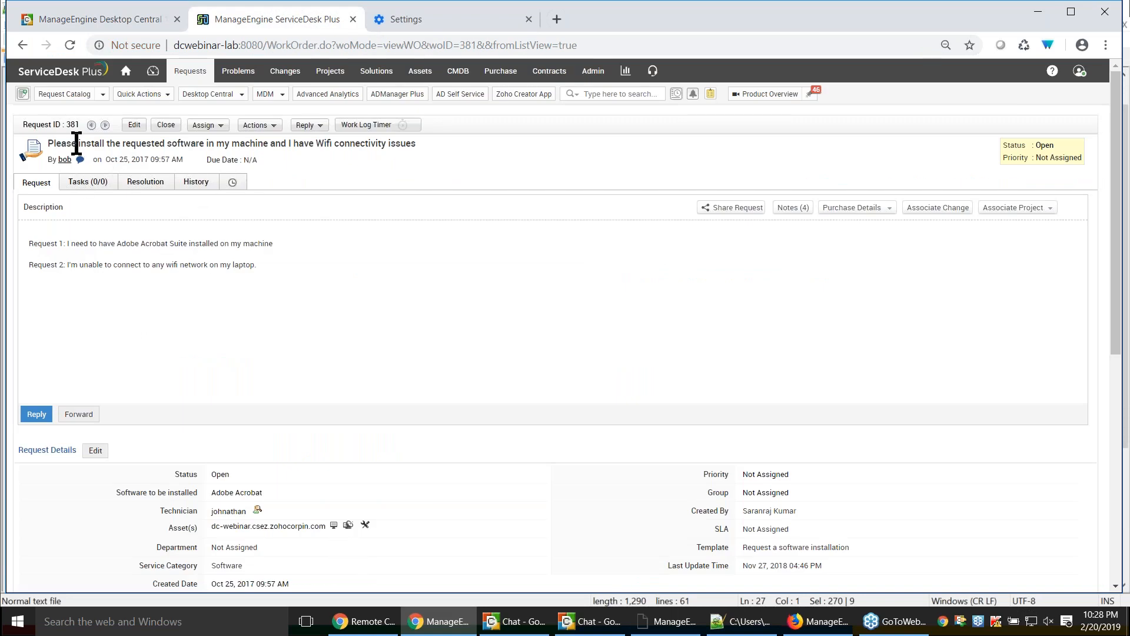
pyautogui.moveTo(70, 125); pyautogui.dragTo(80, 125)
pyautogui.hotkey('alt', 'Tab')
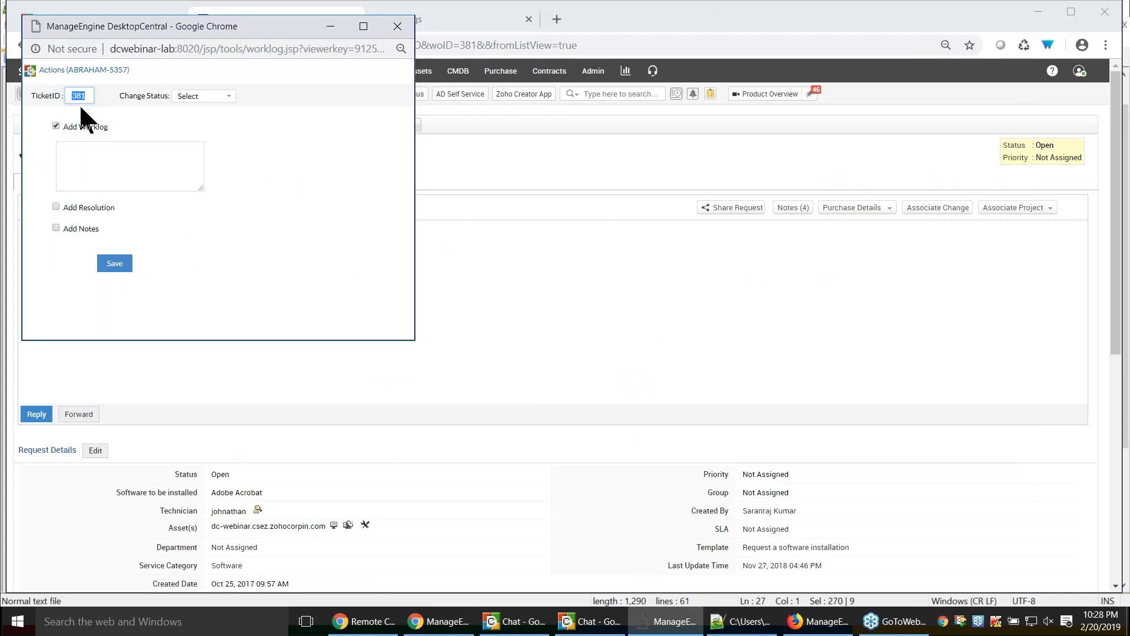
pyautogui.click(111, 174)
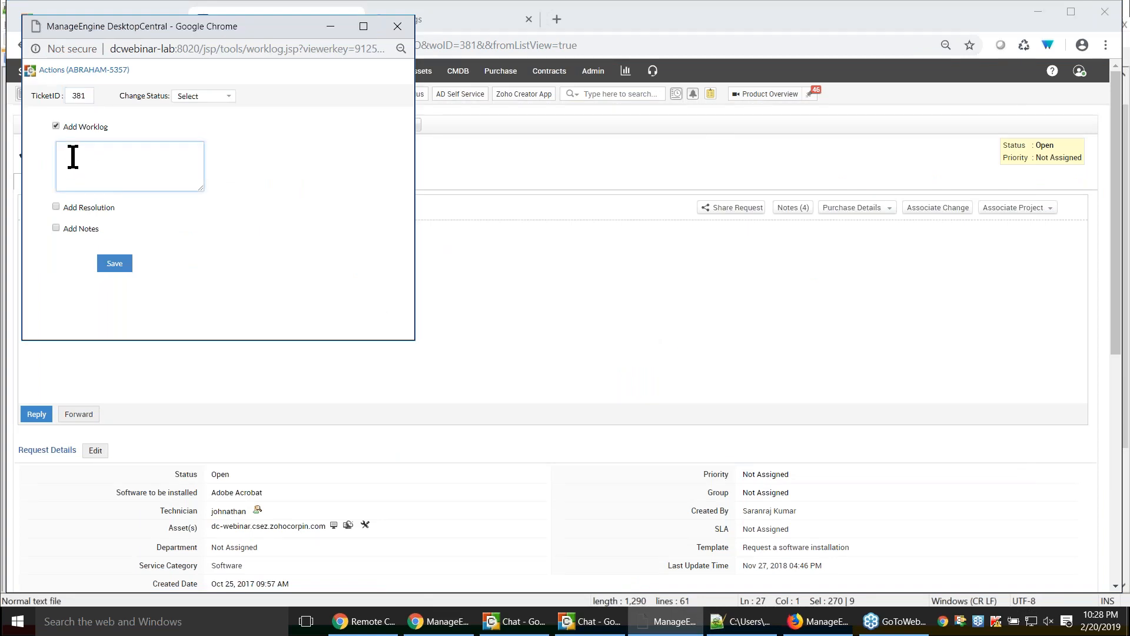
# Copy the line "Successfully install Adobe Acrobat and the WiFi issue is resolved. Using remote control" from Dialogs for Webinar.txt in Notepad++
pyautogui.click(212, 97)
pyautogui.click(309, 292)
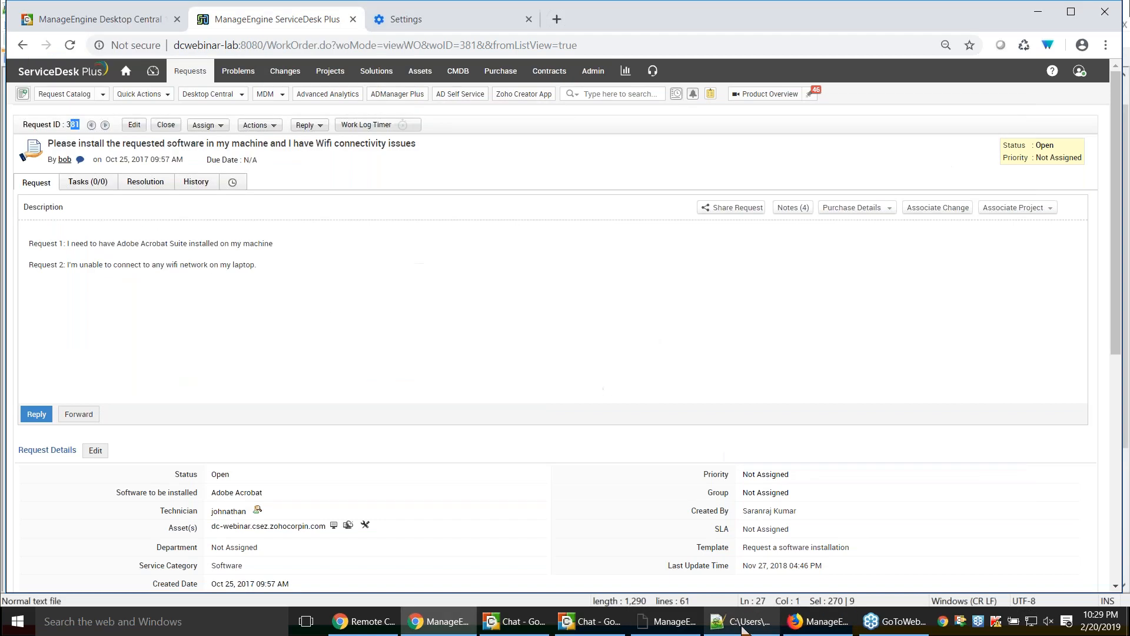
pyautogui.click(743, 621)
pyautogui.scroll(-3, 210, 462)
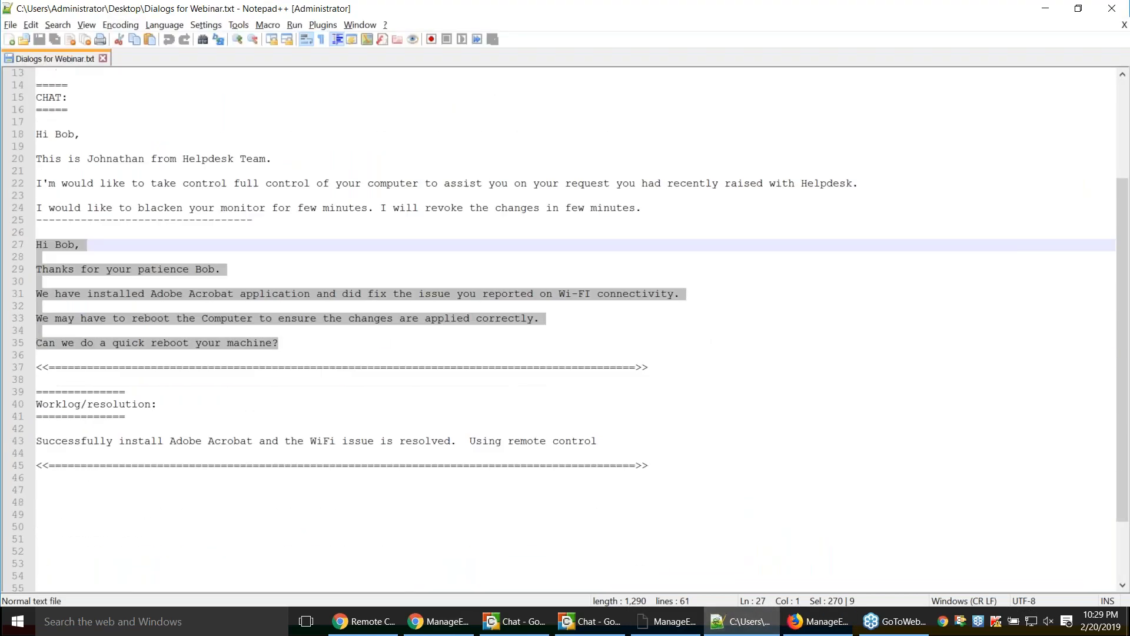
pyautogui.click(14, 445)
pyautogui.hotkey('ctrl', 'c')
# Return to the ABRAHAM-5357 actions window and paste the copied text as the worklog
pyautogui.hotkey('alt', 'Tab')
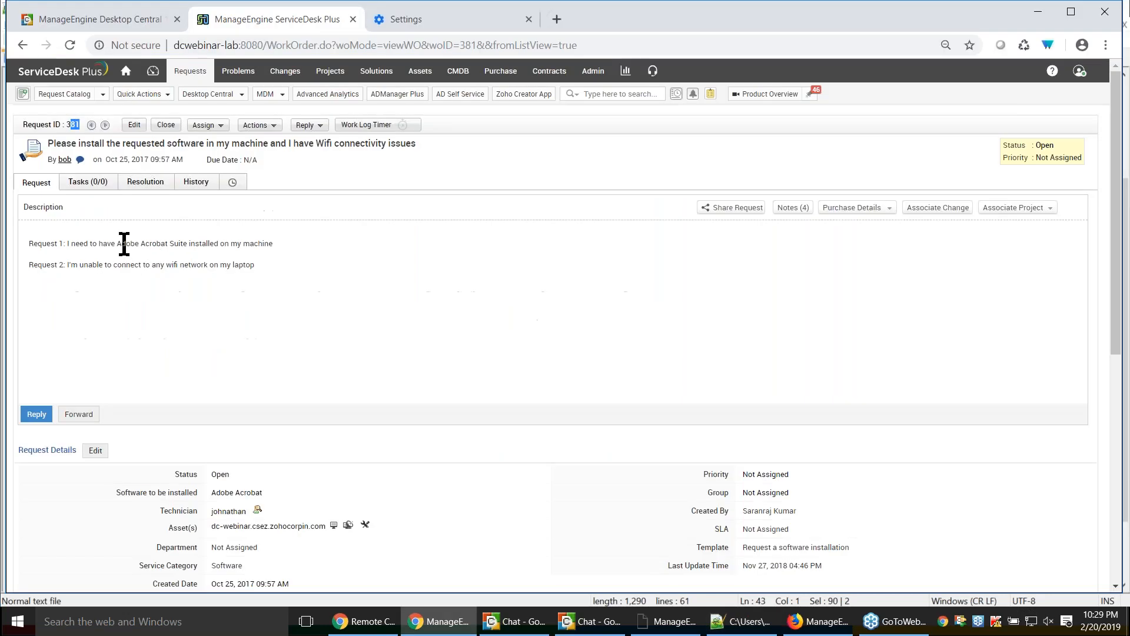
pyautogui.hotkey('alt', 'Tab')
pyautogui.hotkey('alt', 'Tab')
pyautogui.hotkey('alt', 'Tab')
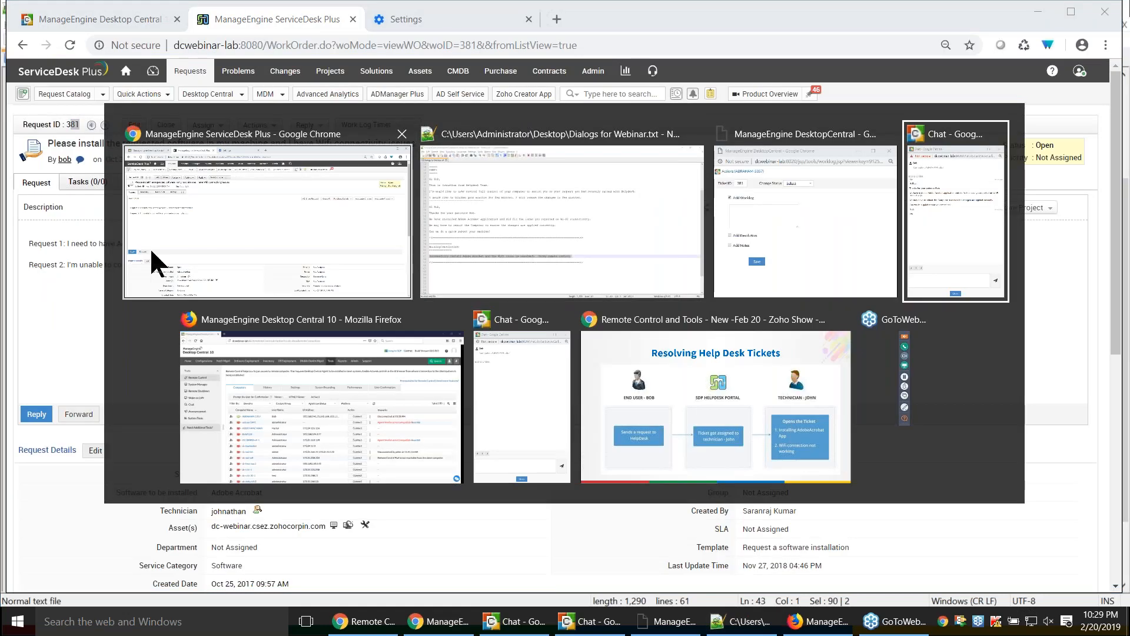
pyautogui.click(774, 233)
pyautogui.click(96, 179)
pyautogui.hotkey('ctrl', 'v')
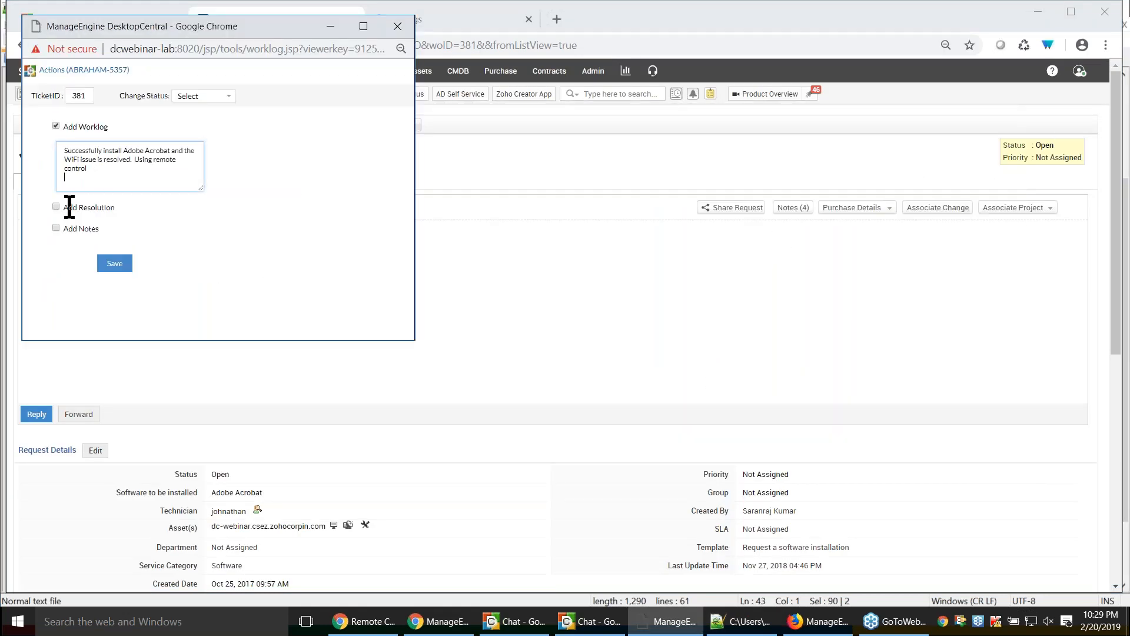
# Enable Add Resolution with the same copied text, try to save the ticket actions and close the actions window
pyautogui.click(56, 206)
pyautogui.click(157, 250)
pyautogui.hotkey('ctrl', 'v')
pyautogui.click(112, 334)
pyautogui.click(227, 97)
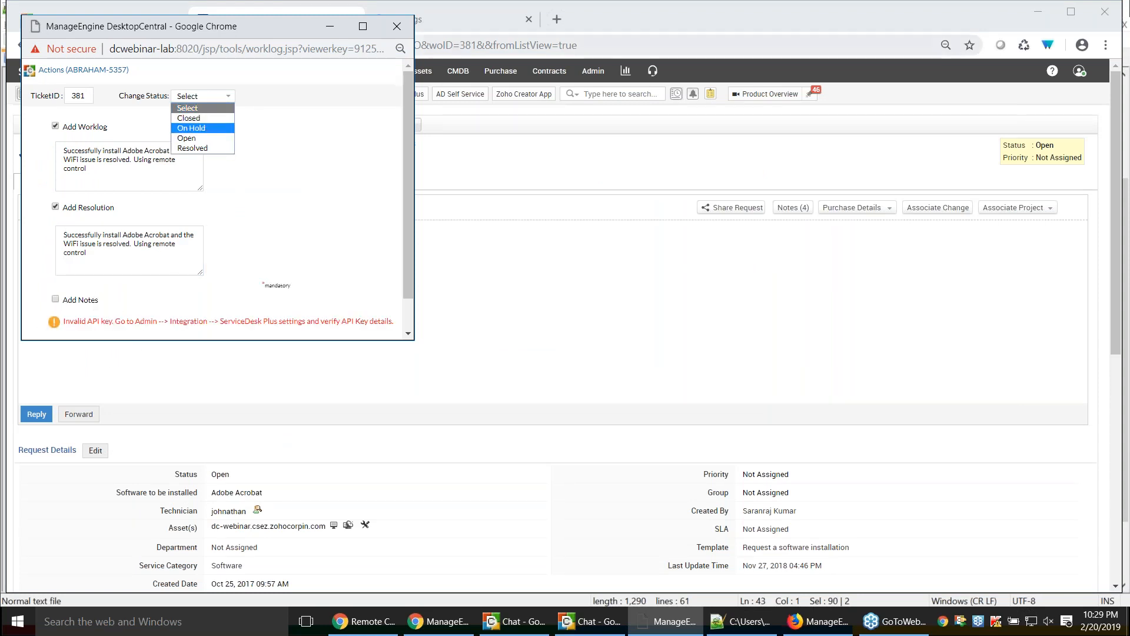
pyautogui.click(396, 26)
pyautogui.click(397, 25)
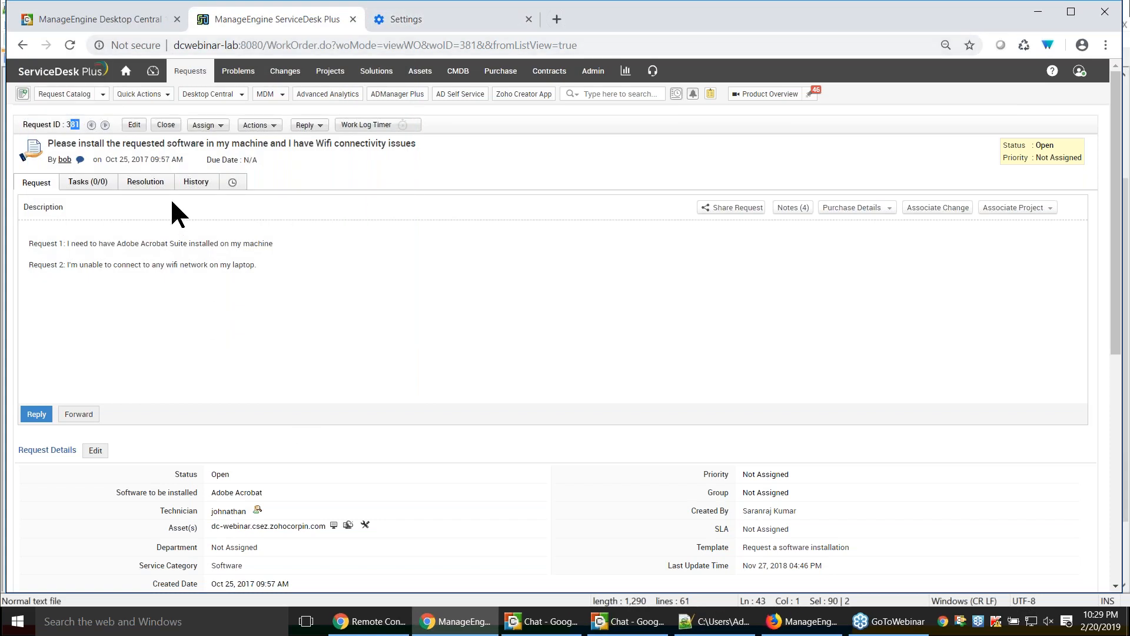
# View the resolution, tasks and work log details of the software installation request in ServiceDesk Plus
pyautogui.click(148, 184)
pyautogui.click(90, 182)
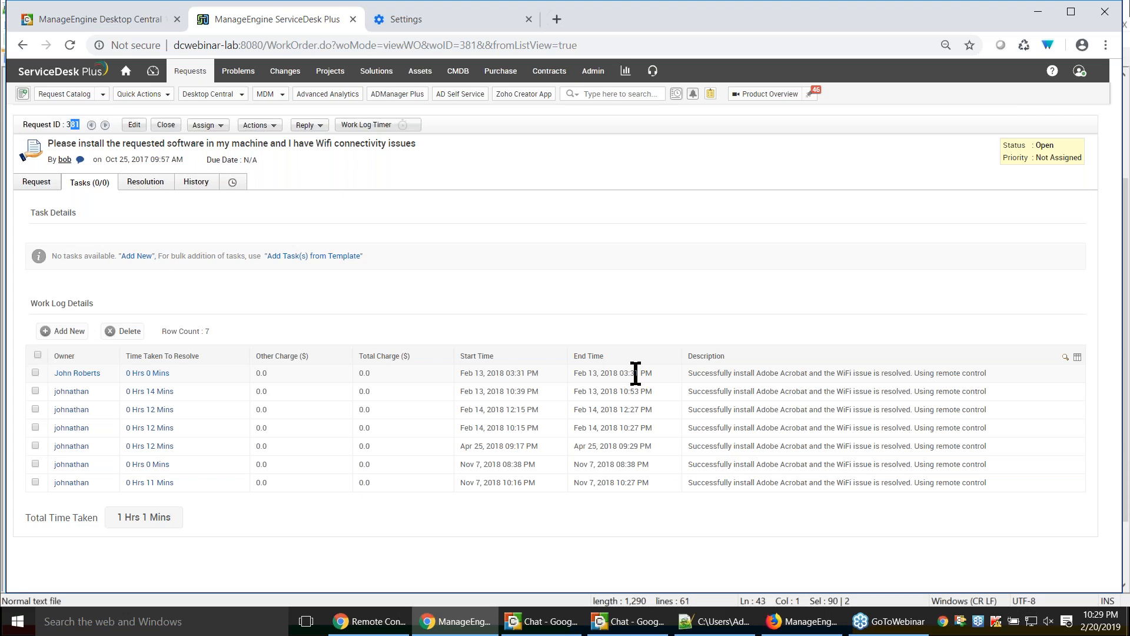
# Switch to the Remote Control and Tools presentation and advance to the slide "How does Remote Control work?"
pyautogui.hotkey('alt', 'Tab')
pyautogui.hotkey('alt', 'Tab')
pyautogui.hotkey('alt', 'Tab')
pyautogui.hotkey('alt', 'Tab')
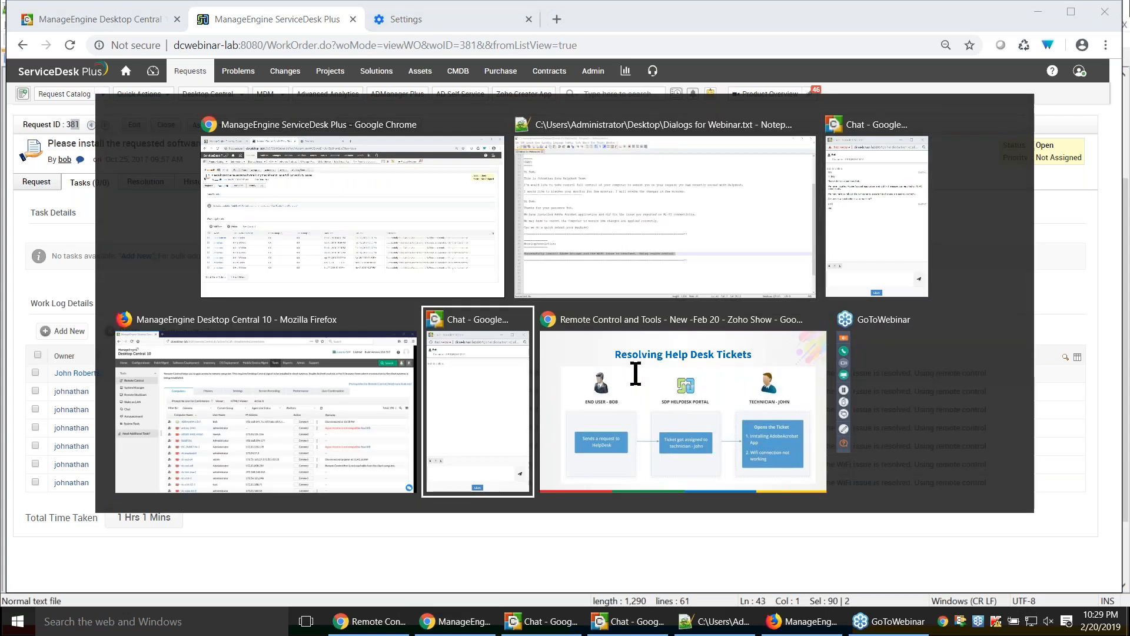
pyautogui.hotkey('alt', 'Tab')
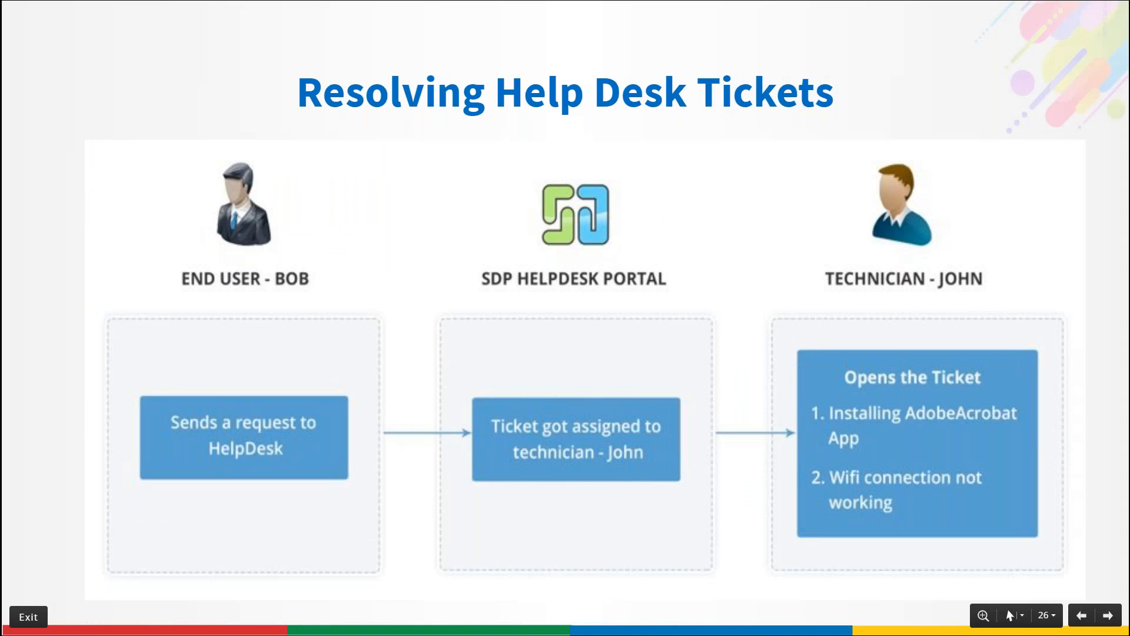
pyautogui.press('Right')
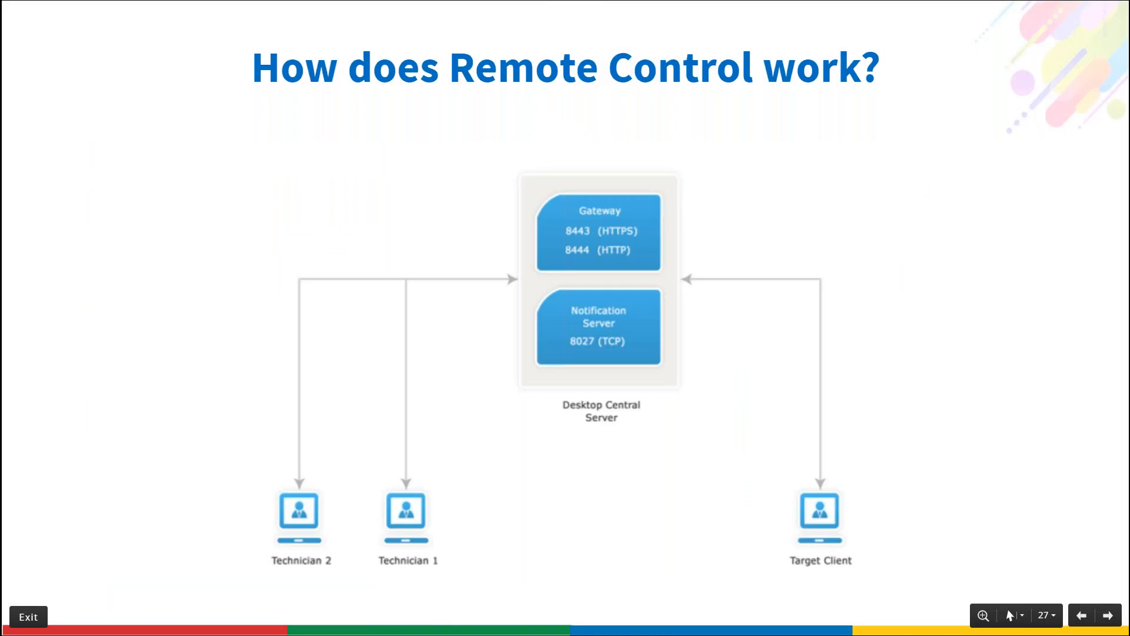
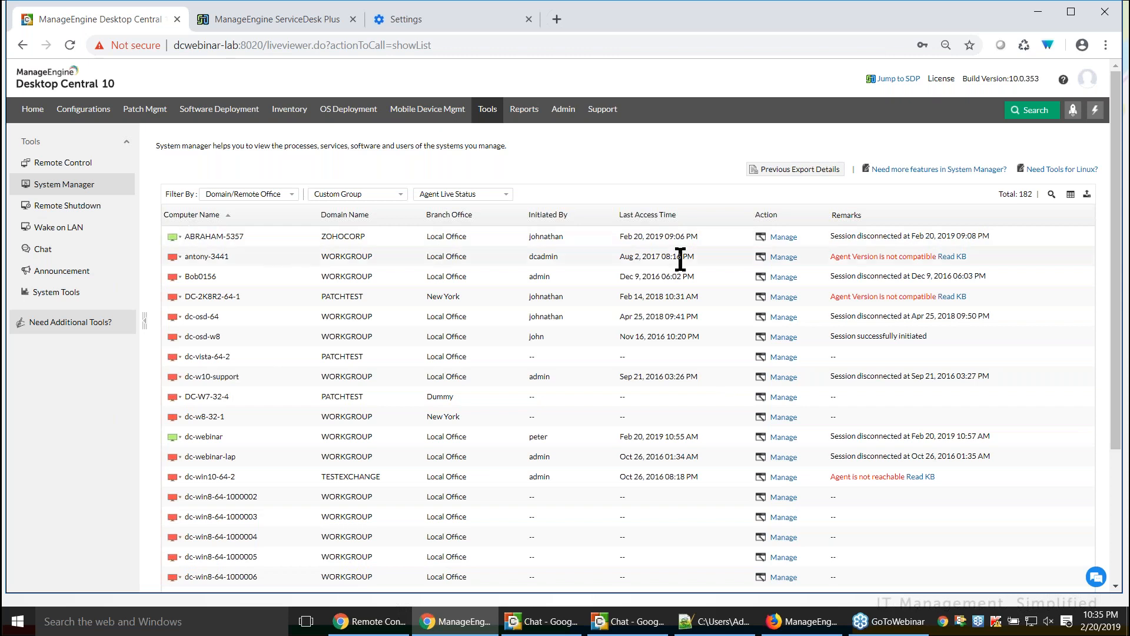
# Open the running processes of ABRAHAM-5357 from System Manager and look through the list and its user filter
pyautogui.click(780, 241)
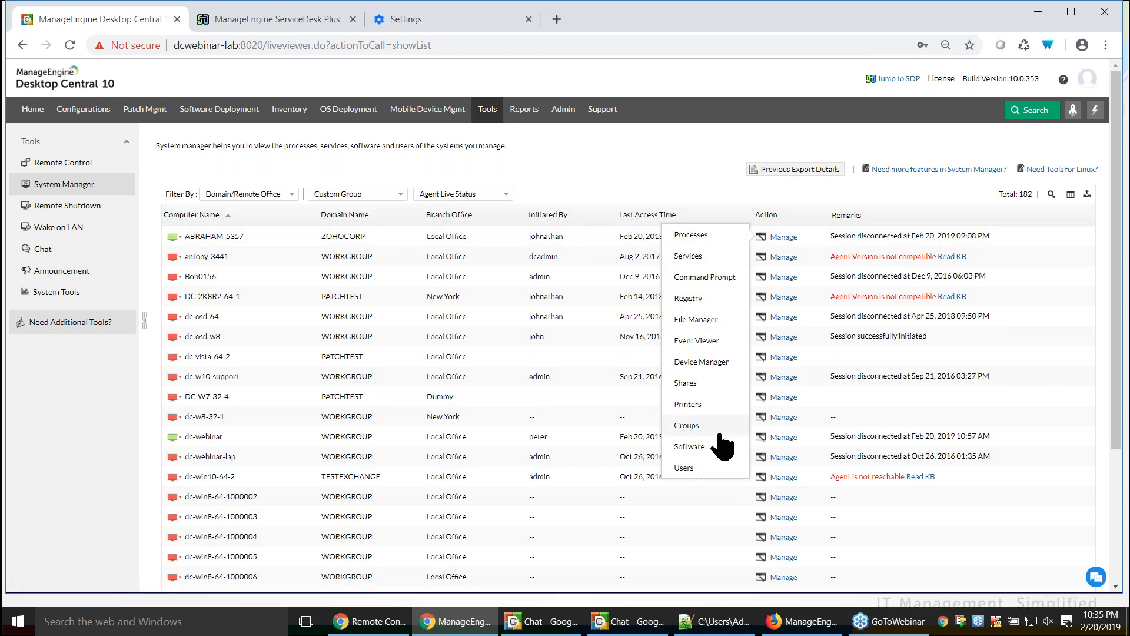
pyautogui.click(699, 238)
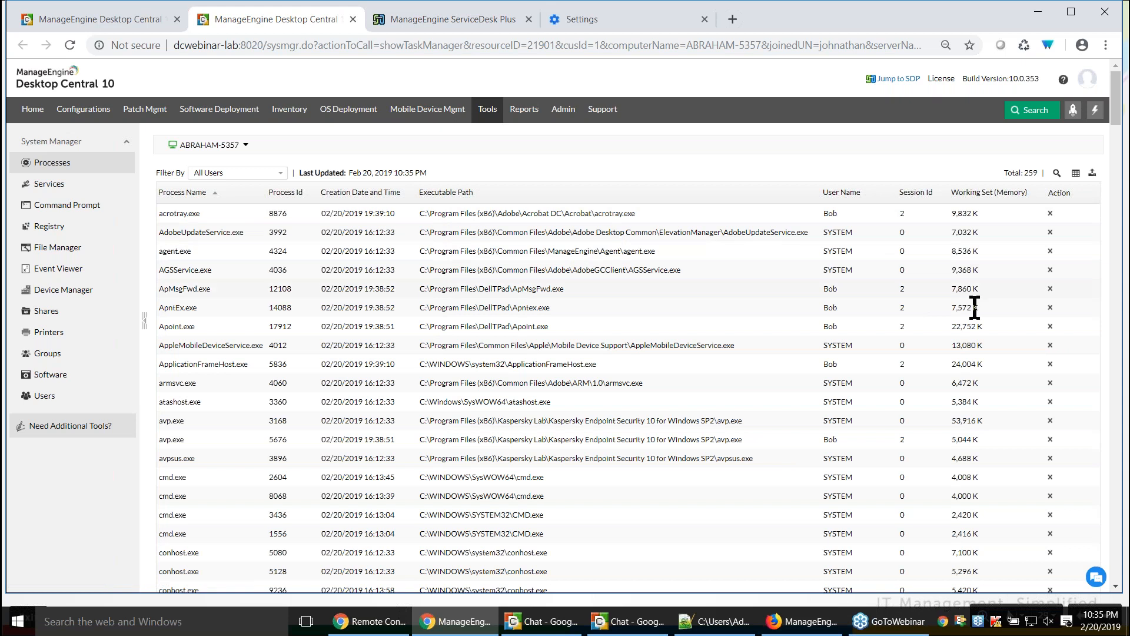
pyautogui.scroll(-1, 986, 465)
pyautogui.scroll(-5, 982, 465)
pyautogui.scroll(5, 1060, 182)
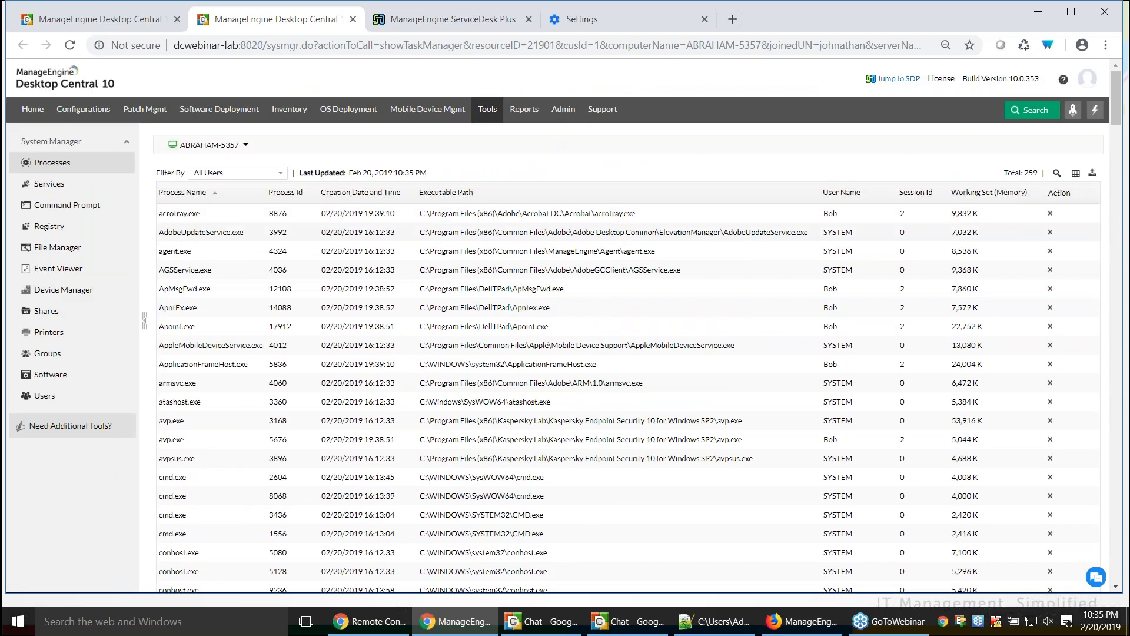
pyautogui.click(259, 169)
pyautogui.click(259, 169)
# Examine the Windows services of ABRAHAM-5357 and show the actions available for the Alps HID Monitor Service
pyautogui.click(52, 164)
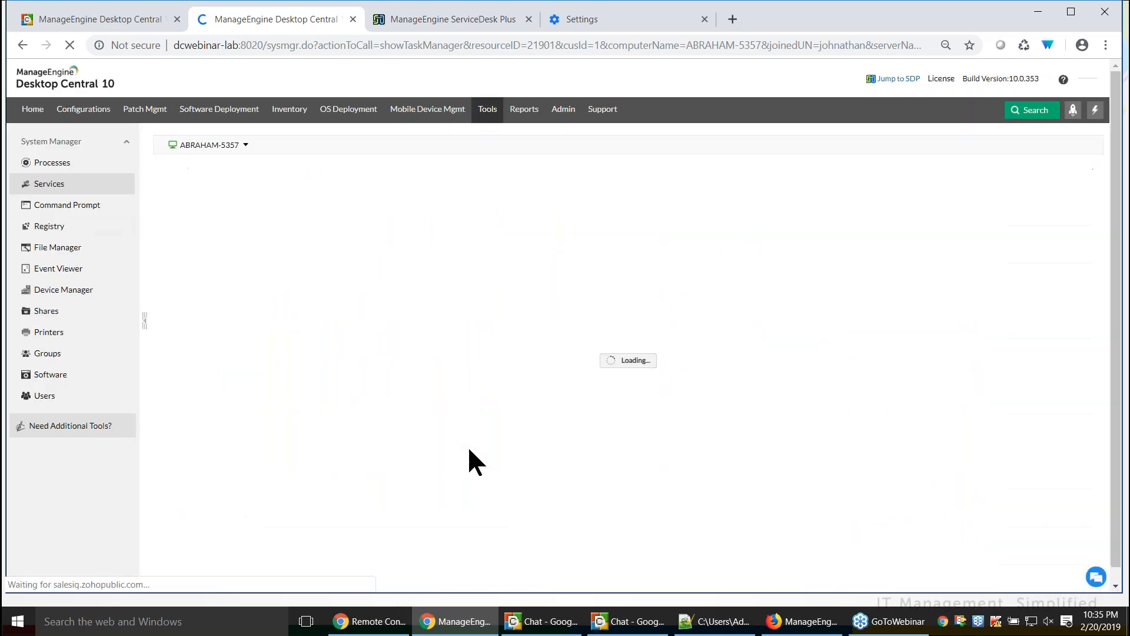
pyautogui.scroll(-5, 371, 436)
pyautogui.scroll(4, 371, 436)
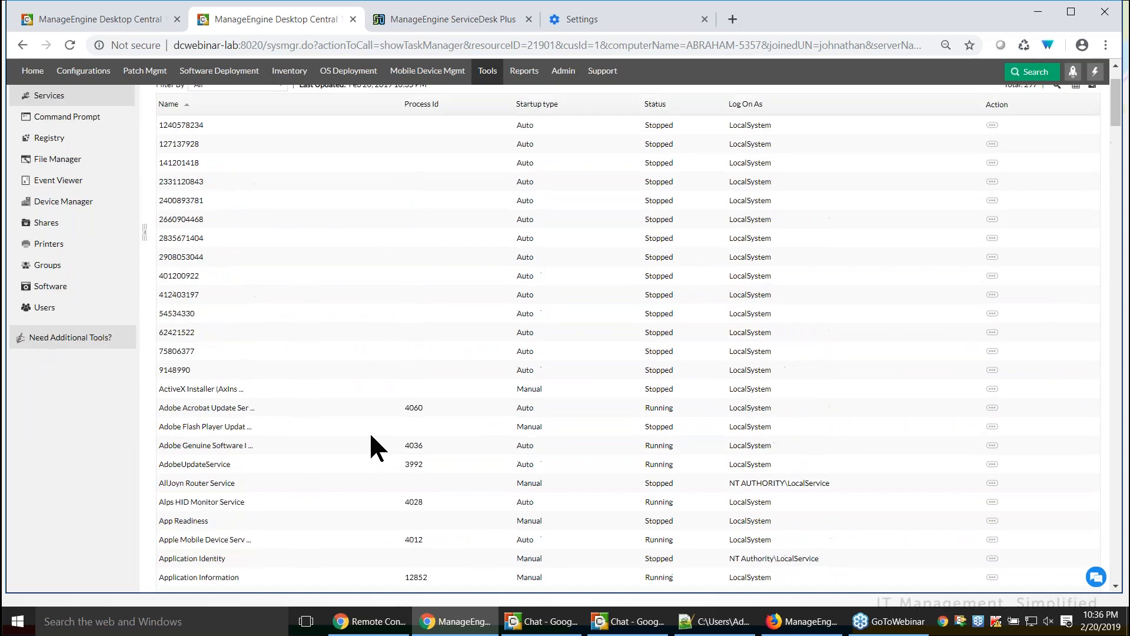
pyautogui.scroll(-2, 681, 359)
pyautogui.scroll(3, 888, 483)
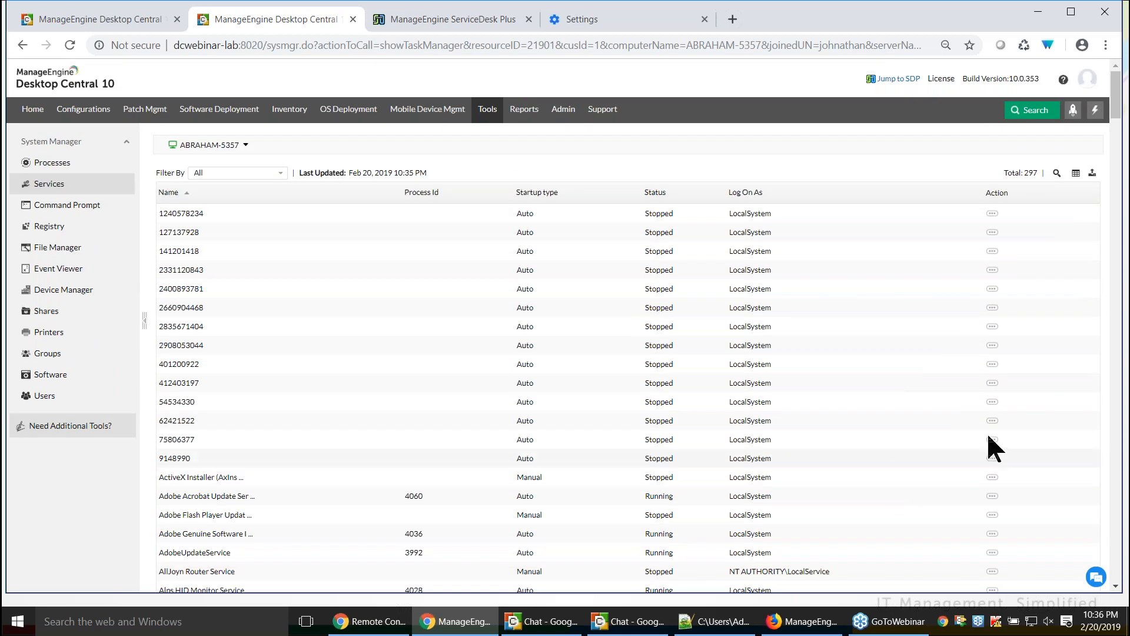
pyautogui.scroll(-5, 1008, 461)
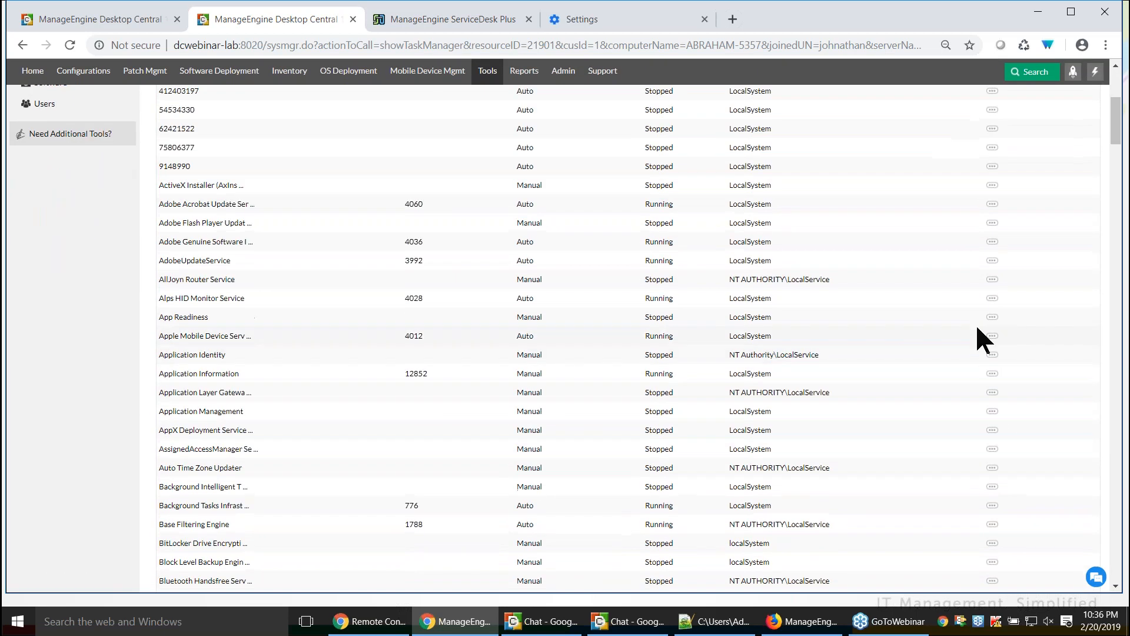
pyautogui.click(992, 298)
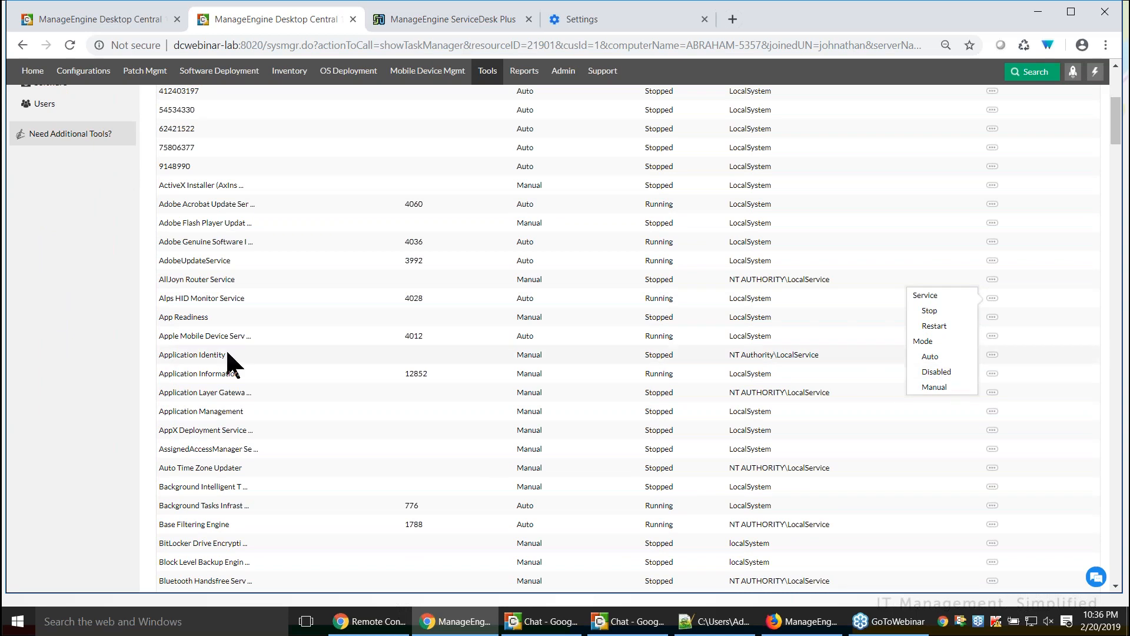
pyautogui.scroll(5, 211, 357)
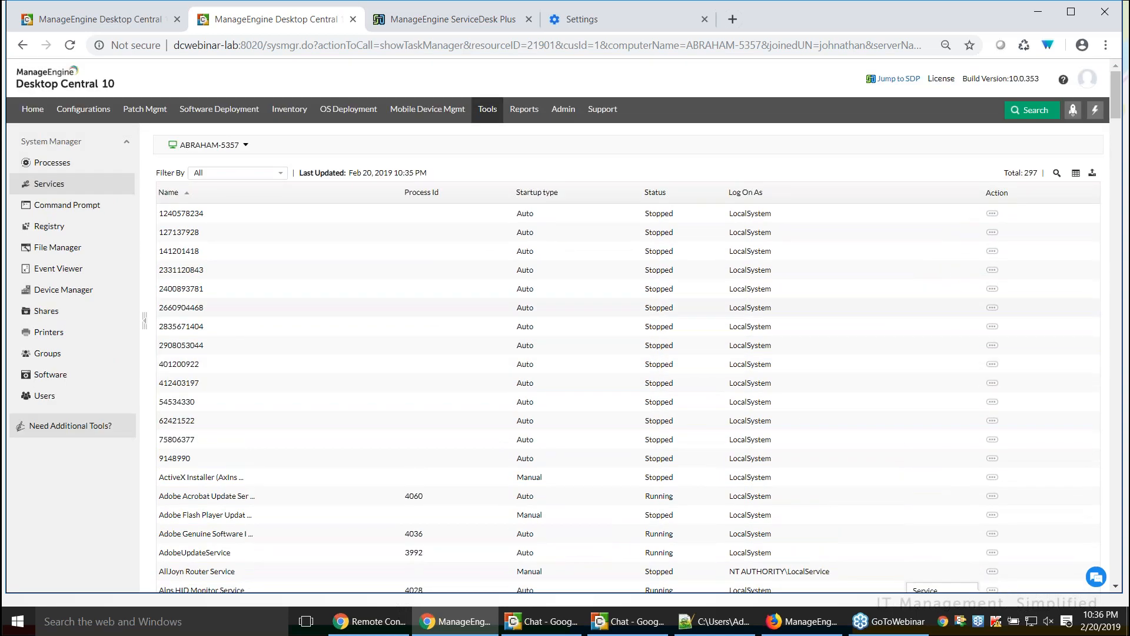
# Open the remote command prompt of ABRAHAM-5357 and check which users it can run as
pyautogui.click(66, 206)
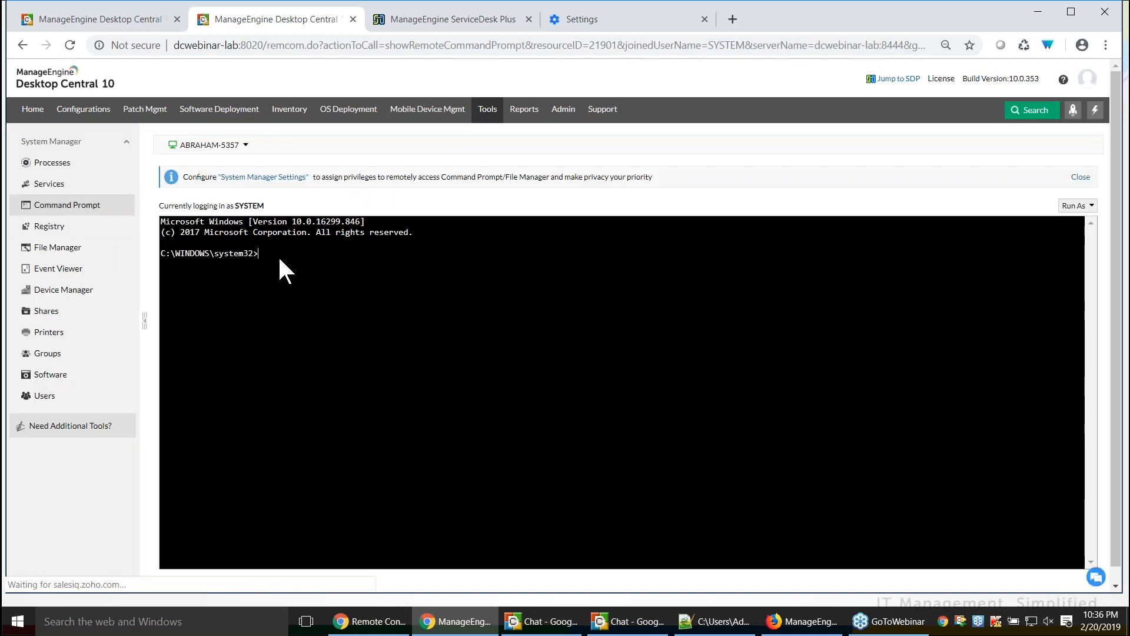
pyautogui.click(1086, 207)
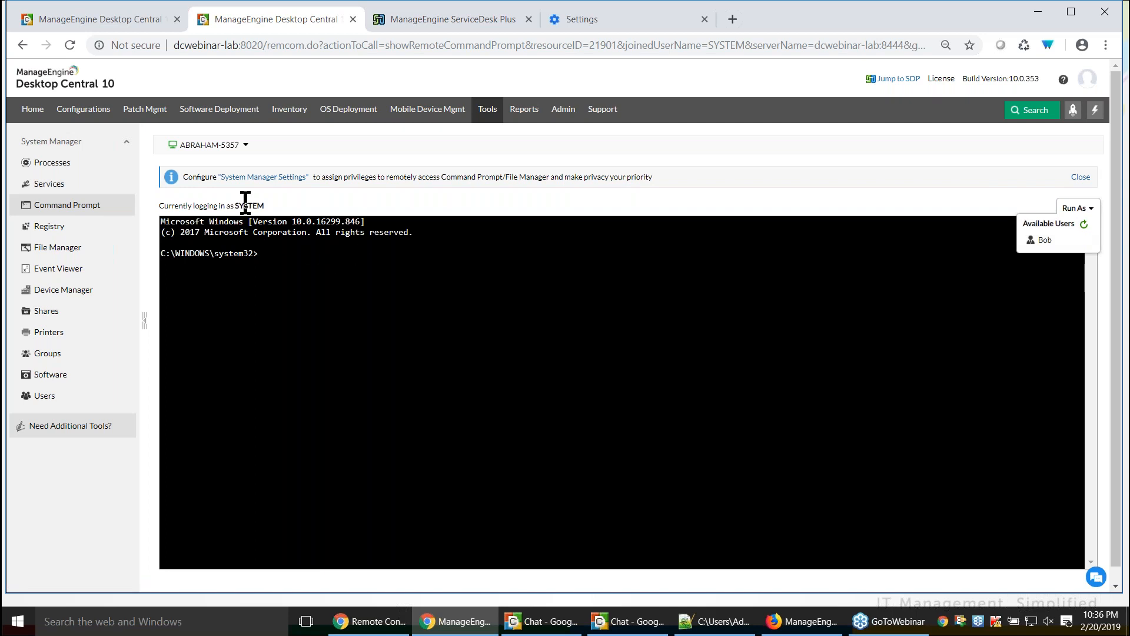
pyautogui.click(281, 253)
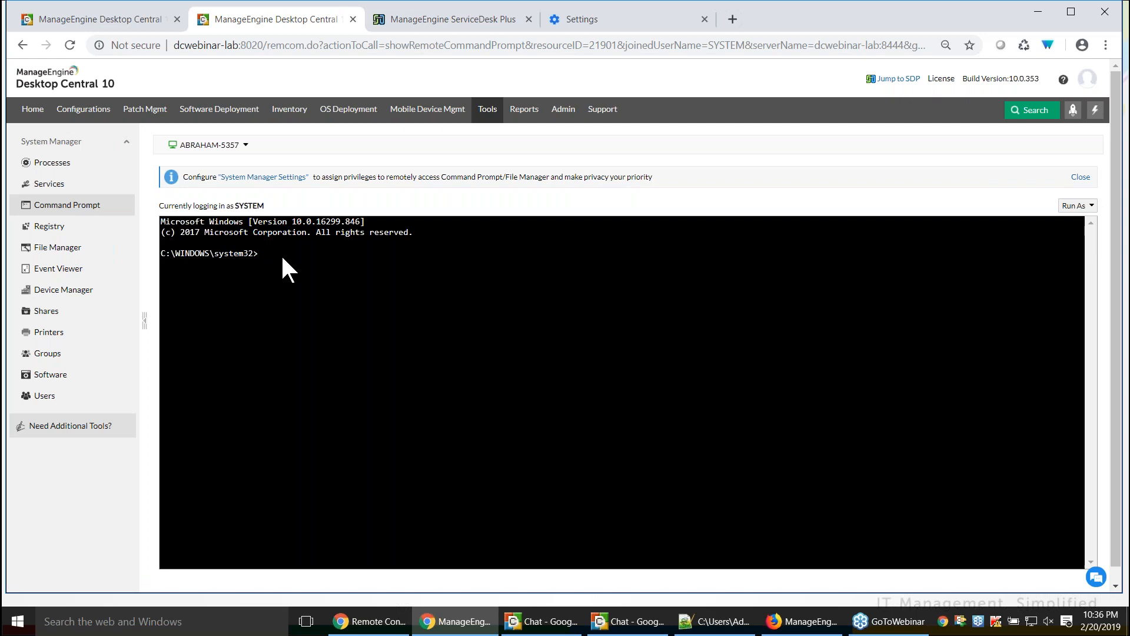
# View the HKEY_CURRENT_USER registry keys of ABRAHAM-5357, and browse its New Volume (D:) in the File Manager
pyautogui.click(55, 229)
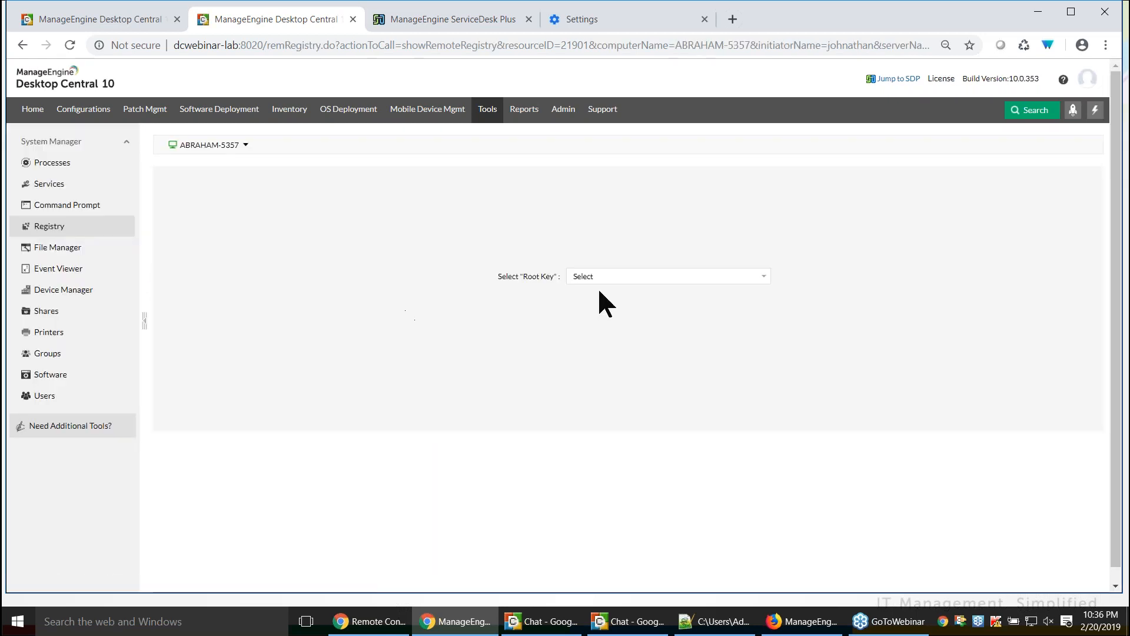
pyautogui.click(643, 278)
pyautogui.click(633, 306)
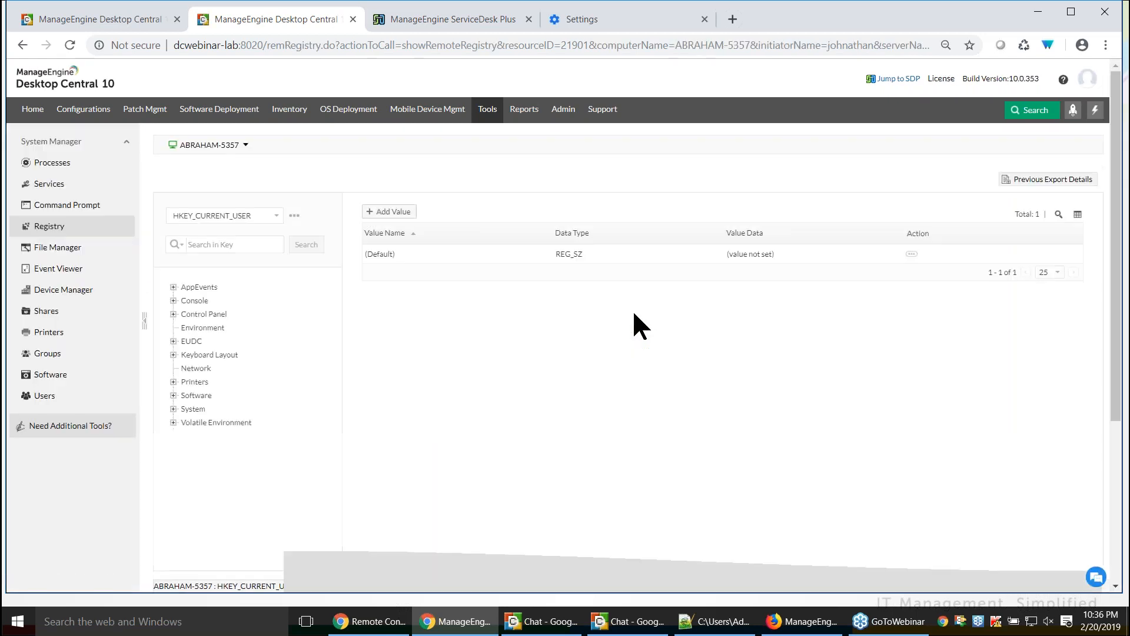
pyautogui.moveTo(190, 318)
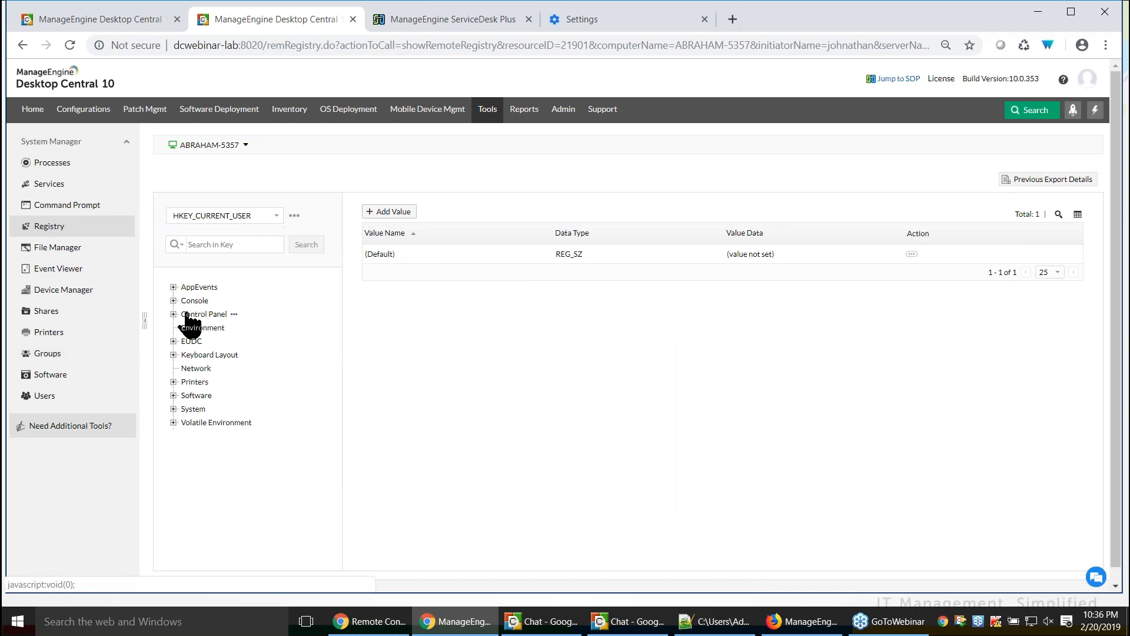
pyautogui.click(57, 248)
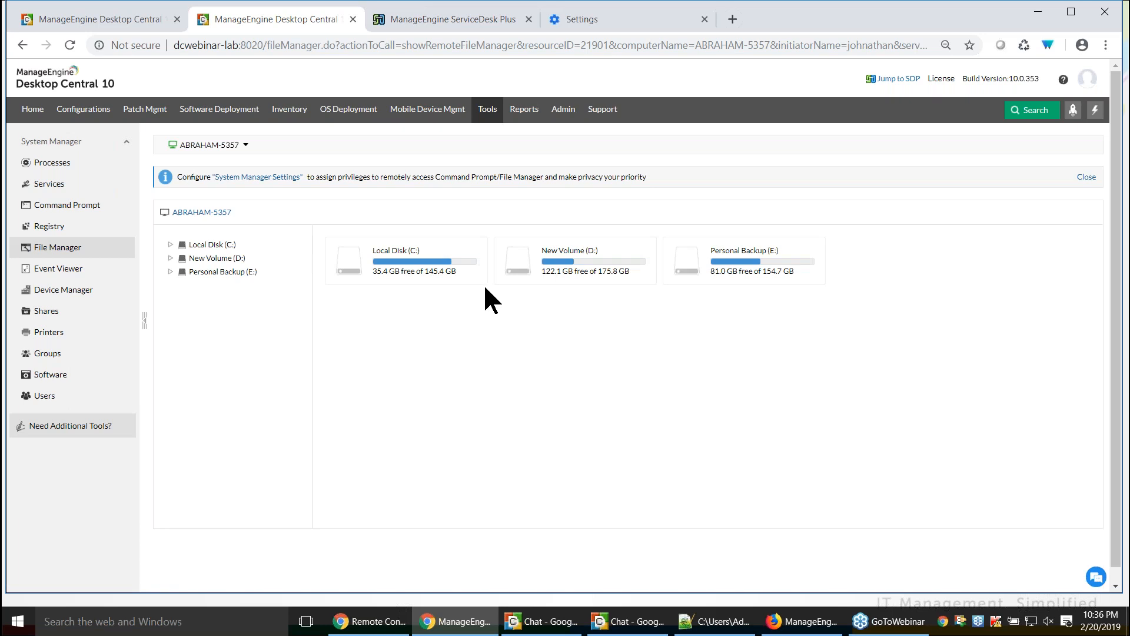
pyautogui.click(623, 275)
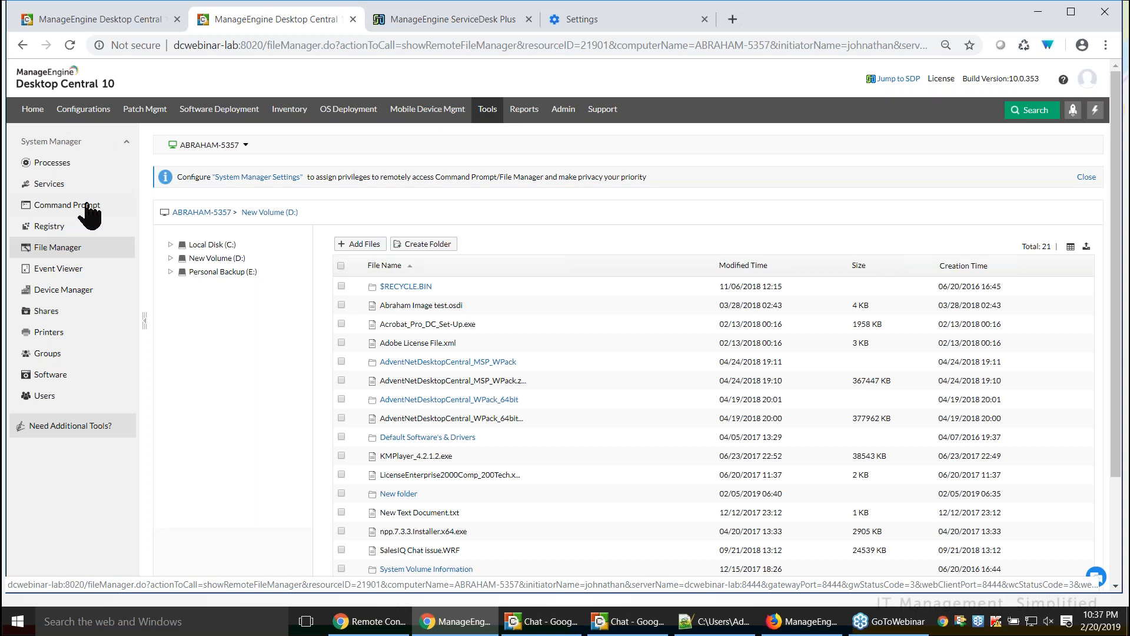
# Try to open the System Manager Settings link in a new browser tab
pyautogui.rightClick(265, 177)
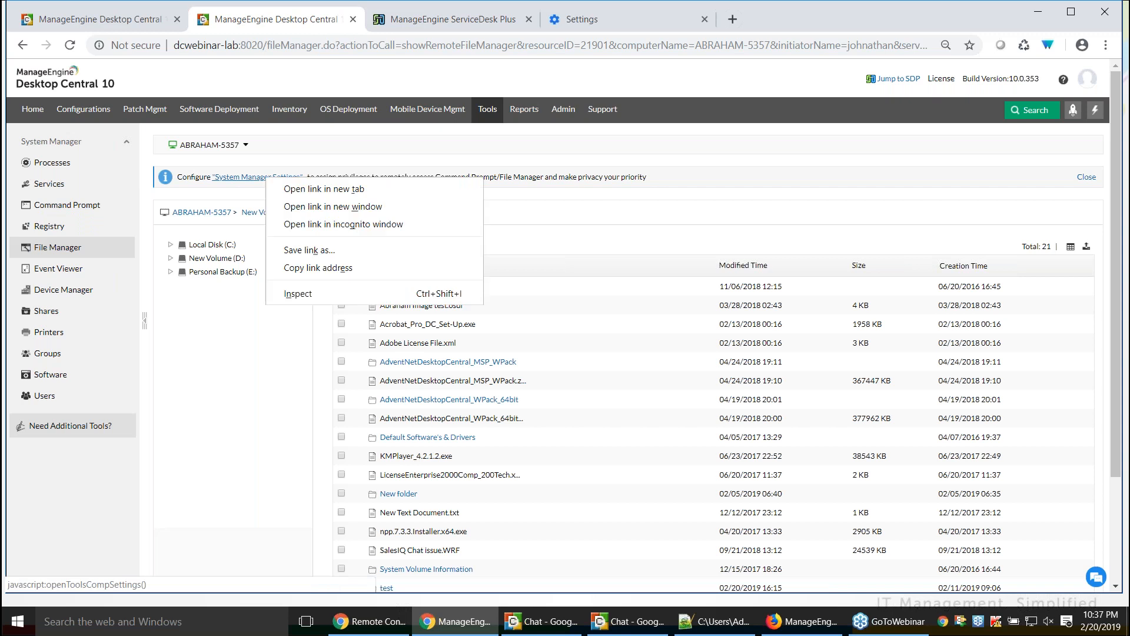
pyautogui.click(312, 188)
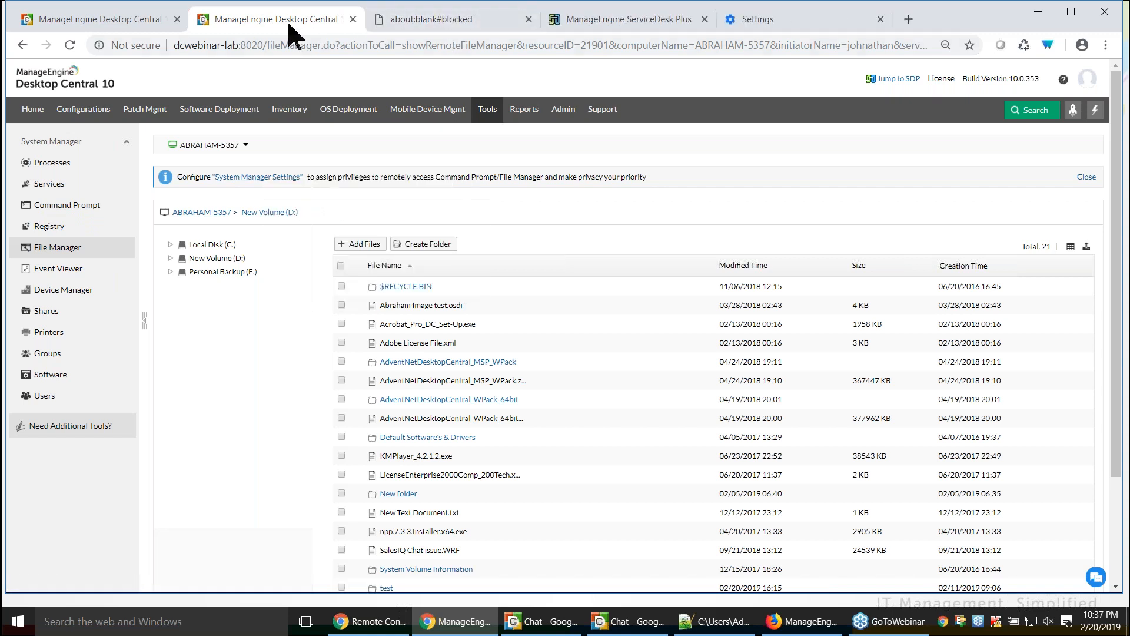
pyautogui.rightClick(316, 14)
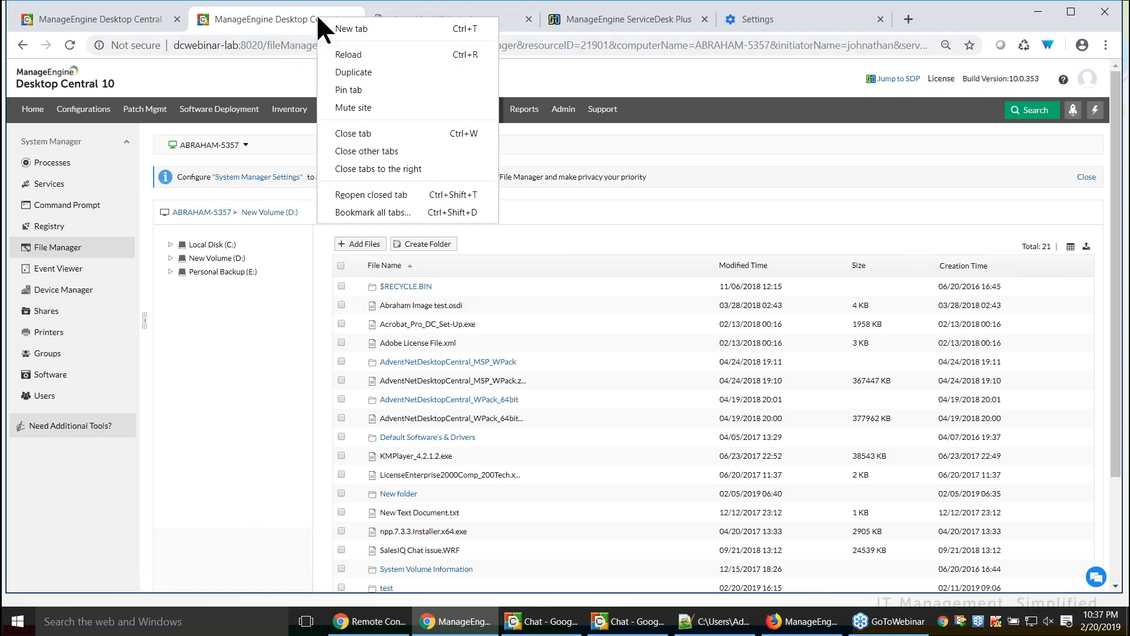
pyautogui.click(677, 187)
# Open the Admin page in a new browser tab and go to its System Manager Settings
pyautogui.rightClick(561, 104)
pyautogui.click(595, 116)
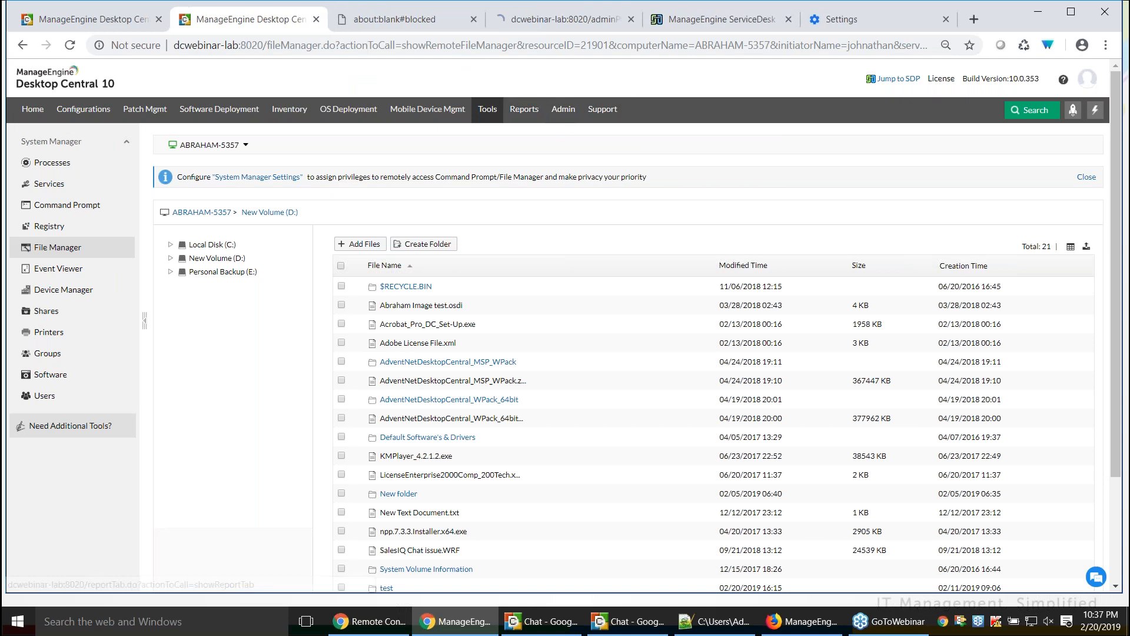
pyautogui.click(540, 17)
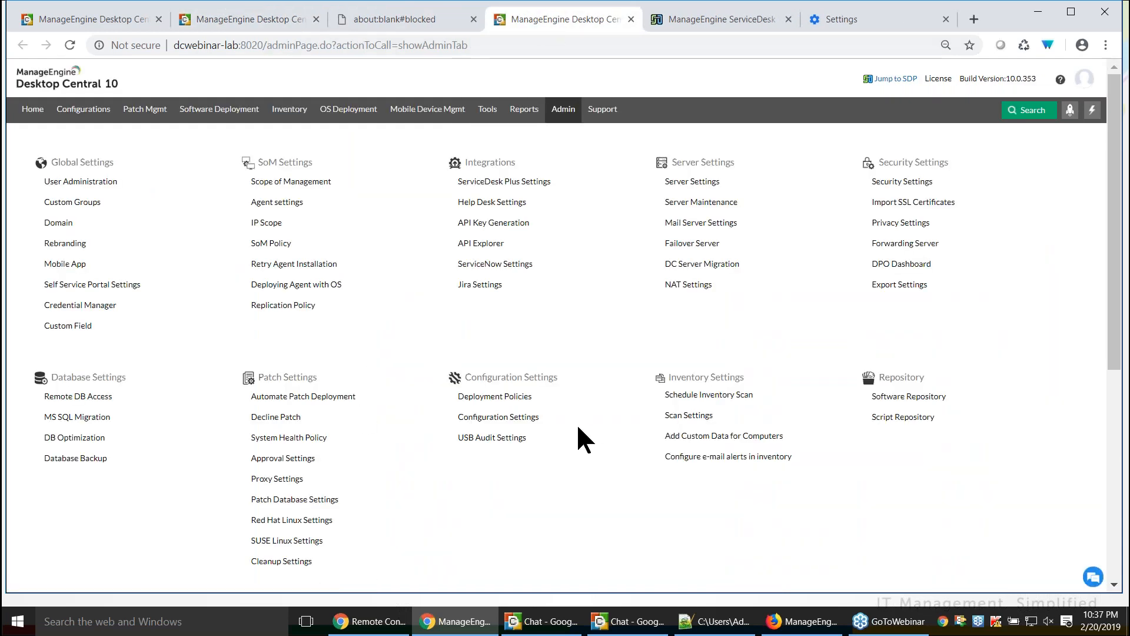
pyautogui.scroll(-4, 580, 439)
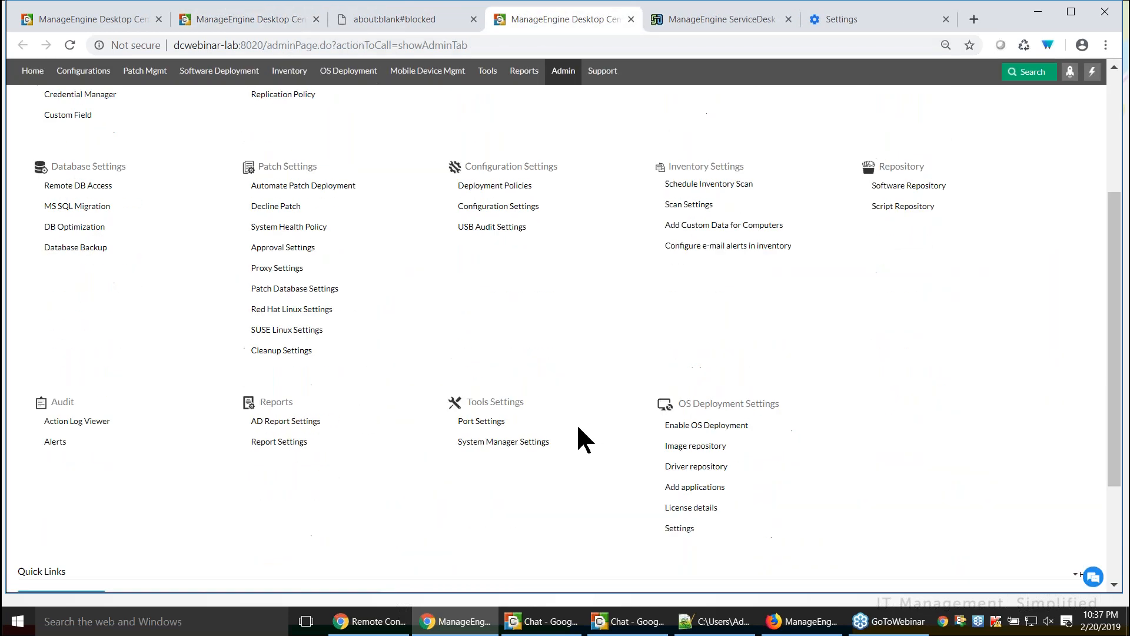
pyautogui.click(493, 437)
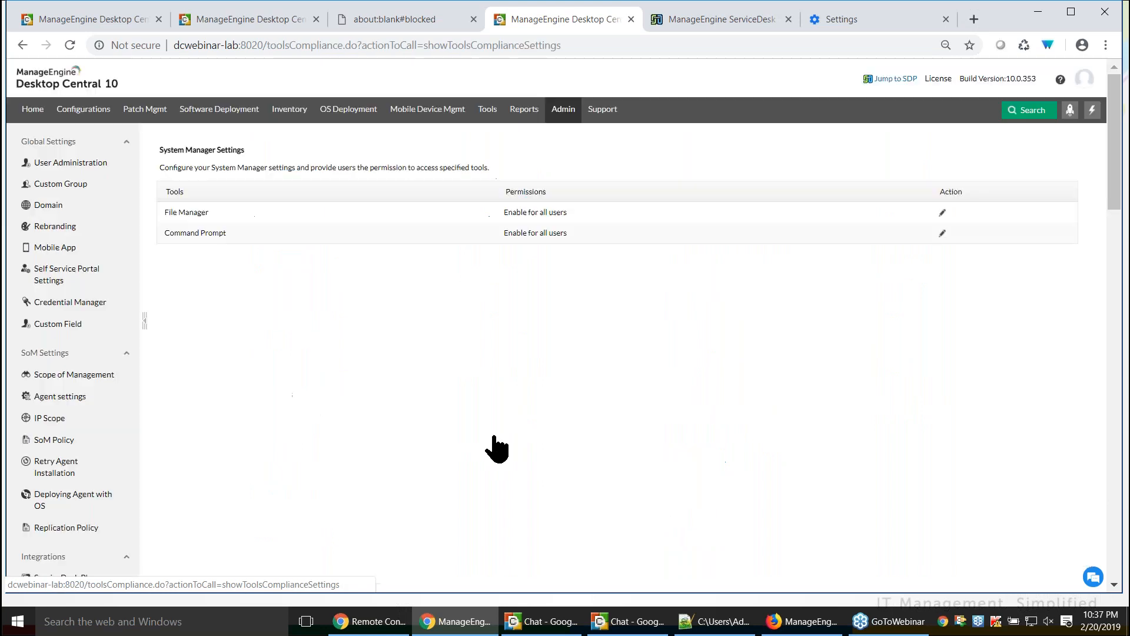
# Open the System Manager permissions for editing, view the File Manager options, and check the signed-in account's profile
pyautogui.click(942, 210)
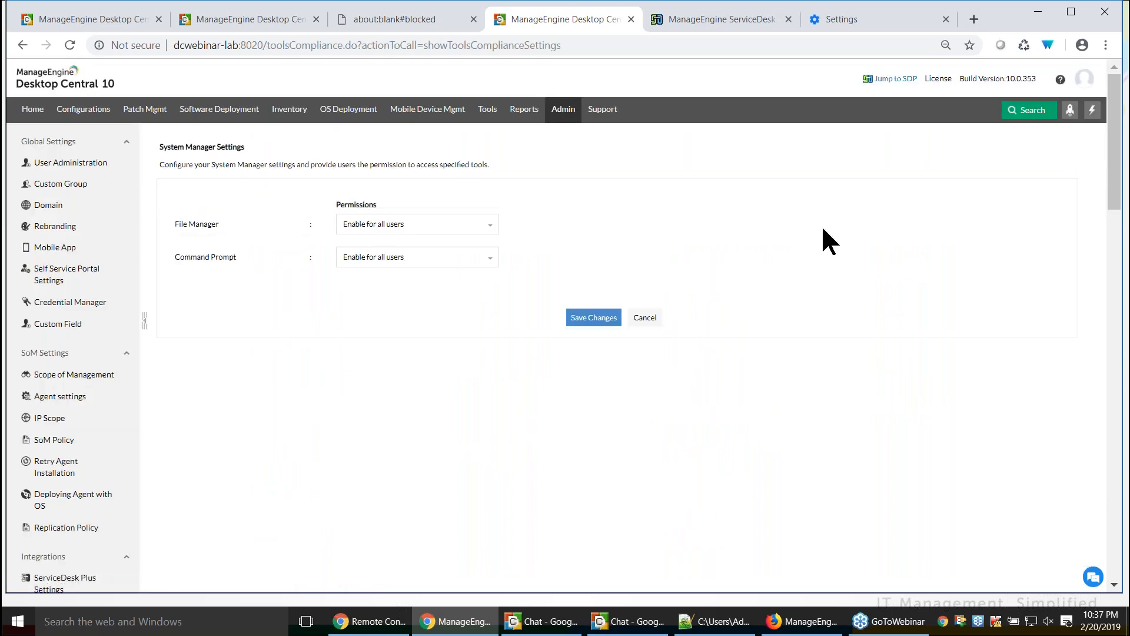
pyautogui.click(426, 227)
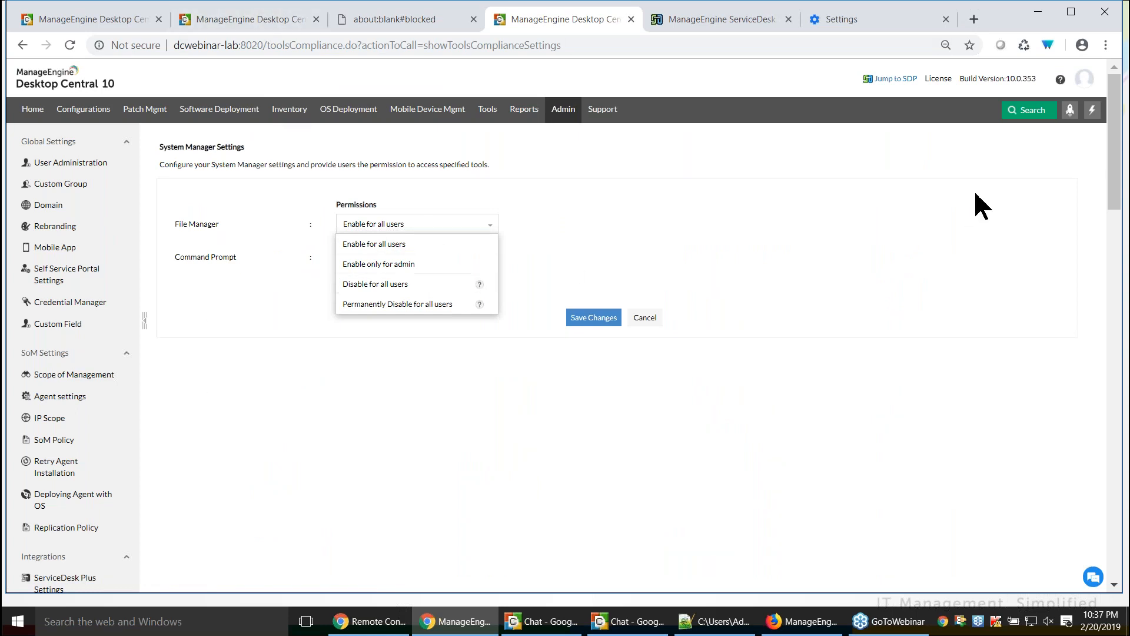
pyautogui.click(1086, 82)
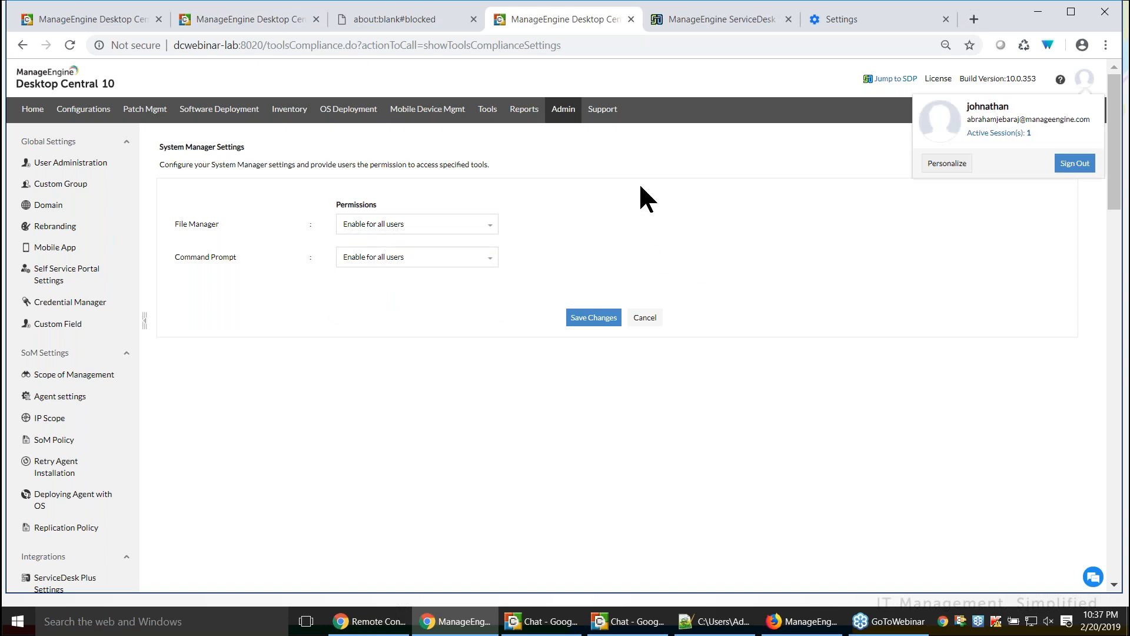
# Open another Admin page in a new browser tab, and review the Add User form in User Administration
pyautogui.rightClick(565, 113)
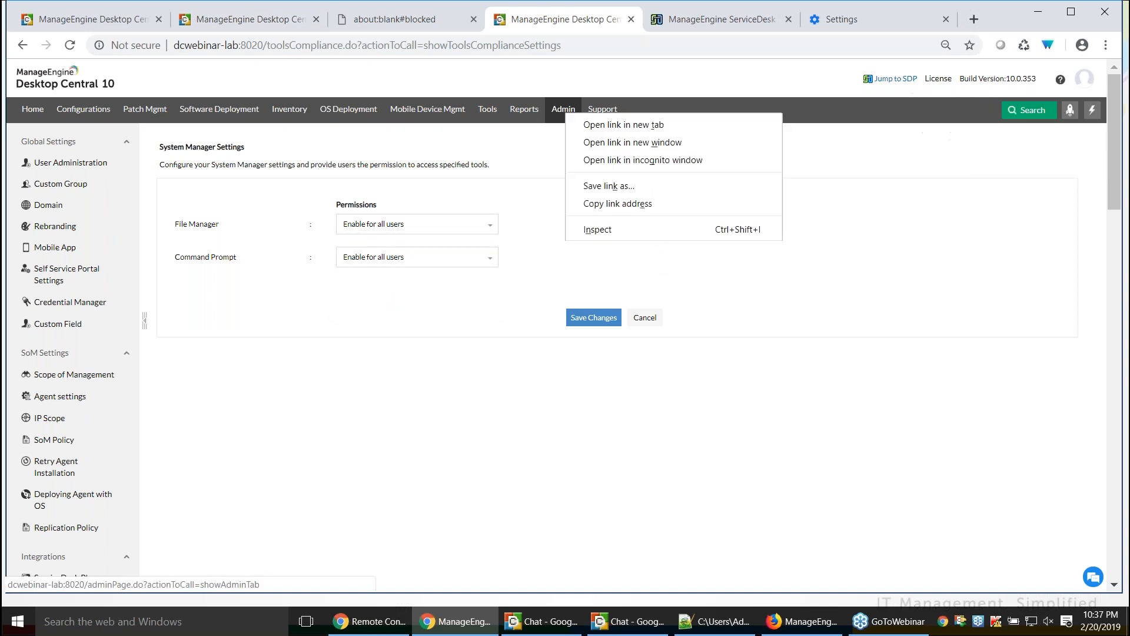
pyautogui.click(605, 125)
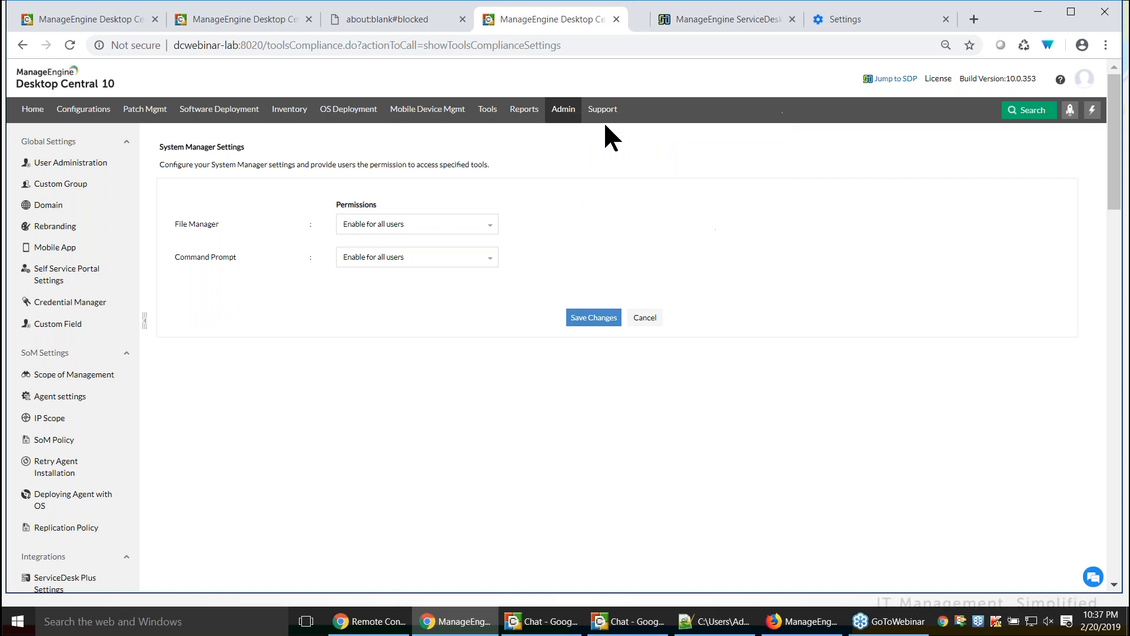
pyautogui.click(565, 112)
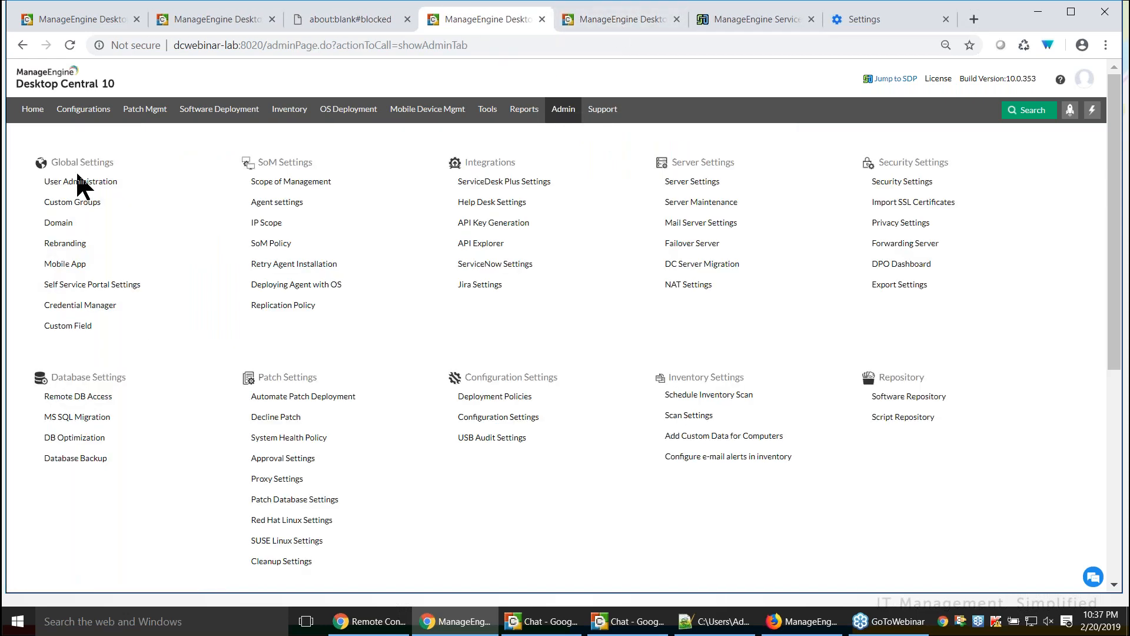
pyautogui.click(79, 181)
pyautogui.click(199, 176)
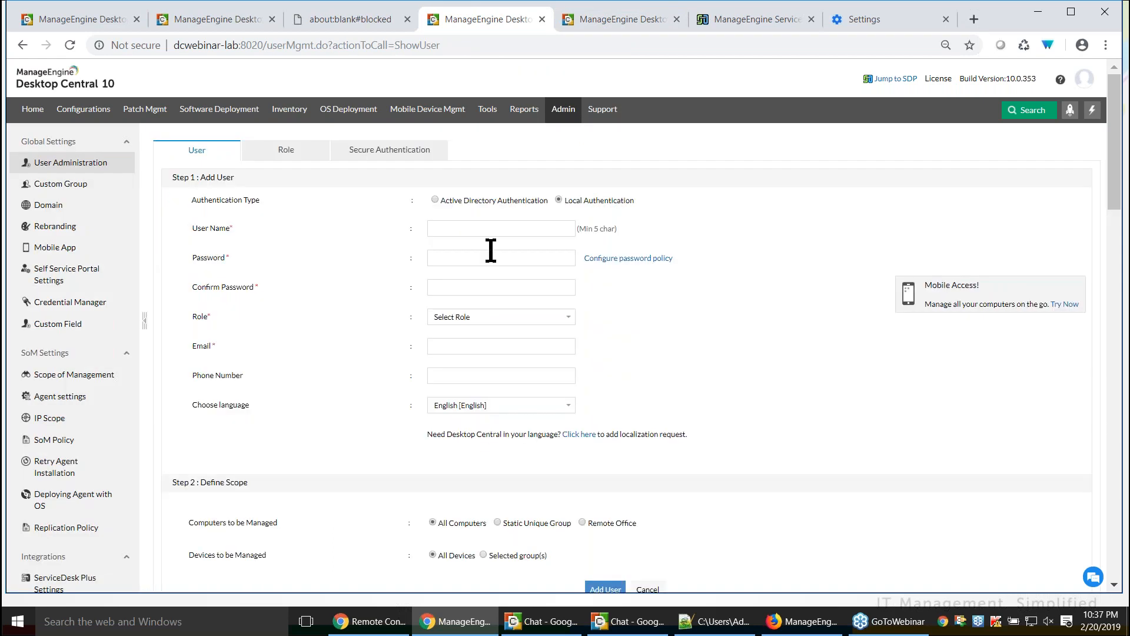
pyautogui.scroll(-3, 524, 506)
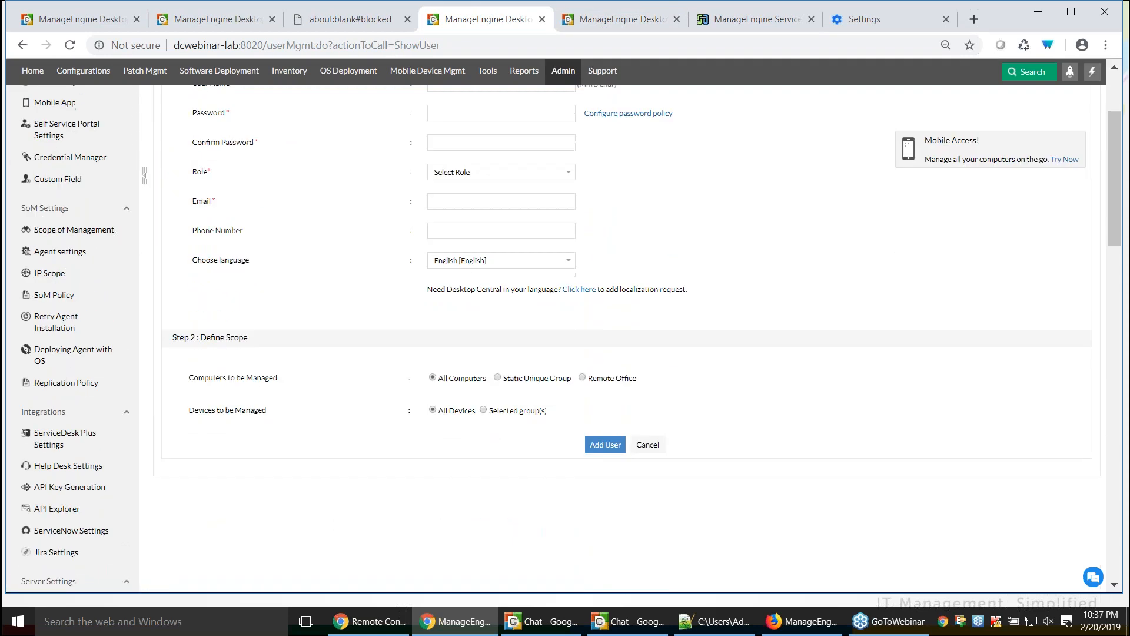
pyautogui.scroll(2, 523, 335)
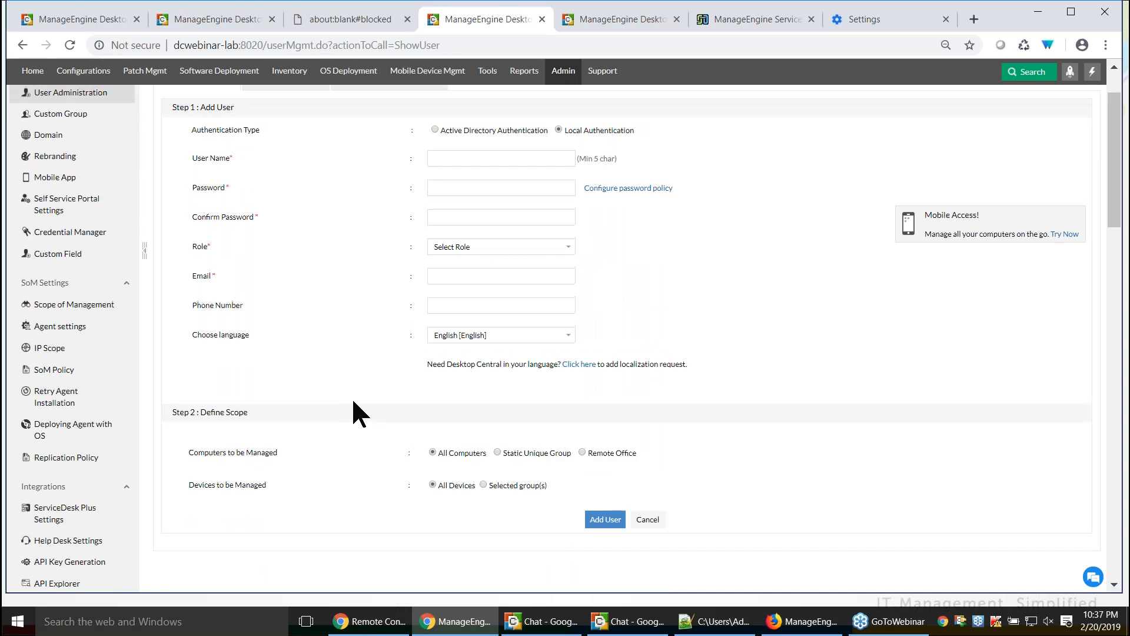
pyautogui.scroll(2, 353, 403)
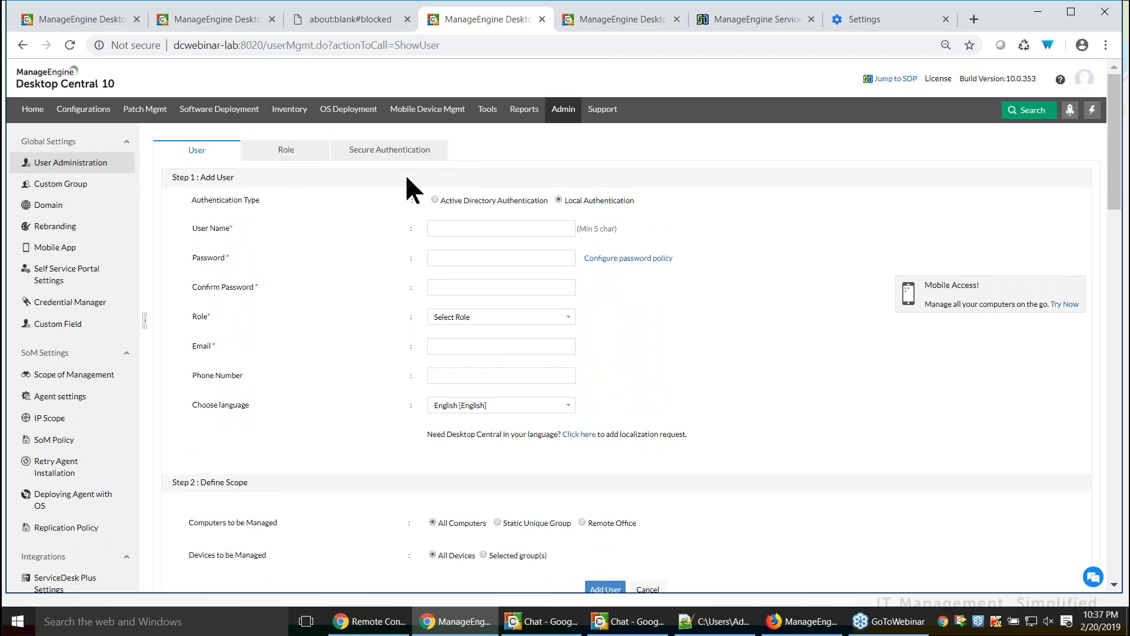
# View the existing user roles, and open the Add Role form to examine its module access levels
pyautogui.click(287, 163)
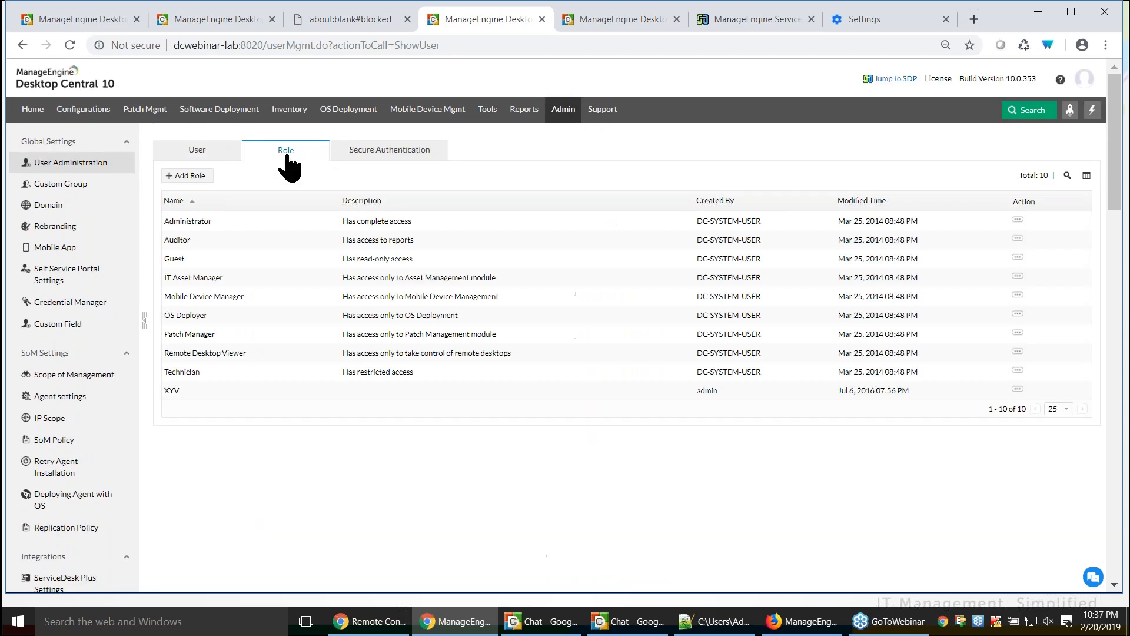
pyautogui.click(188, 177)
pyautogui.scroll(-1, 689, 415)
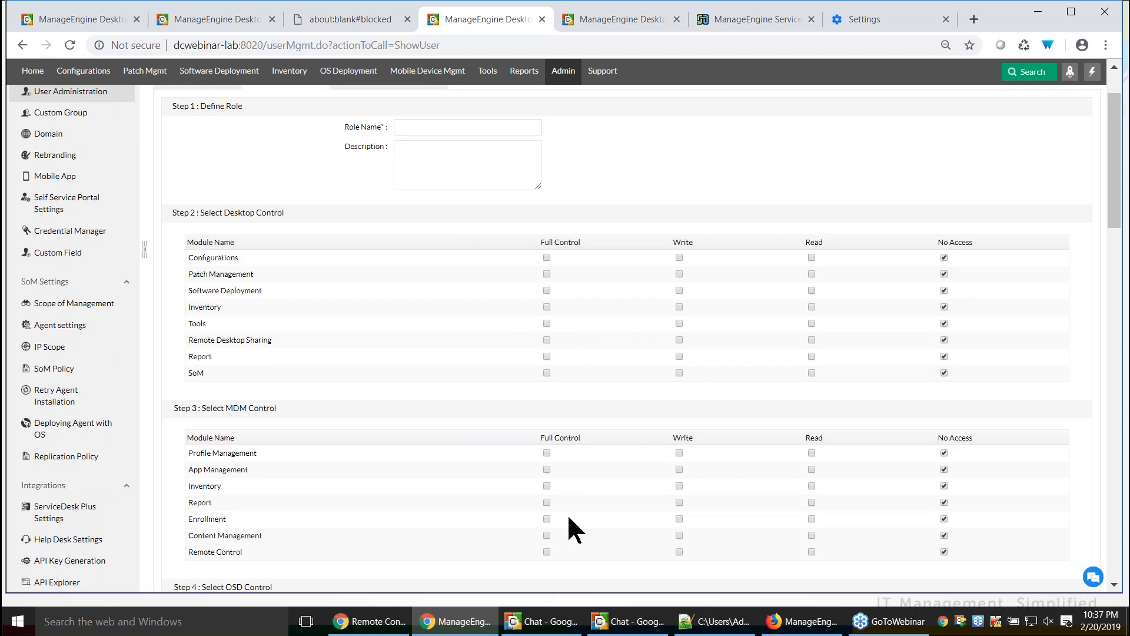
pyautogui.scroll(-1, 569, 518)
pyautogui.scroll(2, 572, 520)
pyautogui.scroll(1, 579, 521)
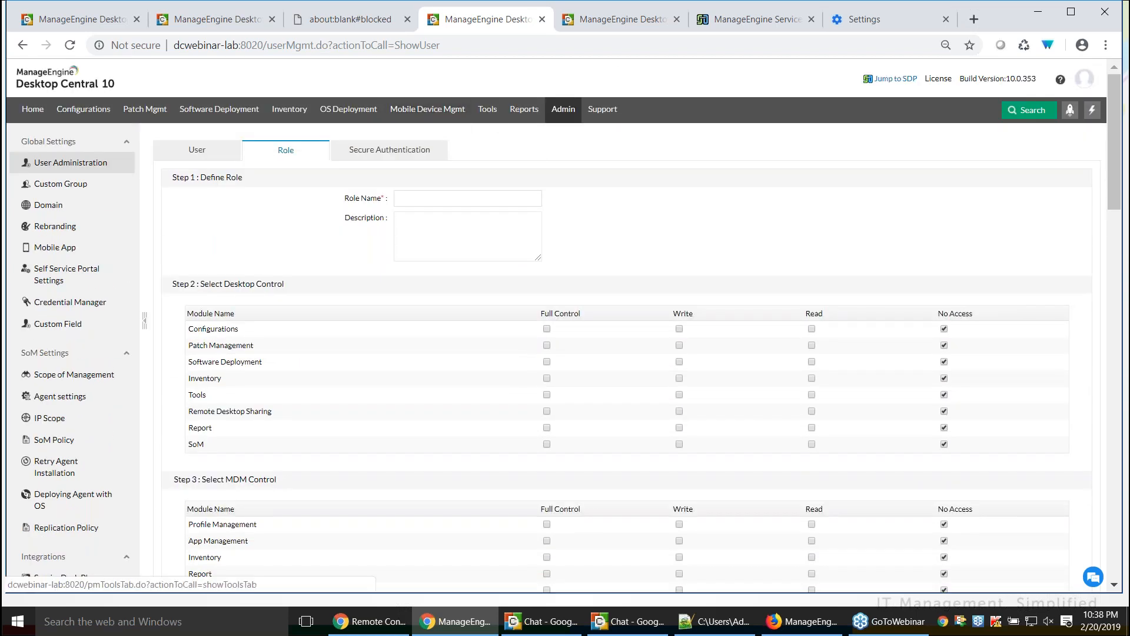
# Reopen the System Manager permissions in the other Admin tab and read the File Manager help for Permanently Disable for all users
pyautogui.click(610, 22)
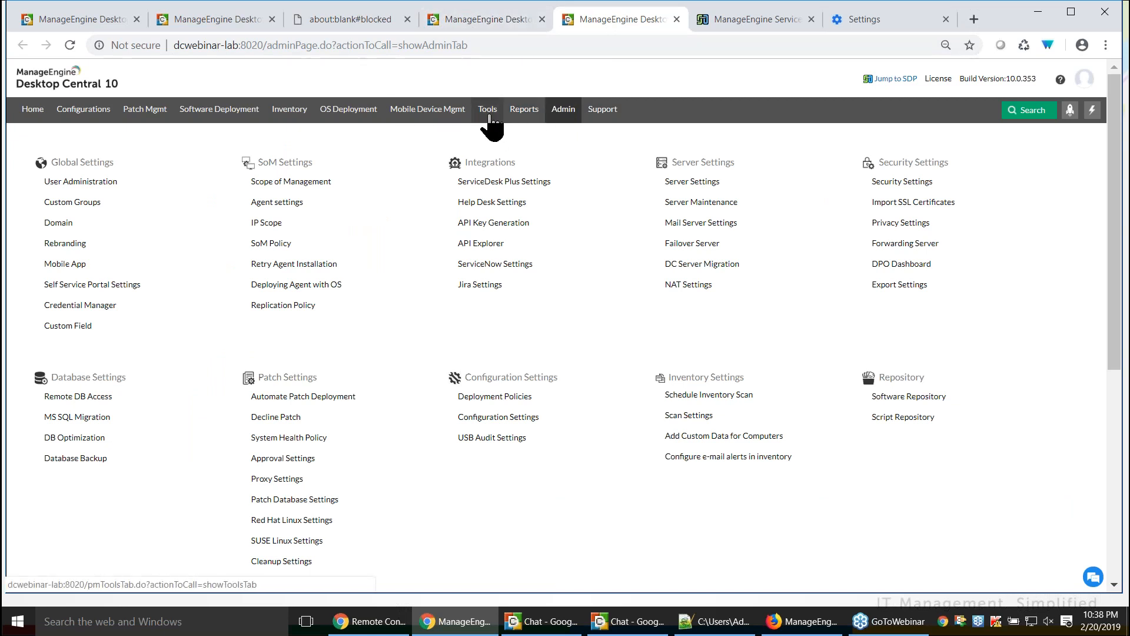
pyautogui.scroll(-1, 607, 518)
pyautogui.scroll(-5, 615, 488)
pyautogui.click(522, 279)
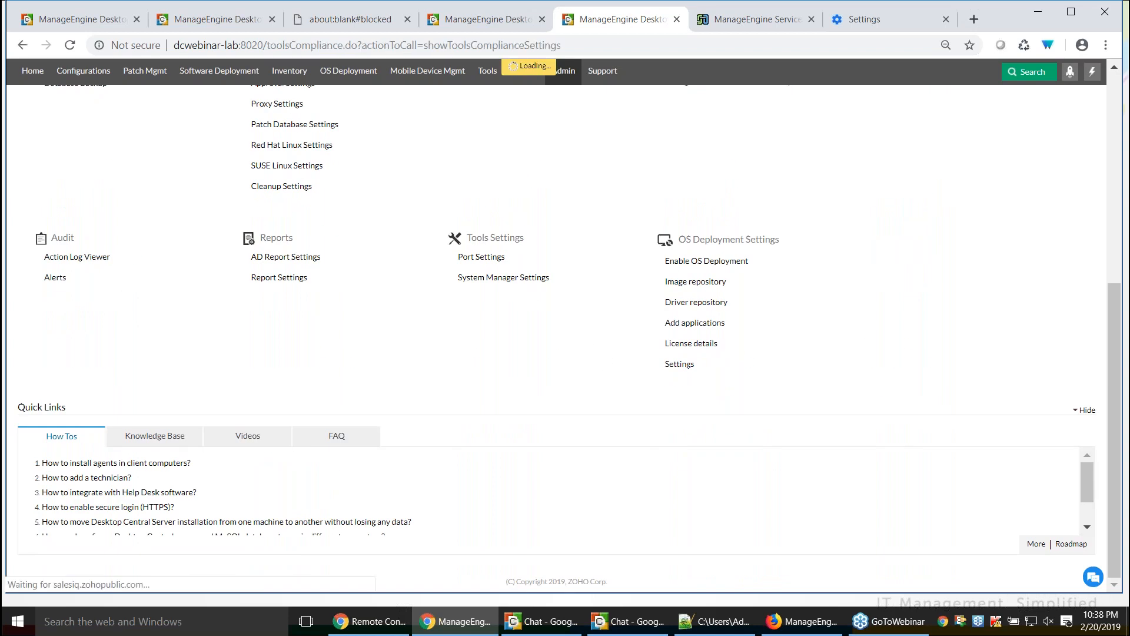
pyautogui.click(943, 211)
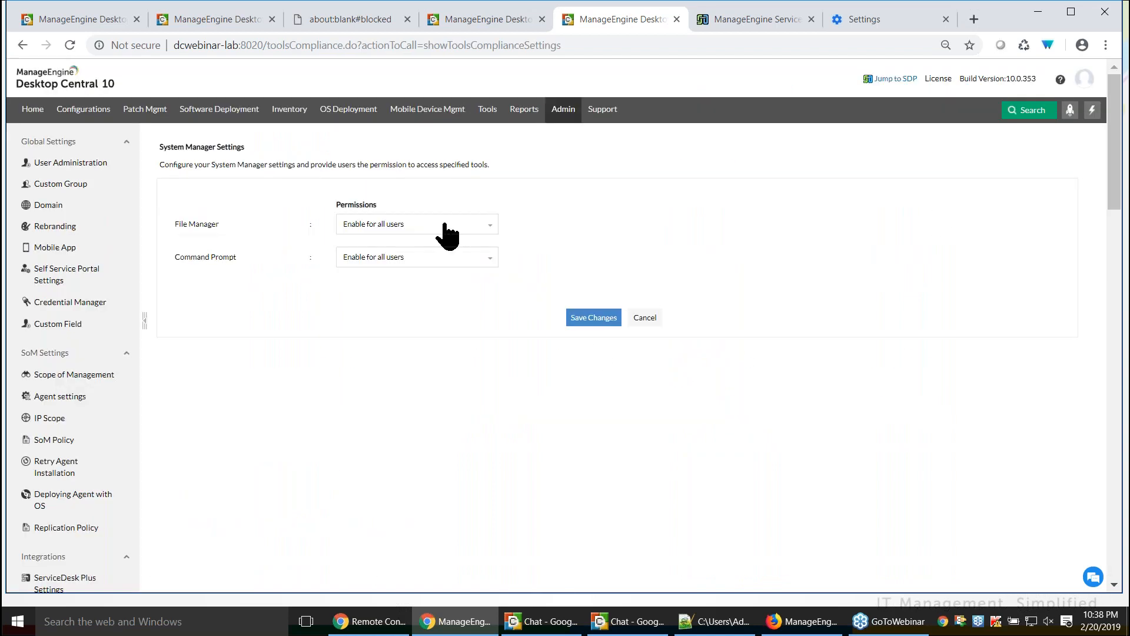
pyautogui.click(430, 226)
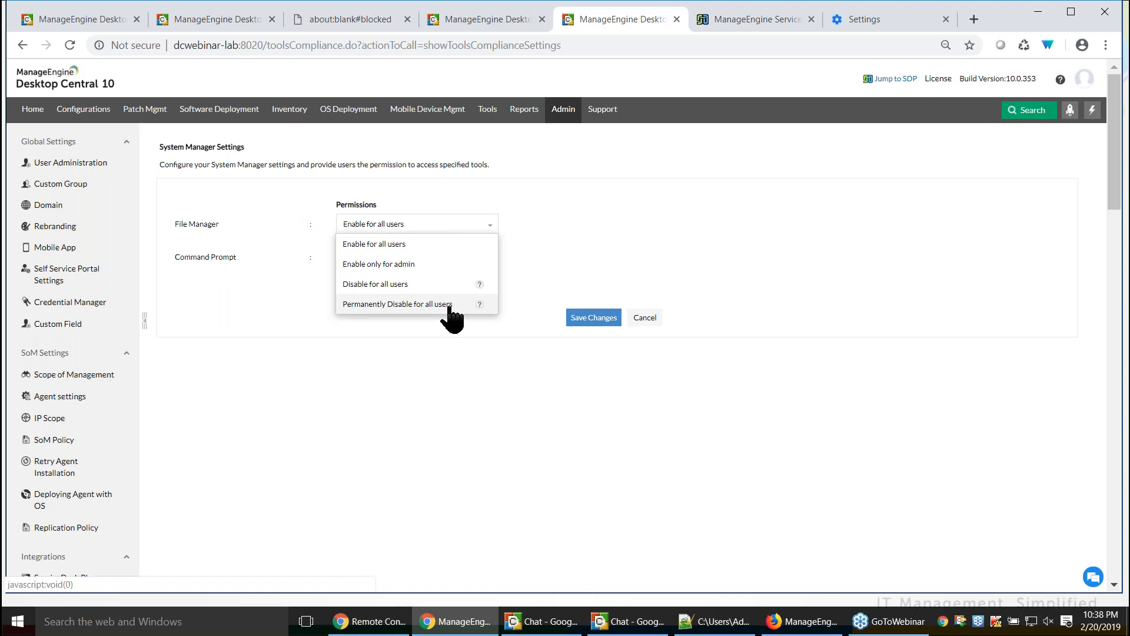
pyautogui.moveTo(482, 306)
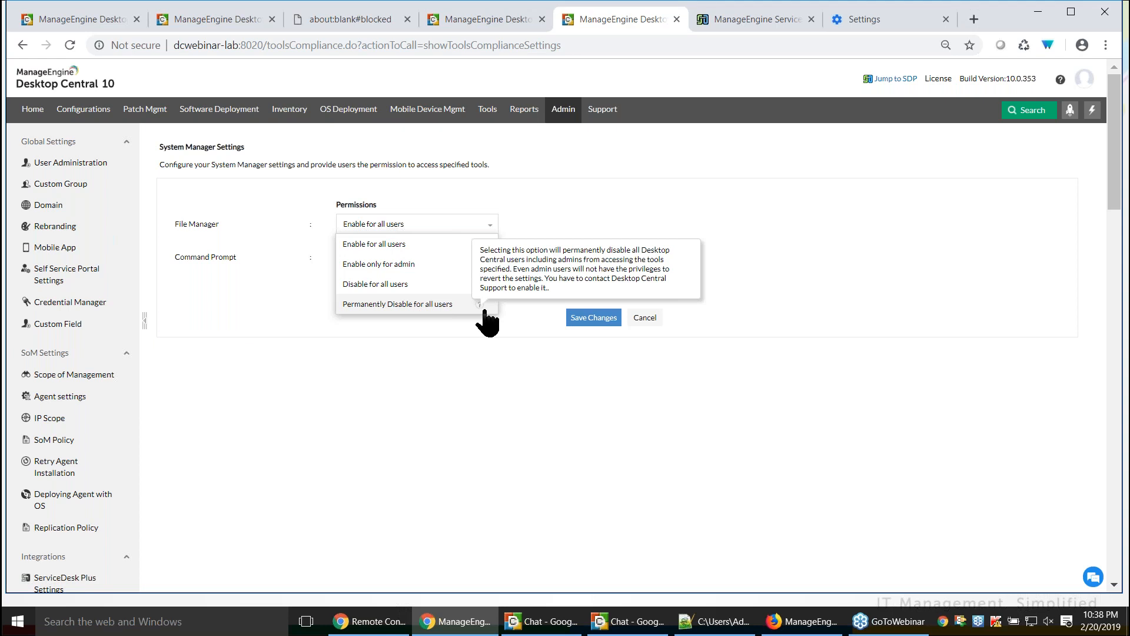
pyautogui.click(398, 385)
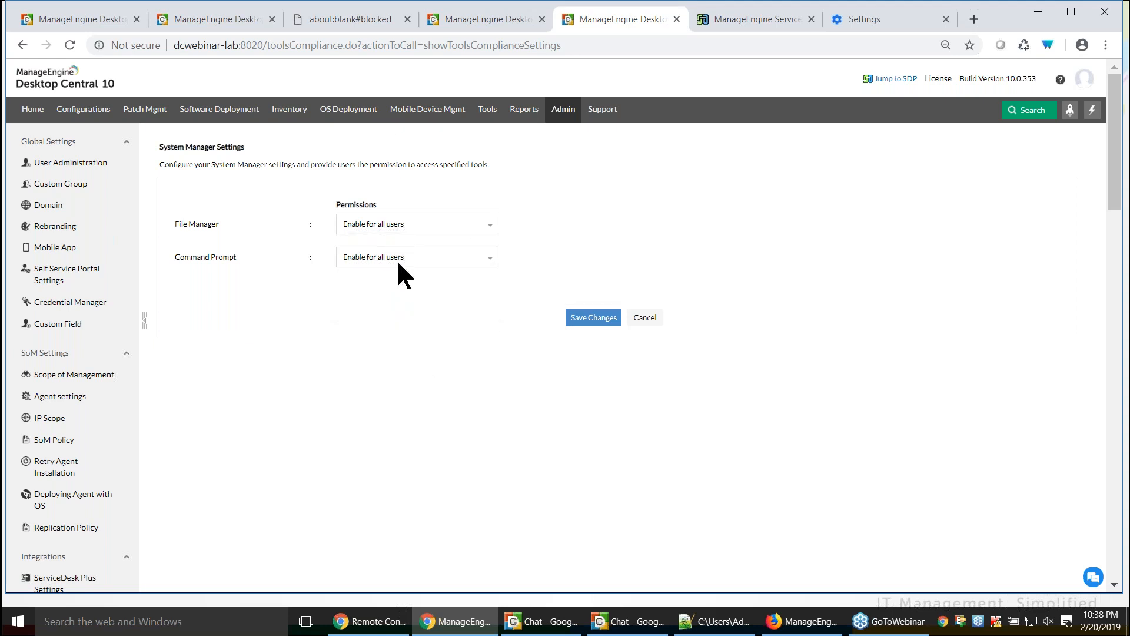
# View the event logs of ABRAHAM-5357, and inspect its NVMe PM961 disk drive in the Device Manager
pyautogui.click(213, 16)
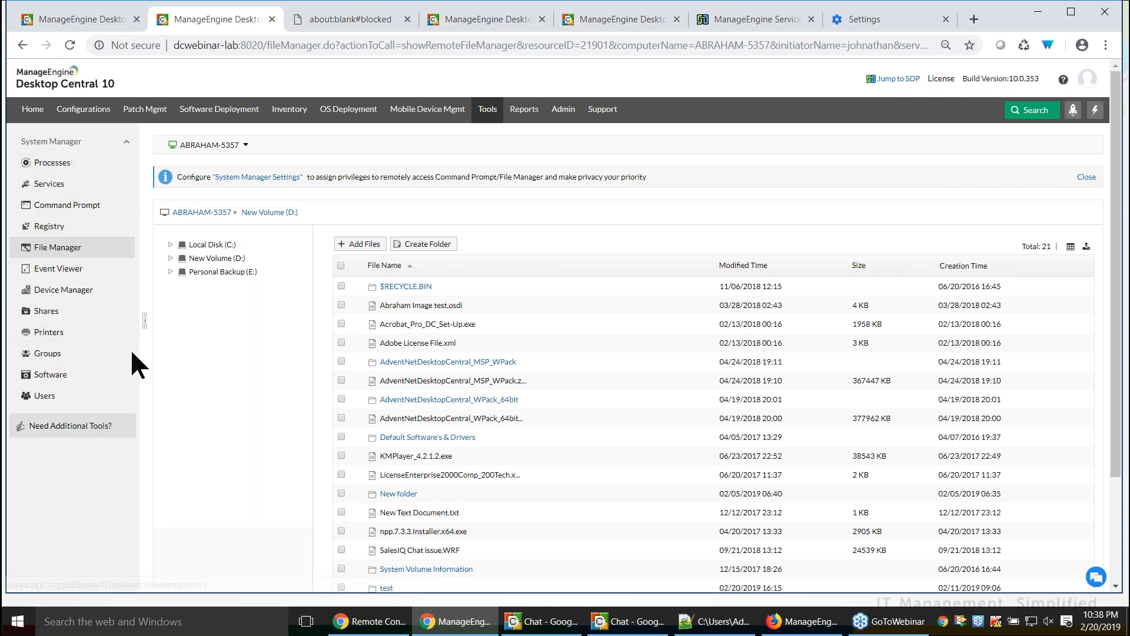
pyautogui.click(65, 273)
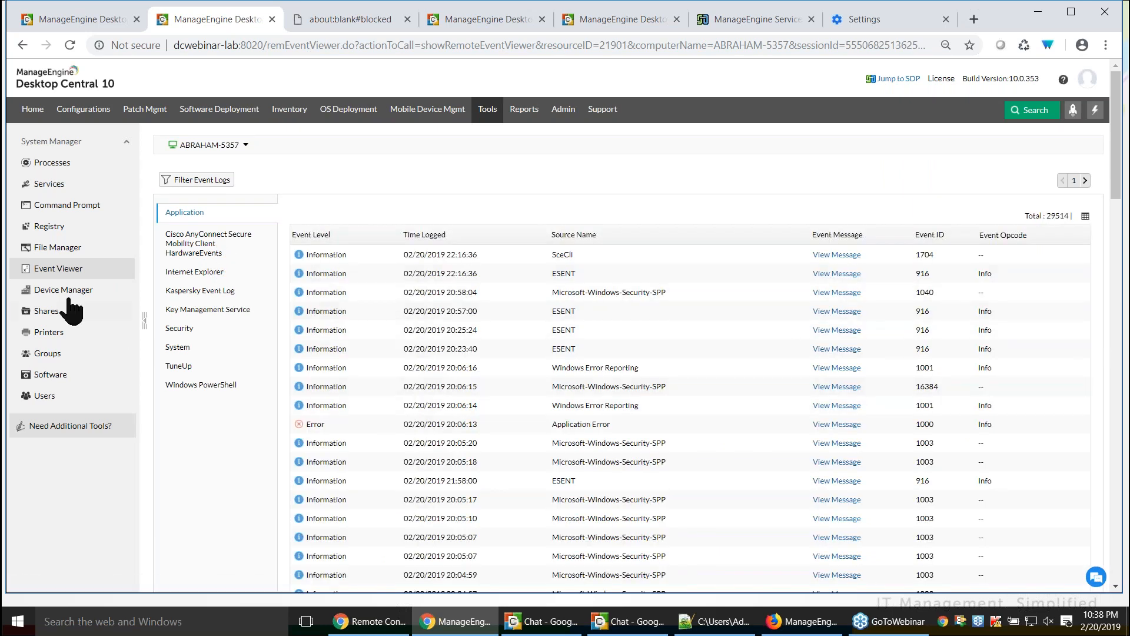
pyautogui.click(52, 291)
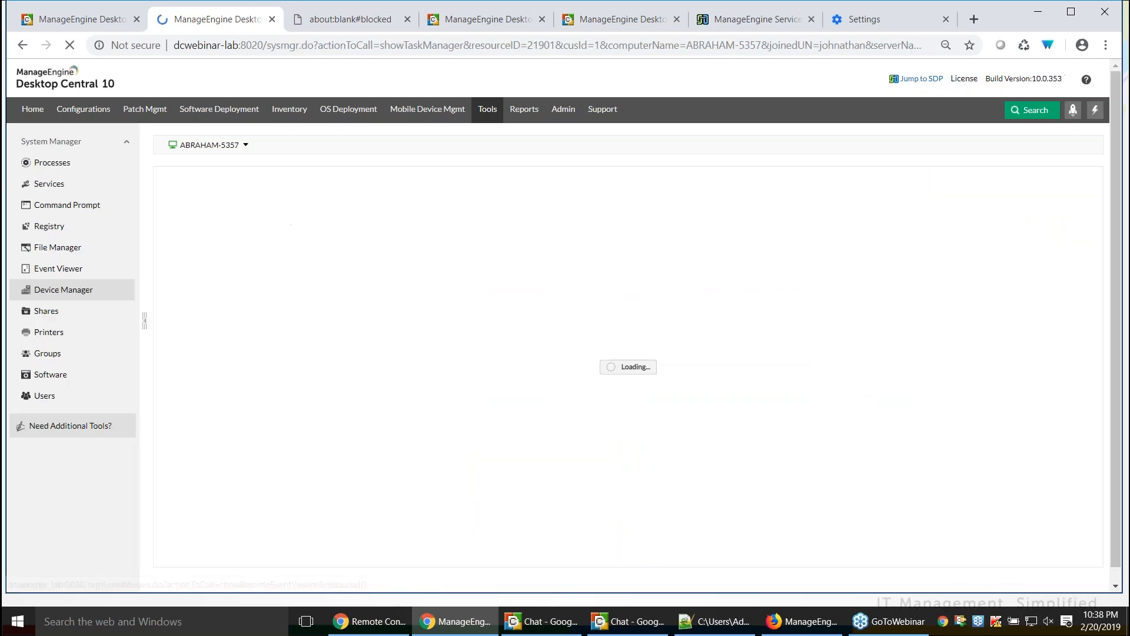
pyautogui.click(199, 226)
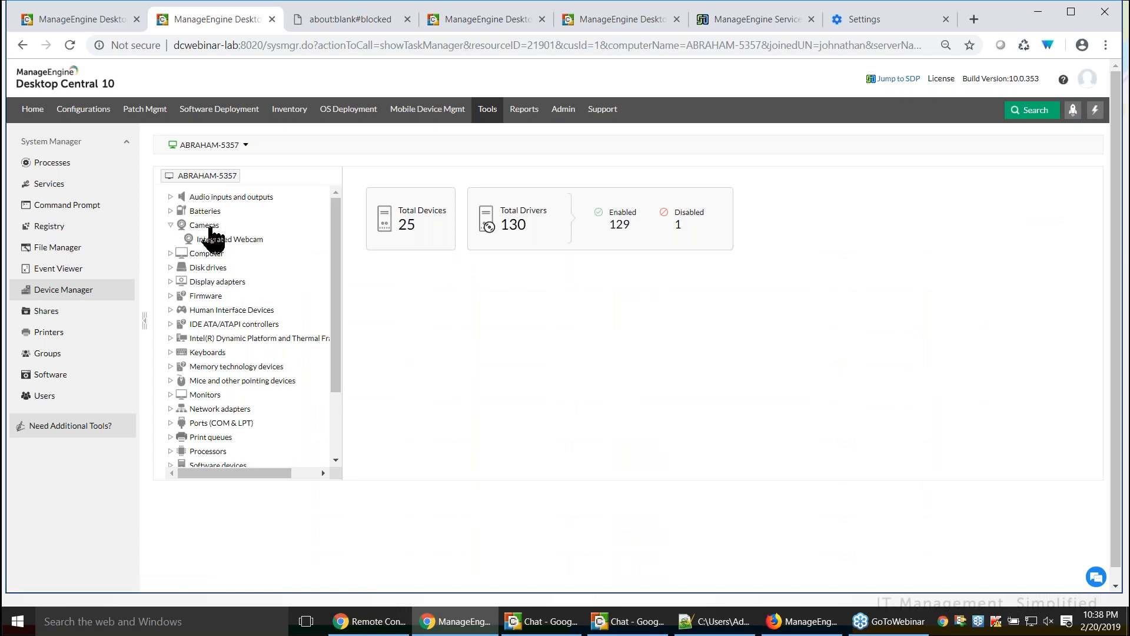
pyautogui.click(210, 226)
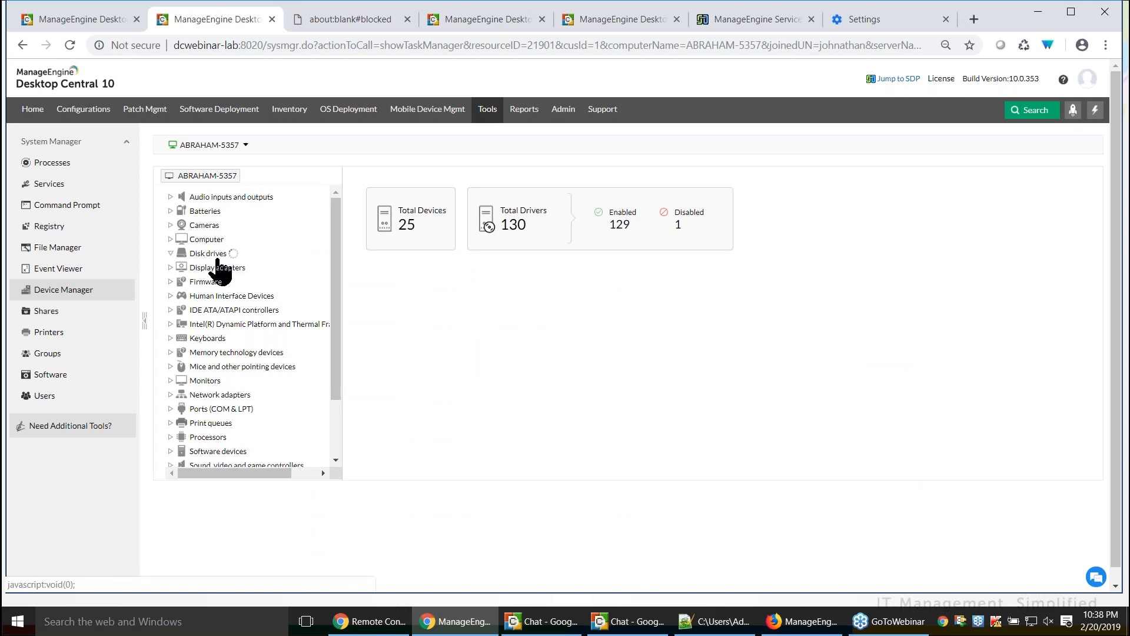
pyautogui.click(215, 254)
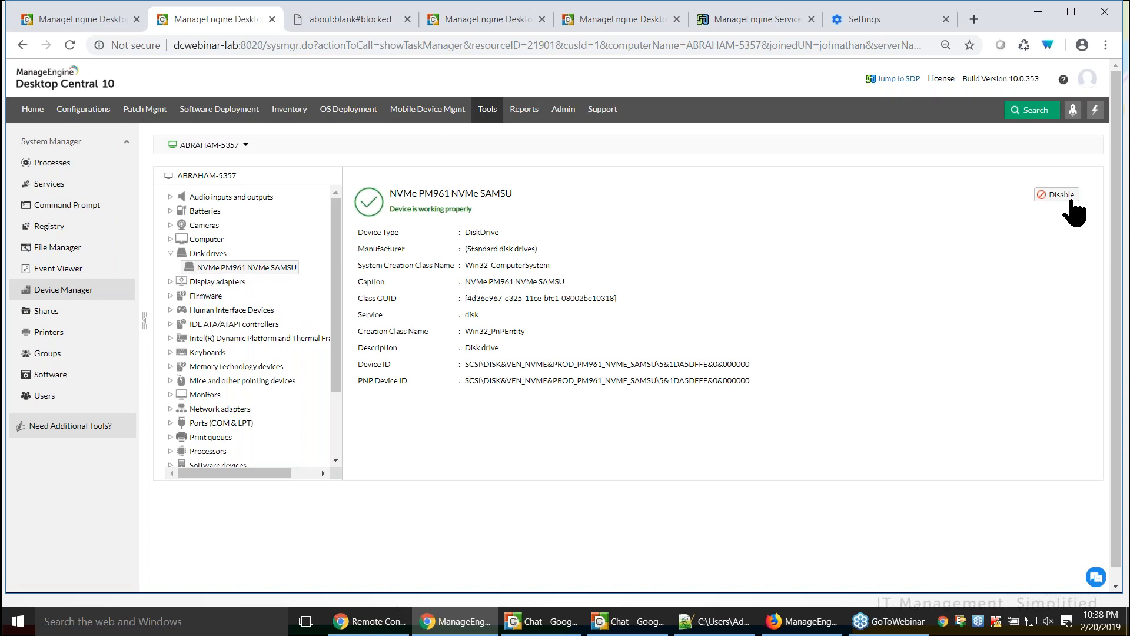
# Look through the shares, printers and local groups of ABRAHAM-5357
pyautogui.click(46, 311)
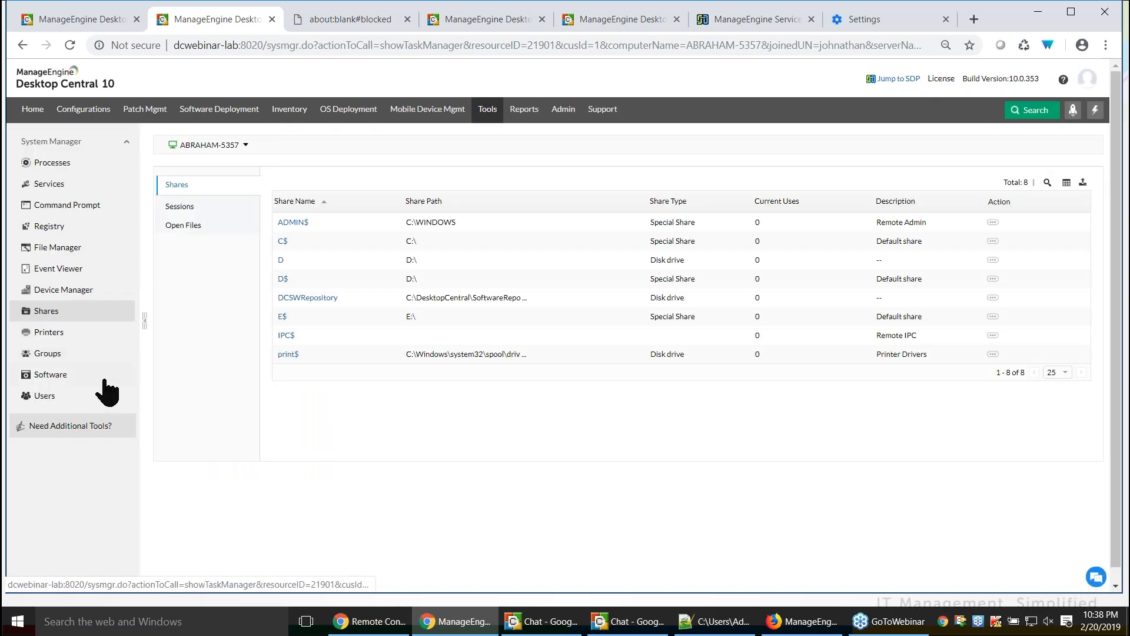
pyautogui.click(50, 333)
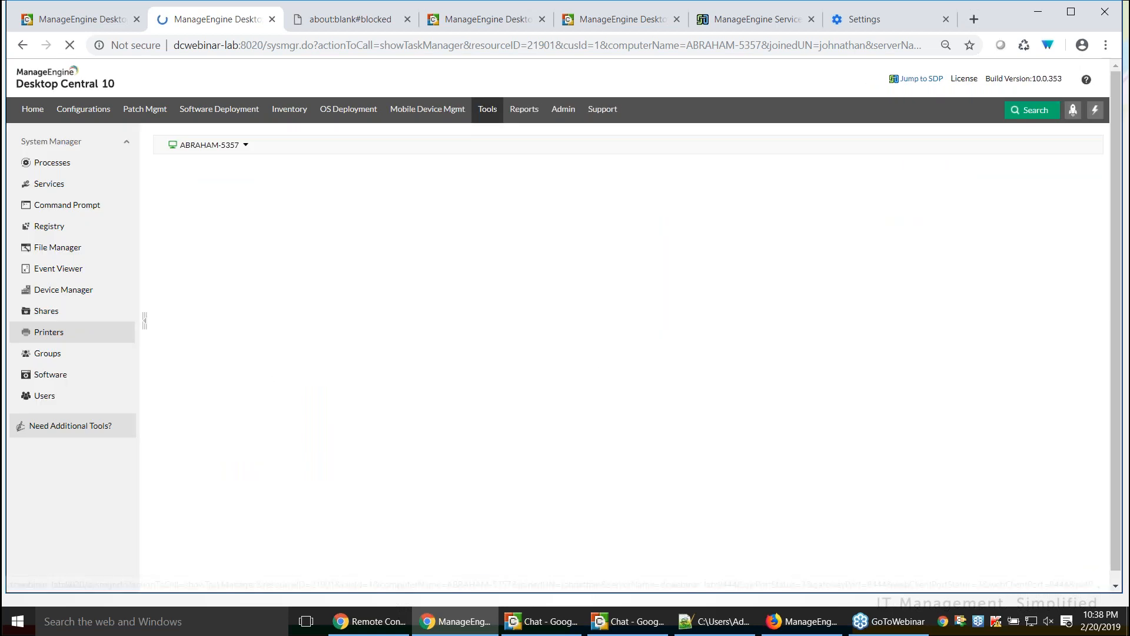
pyautogui.click(47, 353)
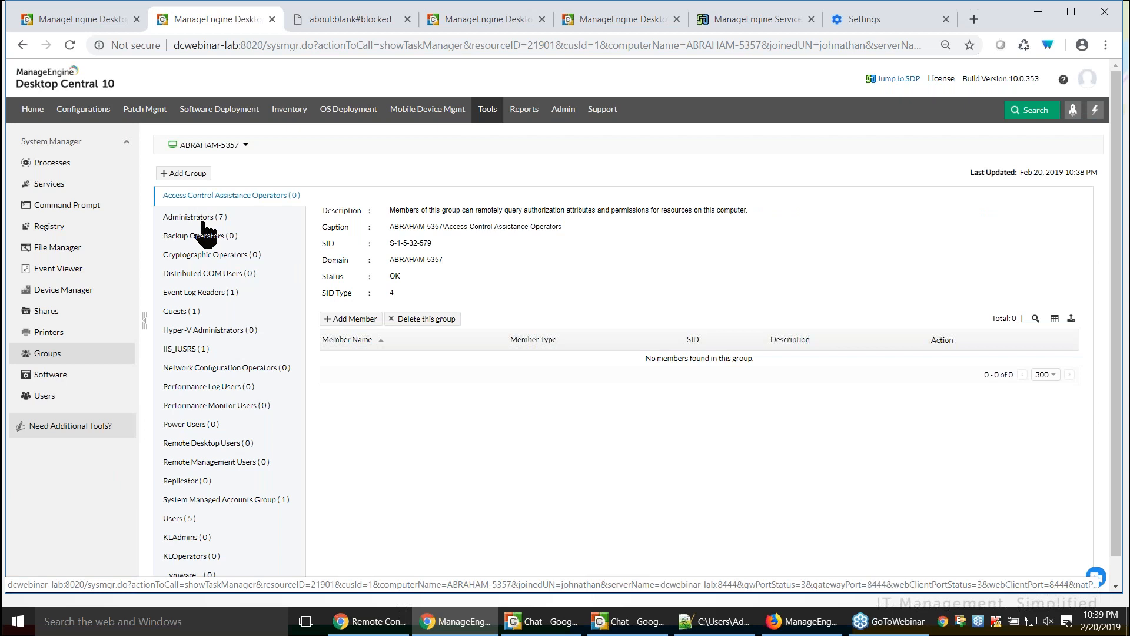
# View the installed software of ABRAHAM-5357, and highlight the SID of the ZOHOCORP domain account in its user list
pyautogui.click(53, 375)
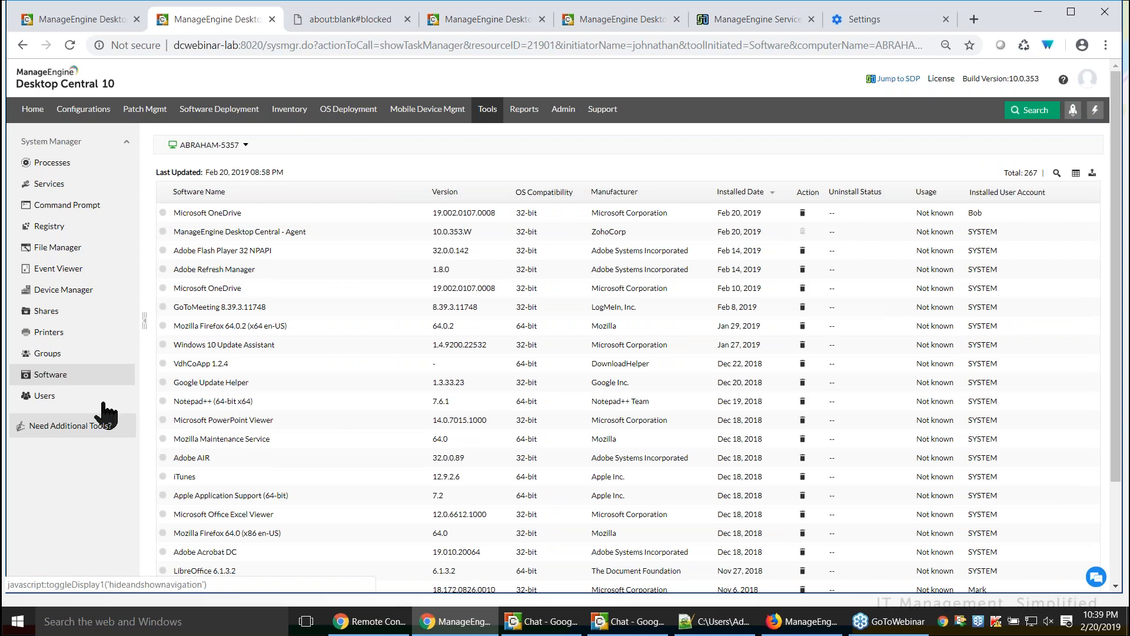
pyautogui.click(46, 398)
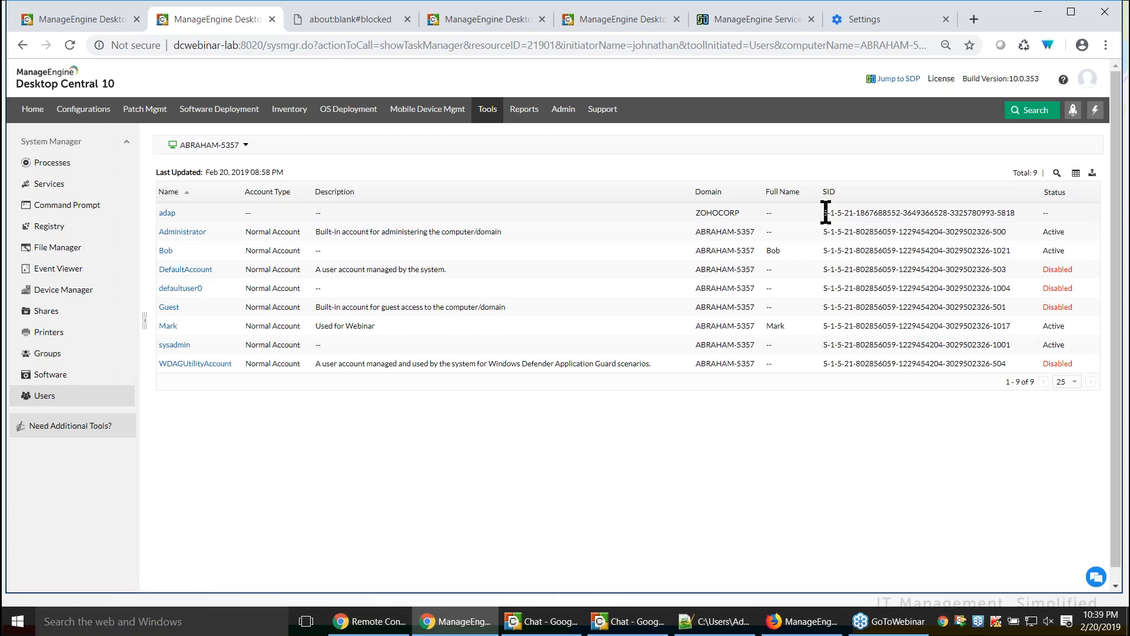
pyautogui.moveTo(825, 213); pyautogui.dragTo(1010, 216)
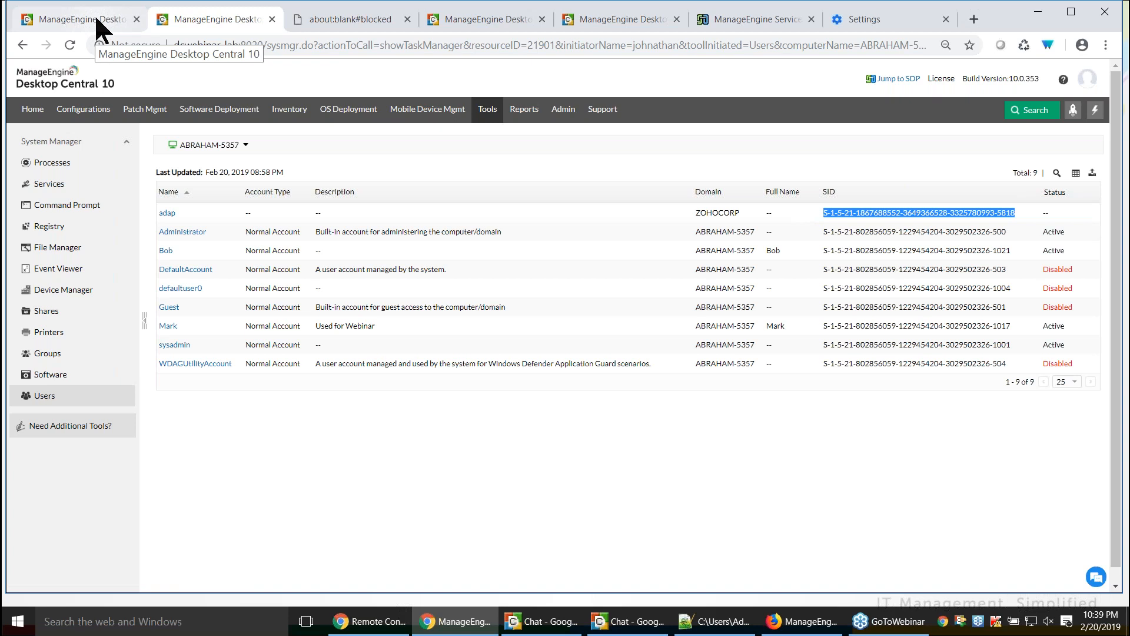
# Close the ABRAHAM-5357 session, open System Tools in the main console and start adding a new task
pyautogui.click(272, 19)
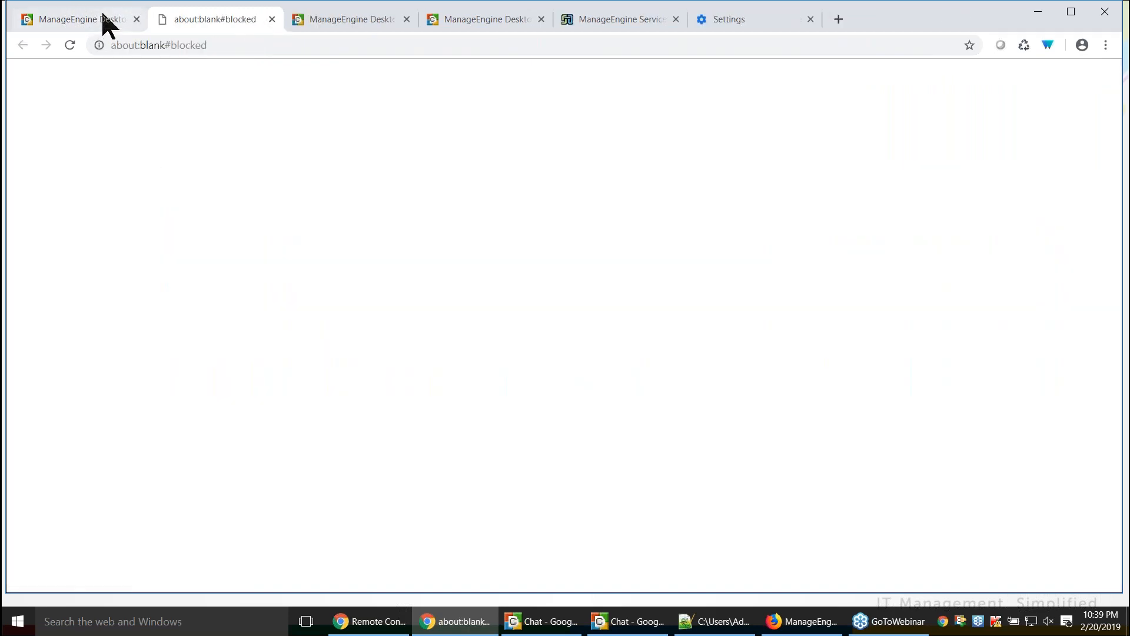
pyautogui.click(98, 19)
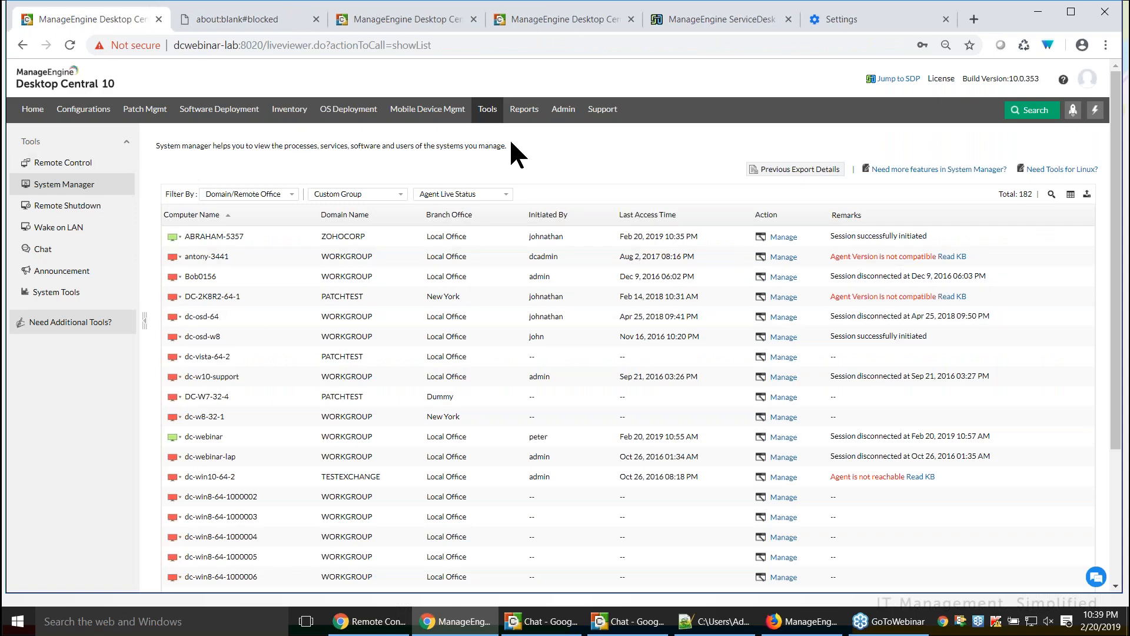
pyautogui.click(47, 299)
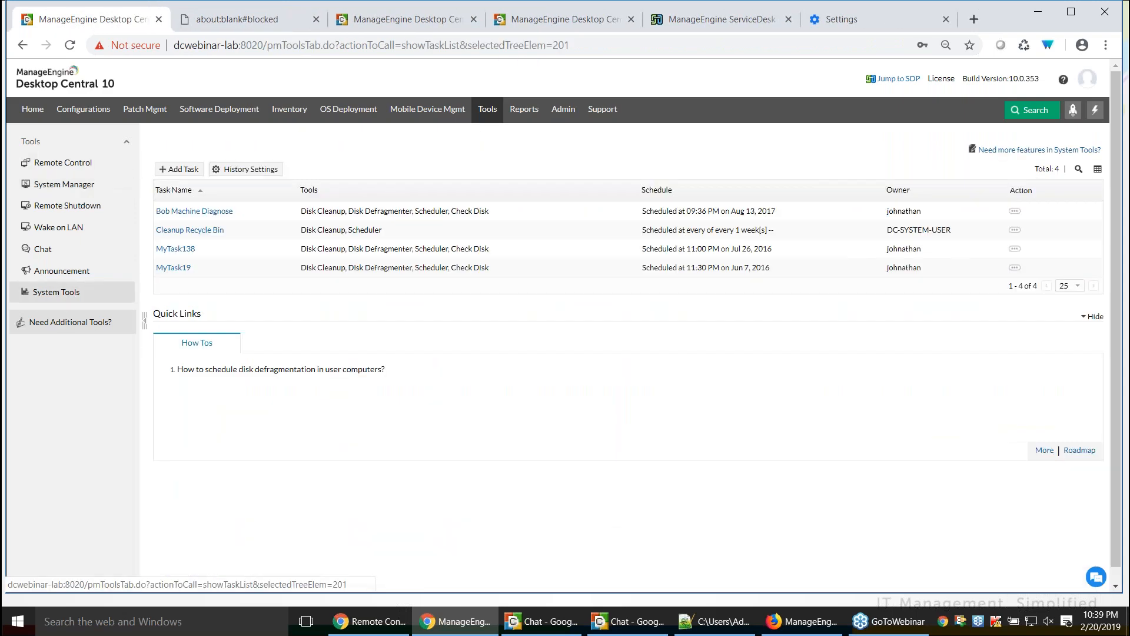
pyautogui.click(180, 171)
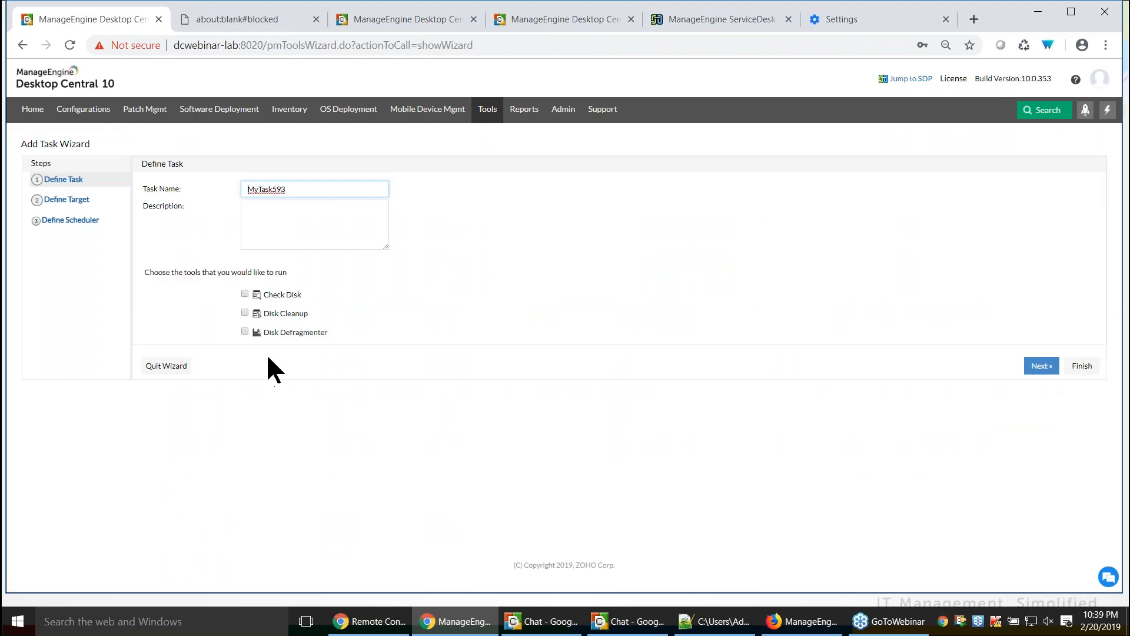
# Choose Check Disk, Disk Cleanup and Disk Defragmenter as the tools the new task runs, and continue to their options
pyautogui.click(245, 294)
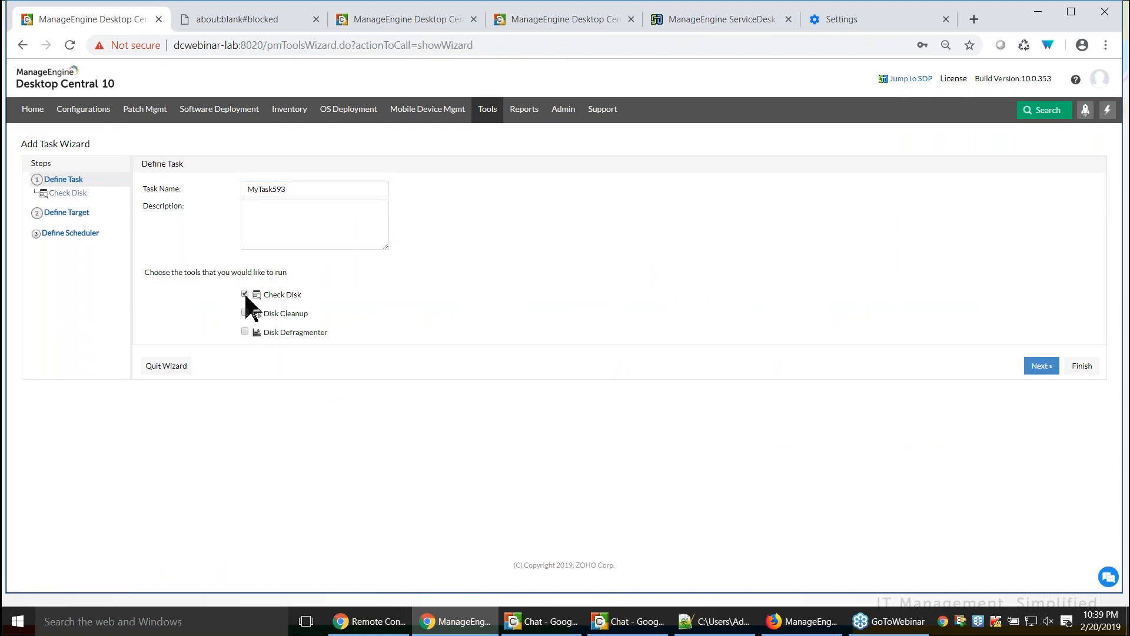
pyautogui.click(245, 313)
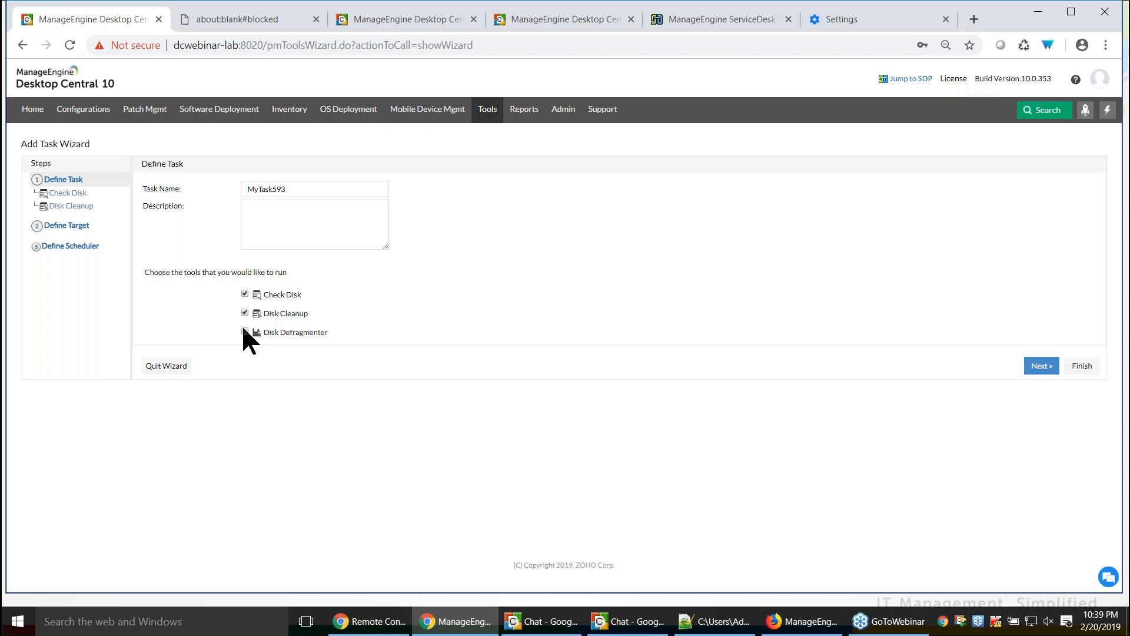
pyautogui.click(245, 332)
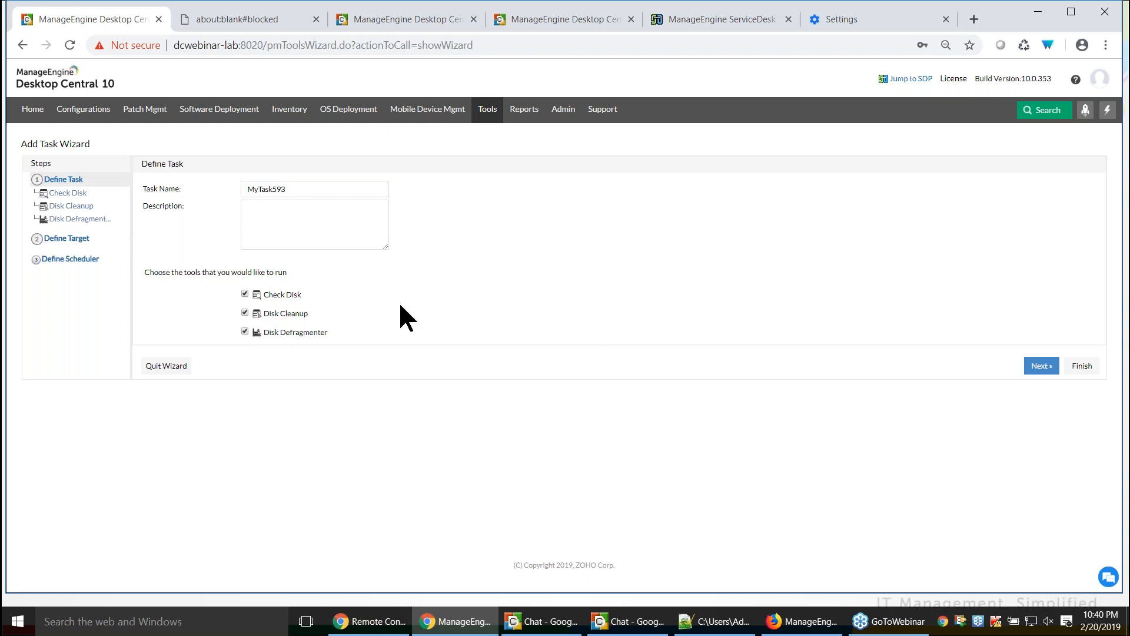
pyautogui.click(1043, 368)
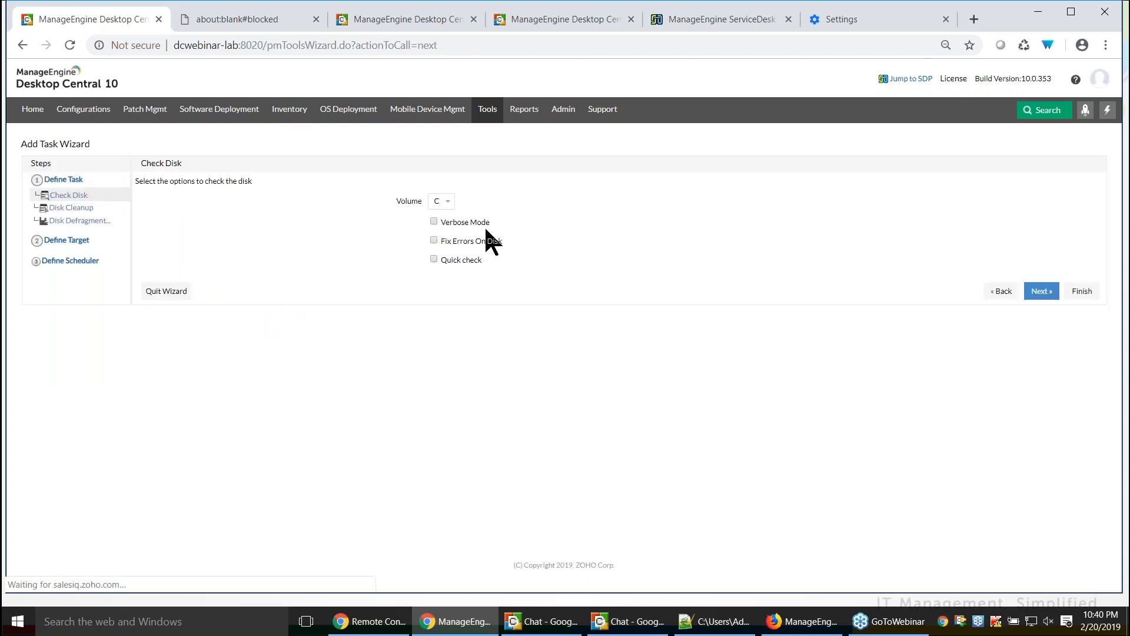
# Configure the disk check for volume D with Verbose Mode, Fix Errors On Disk and Quick check, and continue to Disk Cleanup
pyautogui.click(447, 201)
pyautogui.click(438, 225)
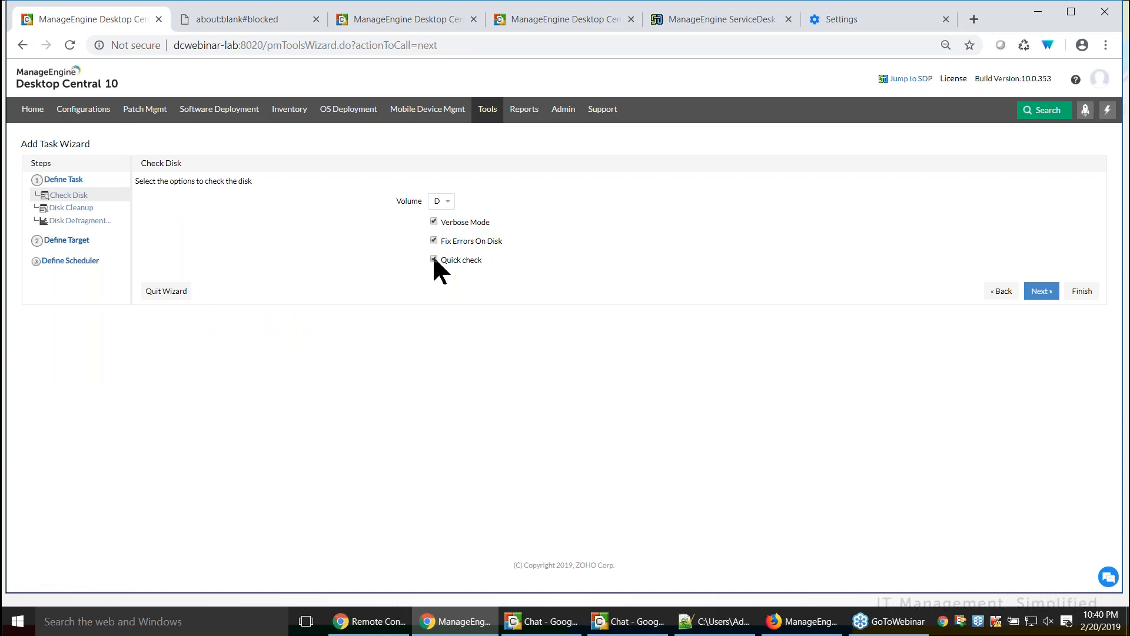
pyautogui.click(1039, 293)
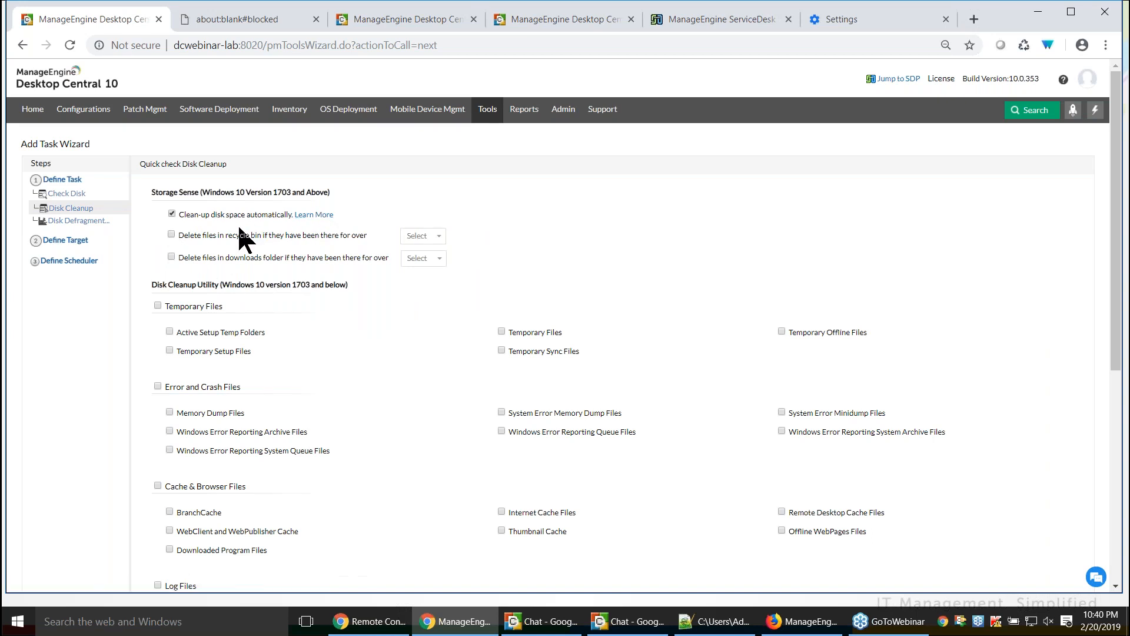
# Set Storage Sense to delete recycle bin and downloads folder files that have been there for over 1 Day
pyautogui.click(171, 235)
pyautogui.click(171, 257)
pyautogui.click(430, 261)
pyautogui.click(588, 244)
# Include the Temporary, Error and Crash, Cache & Browser, Log, Windows Installations and Backup and Restore categories in the cleanup, and continue to Disk Defragmenter
pyautogui.click(156, 386)
pyautogui.scroll(-4, 176, 330)
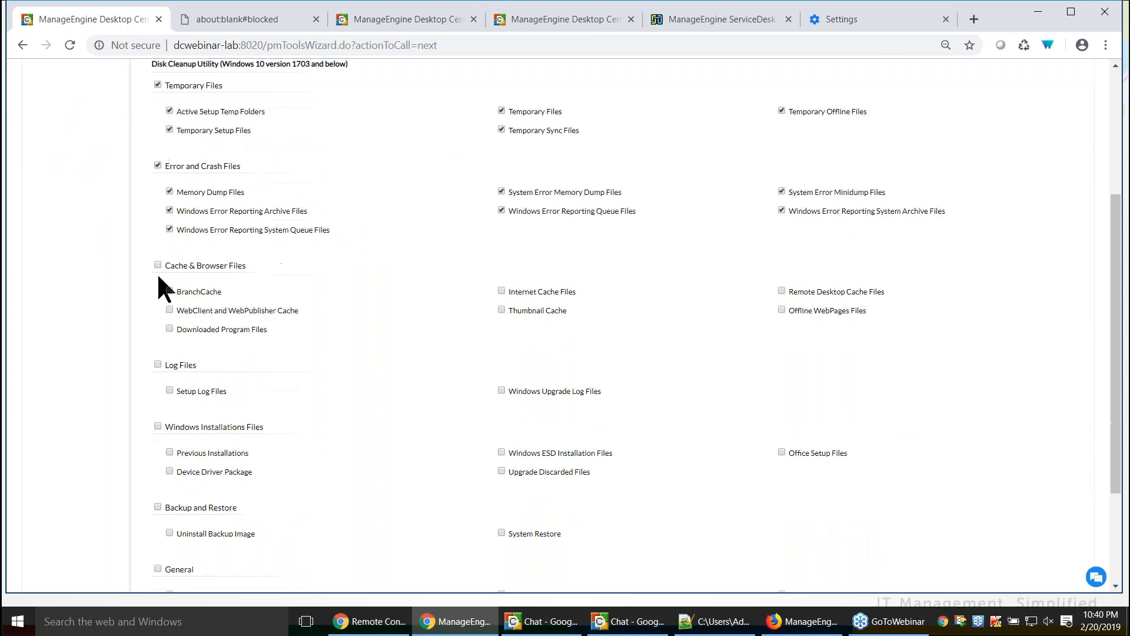
pyautogui.click(158, 265)
pyautogui.click(157, 364)
pyautogui.scroll(-3, 353, 382)
pyautogui.click(158, 352)
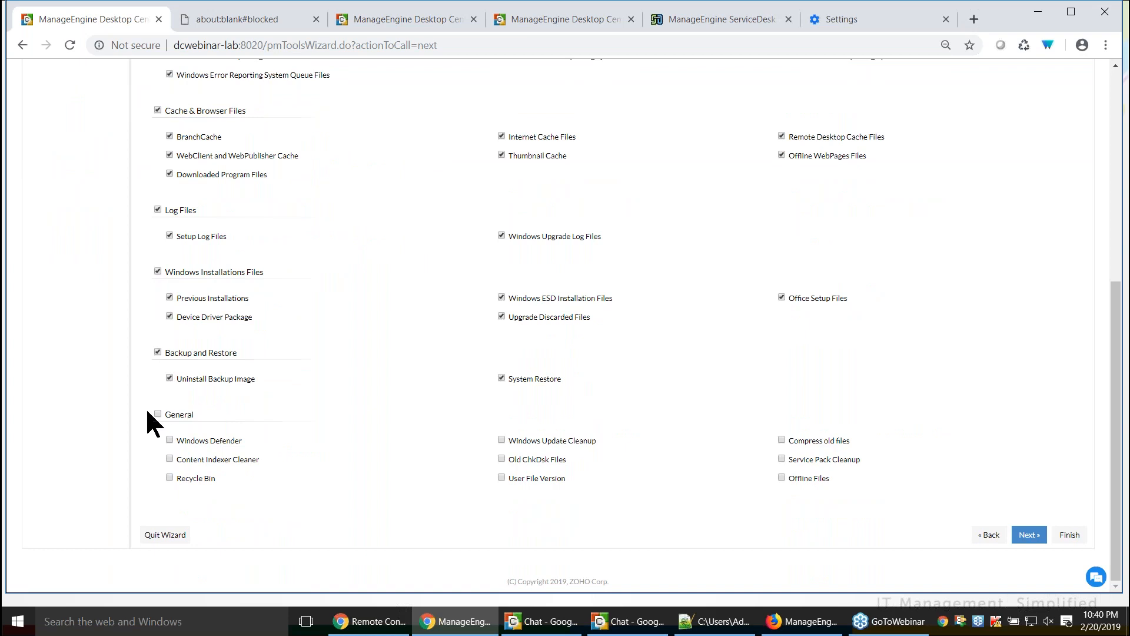
pyautogui.scroll(6, 404, 409)
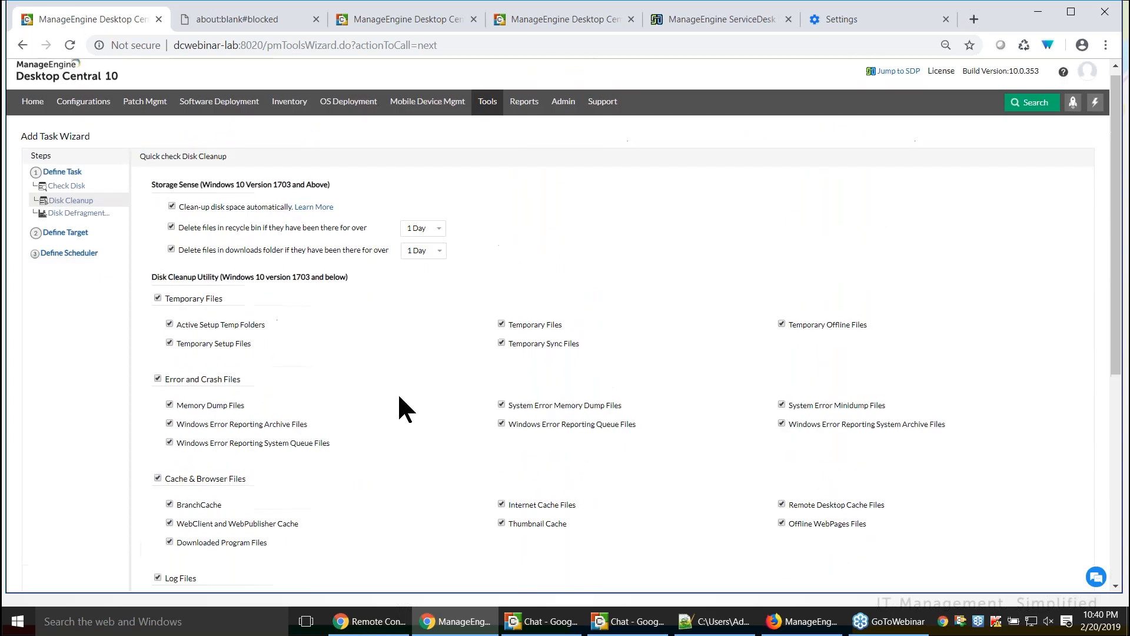
pyautogui.scroll(-6, 783, 468)
pyautogui.click(1025, 535)
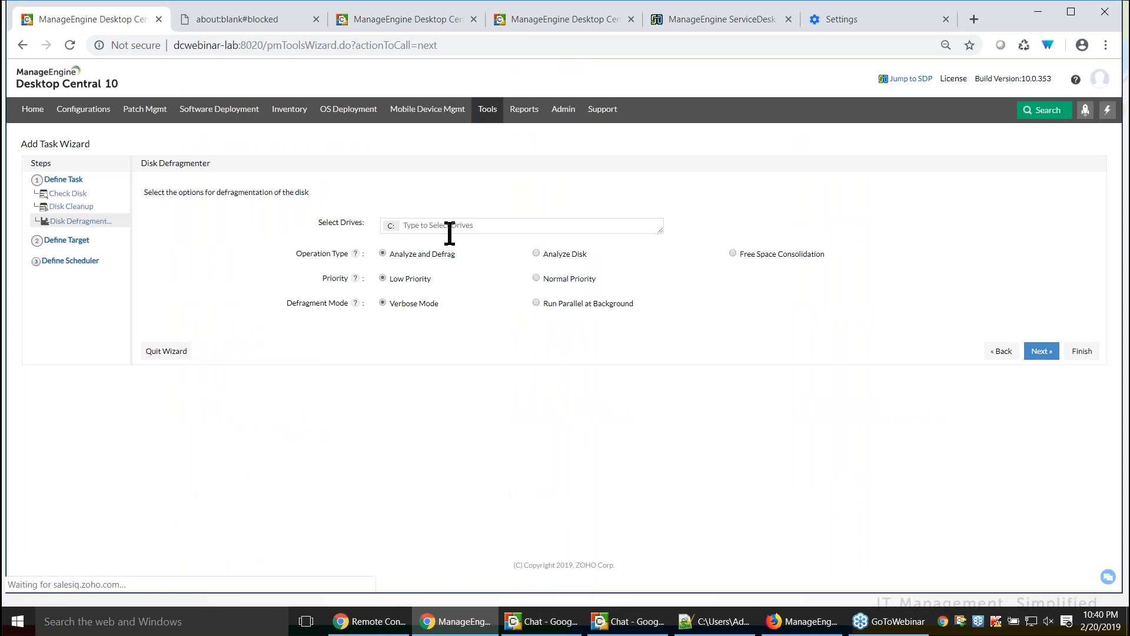
# Select drives C:, D:, E: and F: for defragmentation, check the operation and priority help, and continue to the target definition
pyautogui.click(424, 223)
pyautogui.click(393, 272)
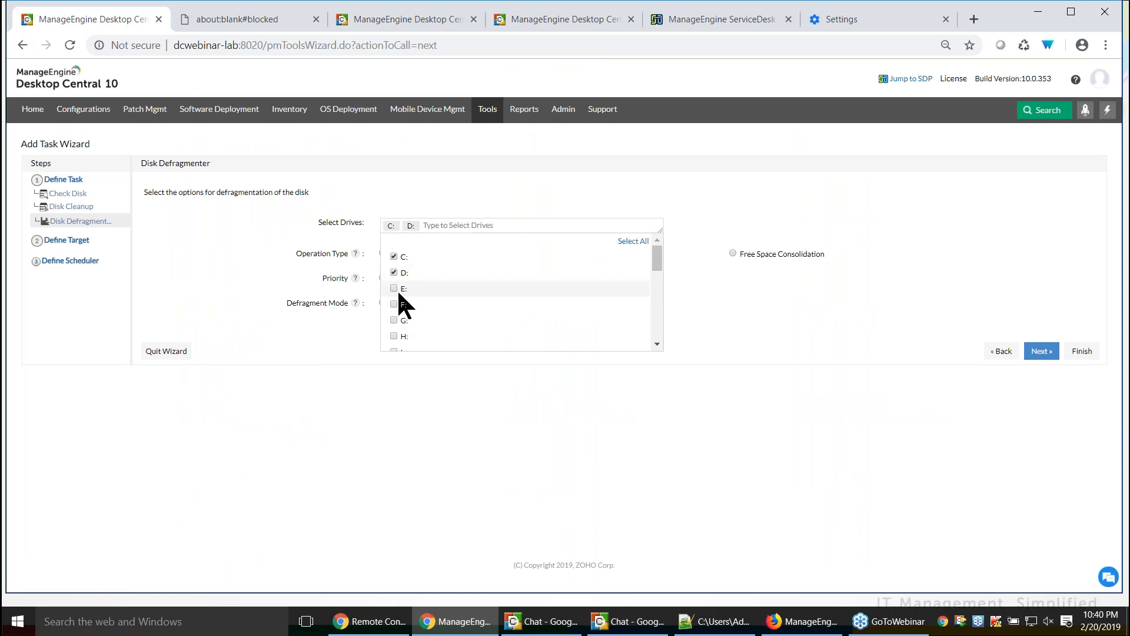
pyautogui.click(394, 288)
pyautogui.click(393, 304)
pyautogui.click(451, 444)
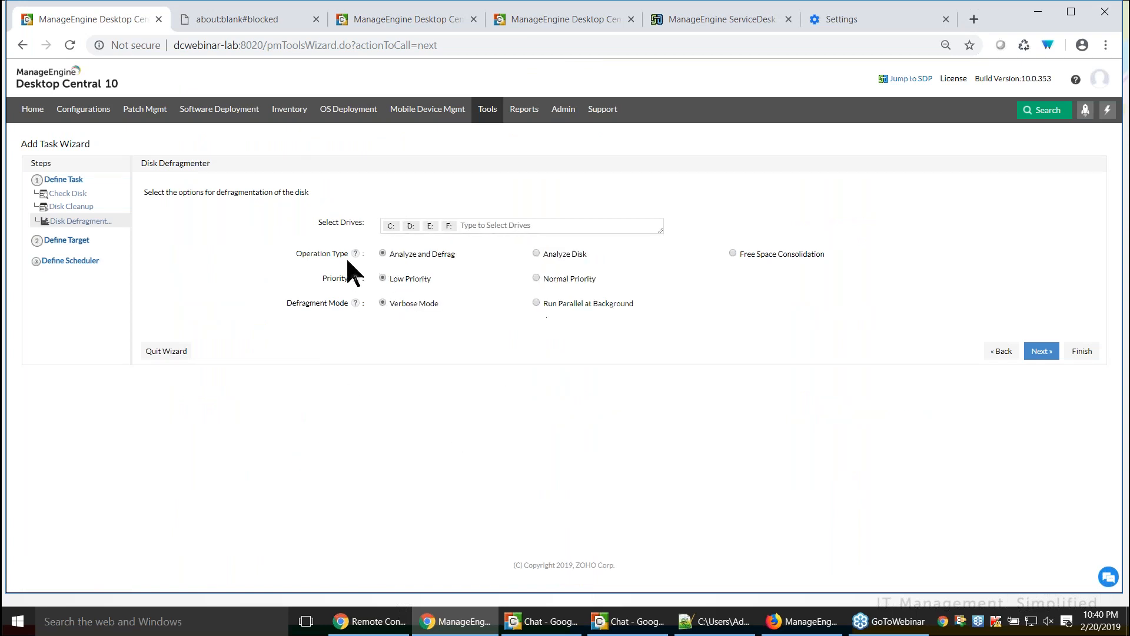
pyautogui.moveTo(356, 280)
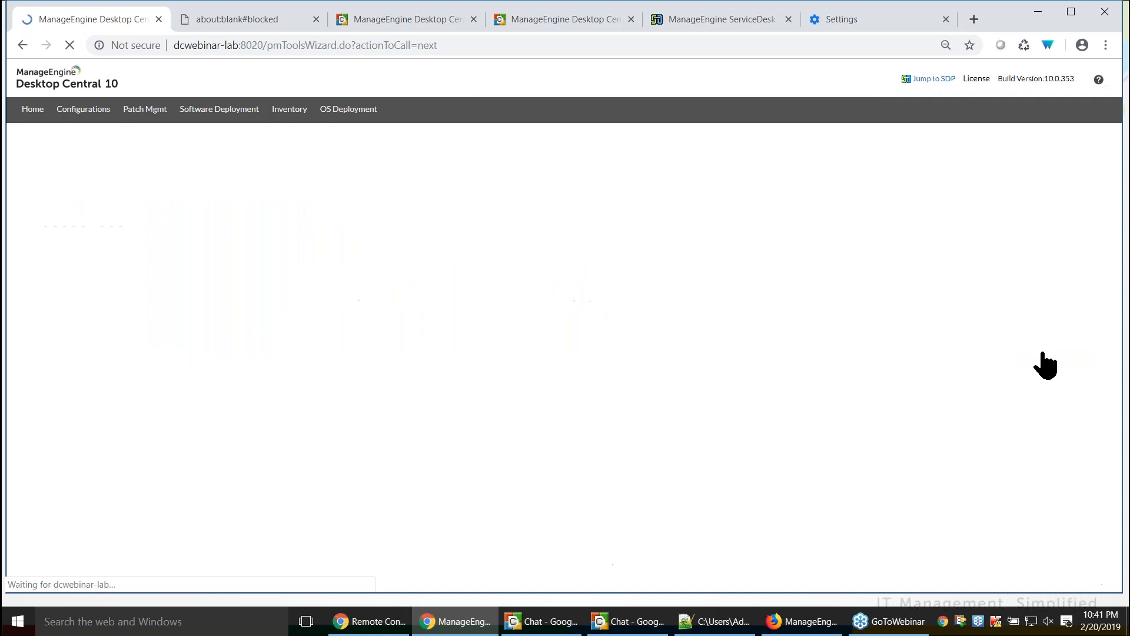
# Browse the remote offices and domains, and choose Local Office as the task's target
pyautogui.click(539, 206)
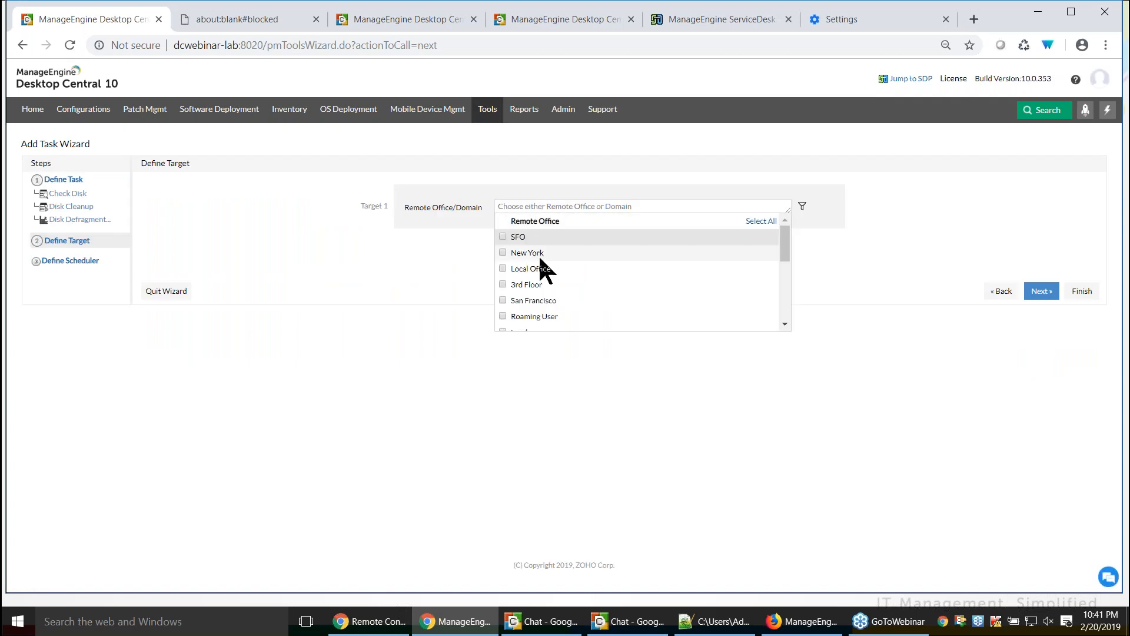
pyautogui.scroll(-3, 537, 288)
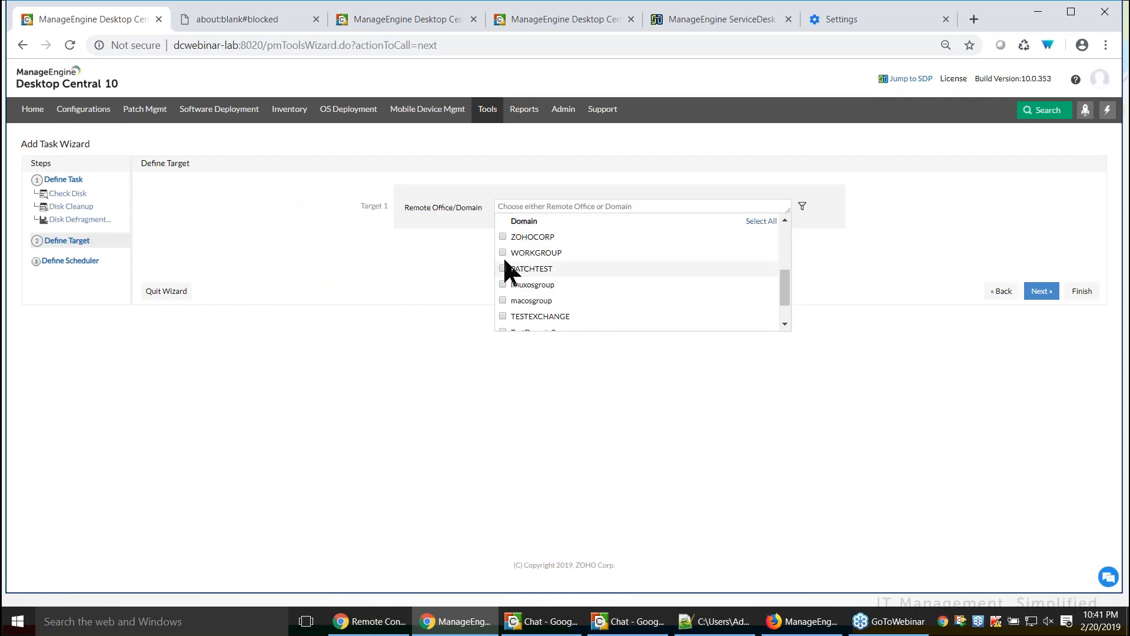
pyautogui.scroll(-2, 506, 259)
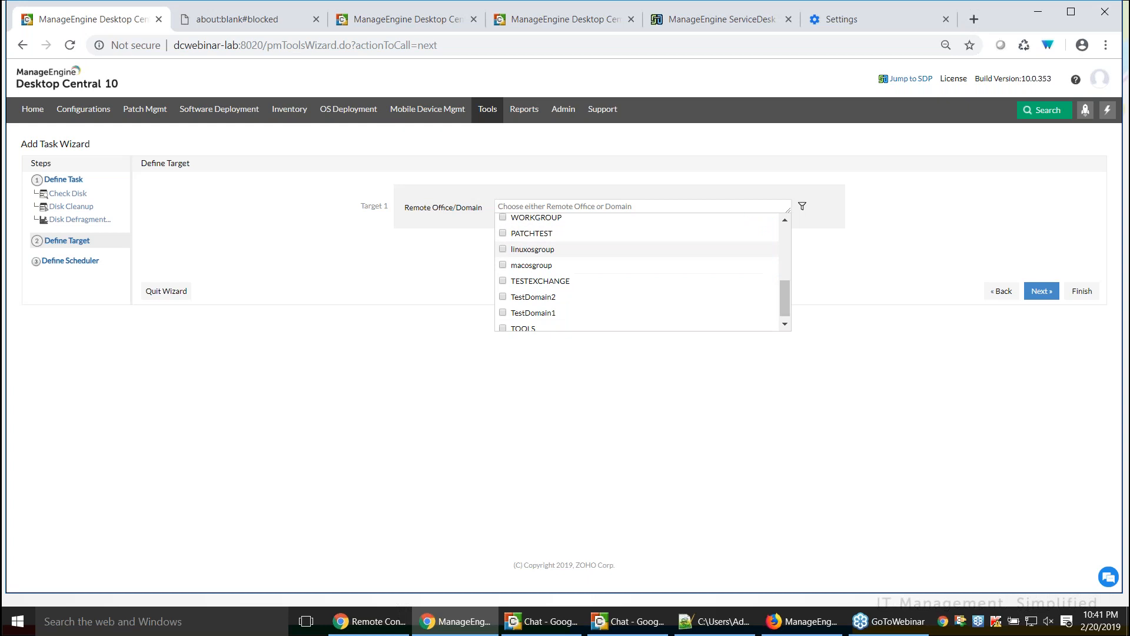
pyautogui.scroll(6, 513, 277)
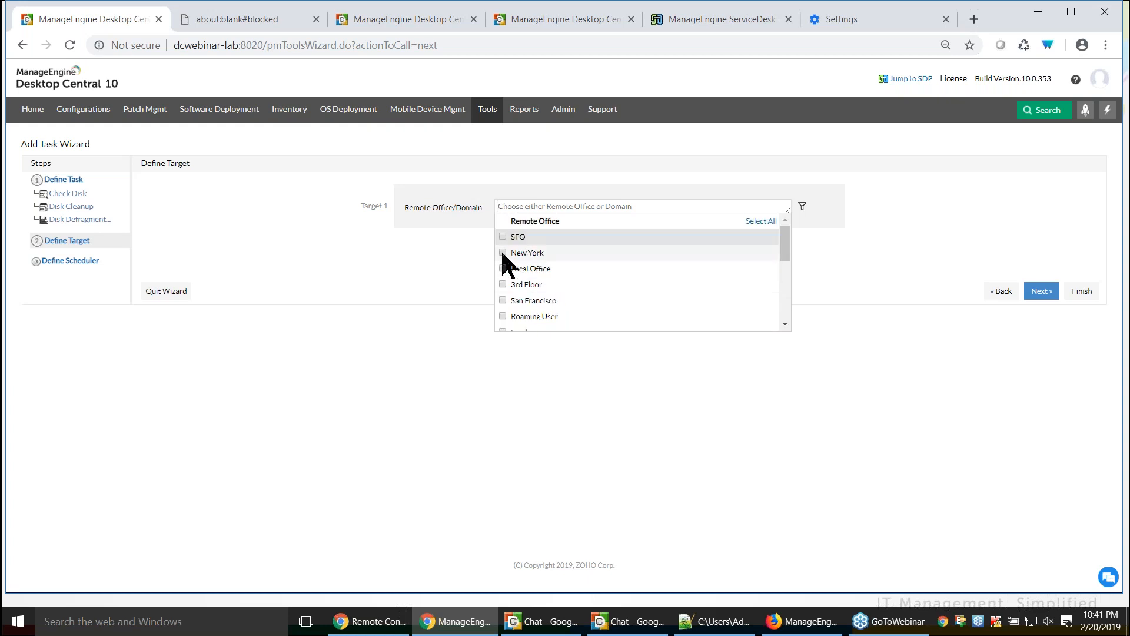
pyautogui.click(503, 269)
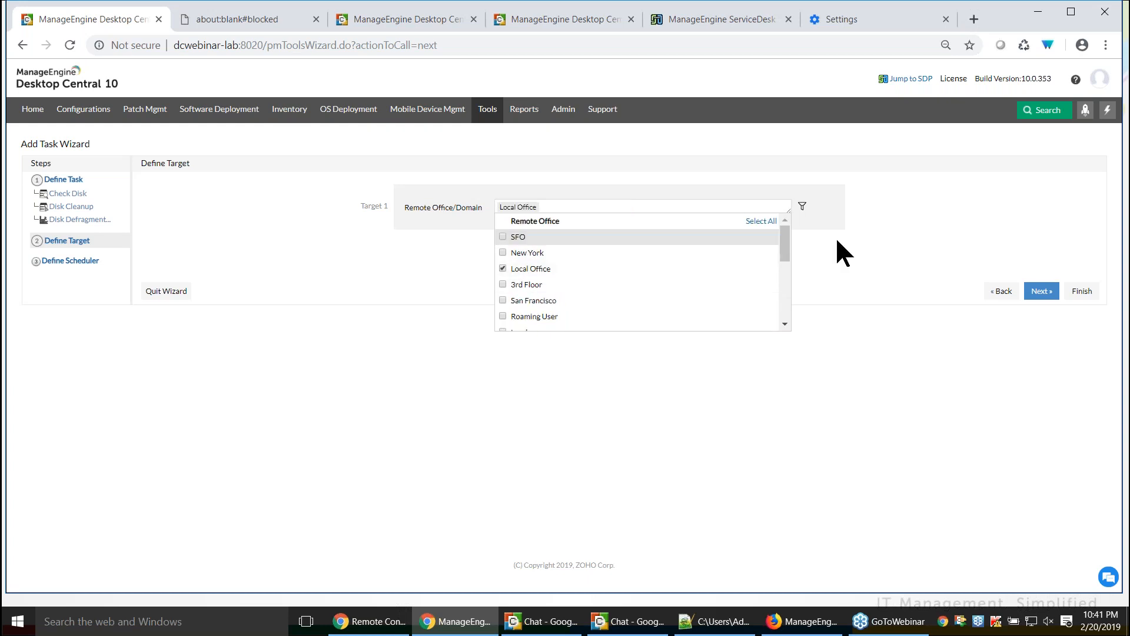
# Filter the Local Office target by Computer to ABRAHAM-5357, check the other filter criteria, and continue to the scheduler
pyautogui.click(802, 207)
pyautogui.click(488, 245)
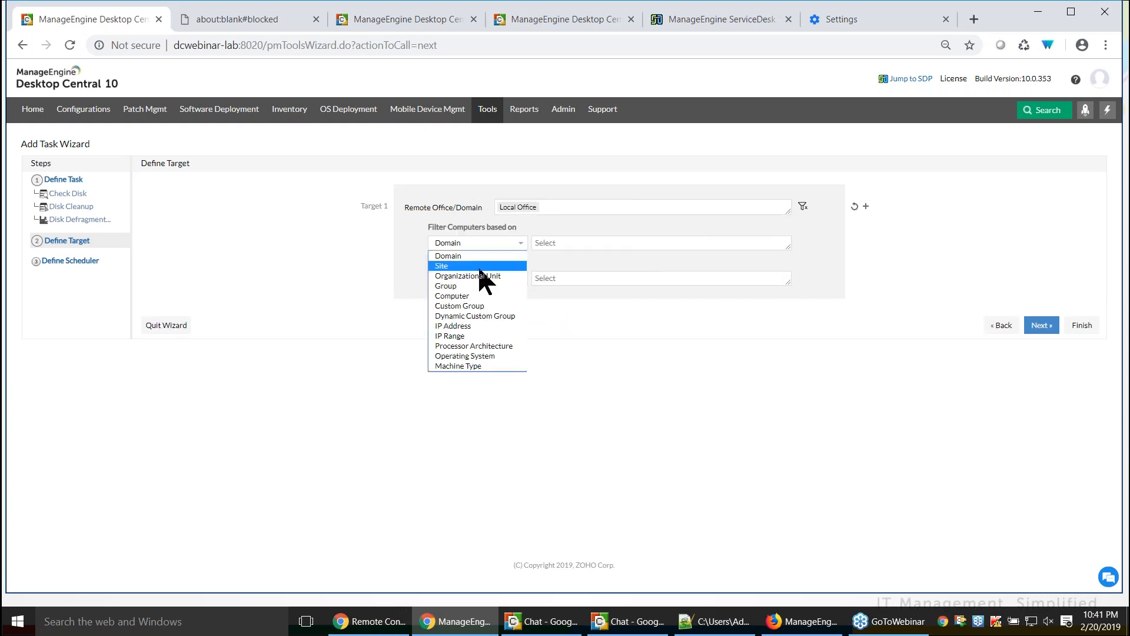
pyautogui.click(479, 296)
pyautogui.click(566, 243)
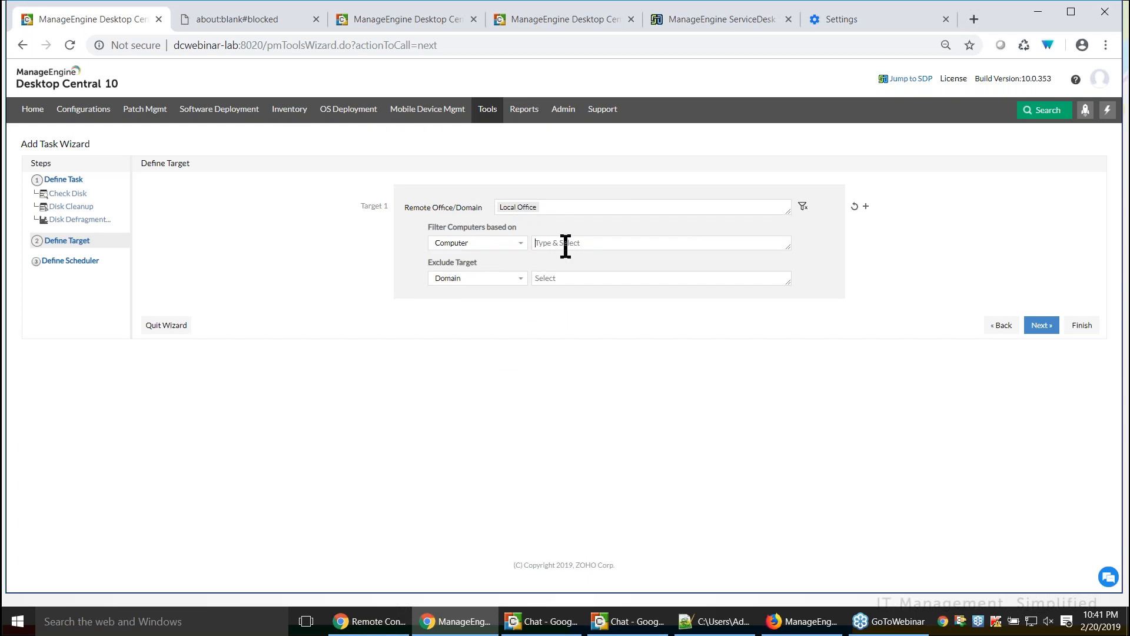
pyautogui.write('abr')
pyautogui.click(581, 274)
pyautogui.click(680, 359)
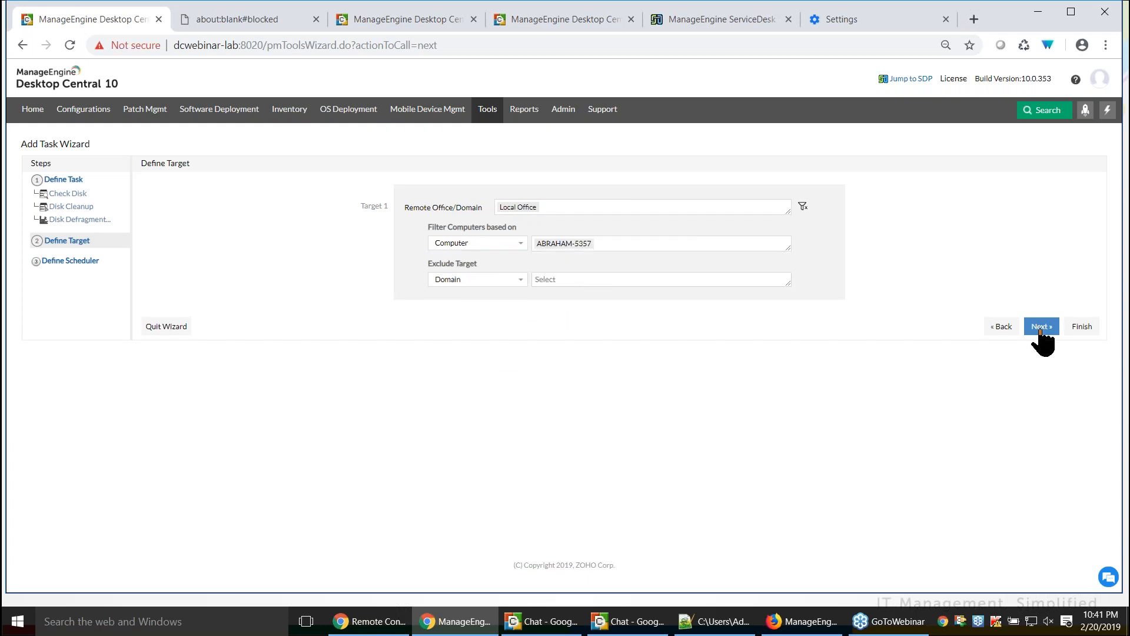
pyautogui.click(502, 243)
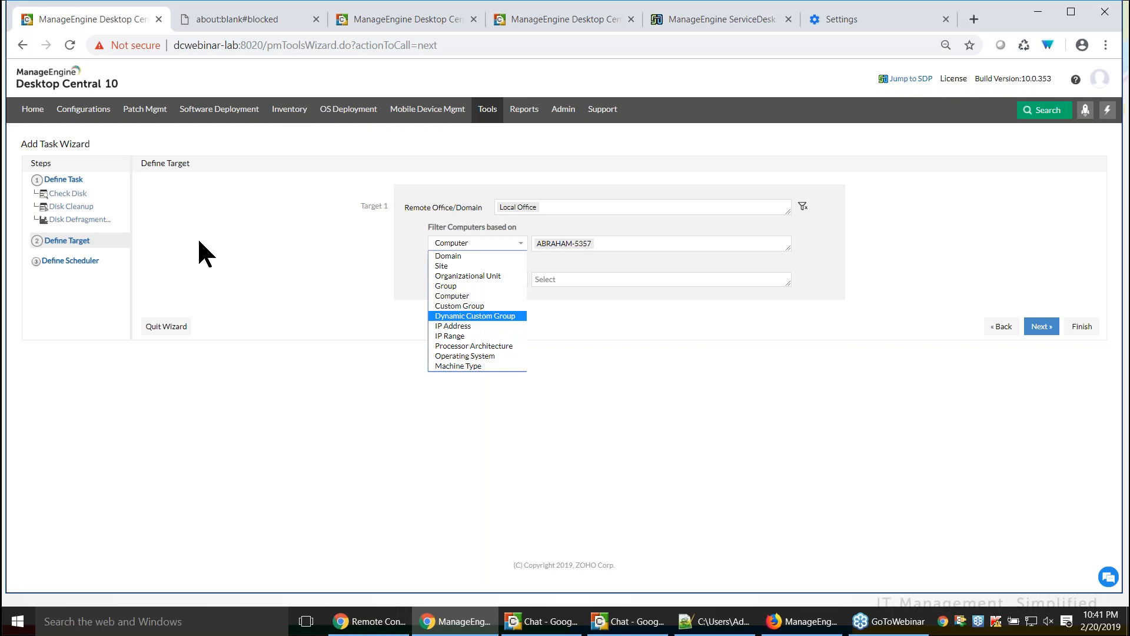
pyautogui.click(1040, 329)
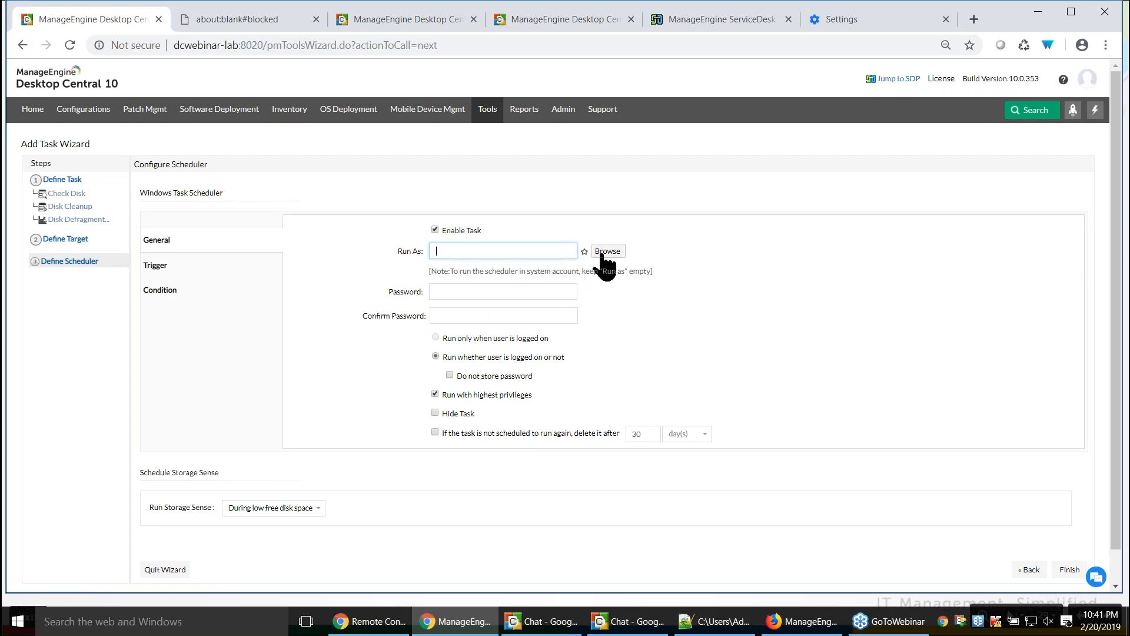
# Look at the scheduler's Run As and trigger settings, previewing the Weekly frequency before going back to Days
pyautogui.click(464, 251)
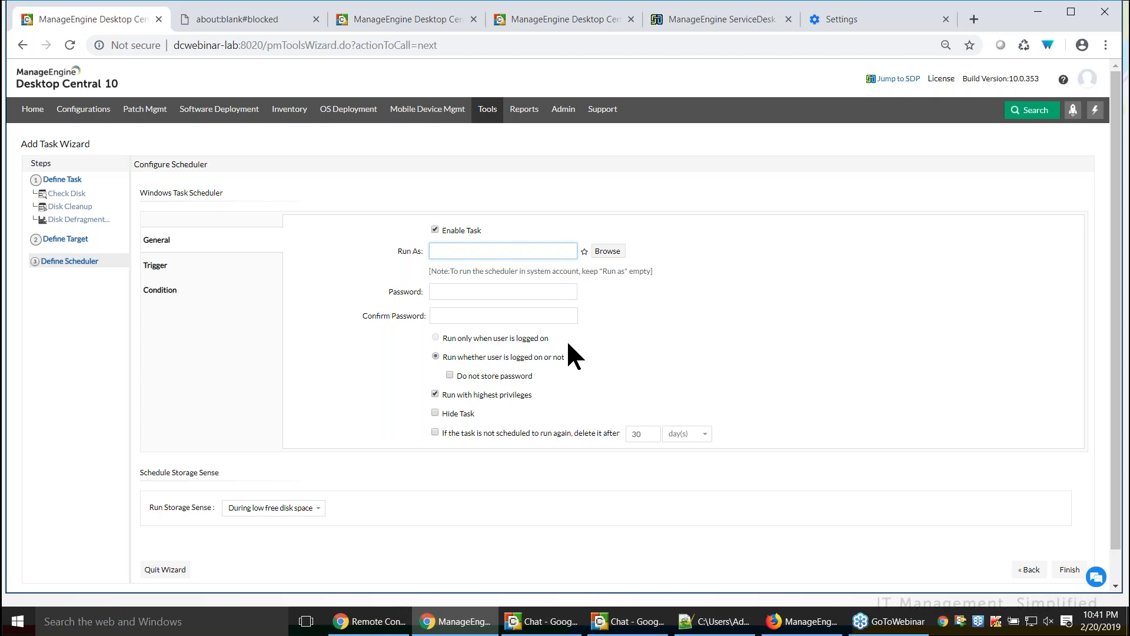
pyautogui.click(157, 263)
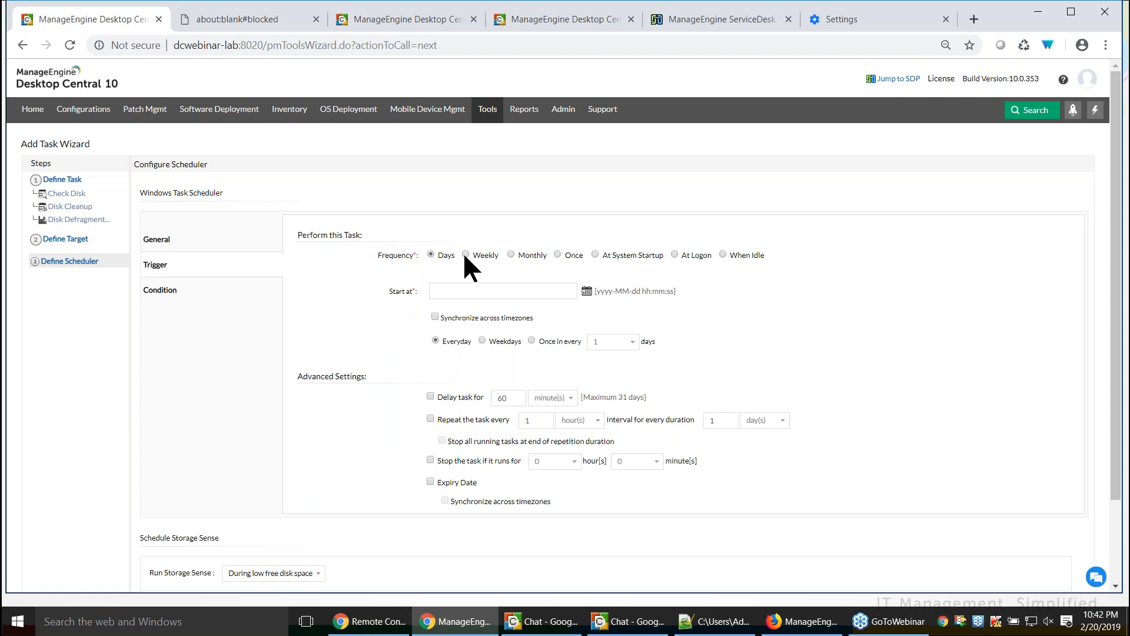
pyautogui.click(466, 254)
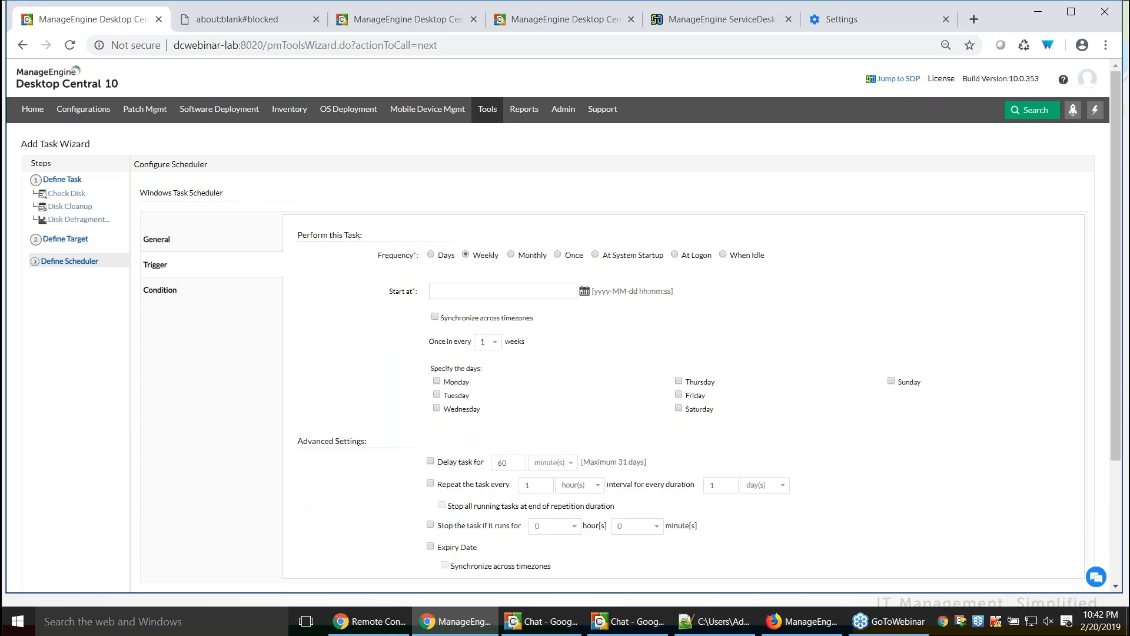
pyautogui.click(430, 254)
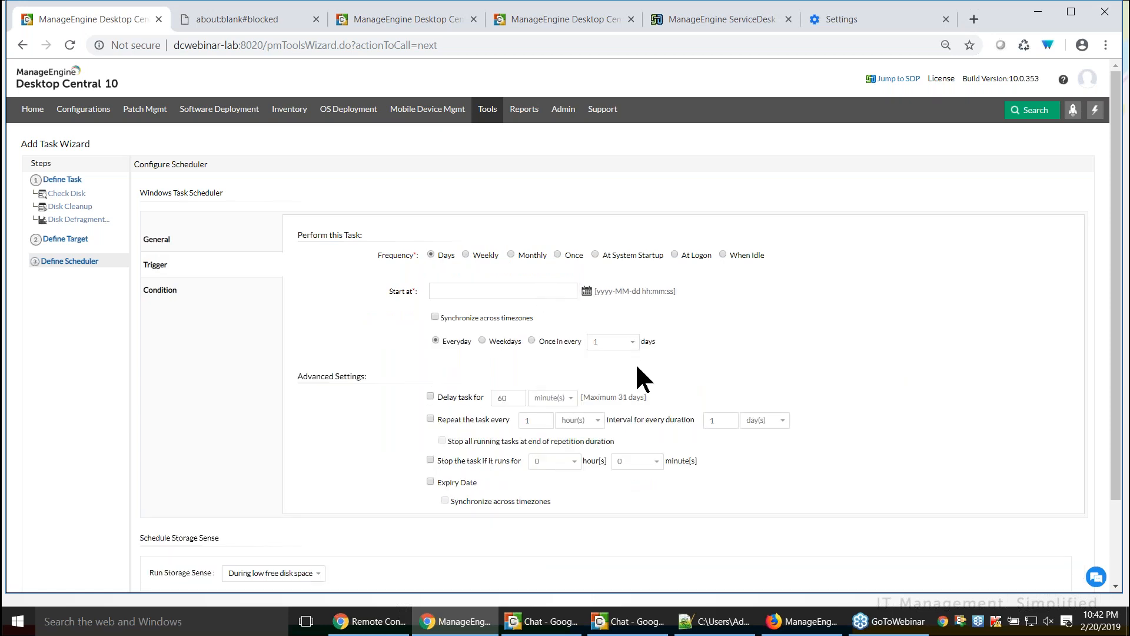
# Examine the trigger's advanced settings for delay, repetition, run-time limit and expiry date, leaving them switched off, and review the Storage Sense schedule
pyautogui.click(429, 395)
pyautogui.click(429, 395)
pyautogui.click(428, 417)
pyautogui.click(429, 417)
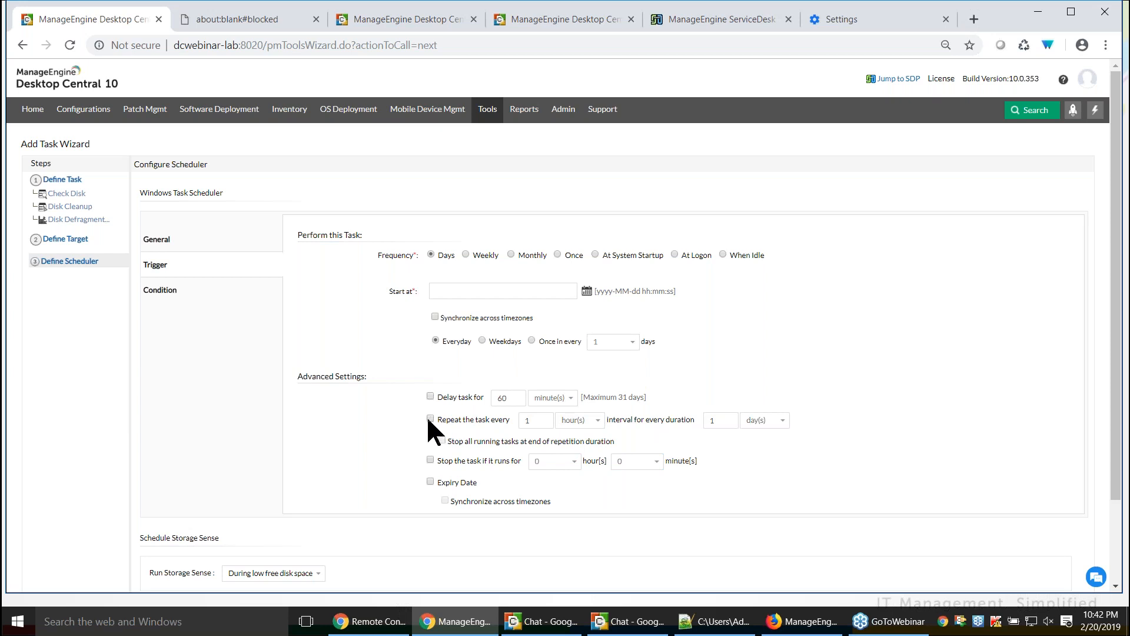
pyautogui.click(429, 459)
pyautogui.click(429, 481)
pyautogui.click(429, 481)
pyautogui.scroll(-3, 354, 423)
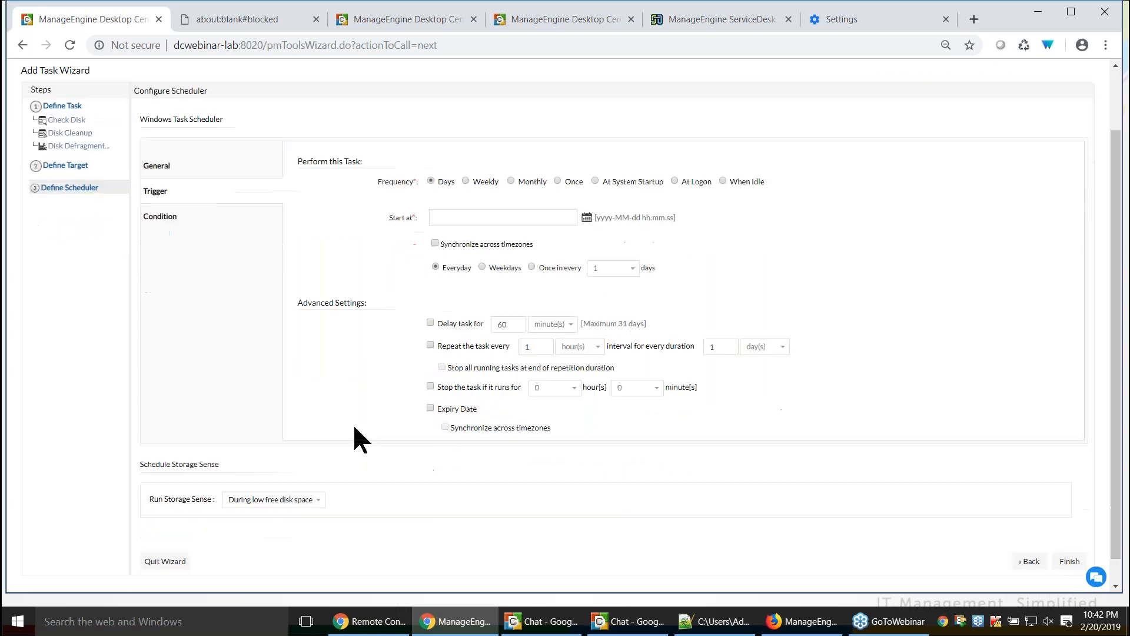
pyautogui.scroll(3, 354, 424)
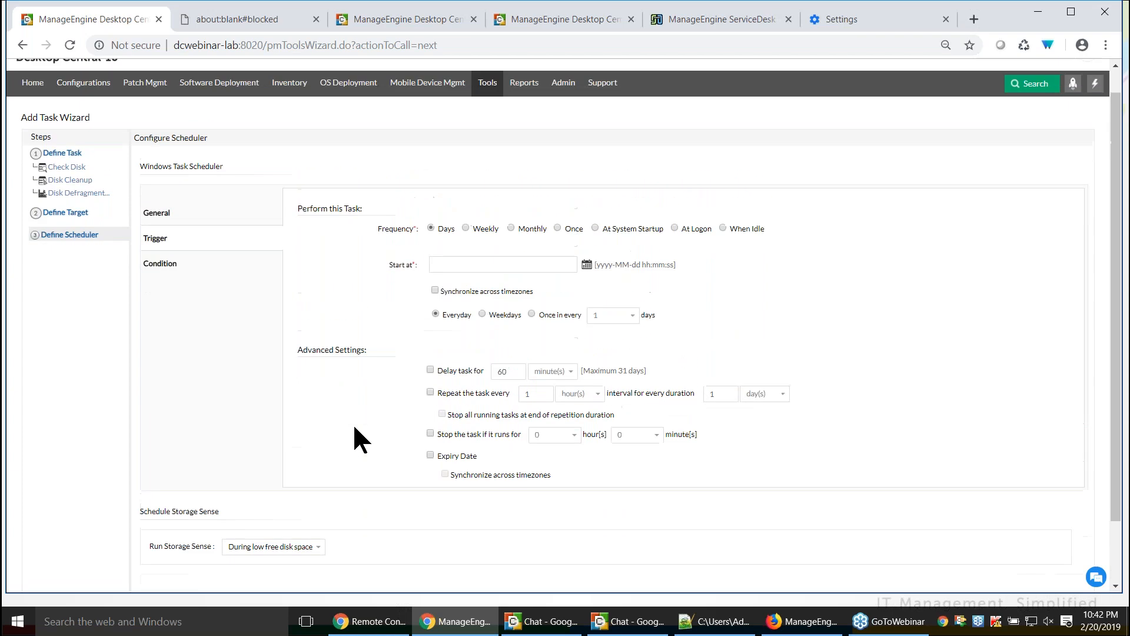
pyautogui.scroll(-3, 412, 379)
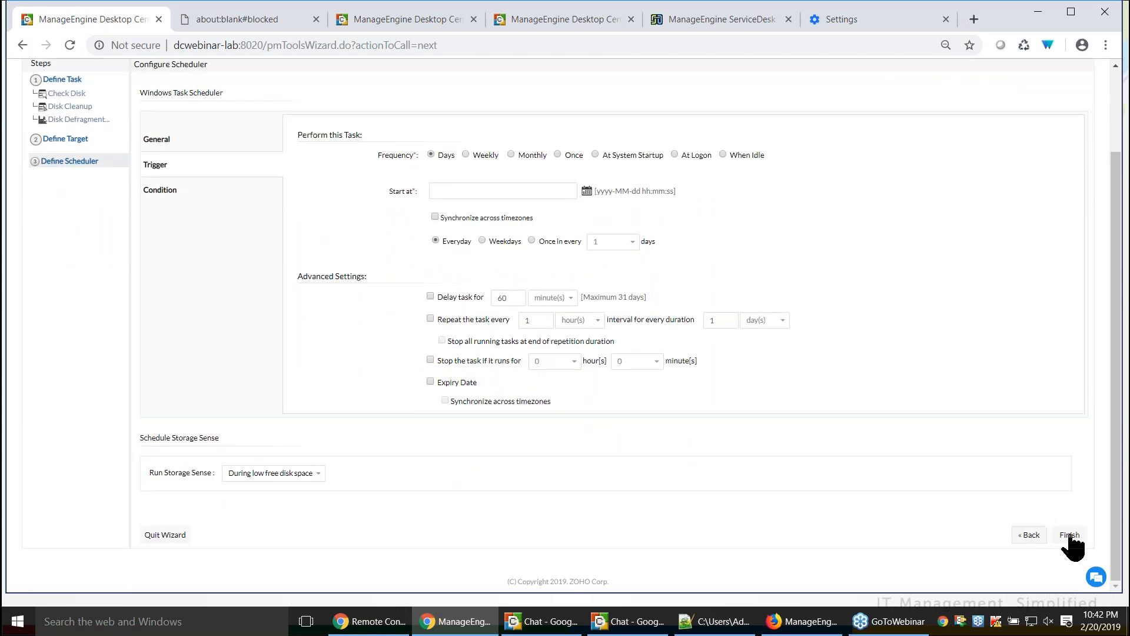
# Enable the task's idle-start, no-start-on-batteries and wake-up conditions, and try to finish the wizard before and after
pyautogui.click(1075, 536)
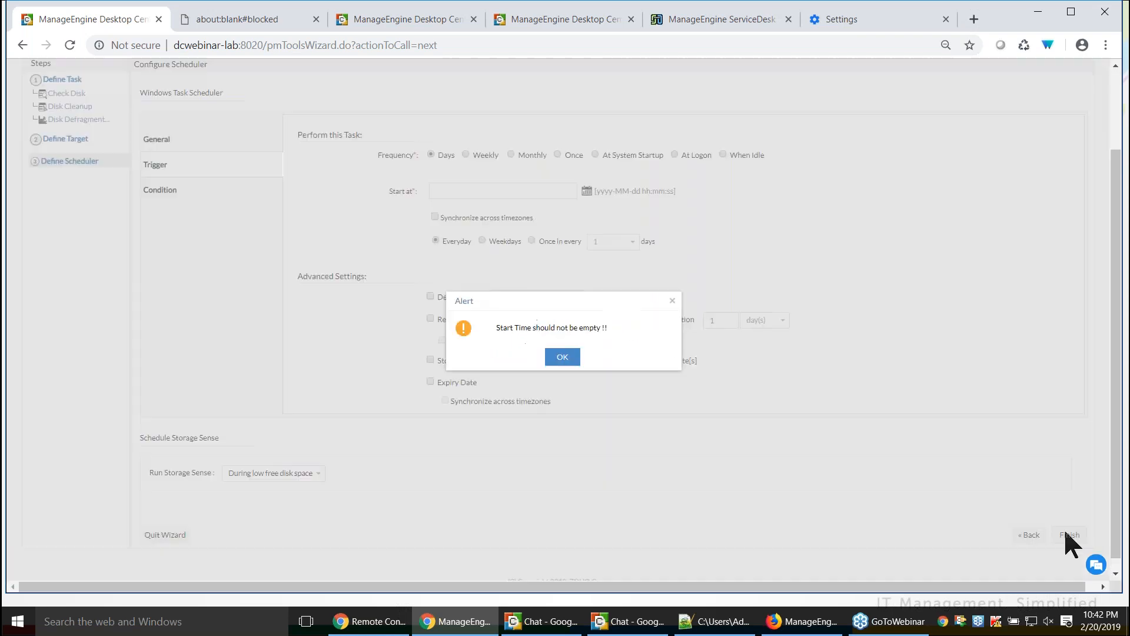
pyautogui.click(564, 357)
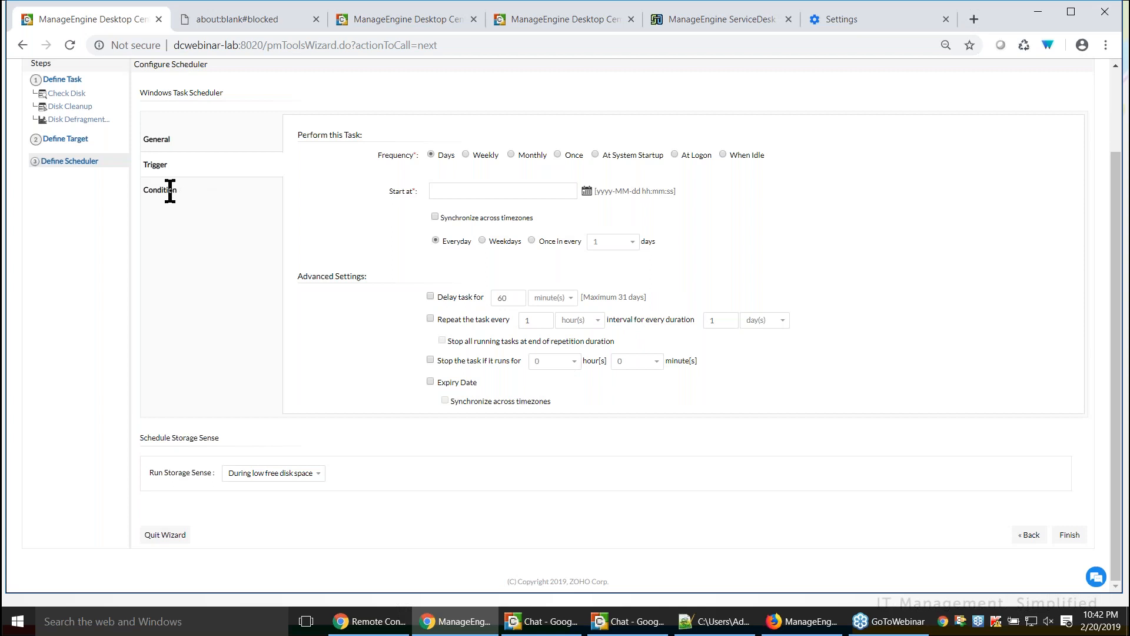
pyautogui.click(159, 189)
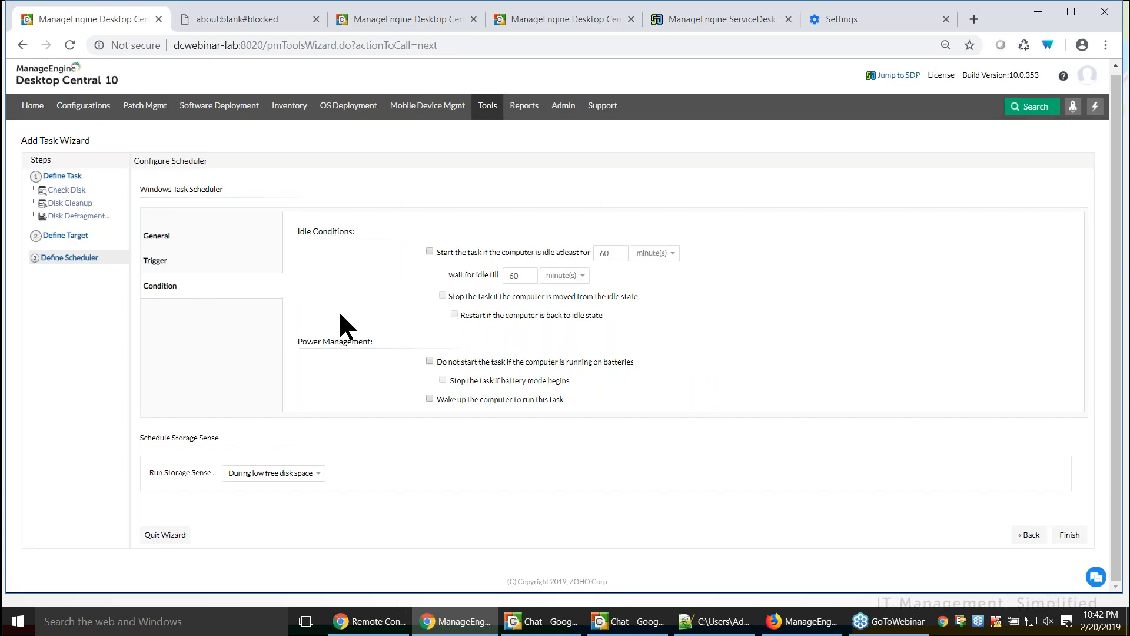
pyautogui.click(430, 251)
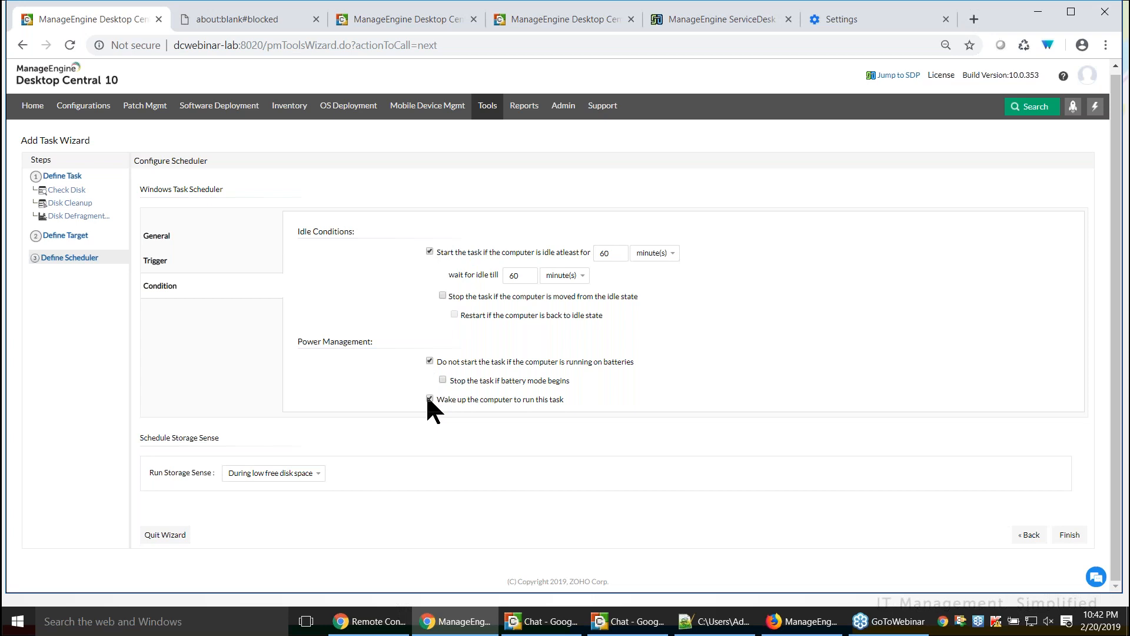
pyautogui.click(1069, 535)
pyautogui.click(555, 353)
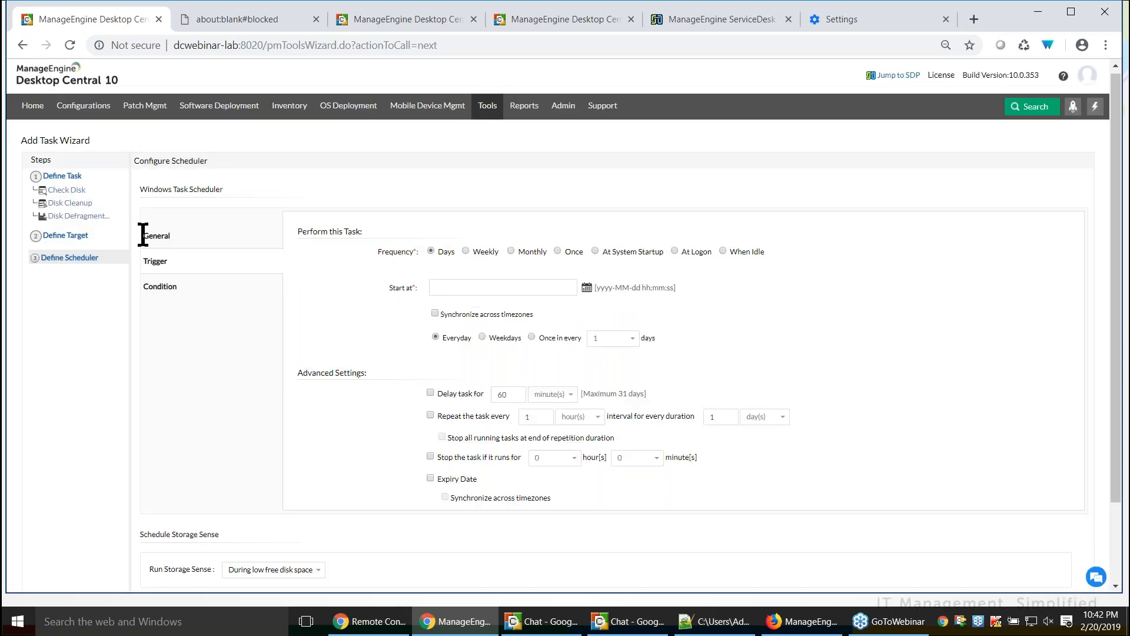
# Leave the wizard, view the System Tools task list, and examine the video call action in the Chat user list
pyautogui.click(482, 112)
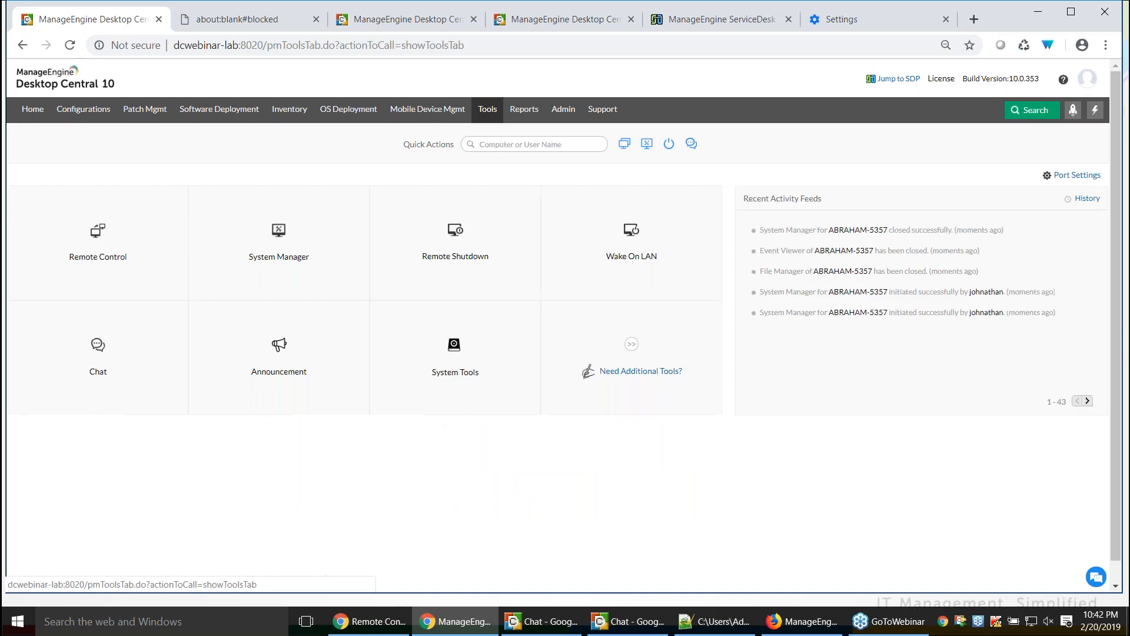
pyautogui.click(464, 344)
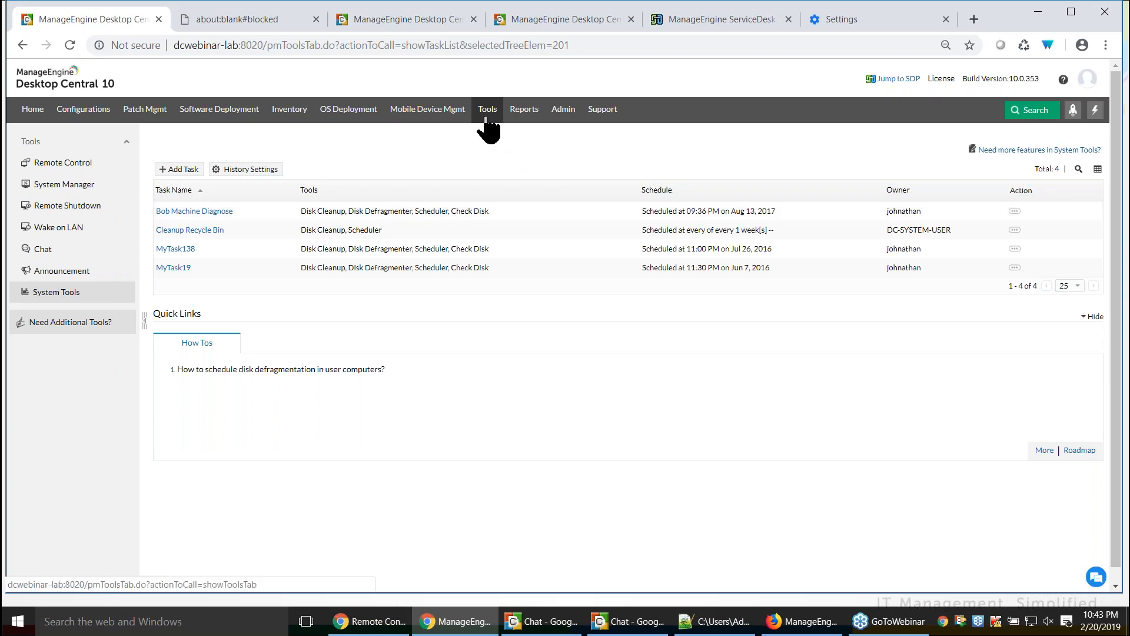
pyautogui.click(47, 253)
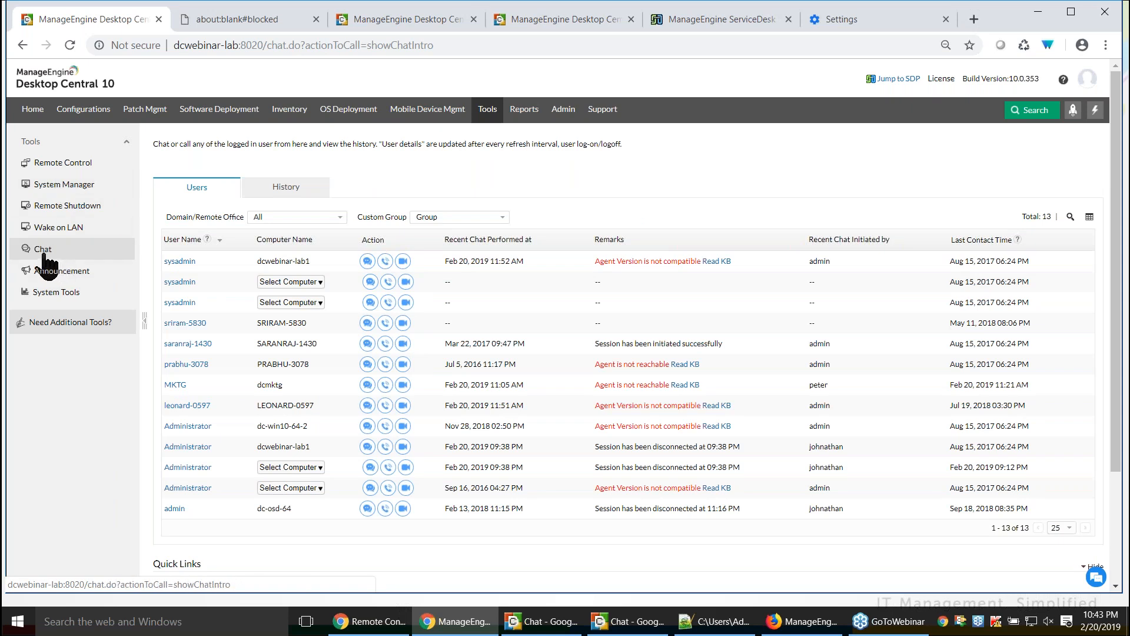
pyautogui.click(403, 263)
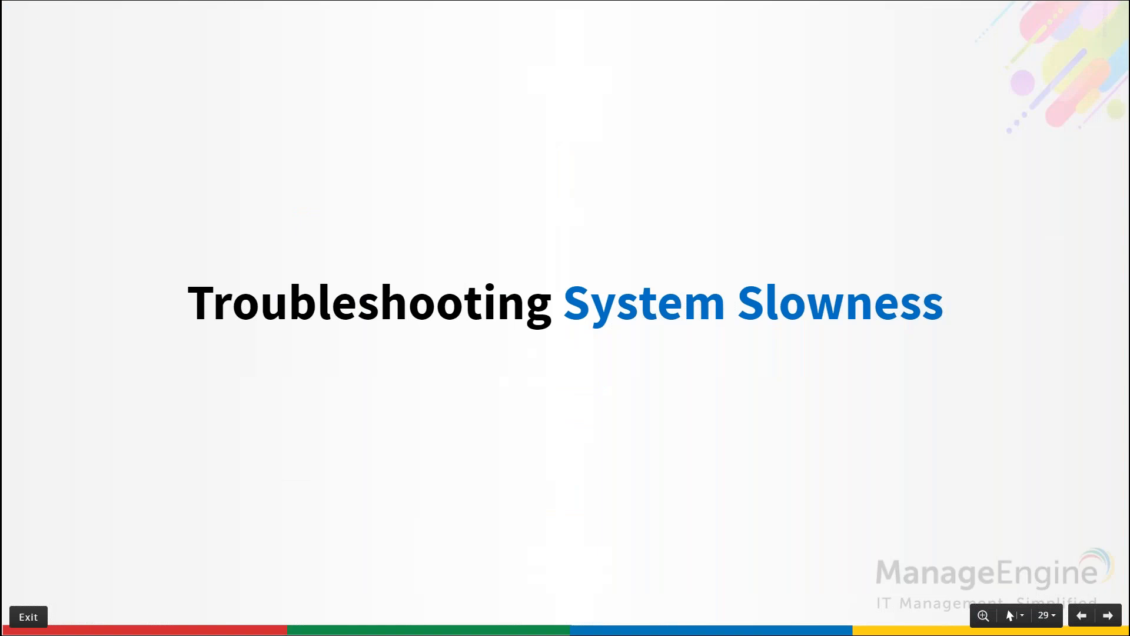
pyautogui.press('Right')
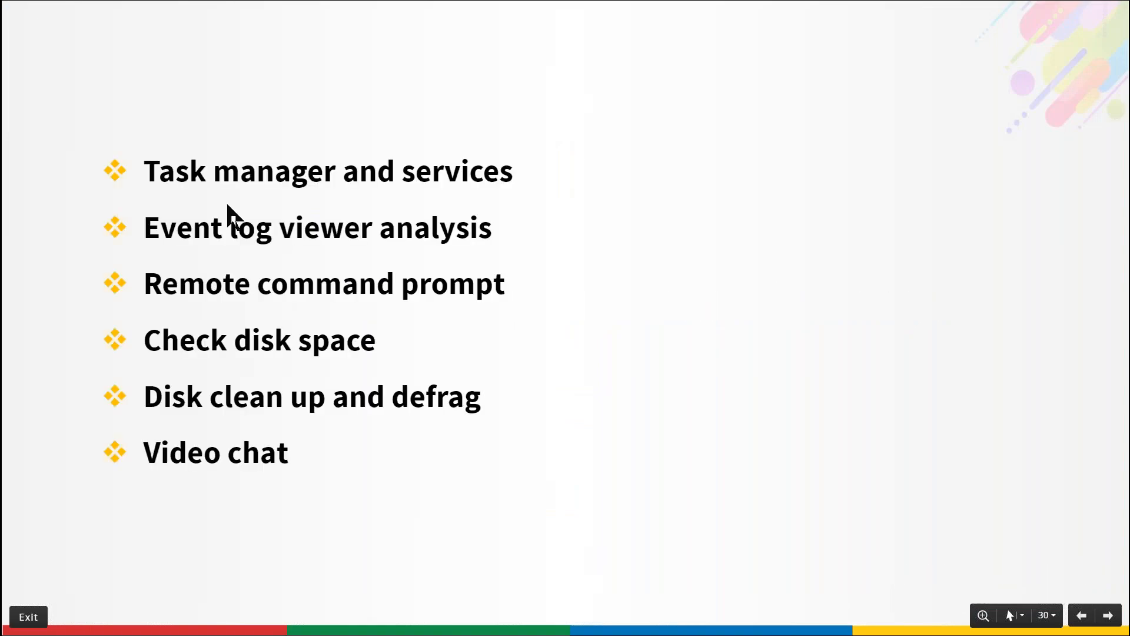
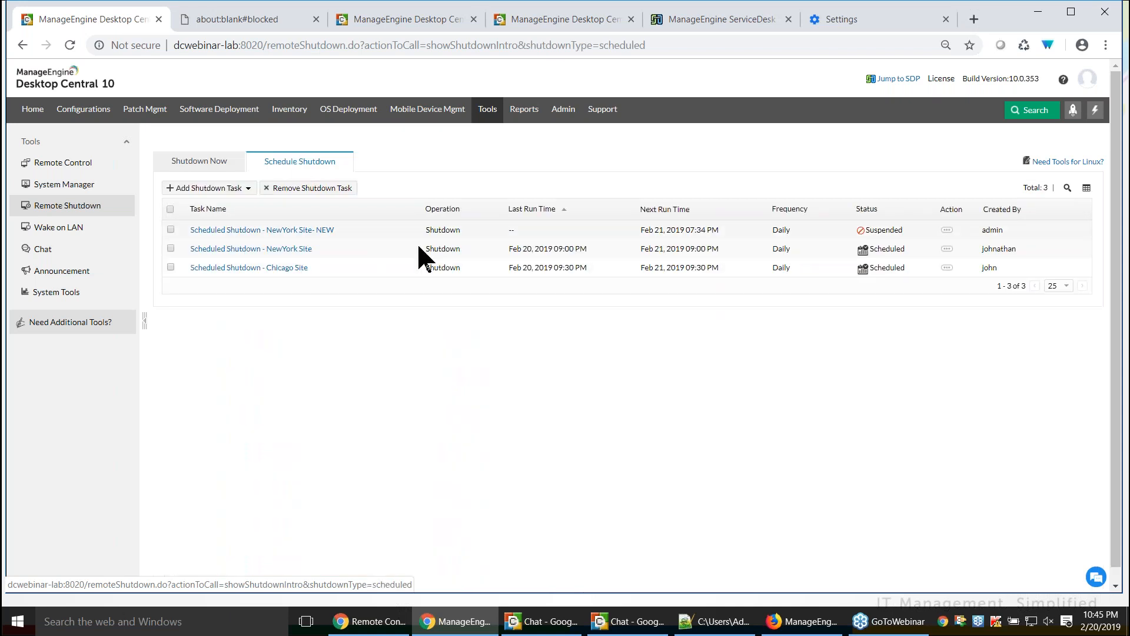
# Open the Scheduled Shutdown - NewYork Site- NEW task for editing and preview its skip/postpone and Force Shutdown/Restart modes and message
pyautogui.click(947, 230)
pyautogui.click(904, 231)
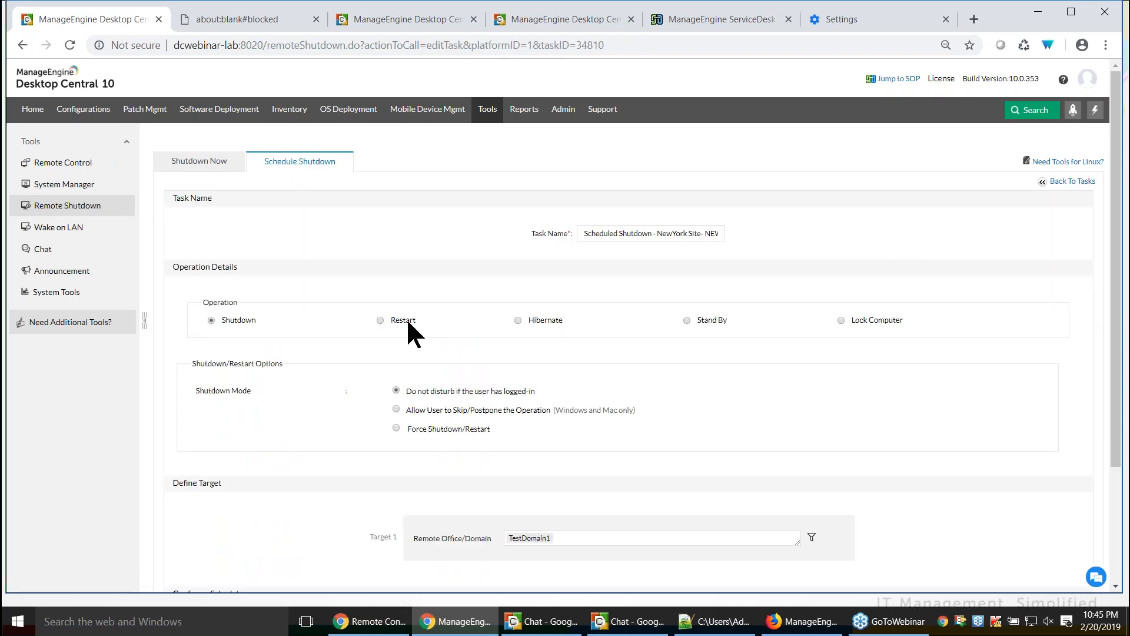
pyautogui.scroll(-1, 353, 365)
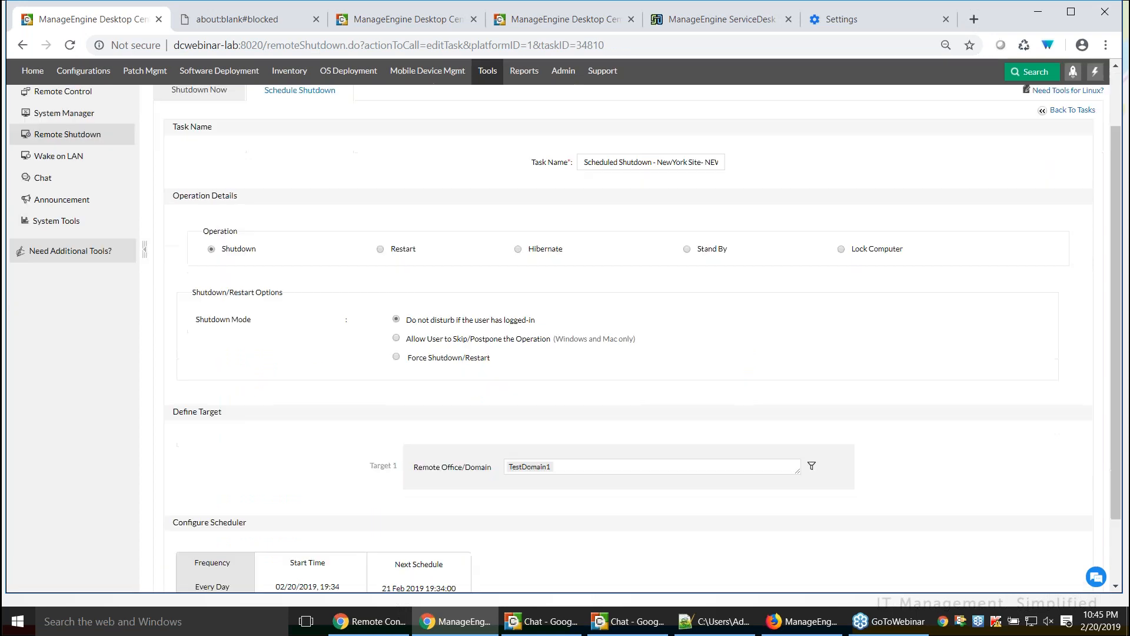
pyautogui.click(396, 339)
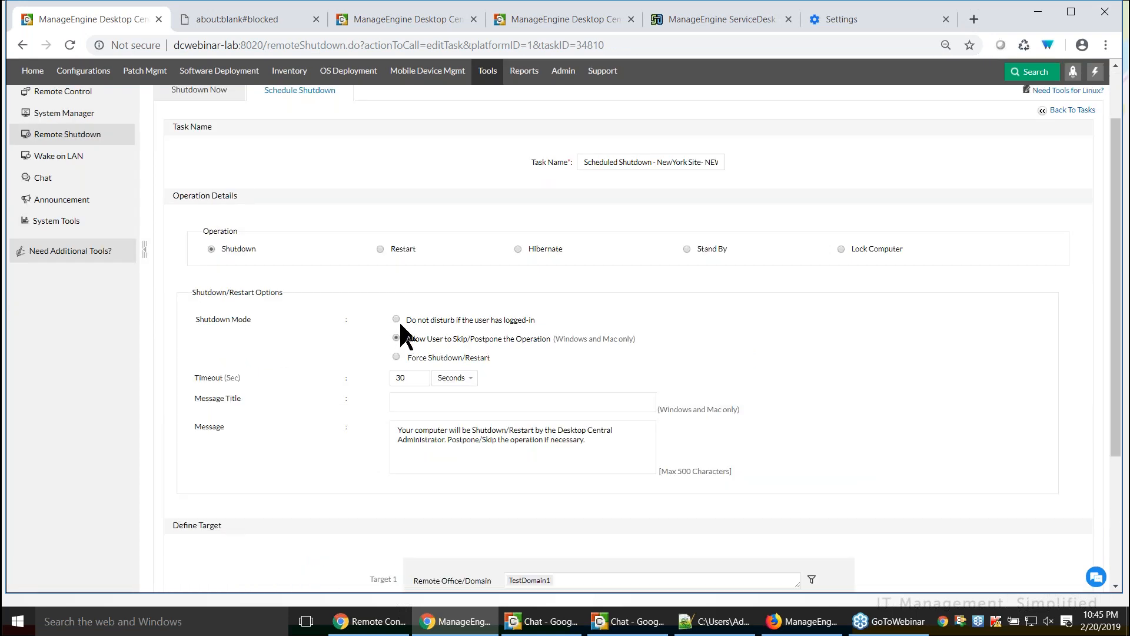
pyautogui.click(396, 357)
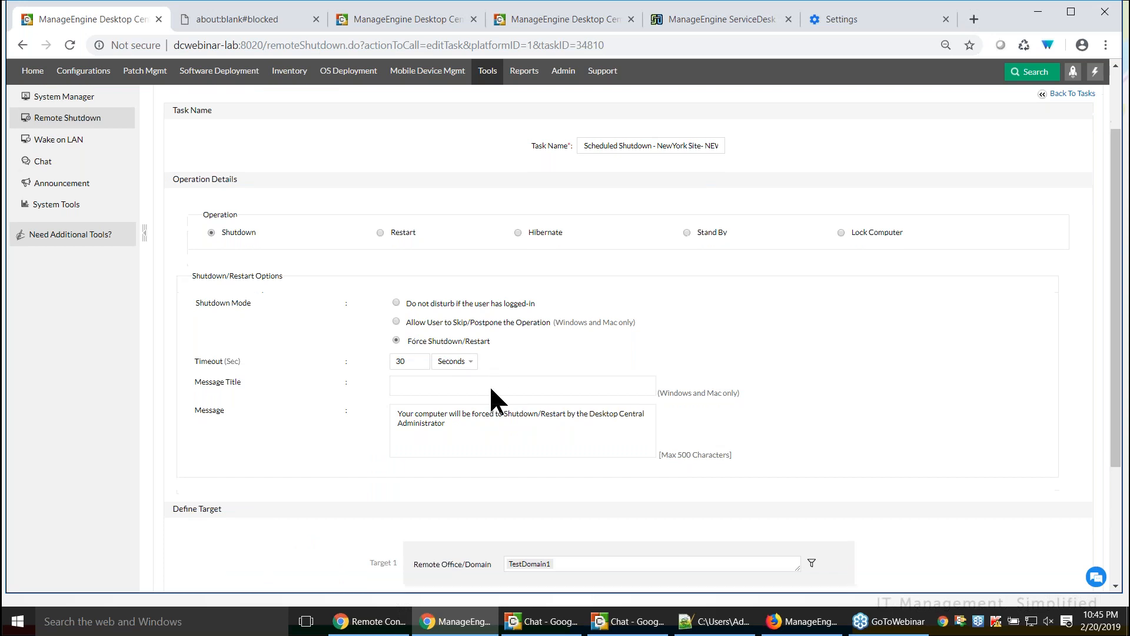
pyautogui.scroll(-3, 489, 398)
pyautogui.tripleClick(464, 306)
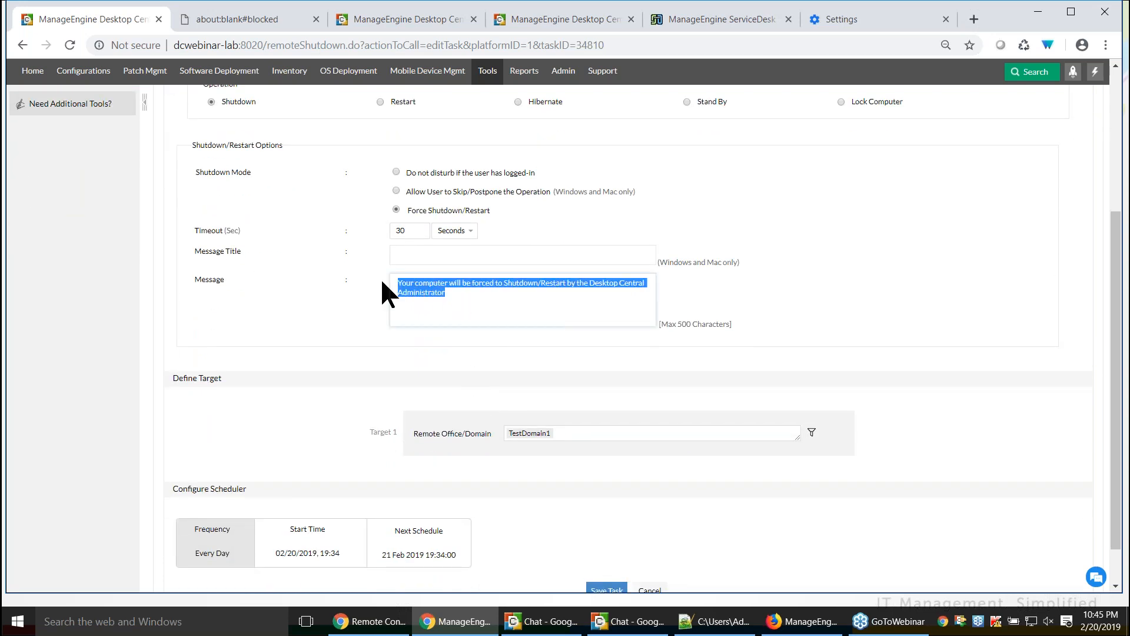
pyautogui.scroll(-1, 482, 363)
# Browse the shutdown task's target domains, open the target filters, and set the Exclude Target criterion to Computer
pyautogui.click(578, 386)
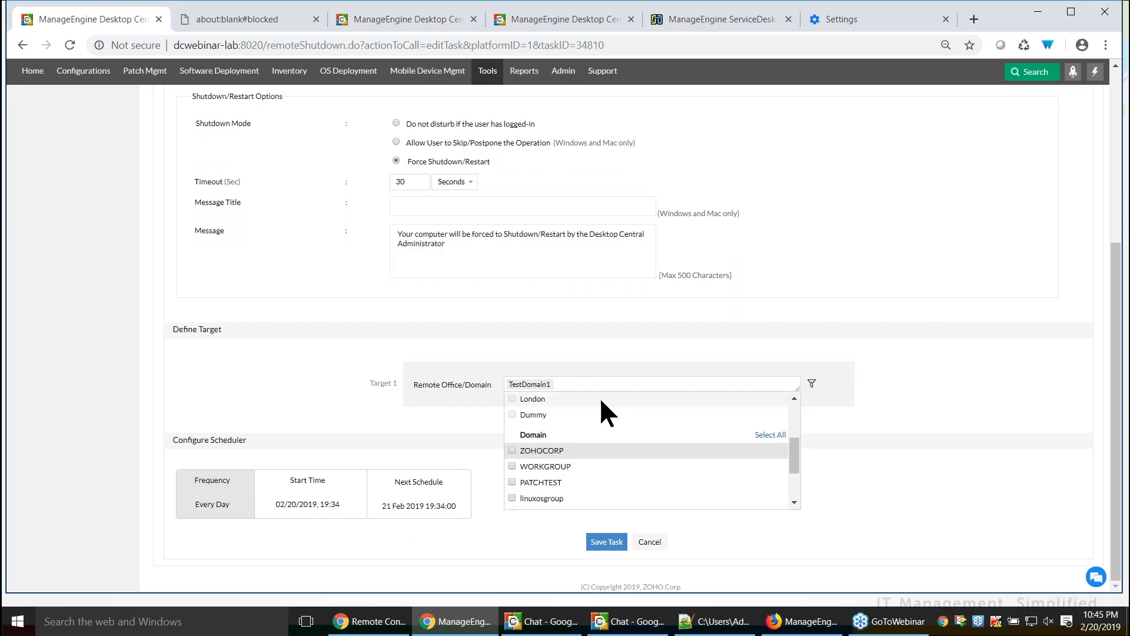
pyautogui.click(886, 466)
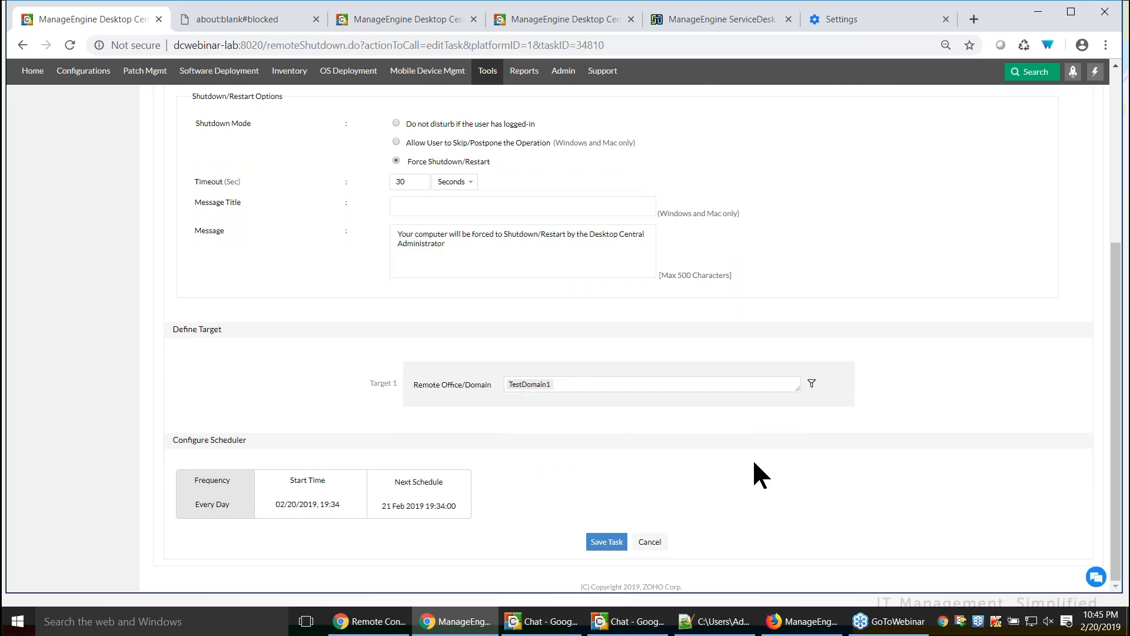
pyautogui.click(811, 383)
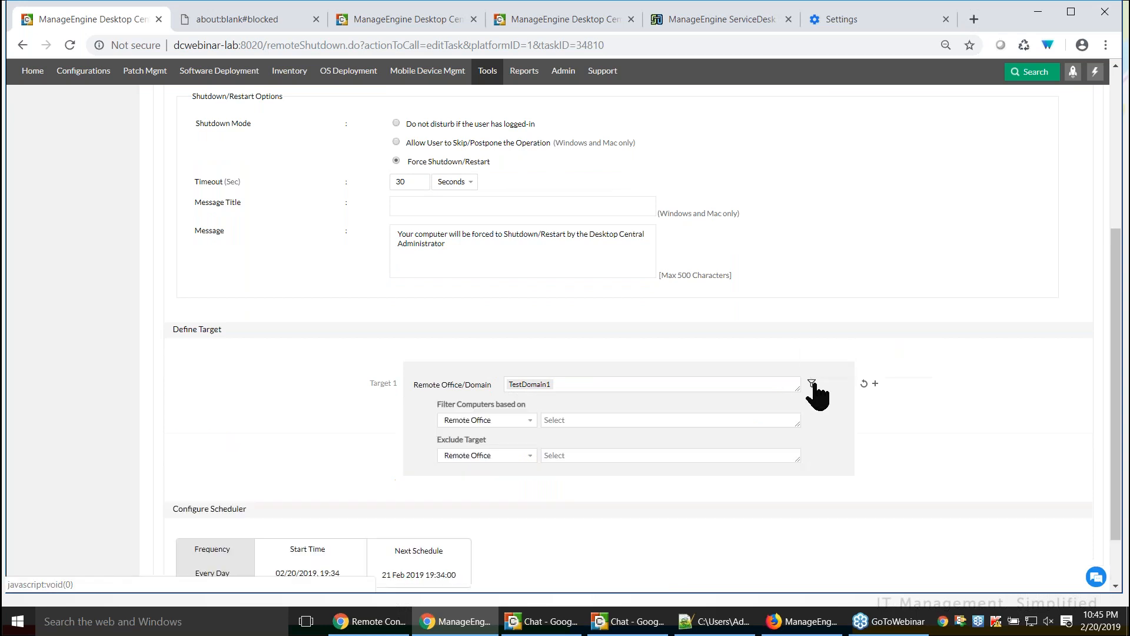
pyautogui.click(493, 457)
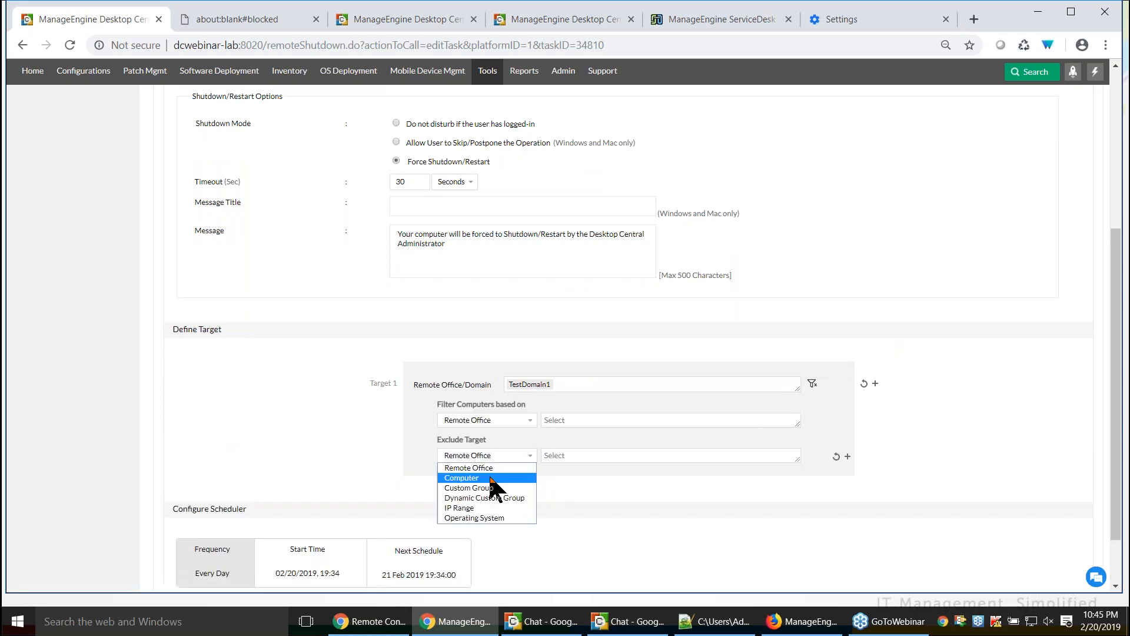
pyautogui.click(491, 478)
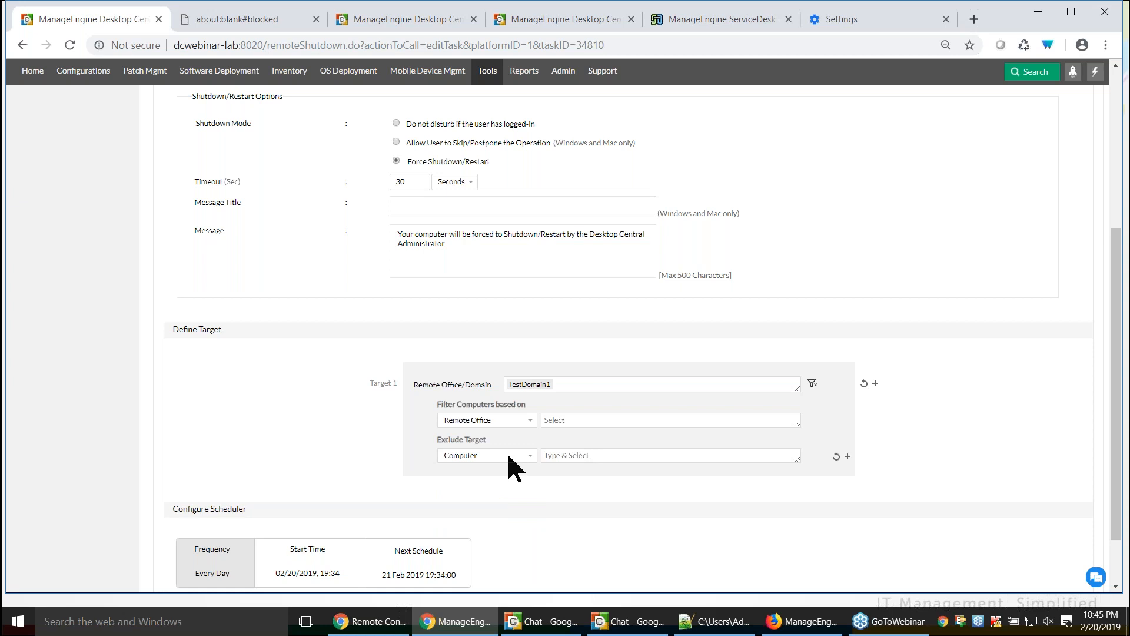
# Check the shutdown task's scheduler settings without changing them, and leave the unsaved task for the immediate Remote Shutdown computer list
pyautogui.scroll(-1, 507, 451)
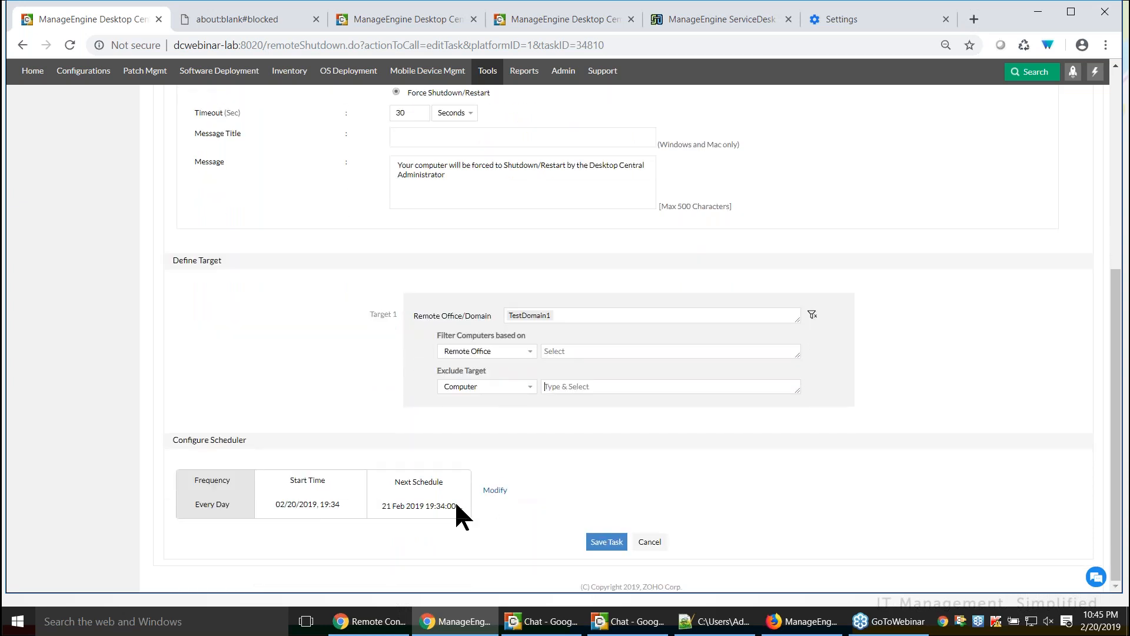
pyautogui.click(495, 491)
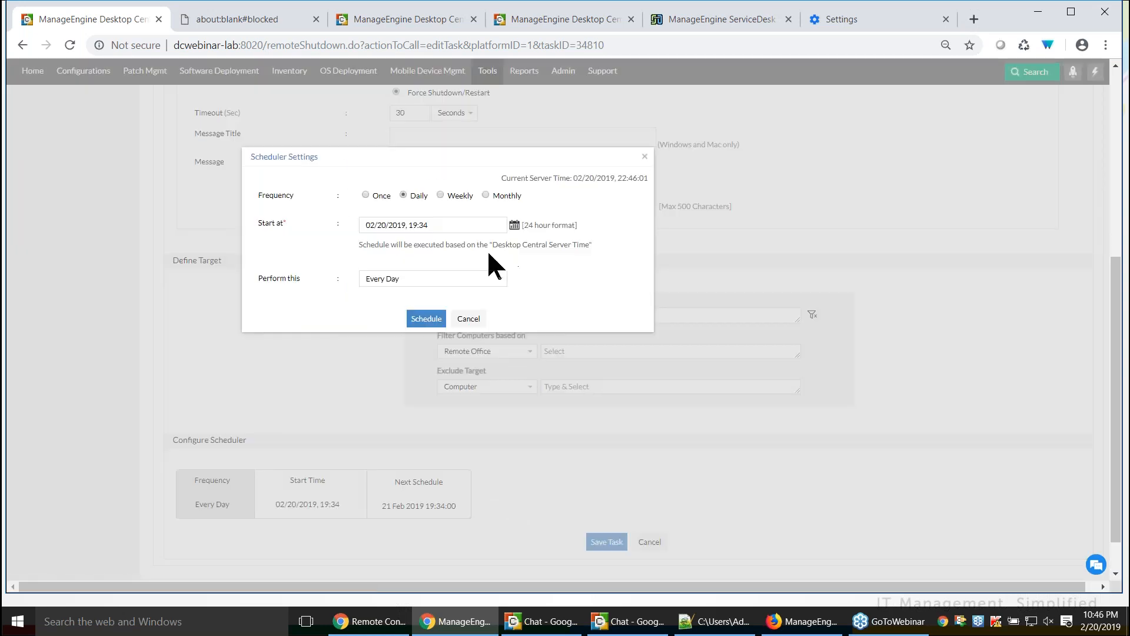
pyautogui.click(469, 319)
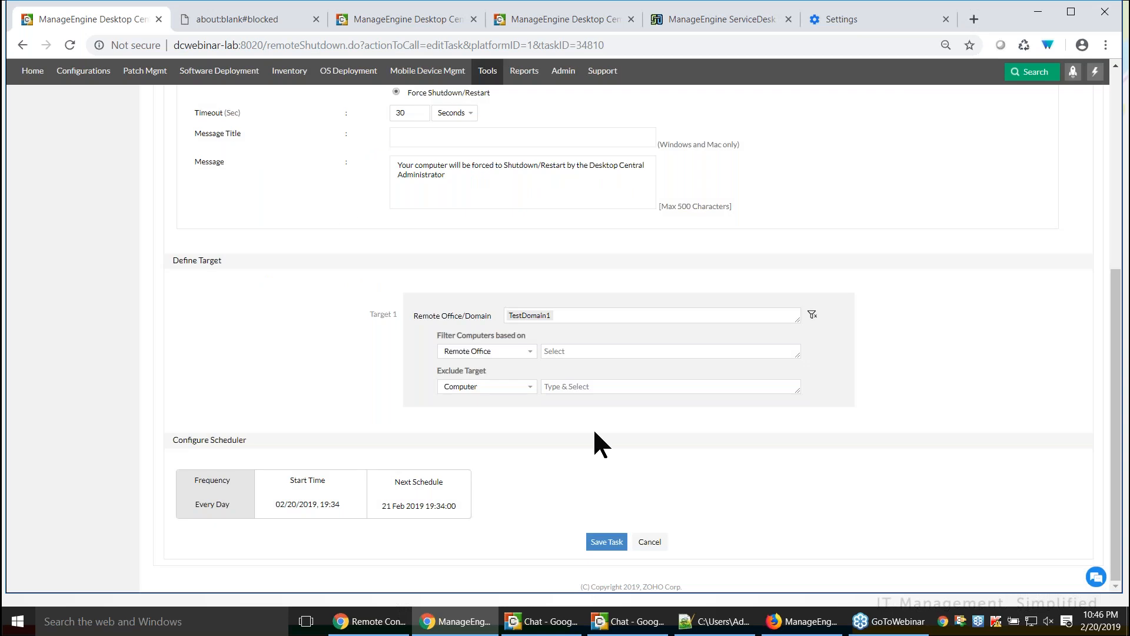
pyautogui.scroll(6, 595, 433)
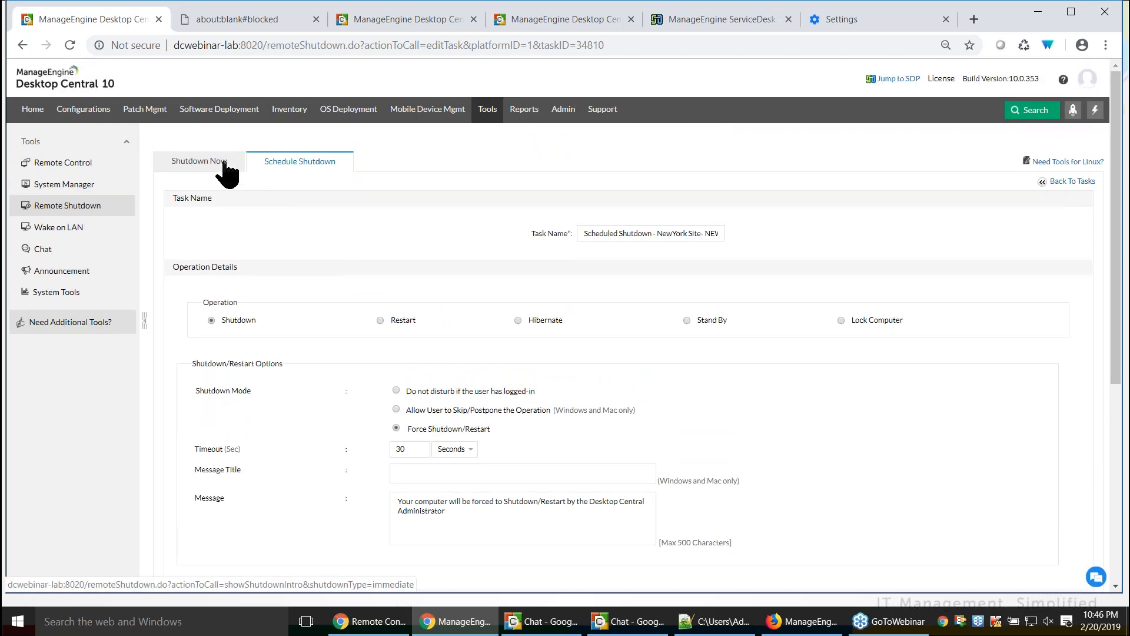
pyautogui.click(82, 209)
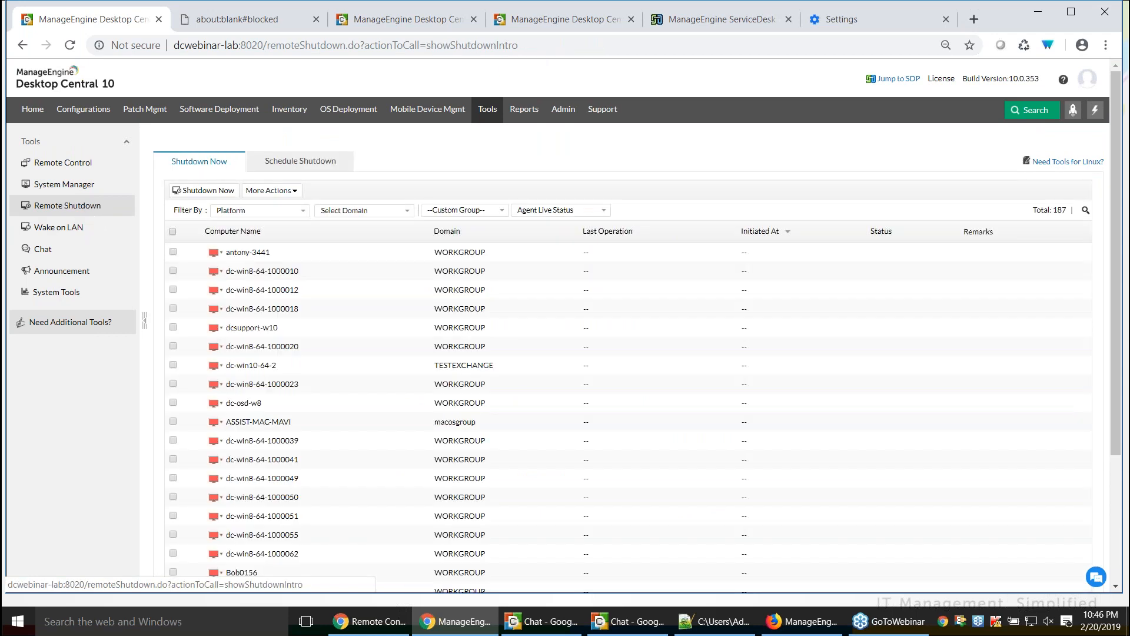
# Open Wake on LAN, review the Wake Up Now settings without saving, and read the criteria for waking computers on another subnet
pyautogui.click(75, 229)
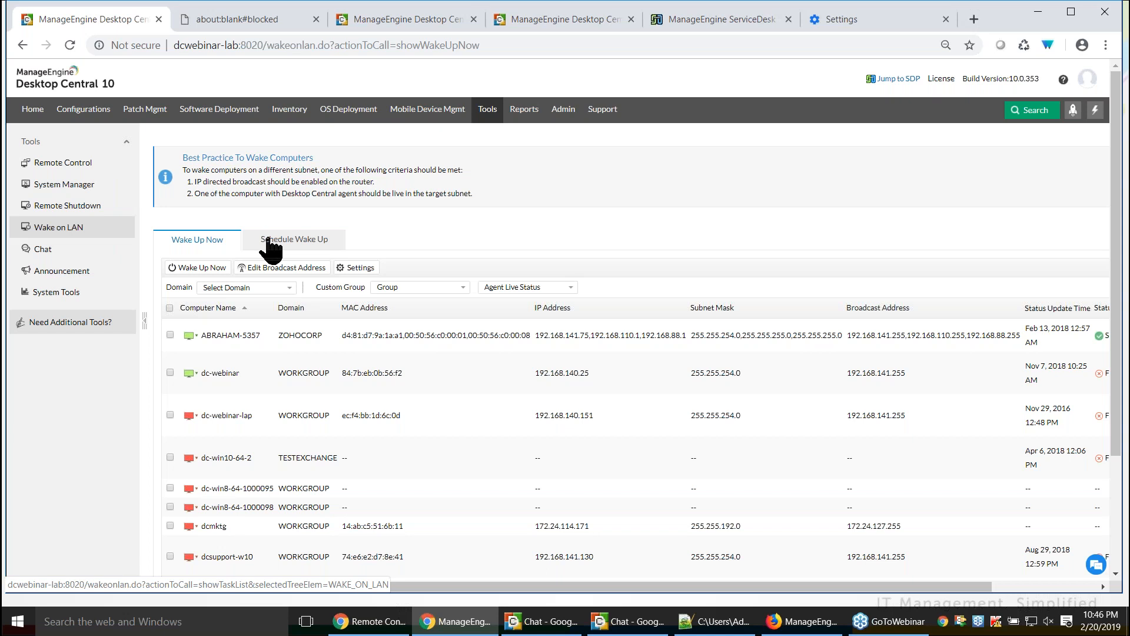
pyautogui.click(357, 270)
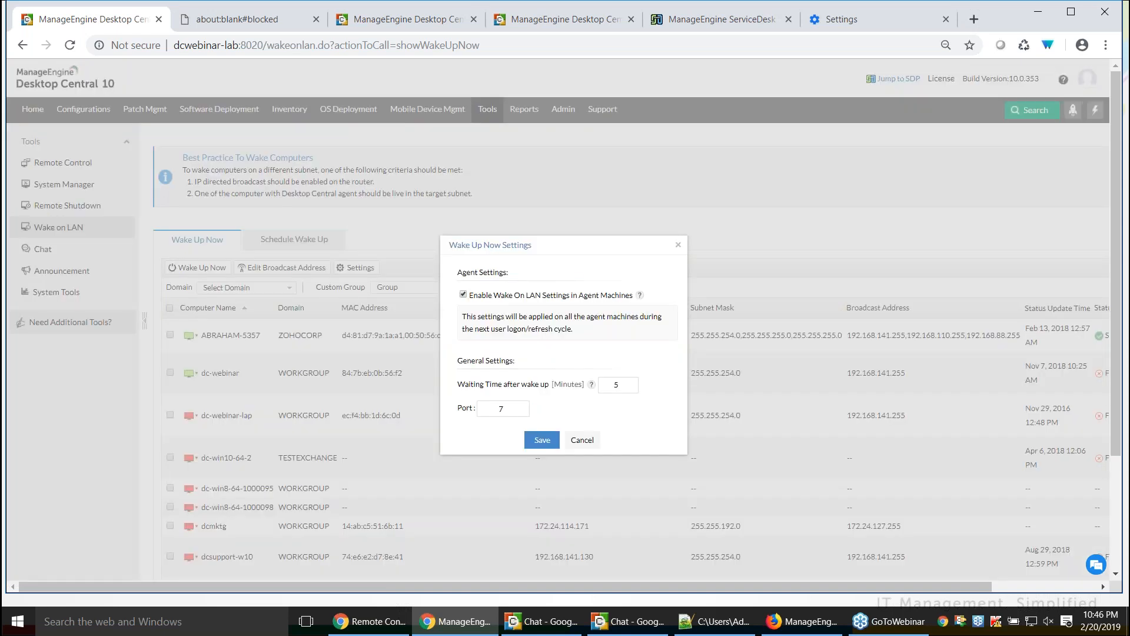
pyautogui.moveTo(471, 295); pyautogui.dragTo(577, 298)
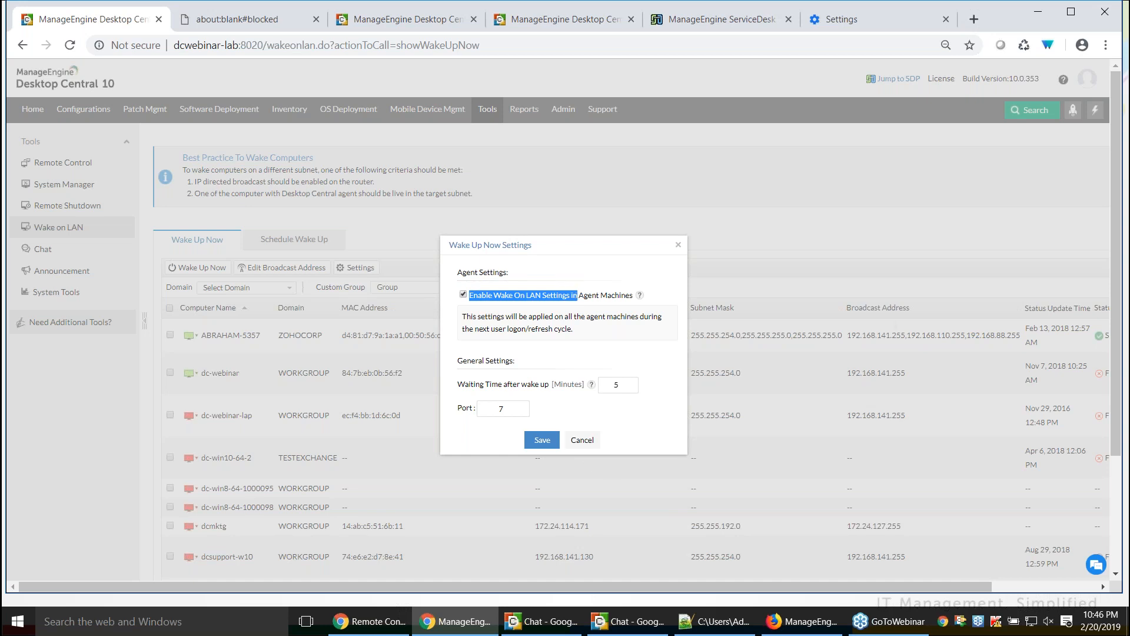
pyautogui.click(582, 439)
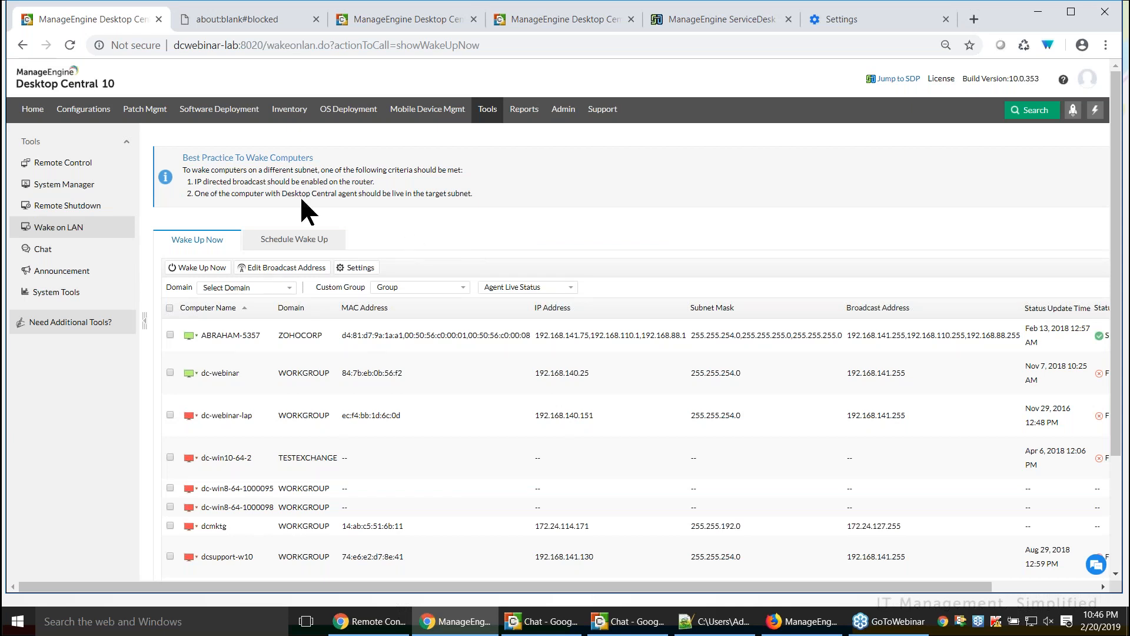
pyautogui.moveTo(195, 182); pyautogui.dragTo(366, 182)
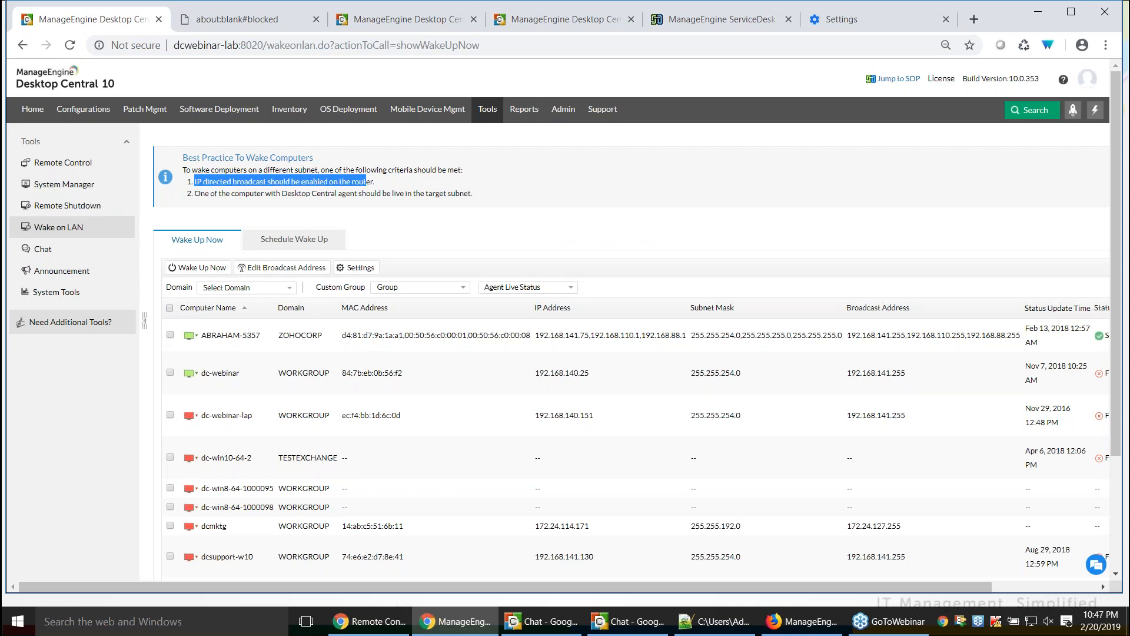
pyautogui.click(194, 196)
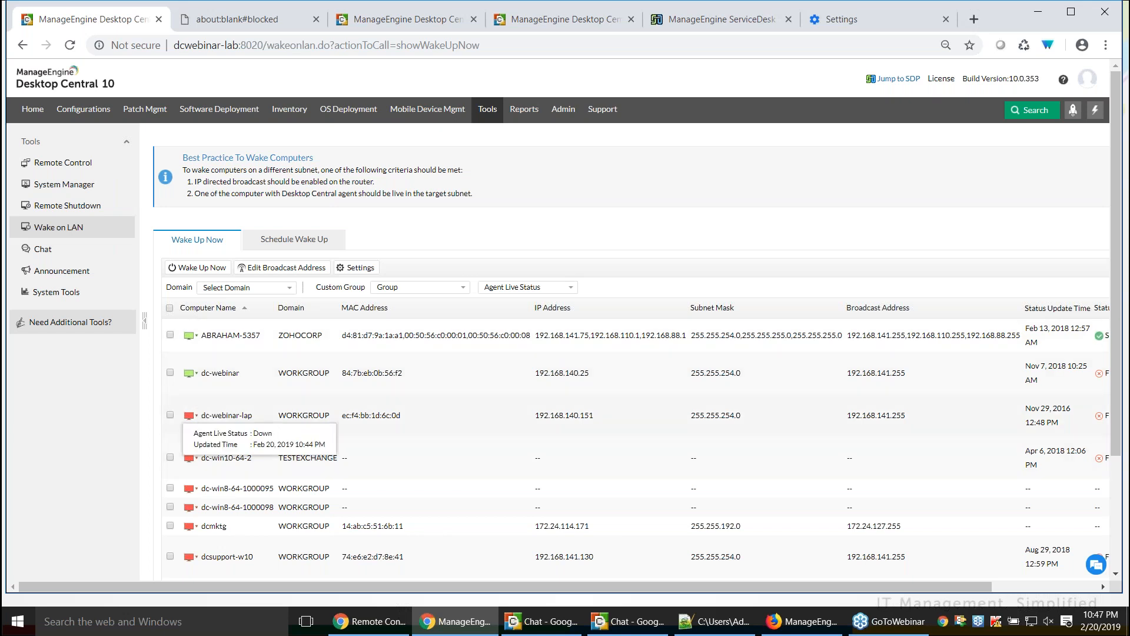
pyautogui.click(170, 415)
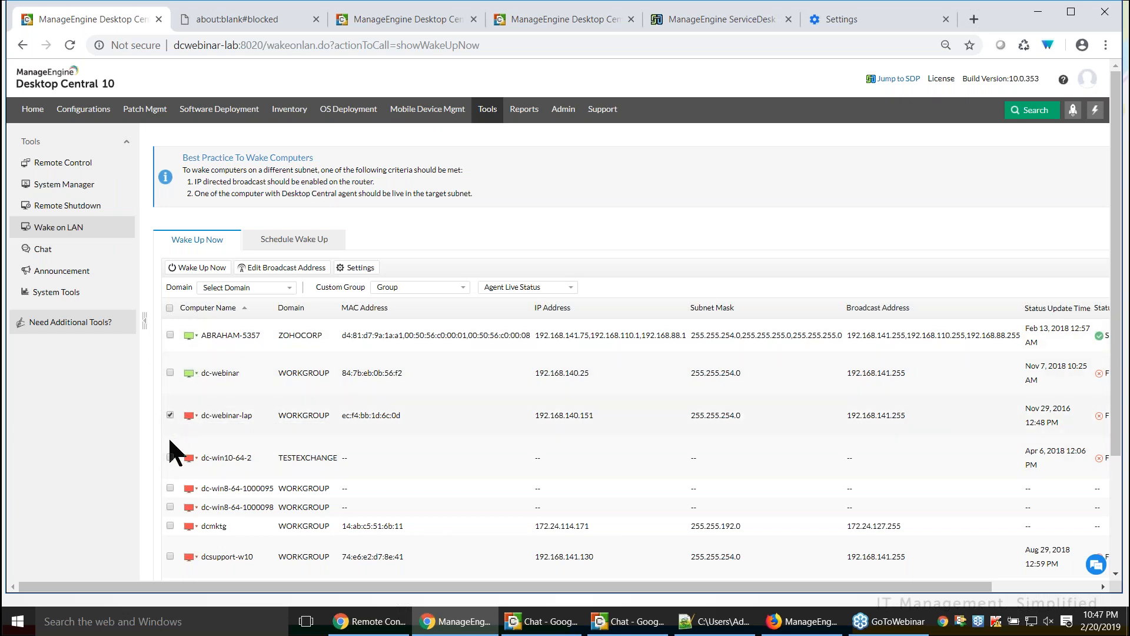
pyautogui.click(170, 457)
pyautogui.click(170, 488)
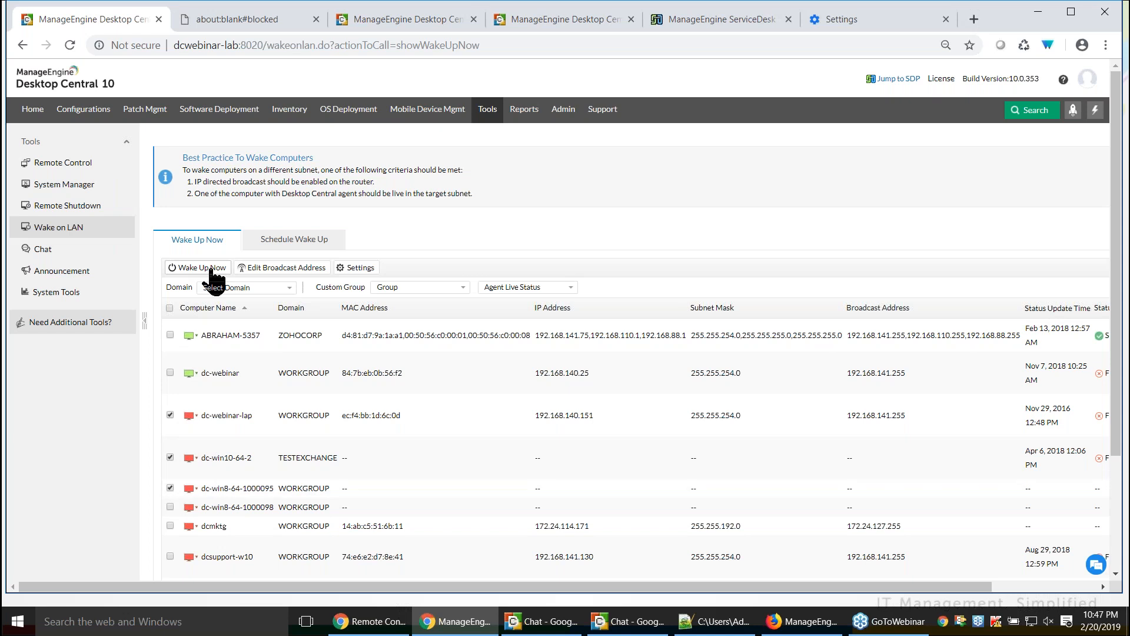
pyautogui.click(278, 241)
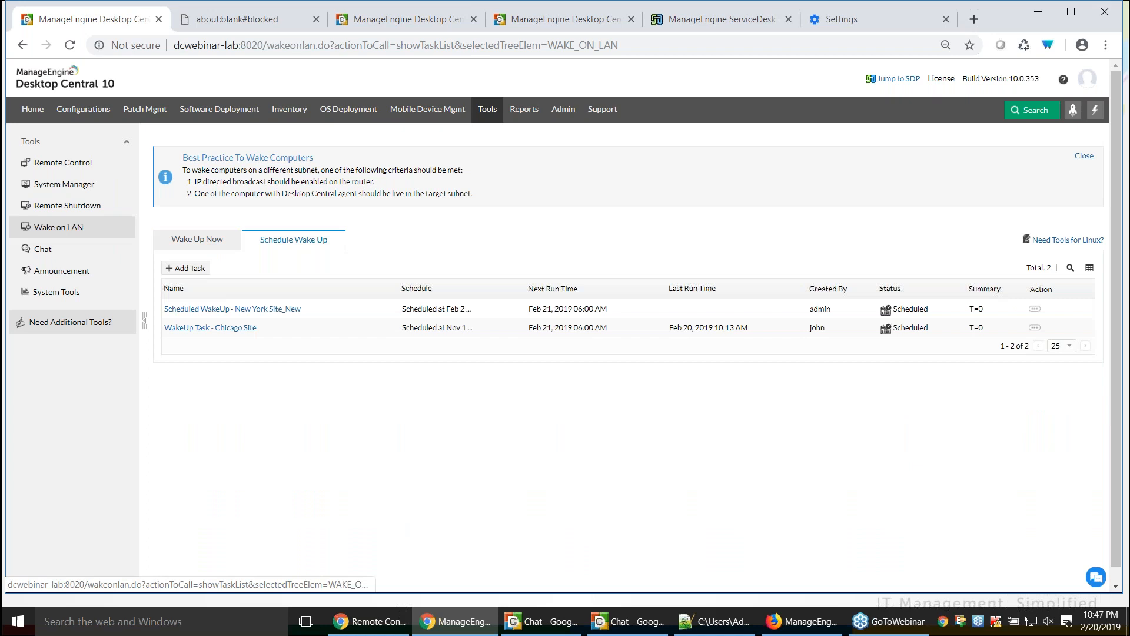
# Open the Scheduled WakeUp - New York Site_New task for modification and review its port and waiting time after wake-up
pyautogui.click(1039, 307)
pyautogui.click(994, 309)
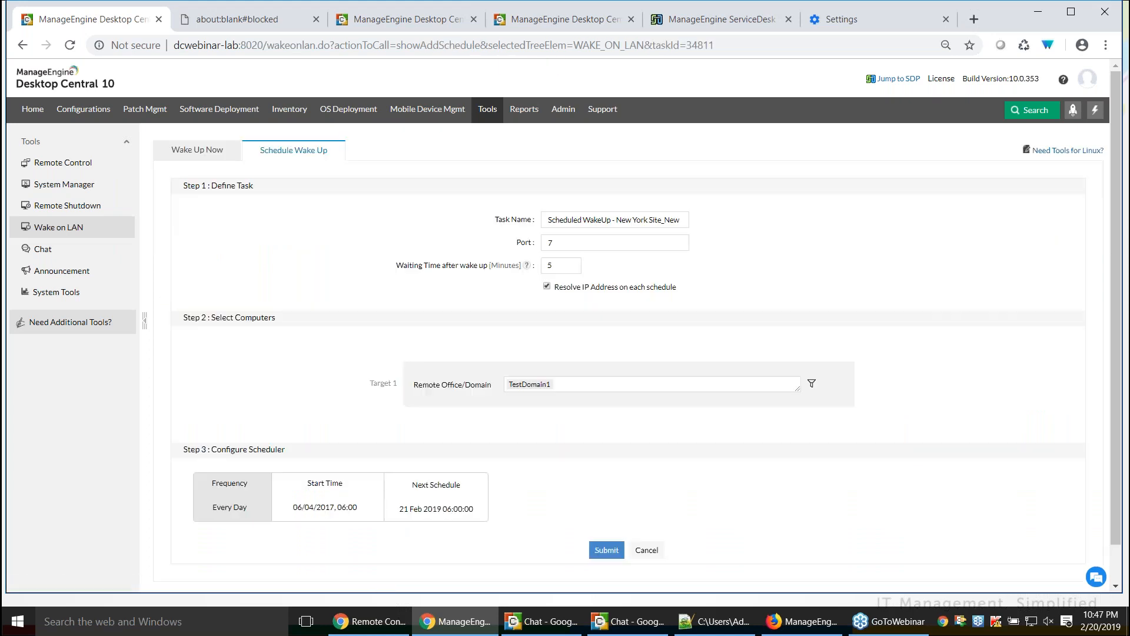
pyautogui.click(572, 242)
pyautogui.moveTo(572, 242); pyautogui.dragTo(538, 274)
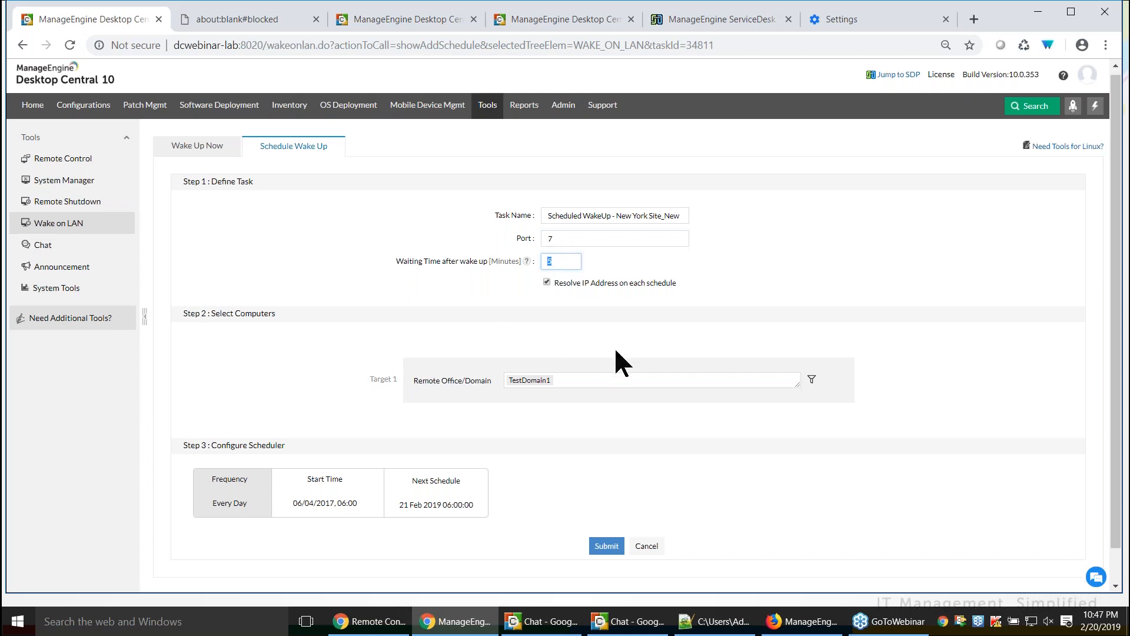
# Check the wake-up task's target domains and scheduler settings without changing them, and return to the immediate wake-up computer list
pyautogui.scroll(-1, 616, 361)
pyautogui.click(583, 347)
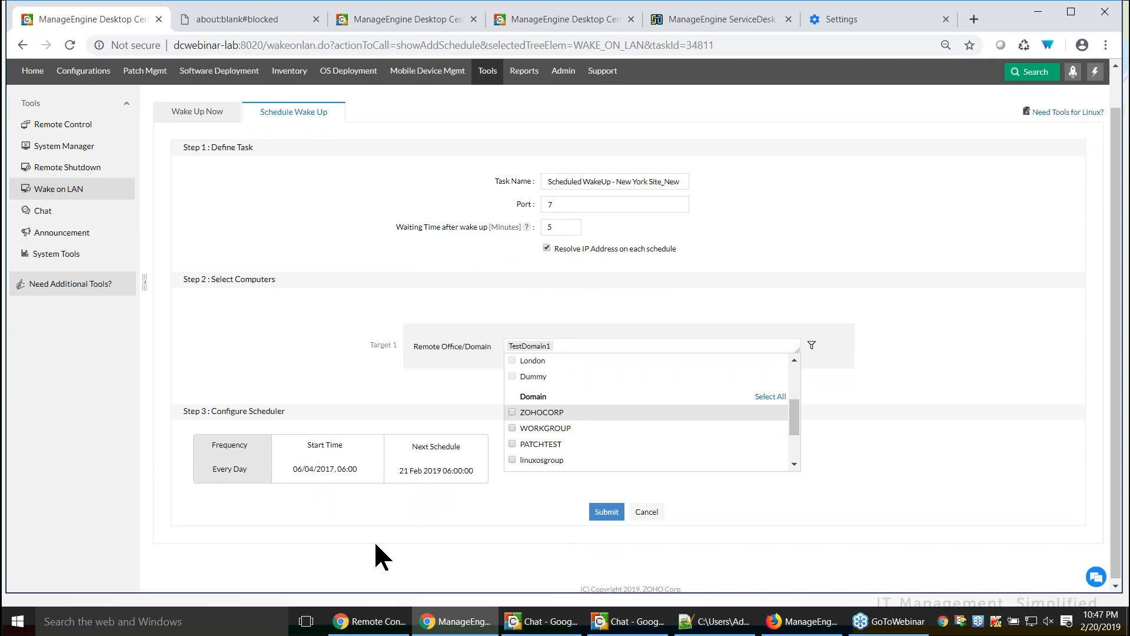
pyautogui.click(509, 456)
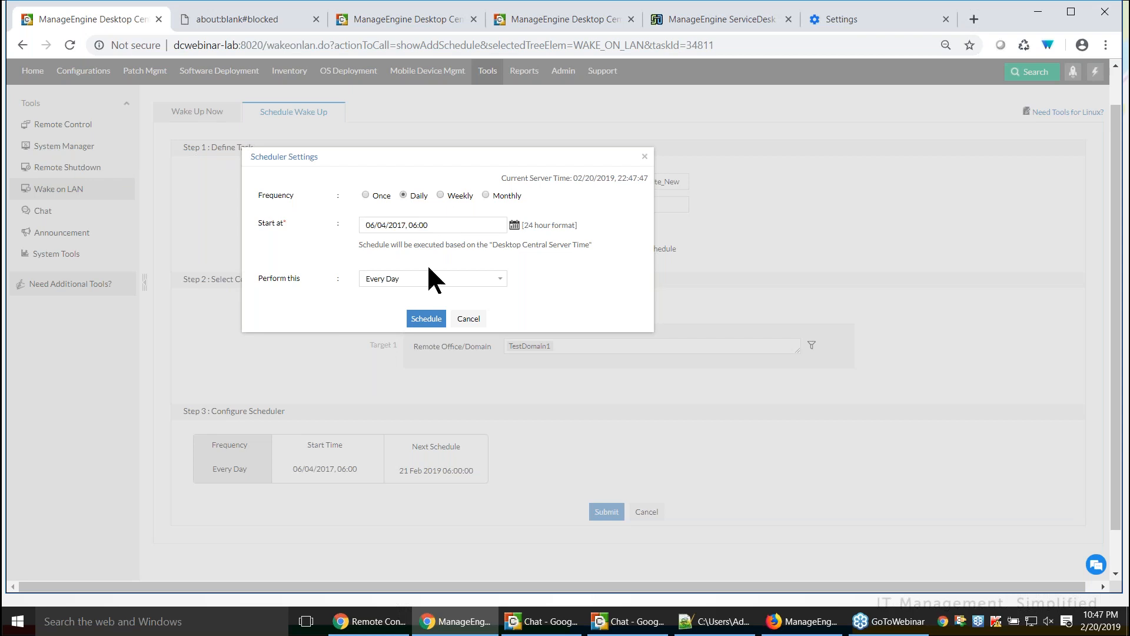
pyautogui.click(469, 321)
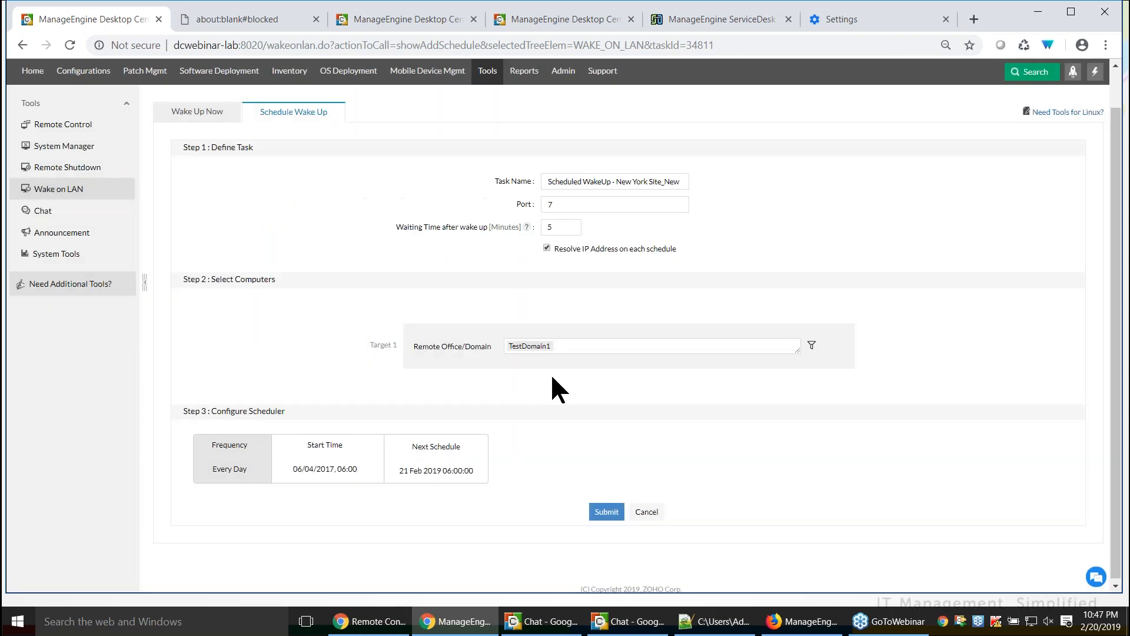
pyautogui.click(208, 118)
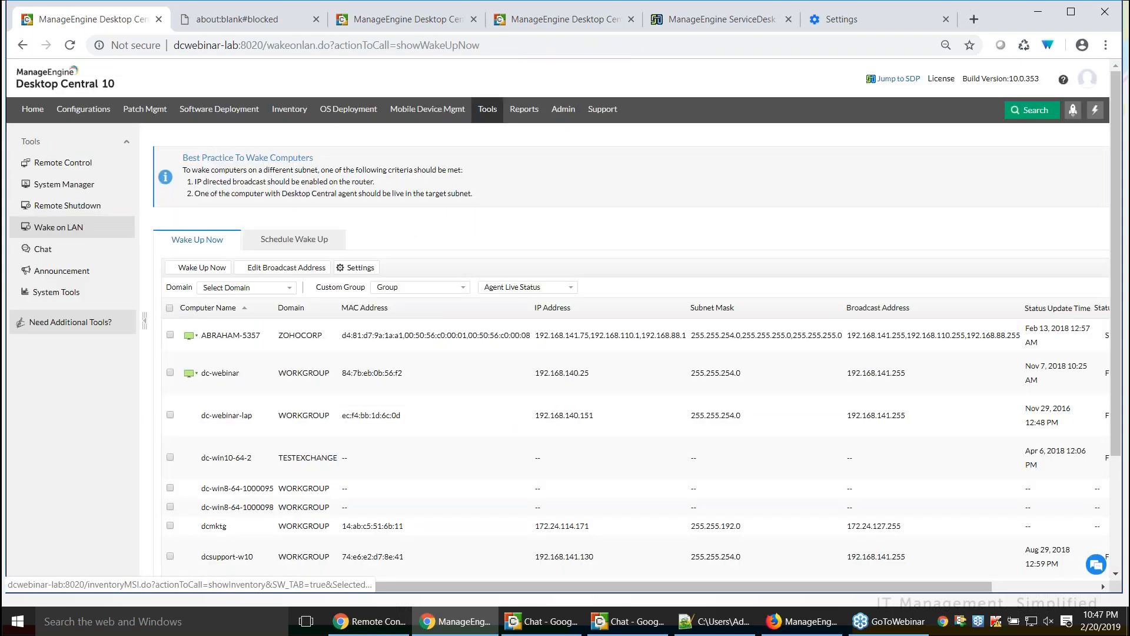
# Show the power management feature slide in the presentation, and switch back to Desktop Central to open the System Uptime Report
pyautogui.hotkey('alt', 'Tab')
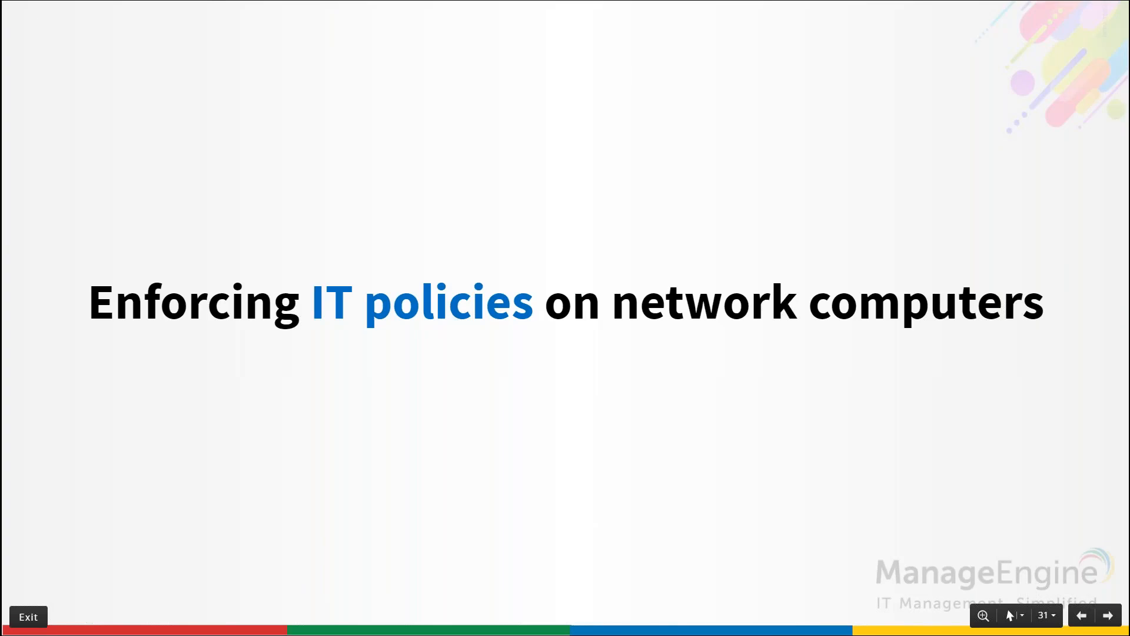
pyautogui.press('Right')
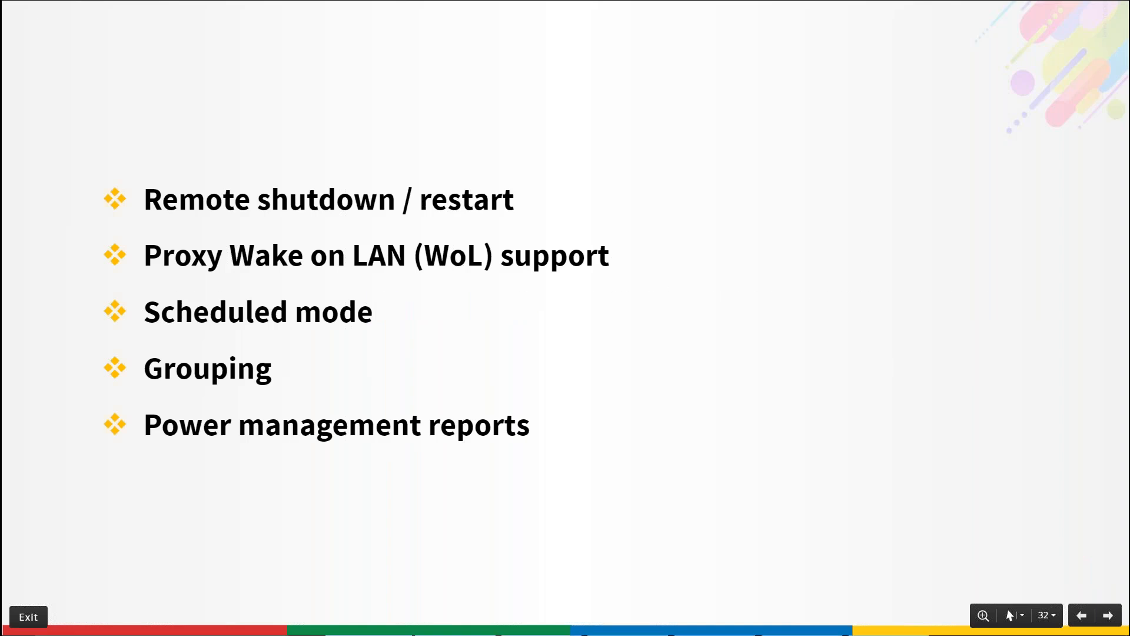
pyautogui.hotkey('alt', 'Tab')
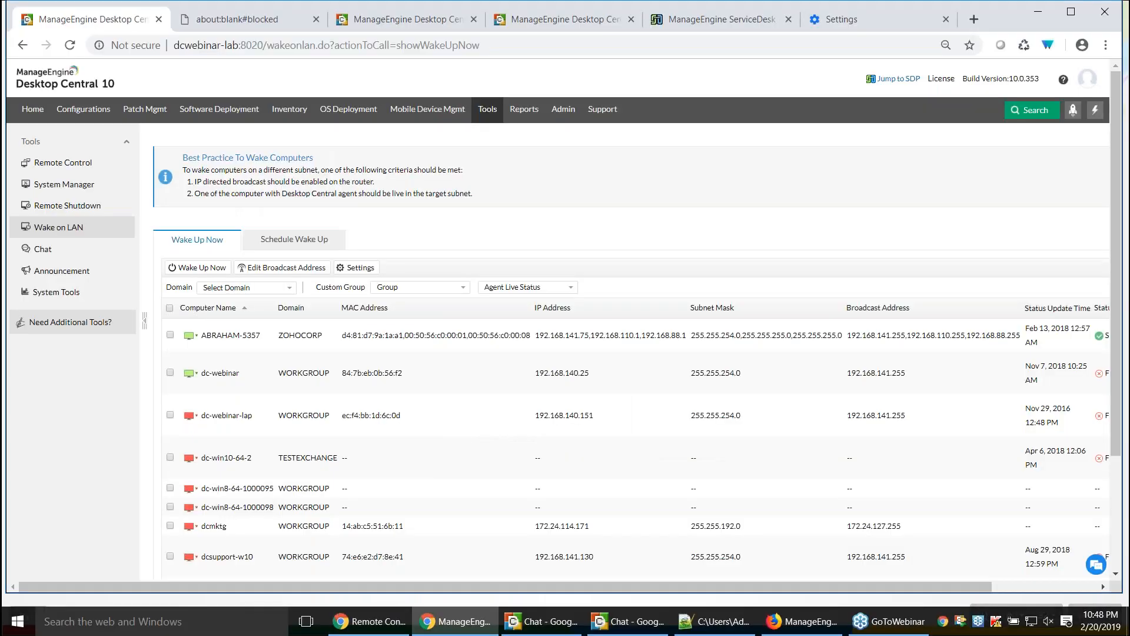
pyautogui.click(522, 112)
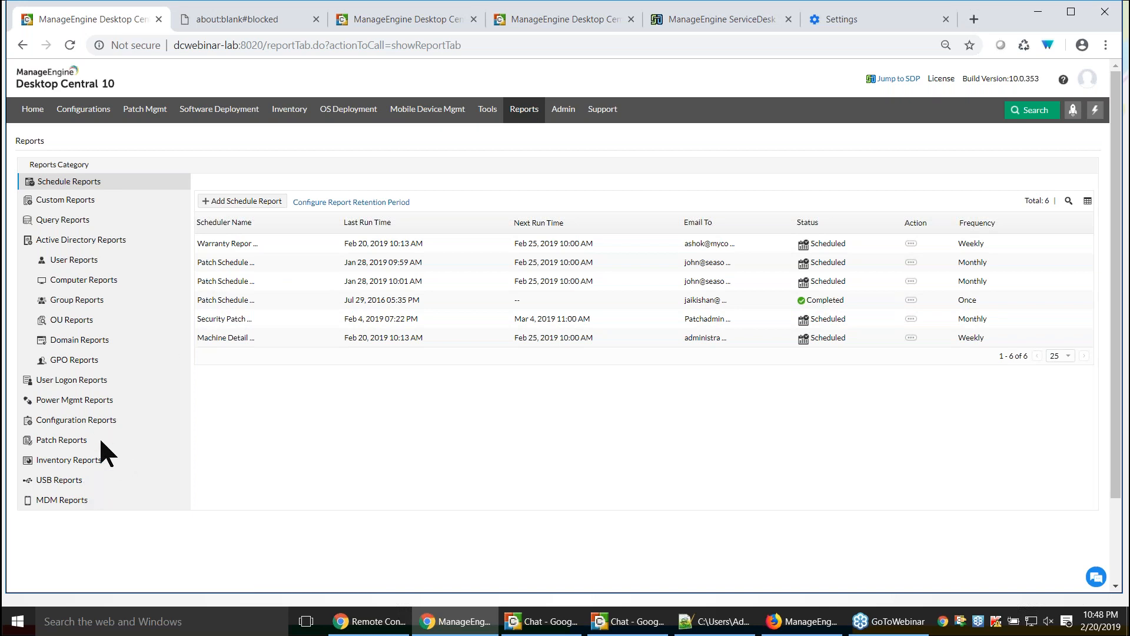
pyautogui.click(91, 401)
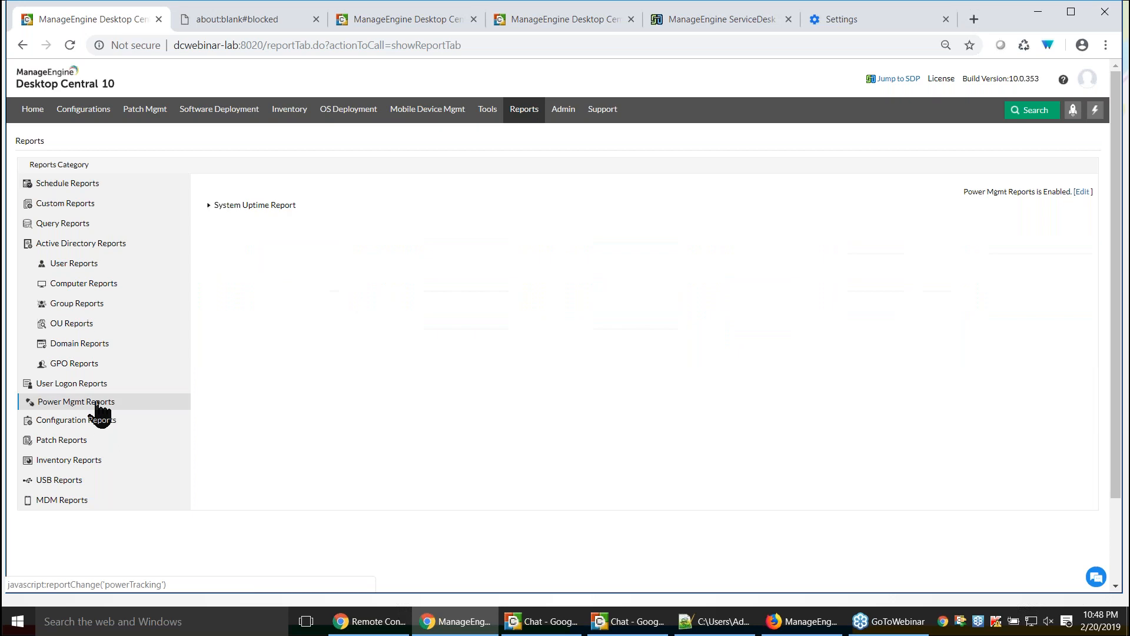
pyautogui.click(264, 206)
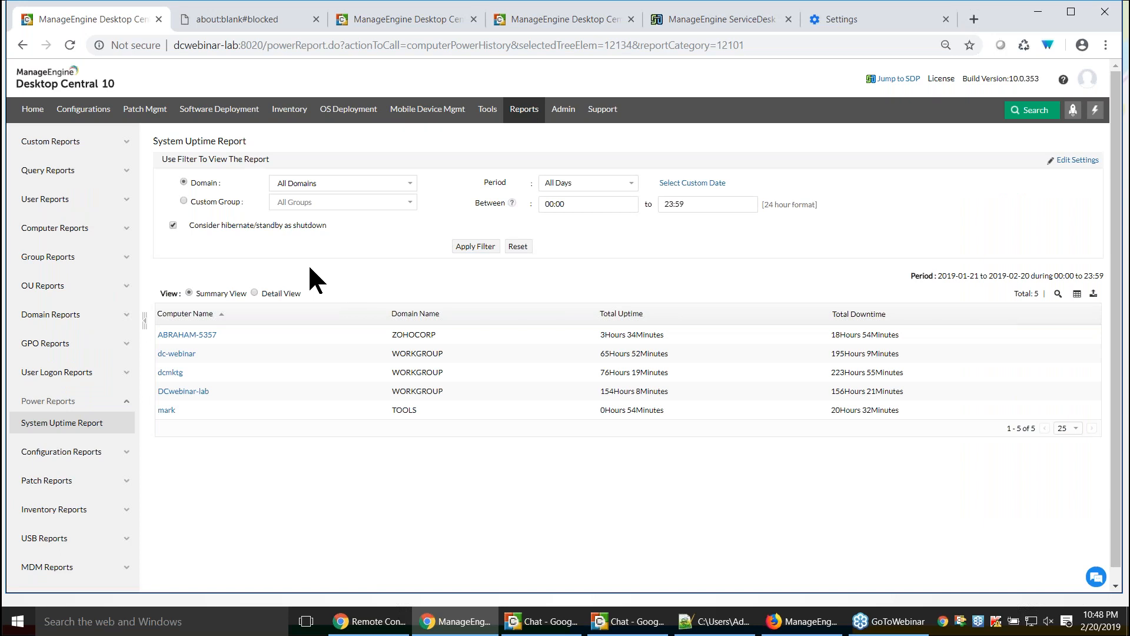
# Review the System Uptime Report's export formats without exporting, and inspect its domain and time-range filters
pyautogui.click(1094, 295)
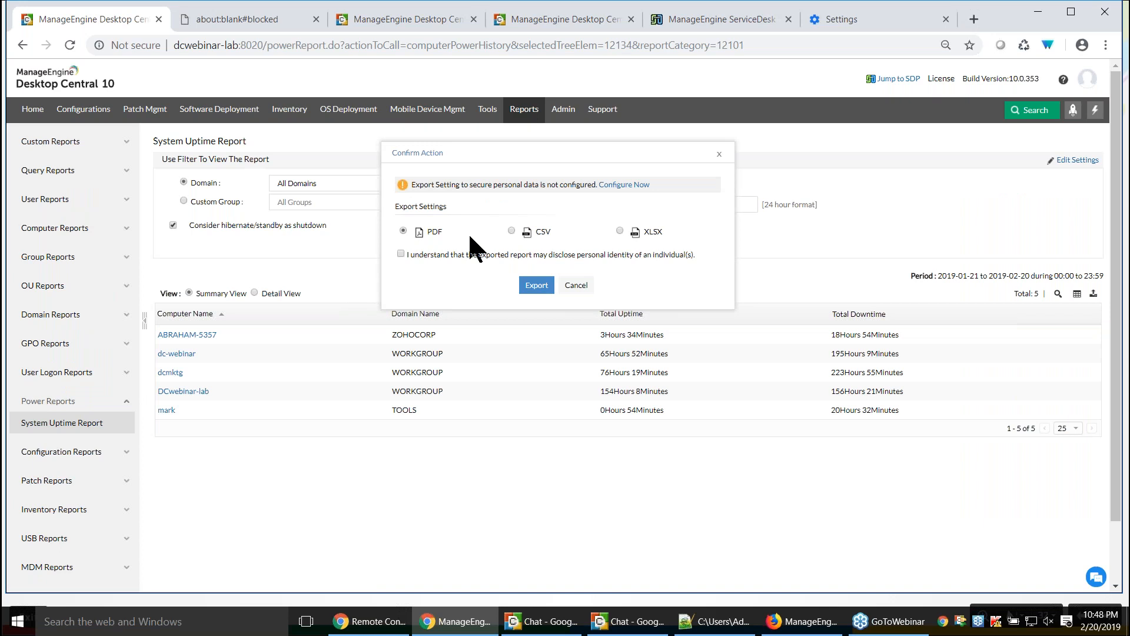
pyautogui.click(579, 289)
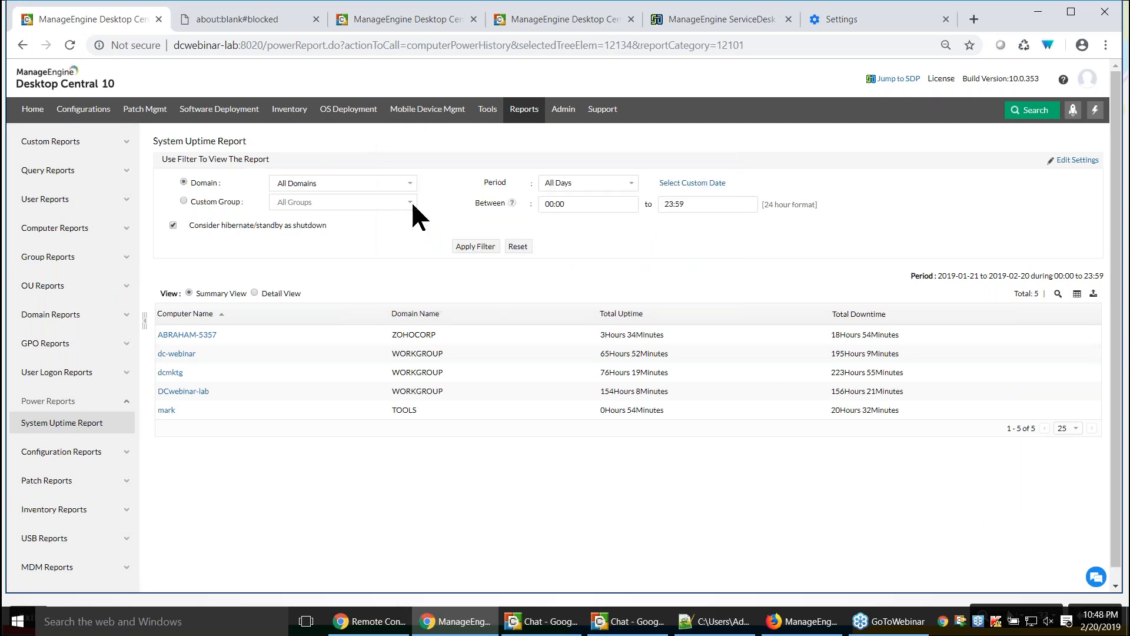
pyautogui.click(389, 183)
pyautogui.click(470, 229)
pyautogui.click(578, 204)
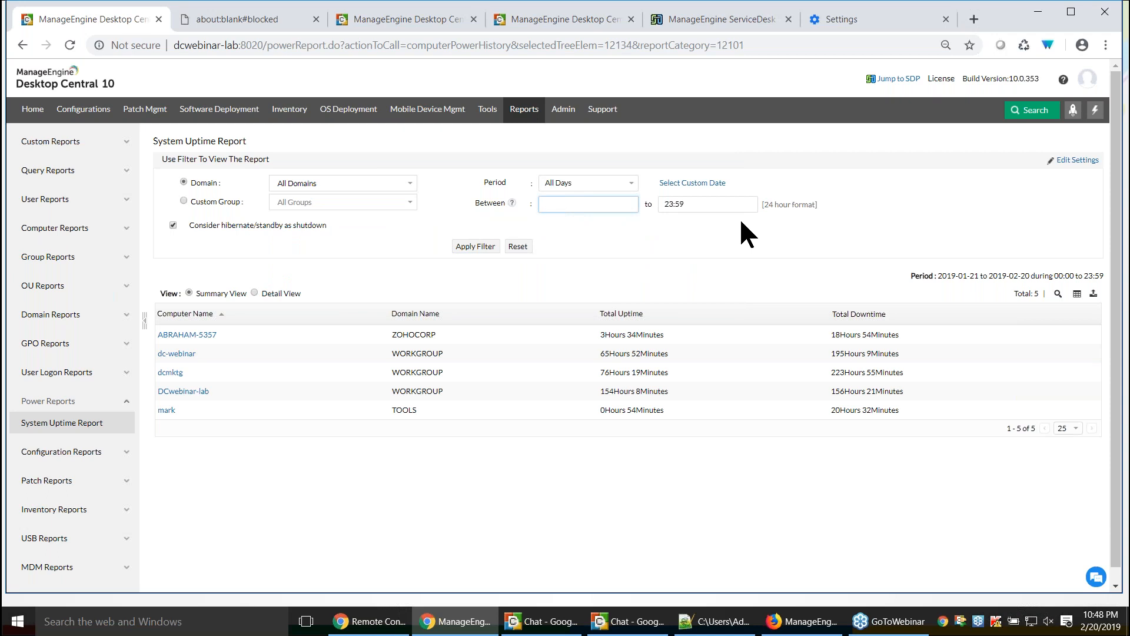
# Switch to the presentation and advance through its slides to Scenario 2 about monitoring students' activities
pyautogui.hotkey('alt', 'Tab')
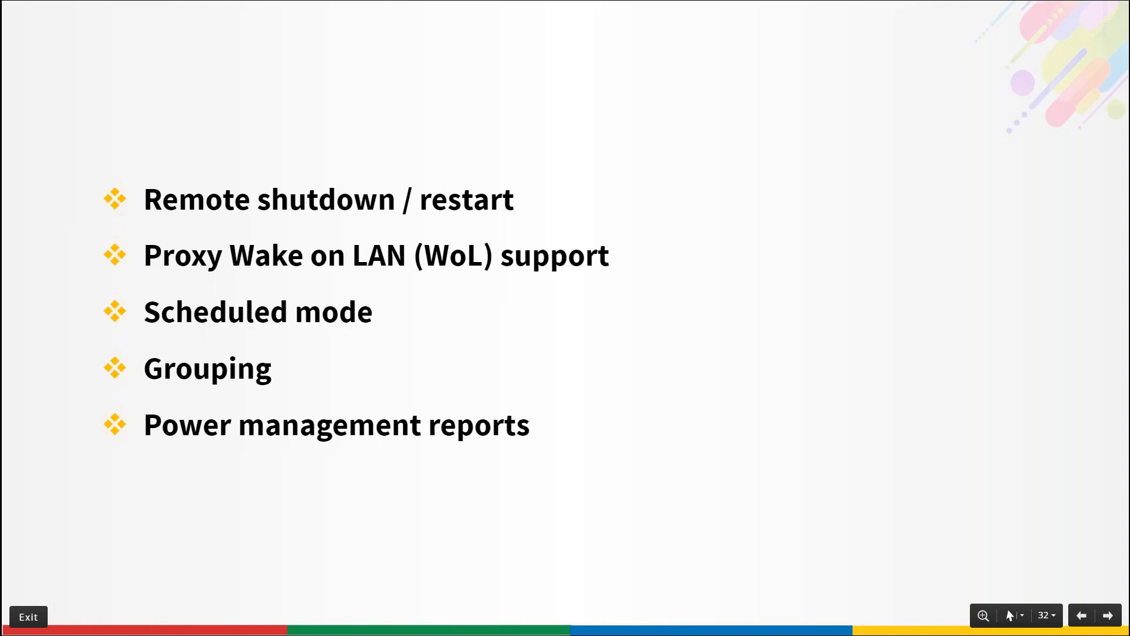
pyautogui.press('Right')
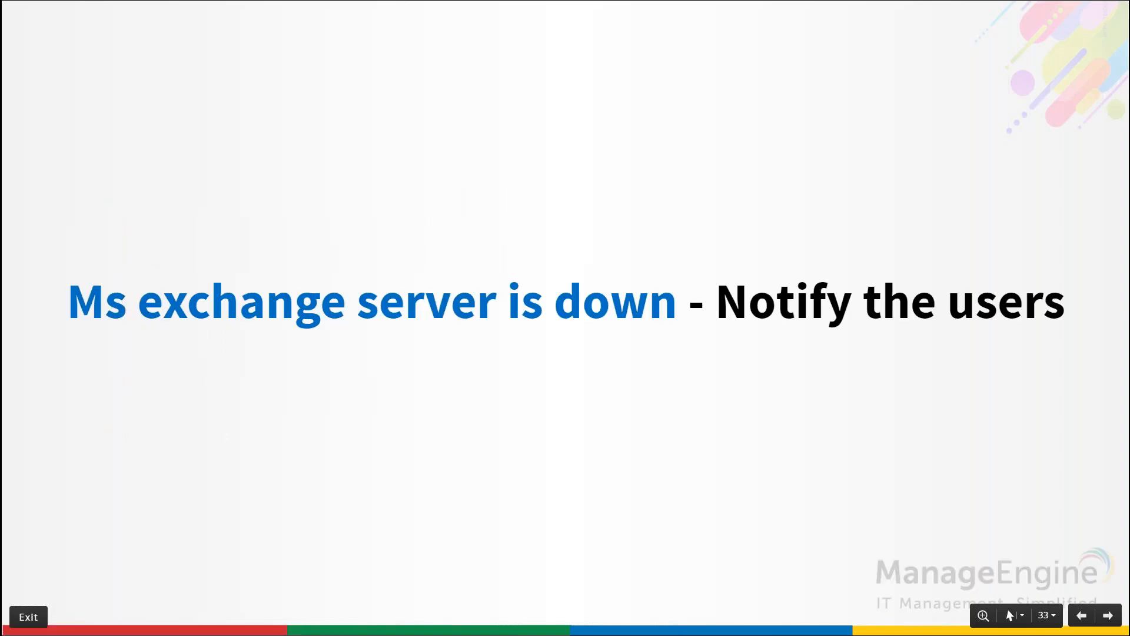
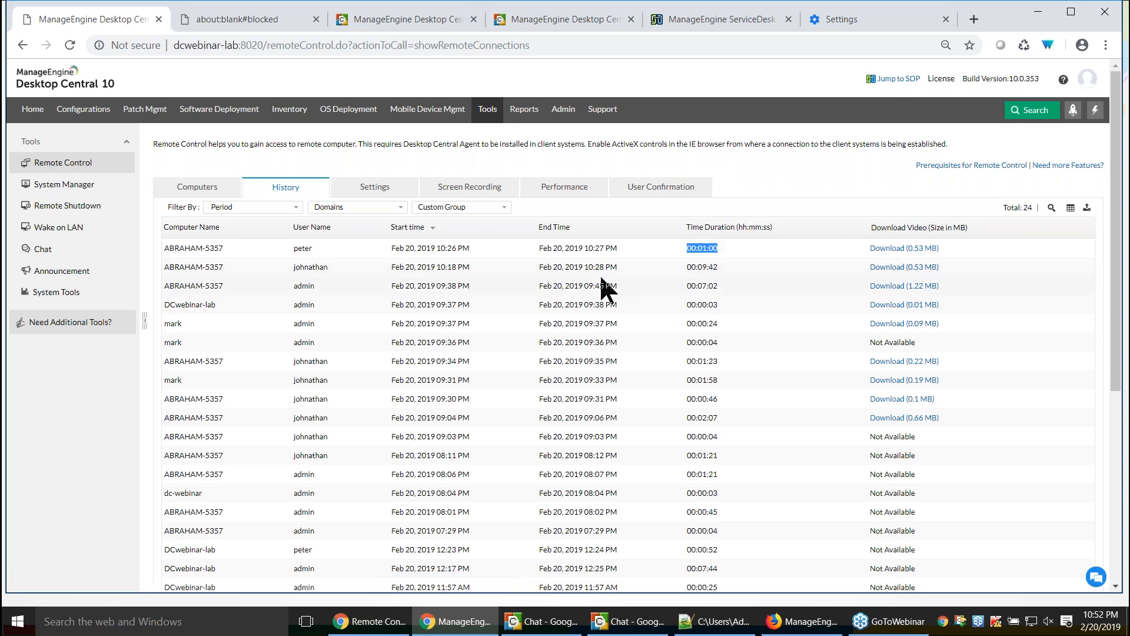
pyautogui.hotkey('alt', 'Tab')
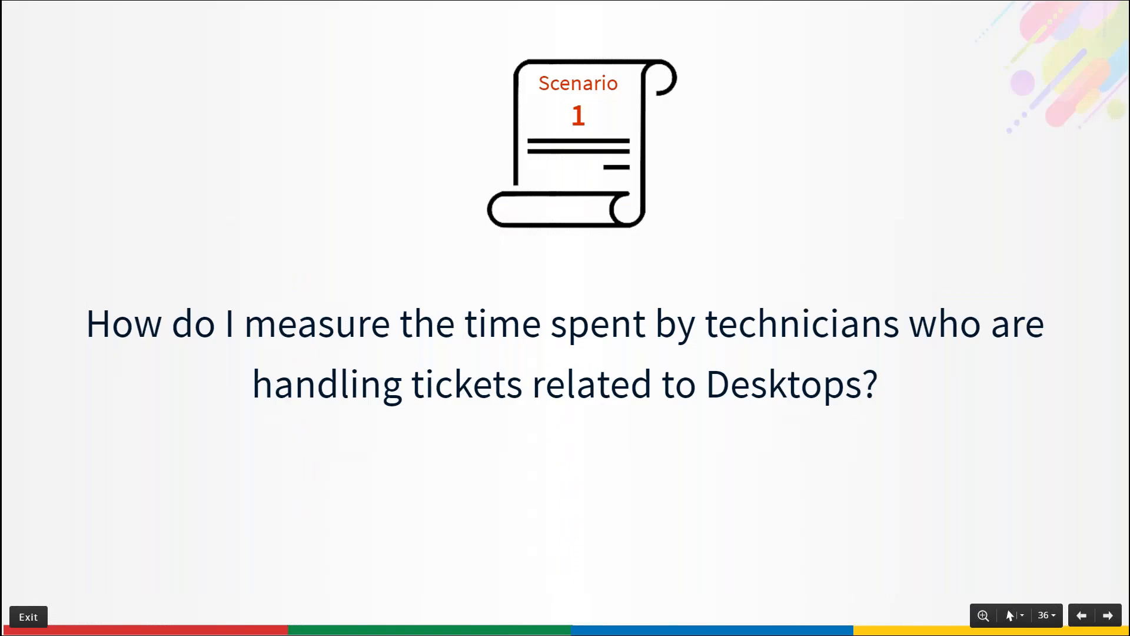
pyautogui.press('Right')
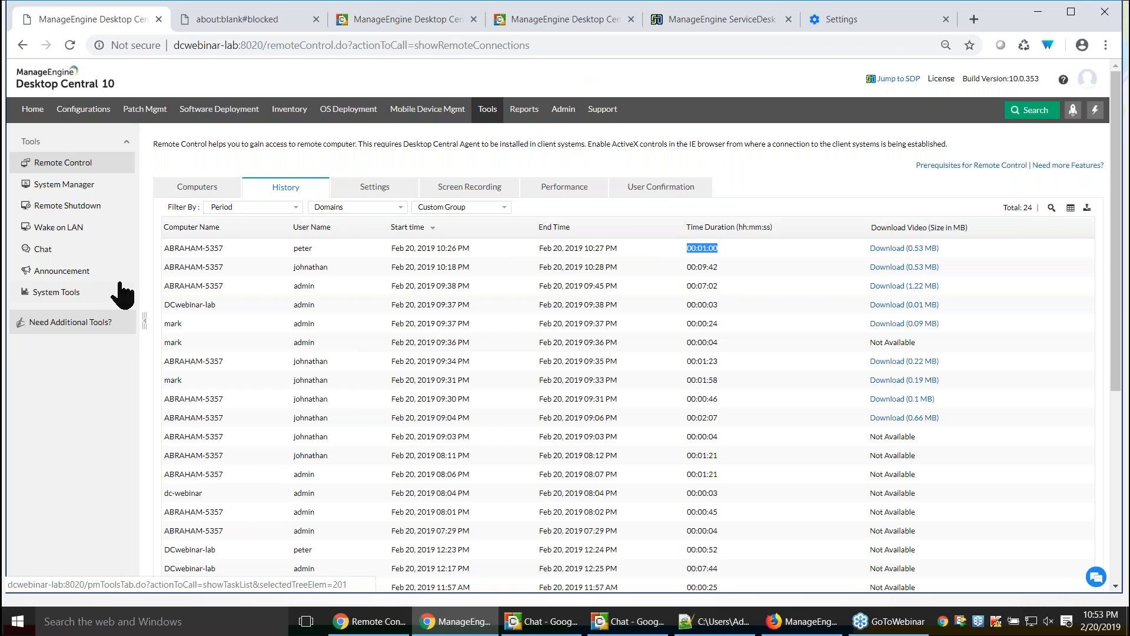
# Examine the end-user notification and View only Mode options in the Remote Control settings, and advance the presentation to Scenario 3
pyautogui.click(390, 195)
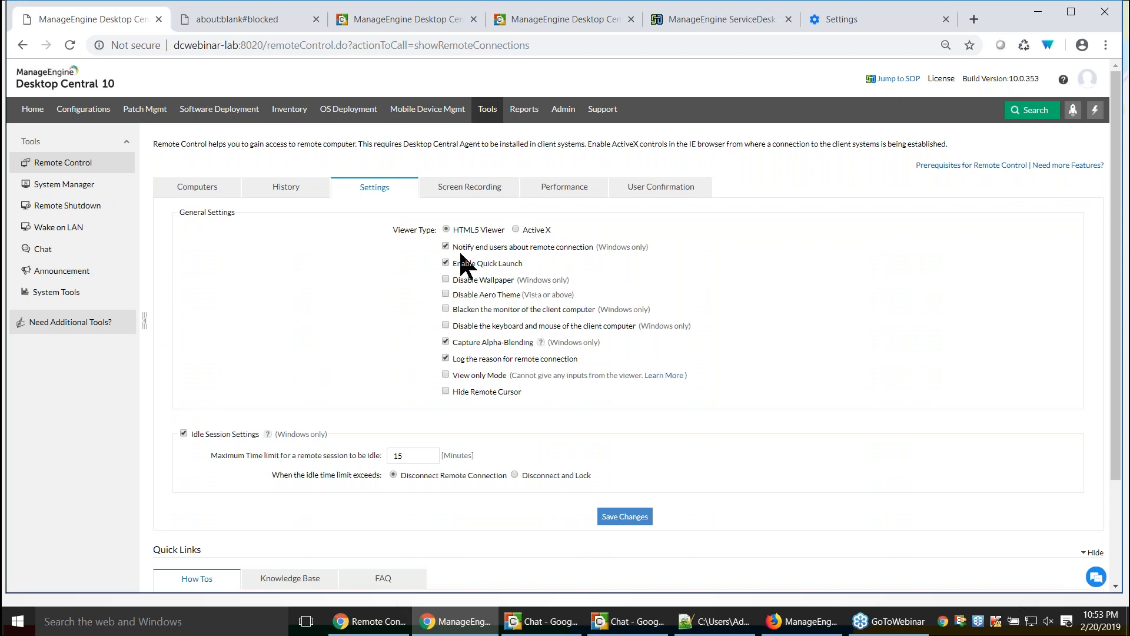
pyautogui.moveTo(452, 246); pyautogui.dragTo(593, 246)
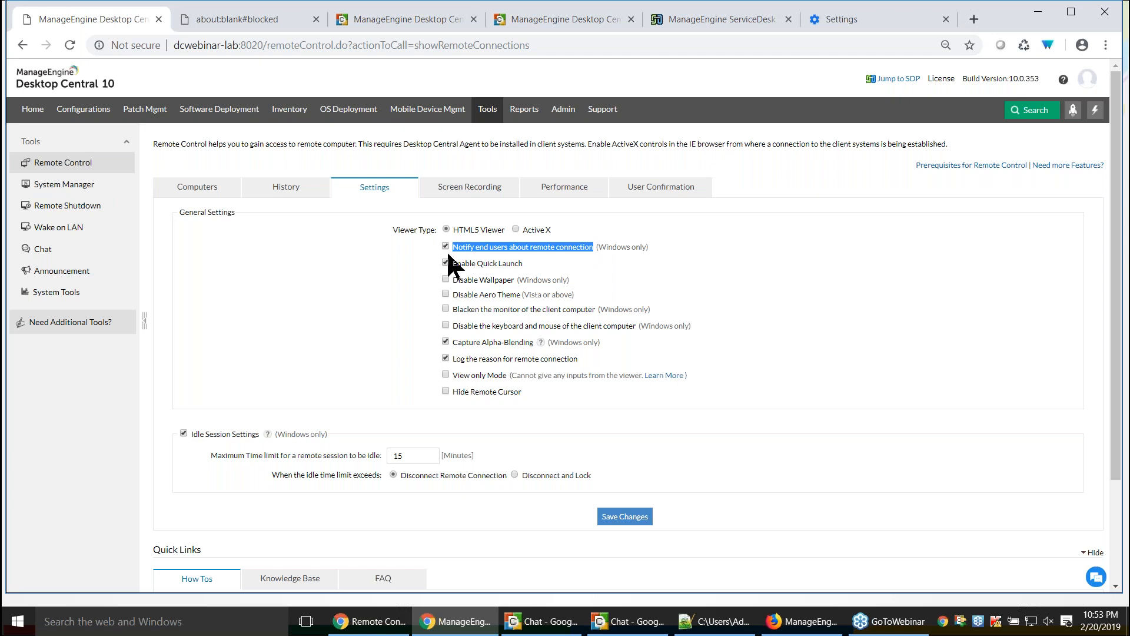
pyautogui.click(445, 375)
pyautogui.hotkey('alt', 'Tab')
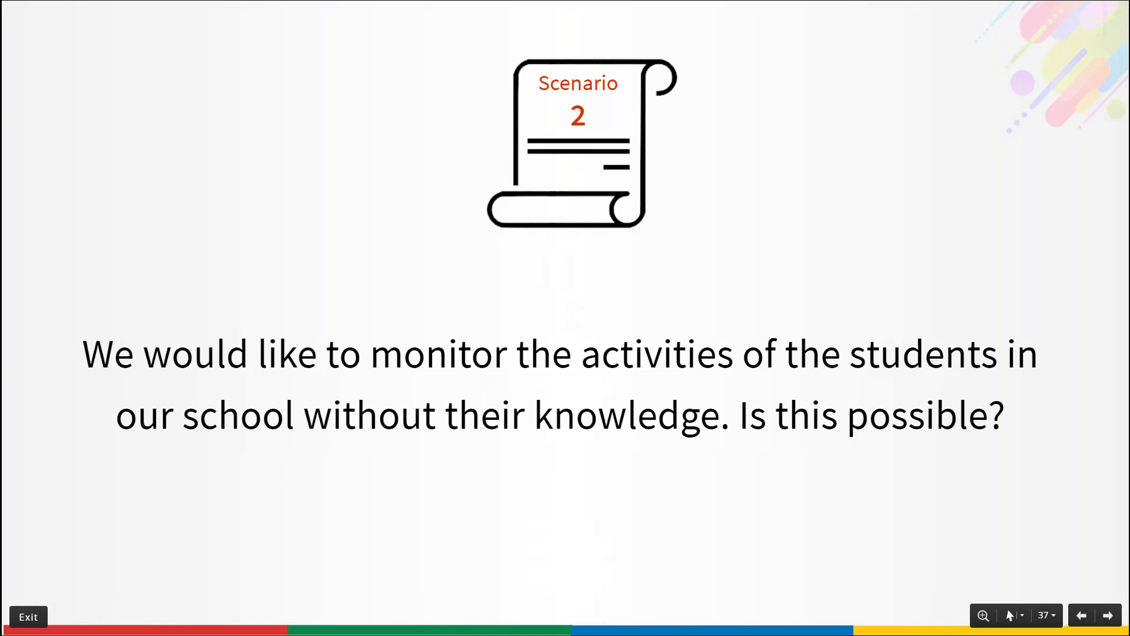
pyautogui.press('Right')
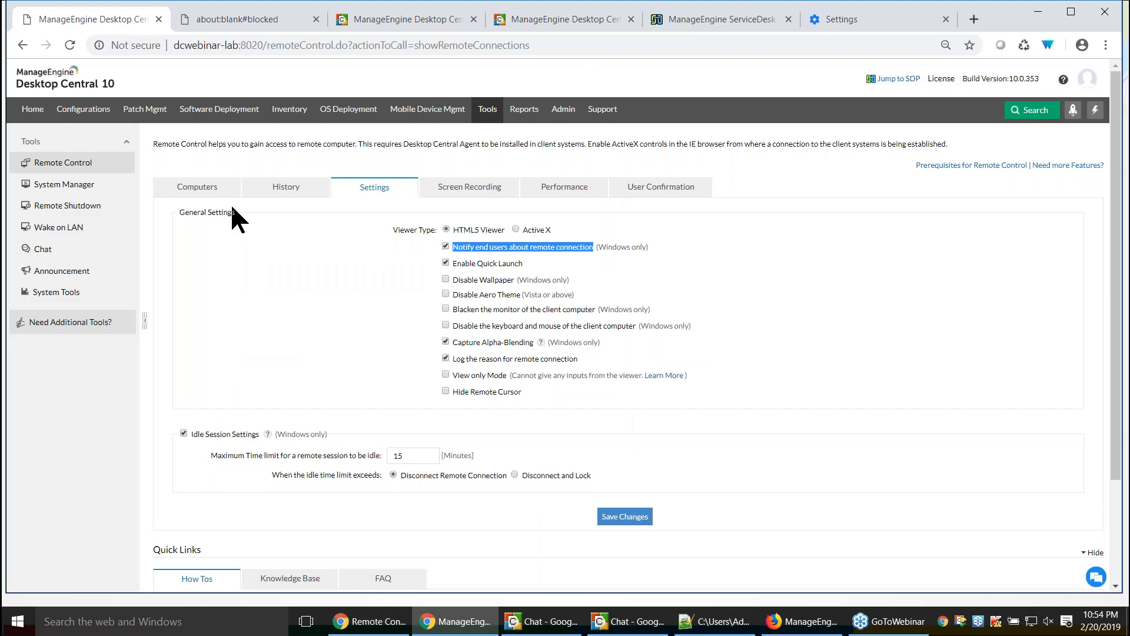
# Enable User Confirmation for Remote Control without saving to preview its options, and advance the presentation to Scenario 4
pyautogui.click(653, 190)
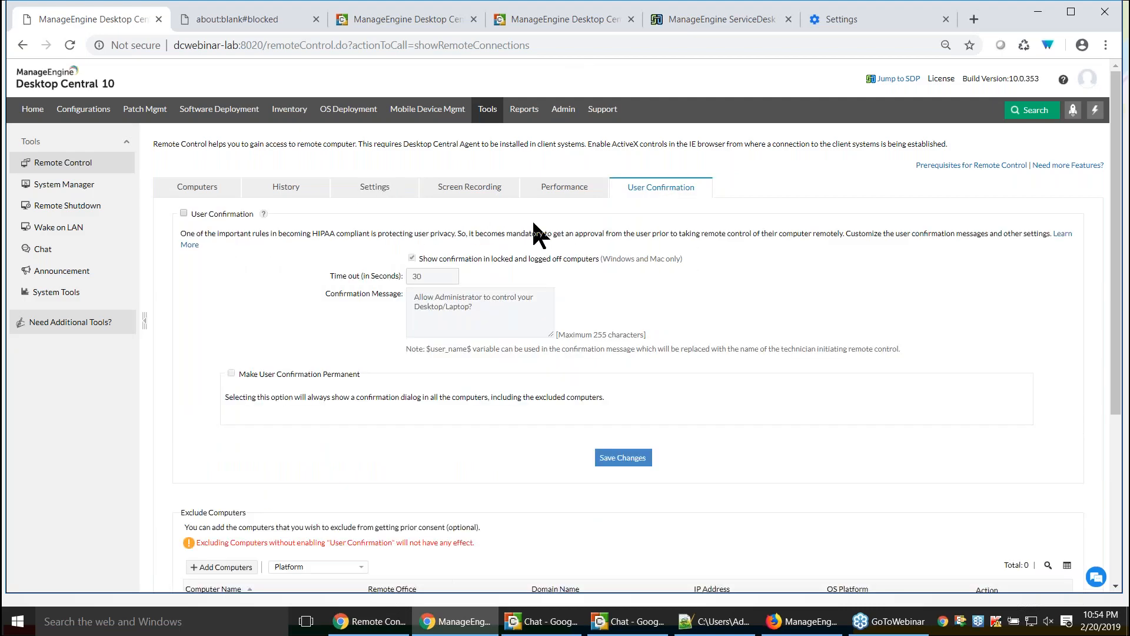
pyautogui.click(183, 213)
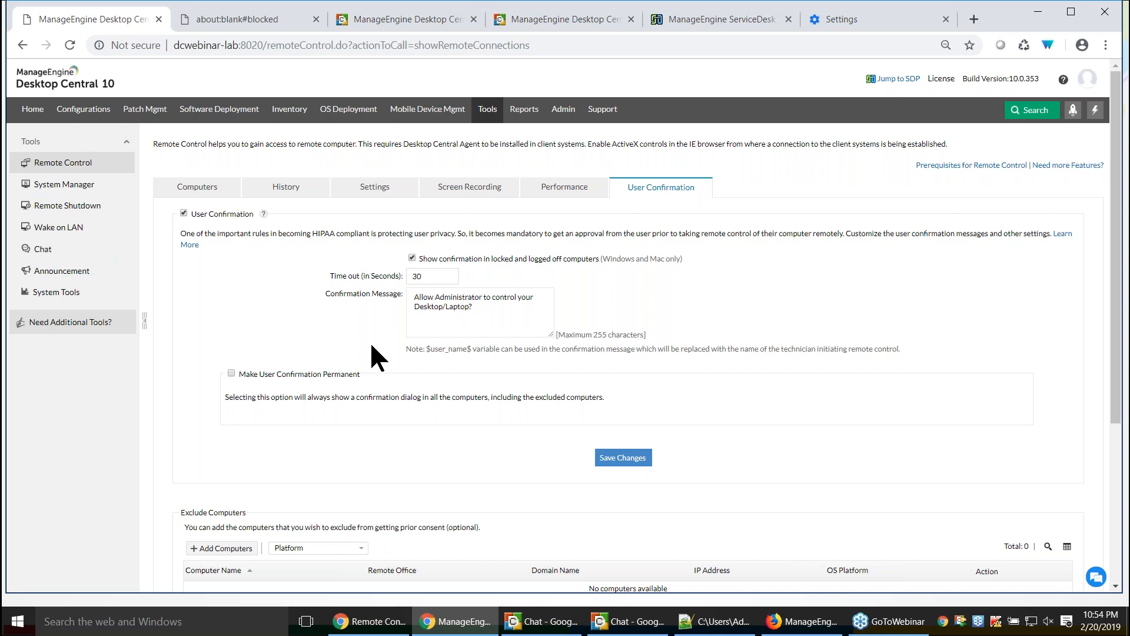
pyautogui.hotkey('alt', 'Tab')
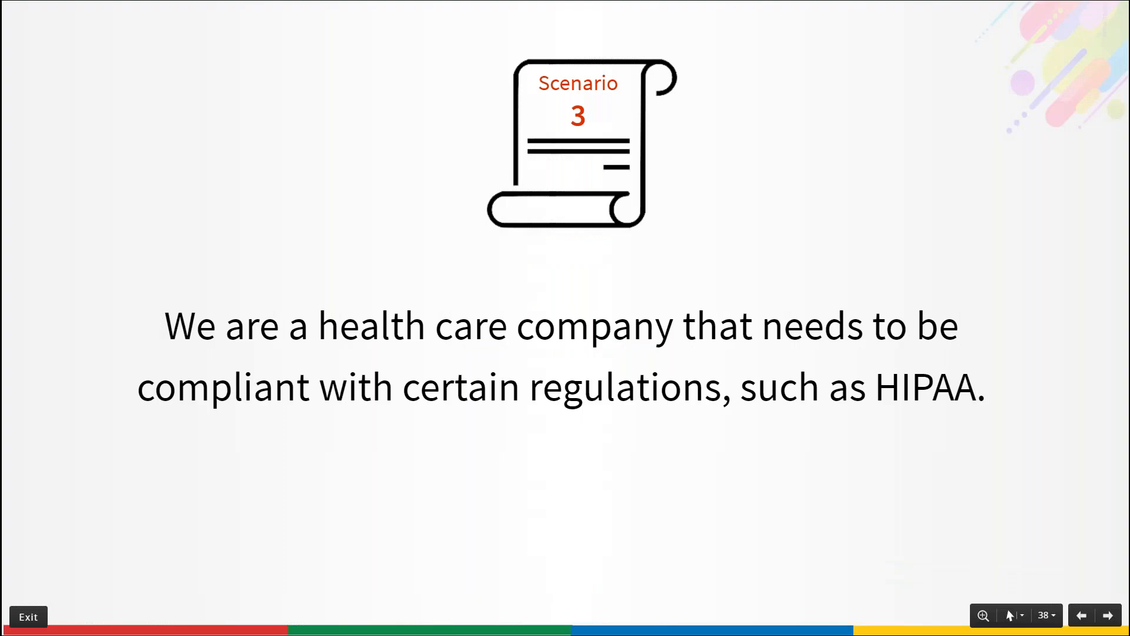
pyautogui.press('Right')
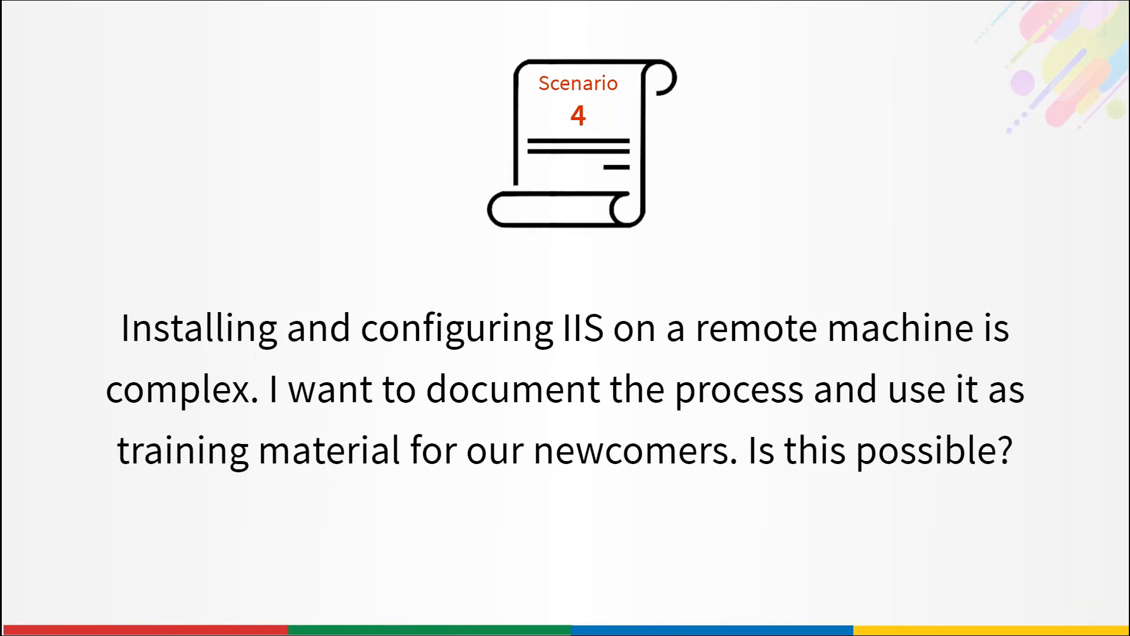
# Review Remote Control's screen recording settings and the recorded videos in the session history, and advance the presentation to Scenario 5
pyautogui.hotkey('alt', 'Tab')
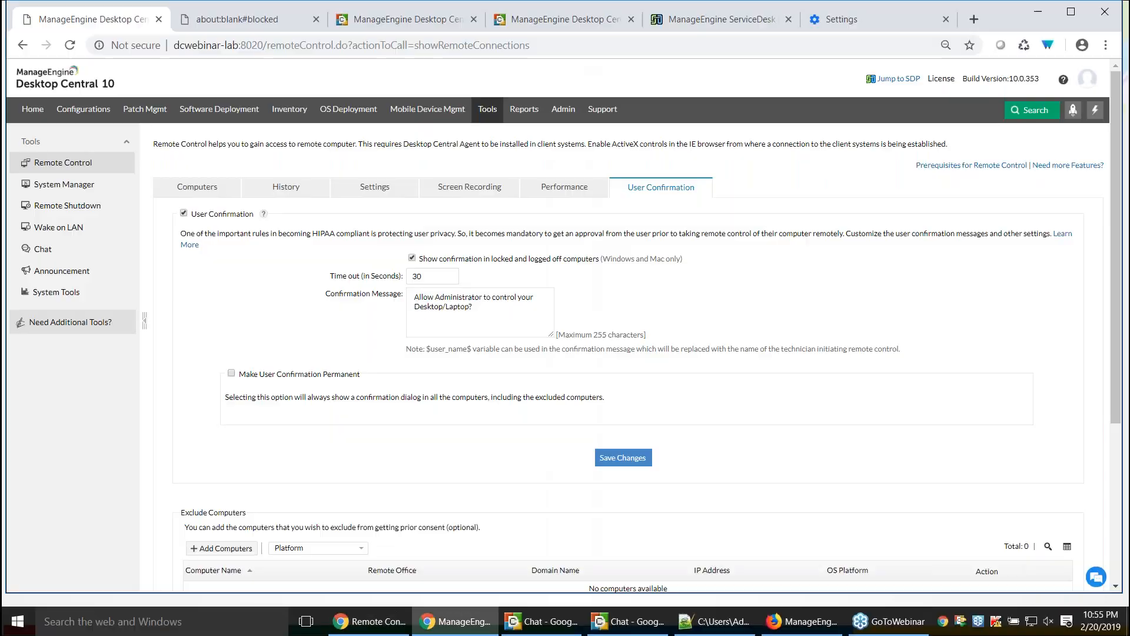
pyautogui.click(473, 193)
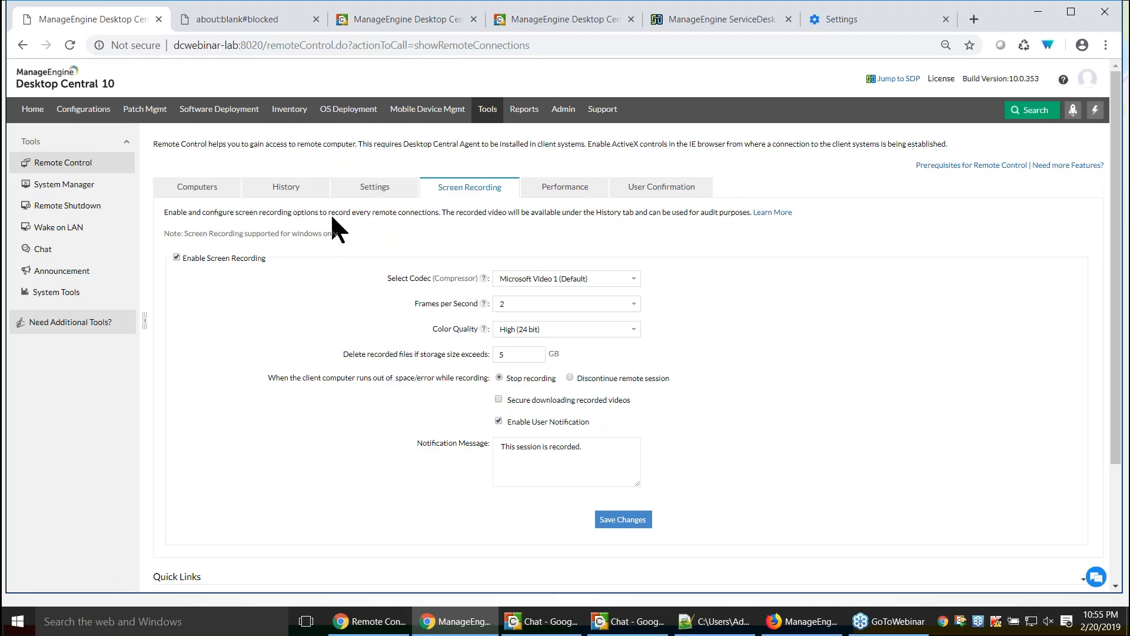
pyautogui.click(294, 190)
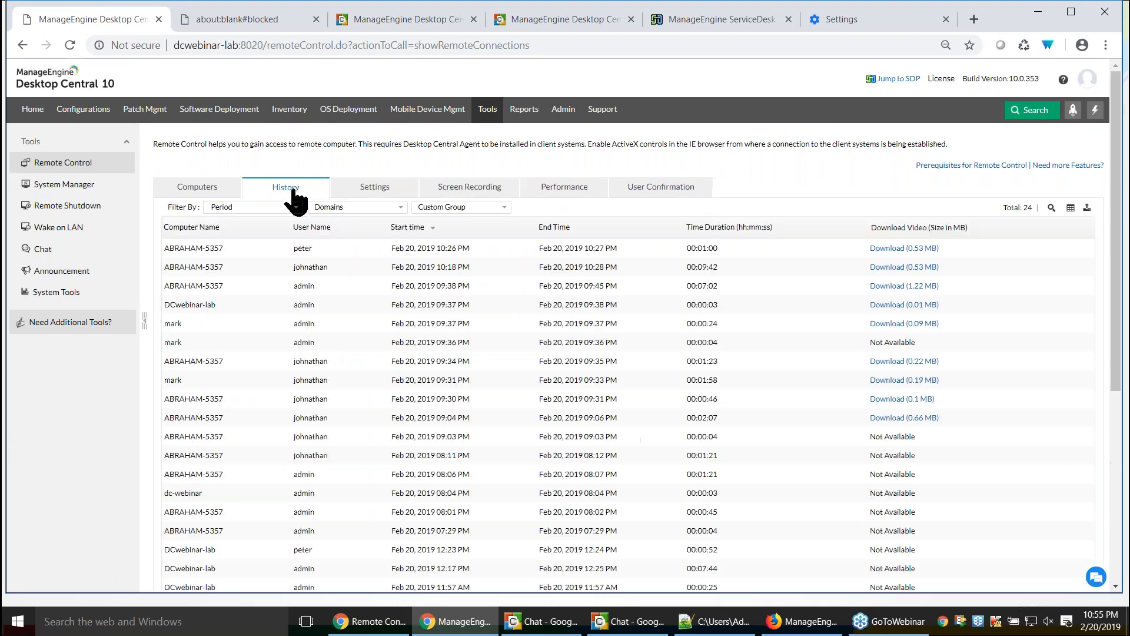
pyautogui.click(500, 196)
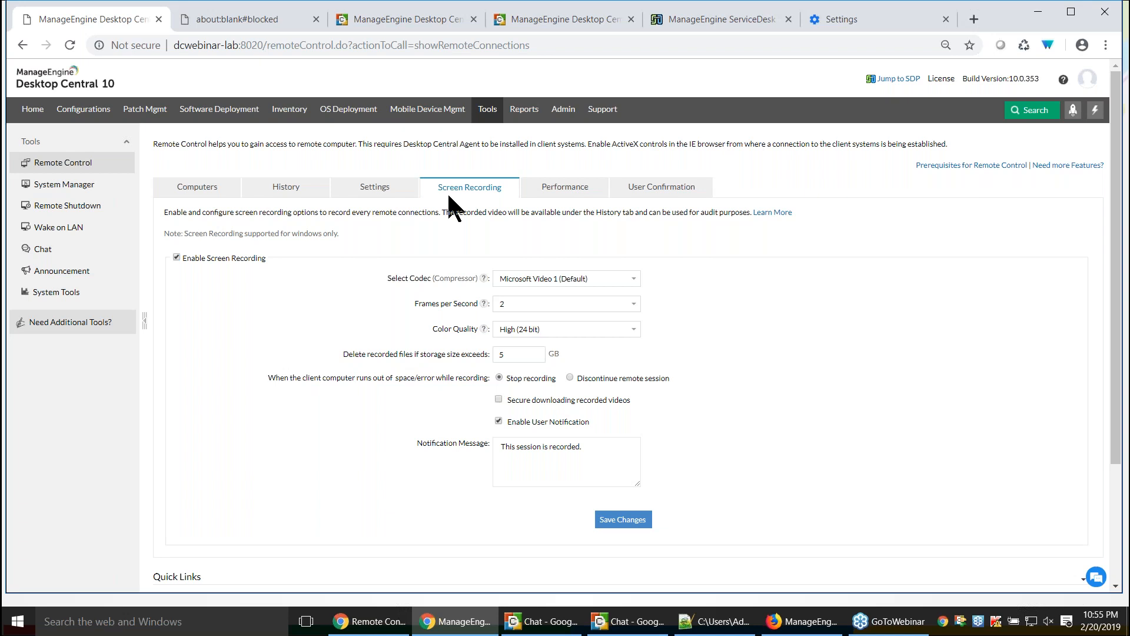
pyautogui.click(302, 195)
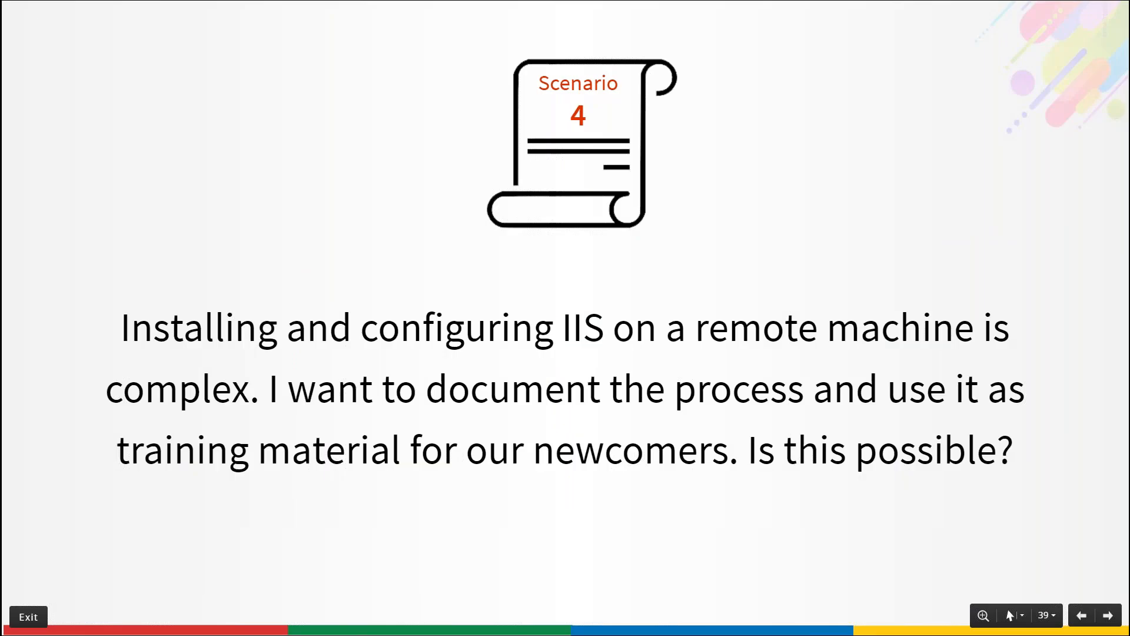
pyautogui.press('Right')
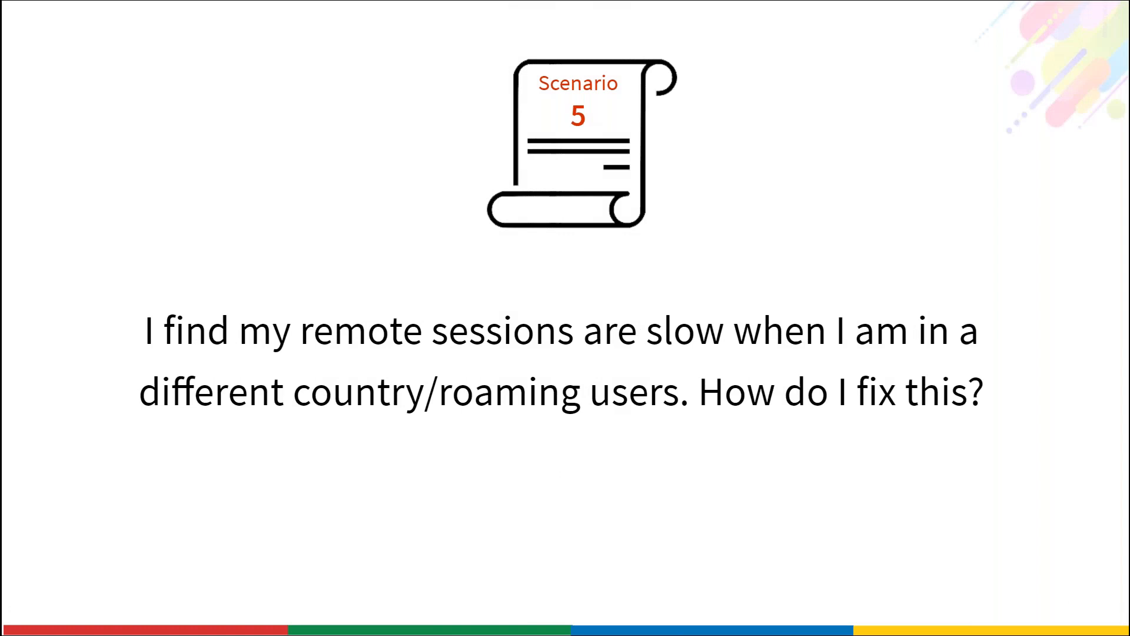
pyautogui.hotkey('alt', 'Tab')
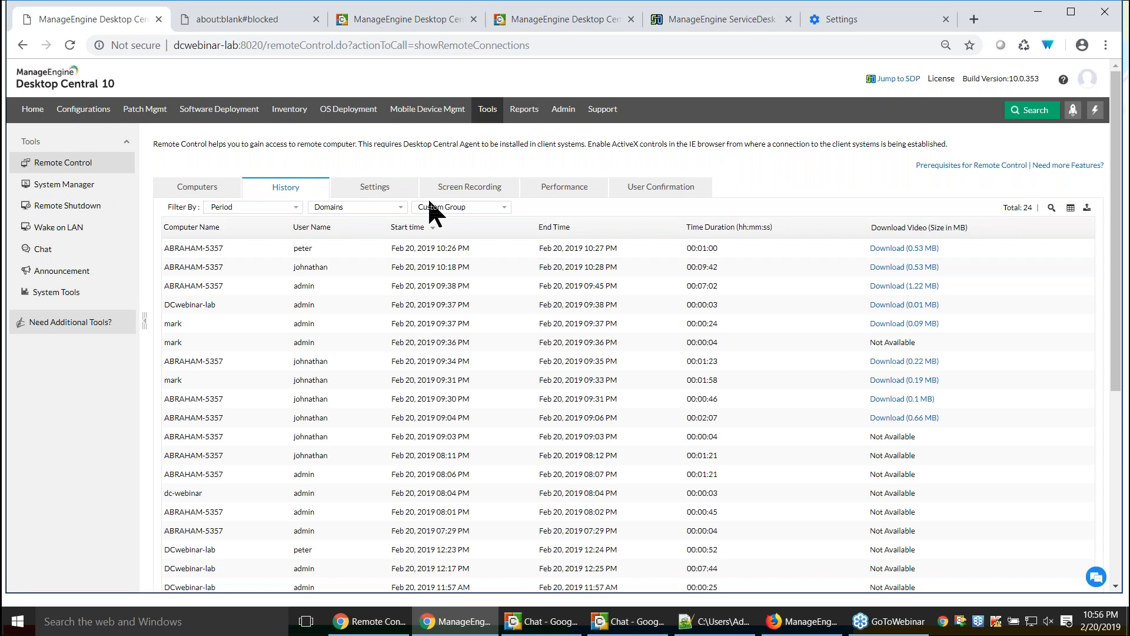
# Review Remote Control's compression and color quality options for the 3rd Floor and Roaming User offices without saving, and advance the presentation to Scenario 6
pyautogui.click(576, 189)
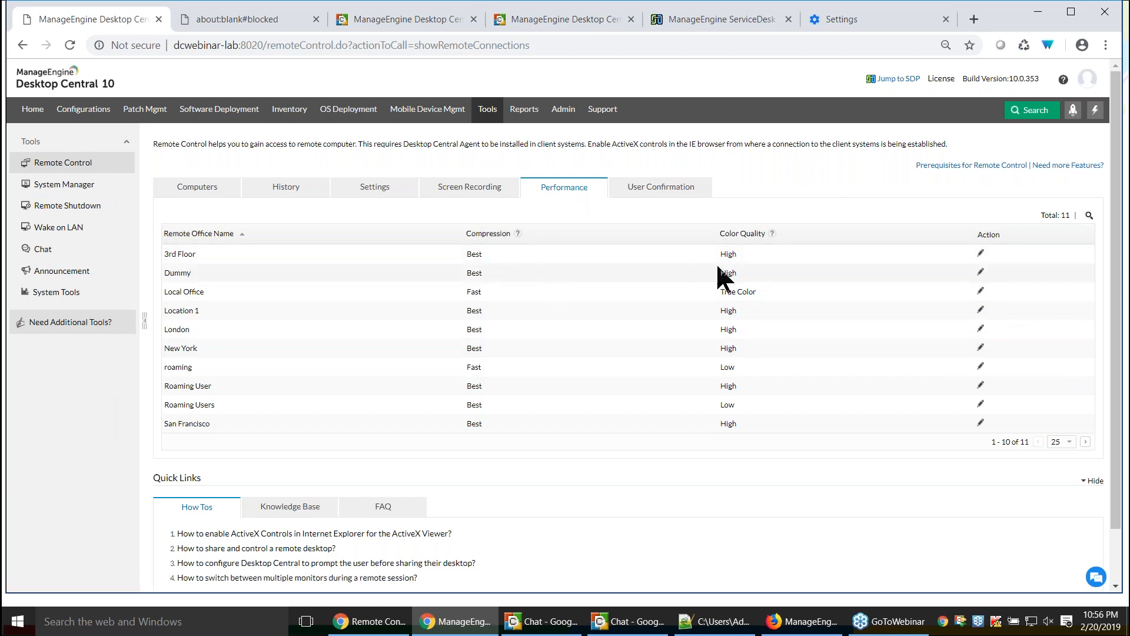
pyautogui.click(981, 253)
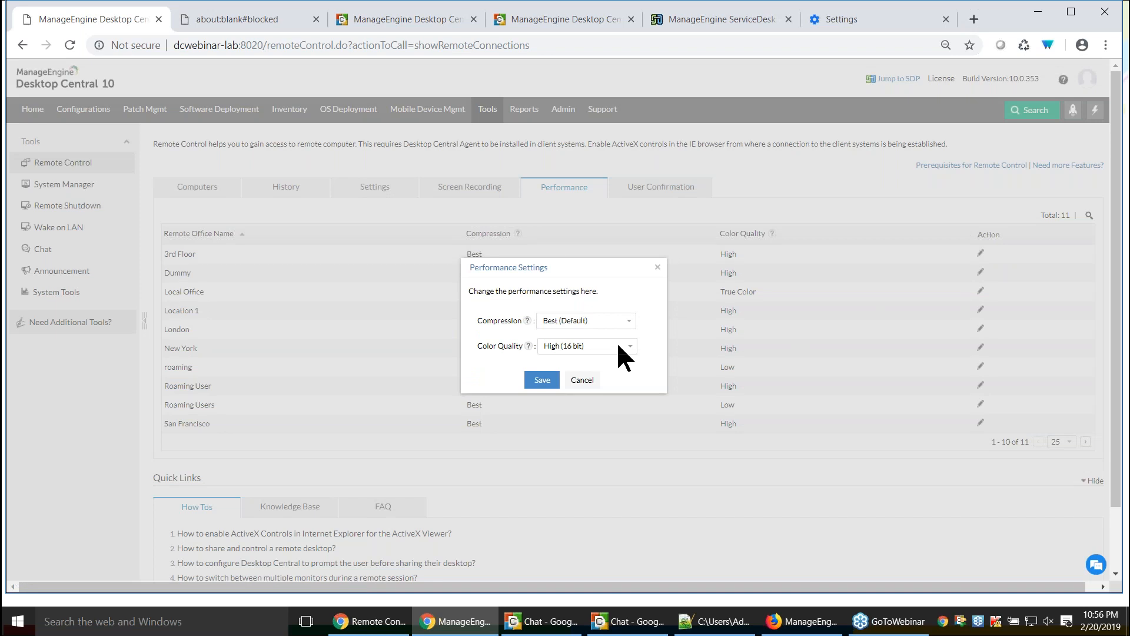
pyautogui.click(582, 379)
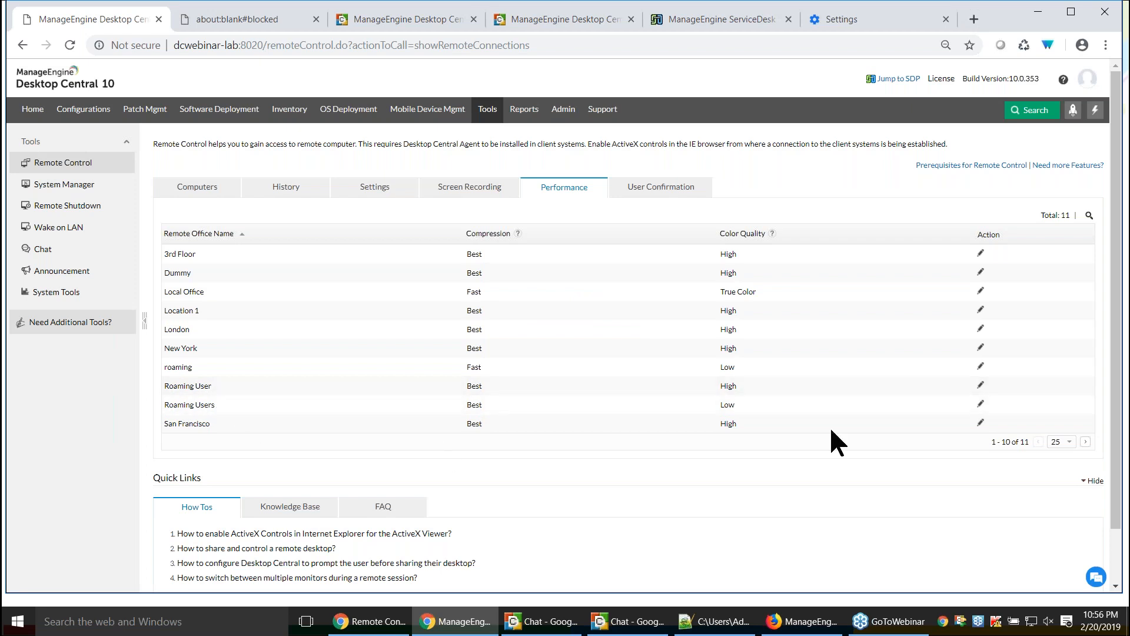
pyautogui.click(981, 385)
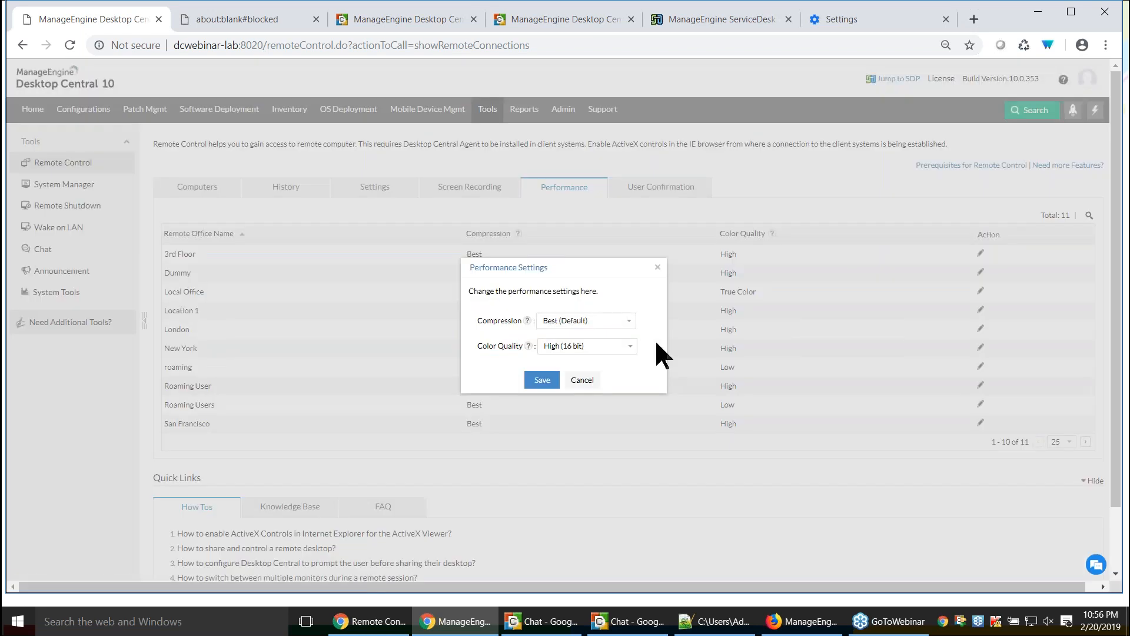
pyautogui.click(588, 346)
pyautogui.click(575, 393)
pyautogui.click(580, 381)
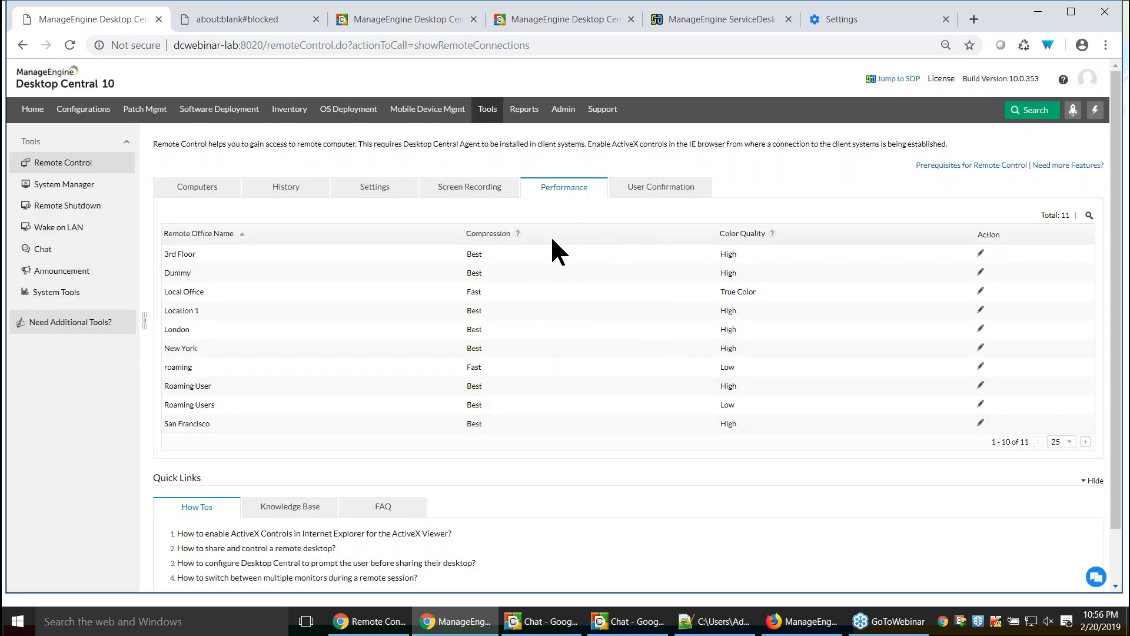
pyautogui.hotkey('alt', 'Tab')
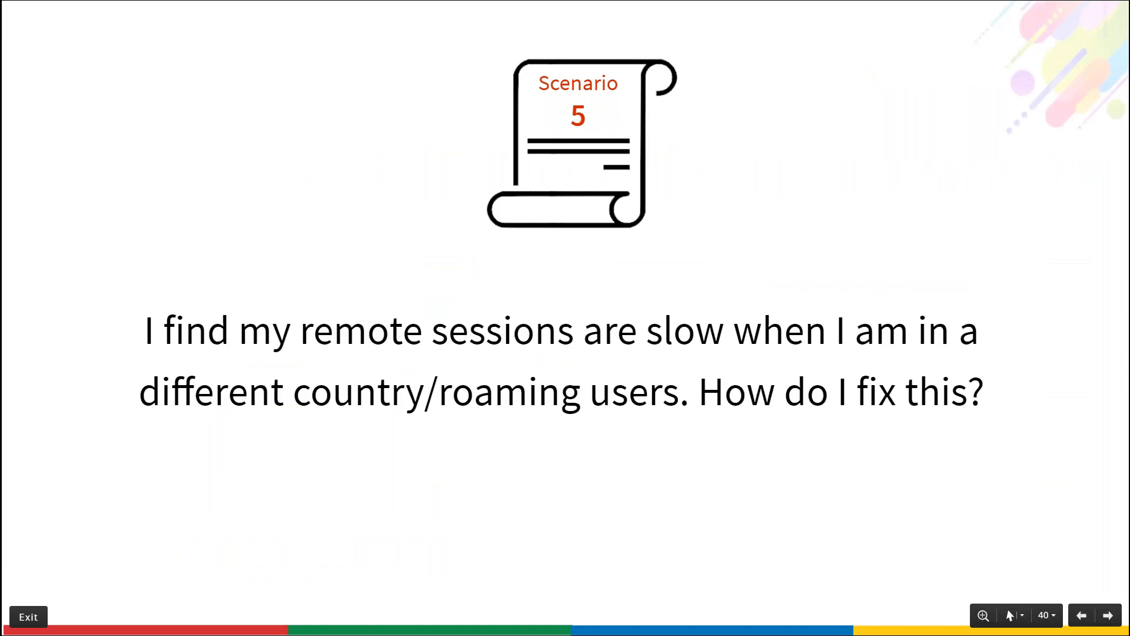
pyautogui.press('Right')
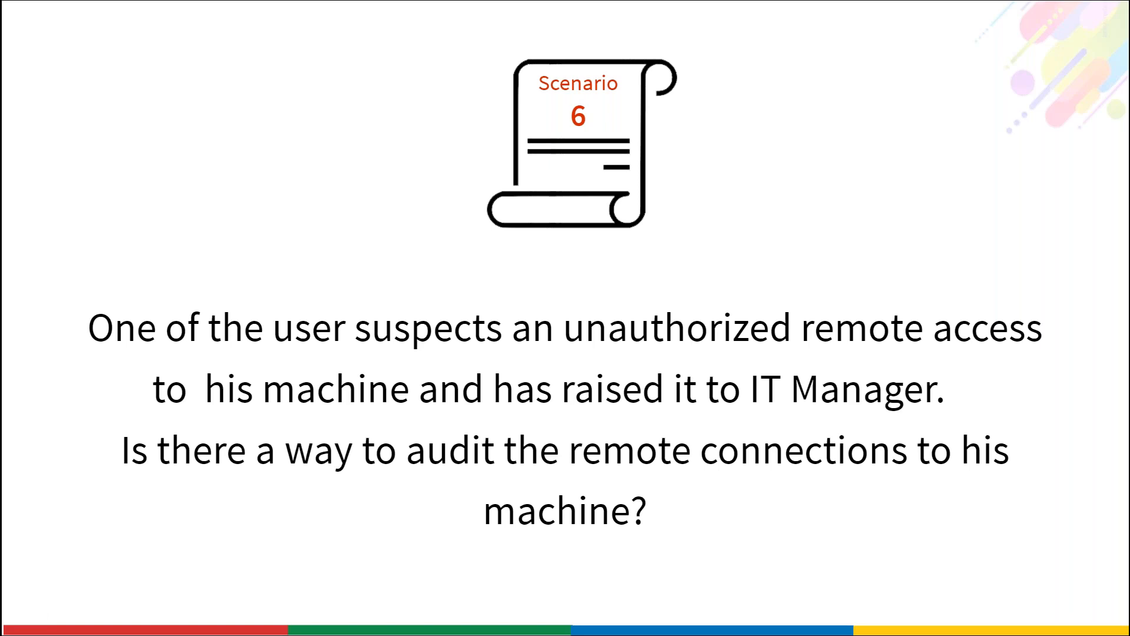
# Switch to Desktop Central and filter the Action Log Viewer to show only Remote Control events from the past week
pyautogui.hotkey('alt', 'Tab')
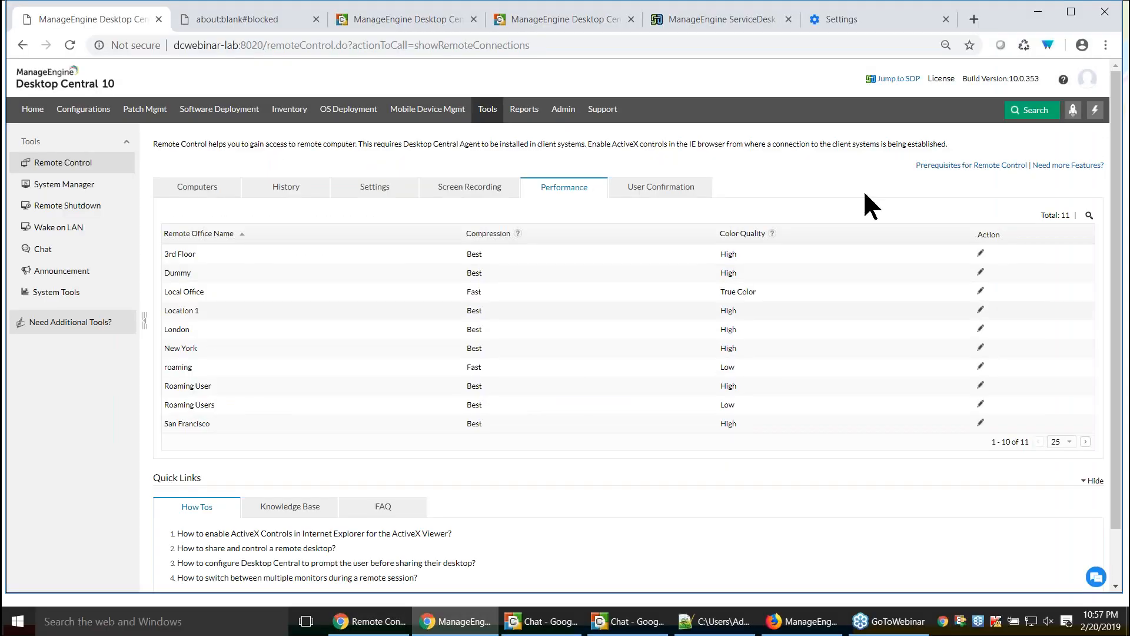
pyautogui.click(563, 114)
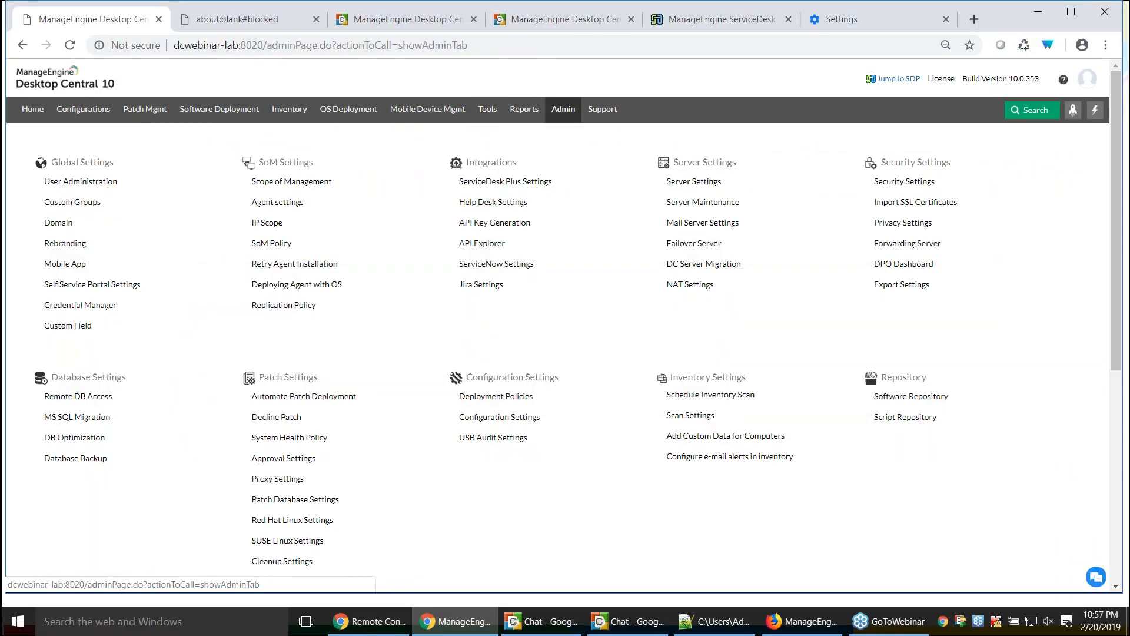
pyautogui.scroll(-5, 201, 440)
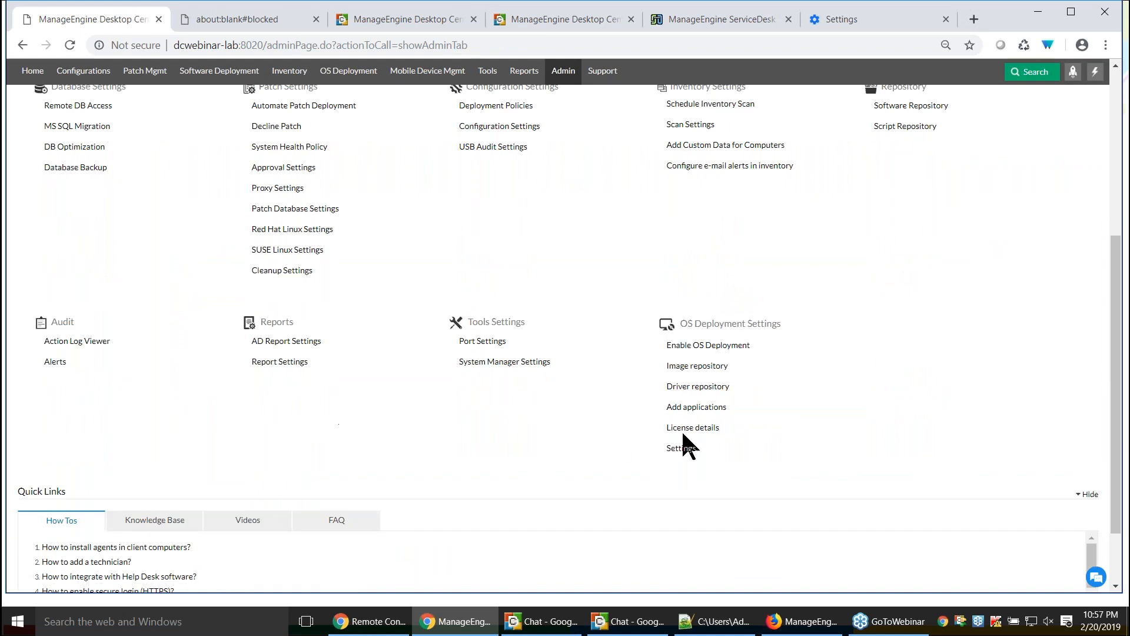
pyautogui.scroll(4, 681, 430)
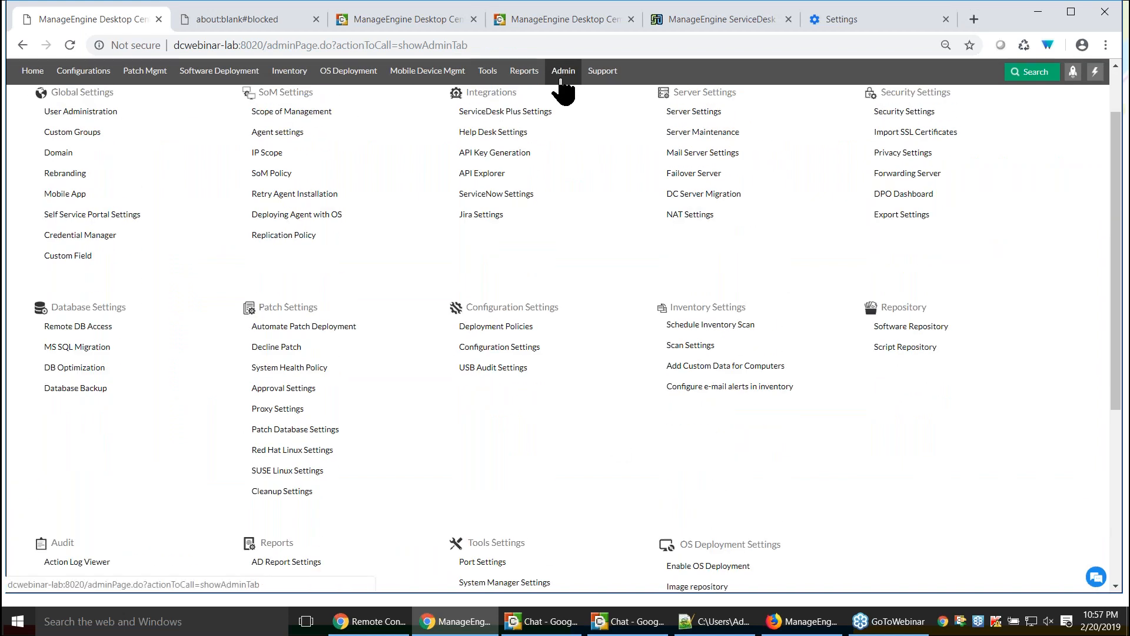
pyautogui.scroll(-5, 285, 378)
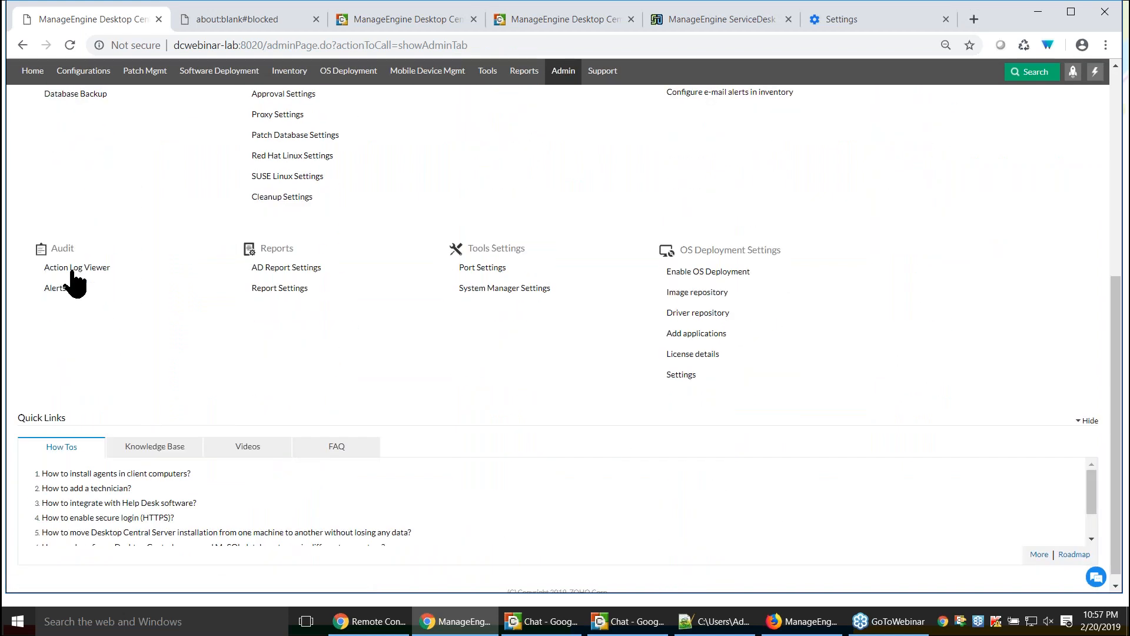
pyautogui.click(74, 271)
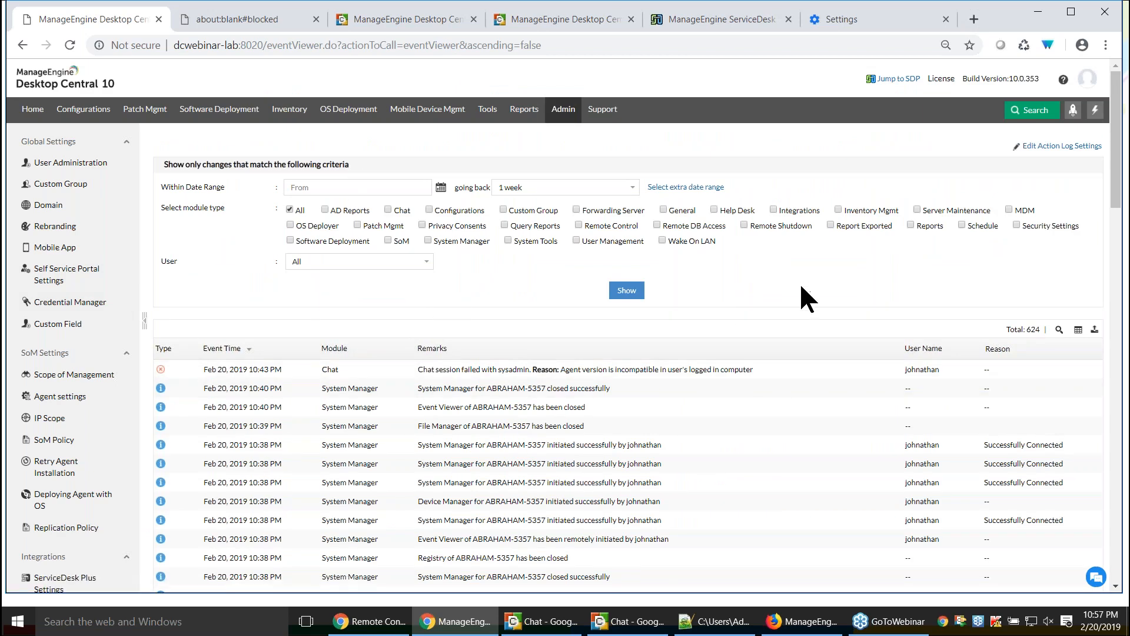
pyautogui.click(579, 225)
pyautogui.click(621, 293)
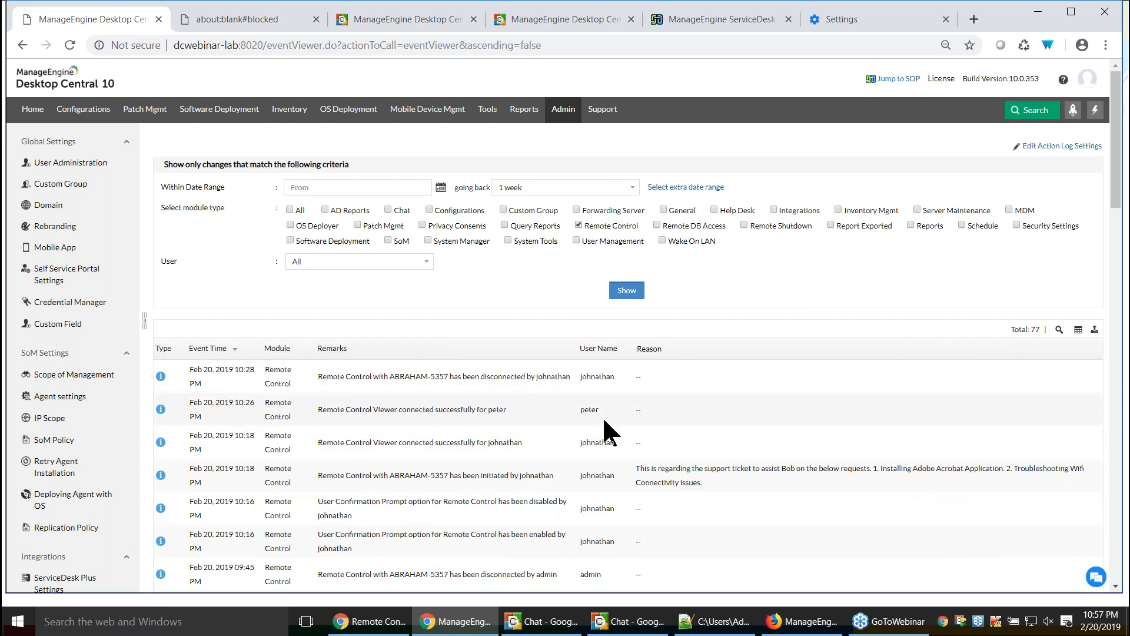
pyautogui.moveTo(581, 377); pyautogui.dragTo(614, 379)
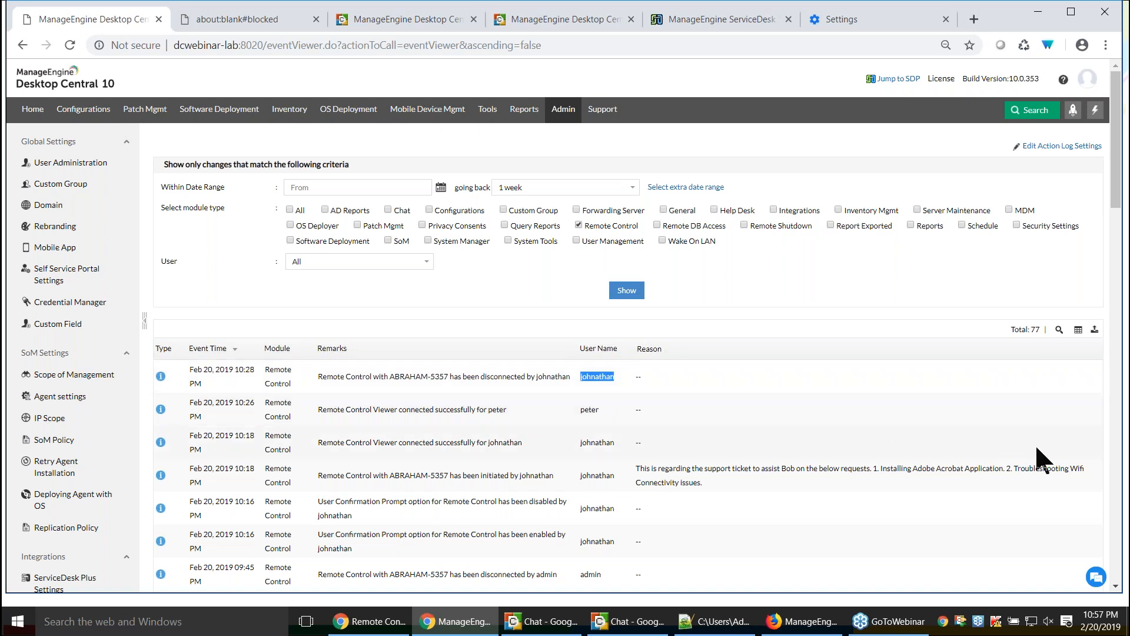
# Add the Start Time, End Time, Time Duration and Computer Name columns to the action log table
pyautogui.click(1078, 330)
pyautogui.scroll(-3, 999, 436)
pyautogui.click(979, 407)
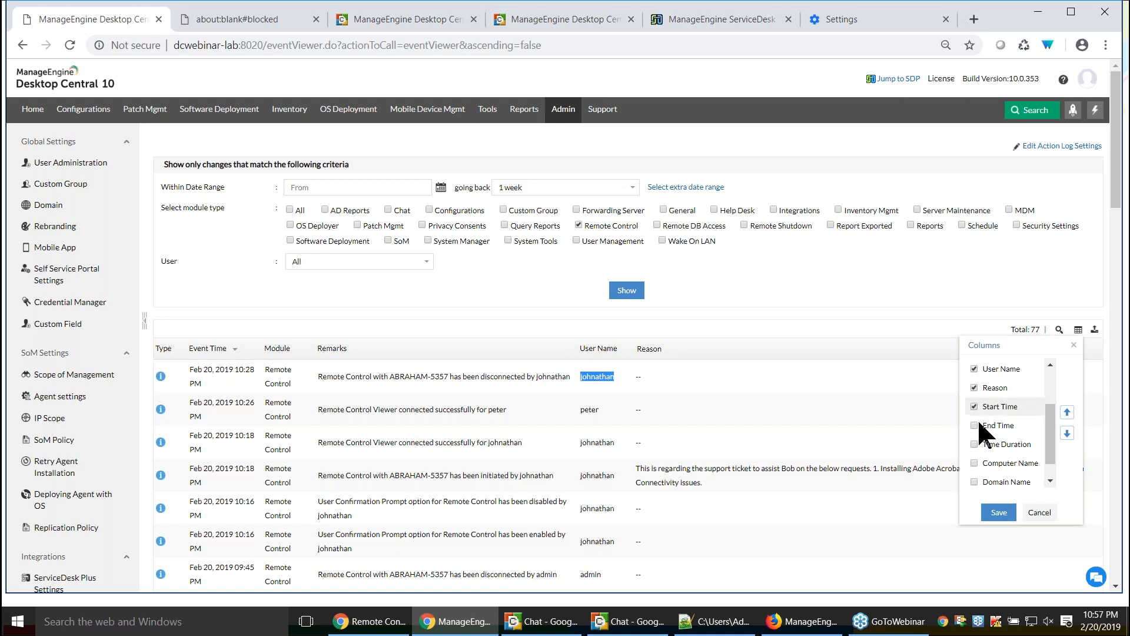
pyautogui.click(976, 425)
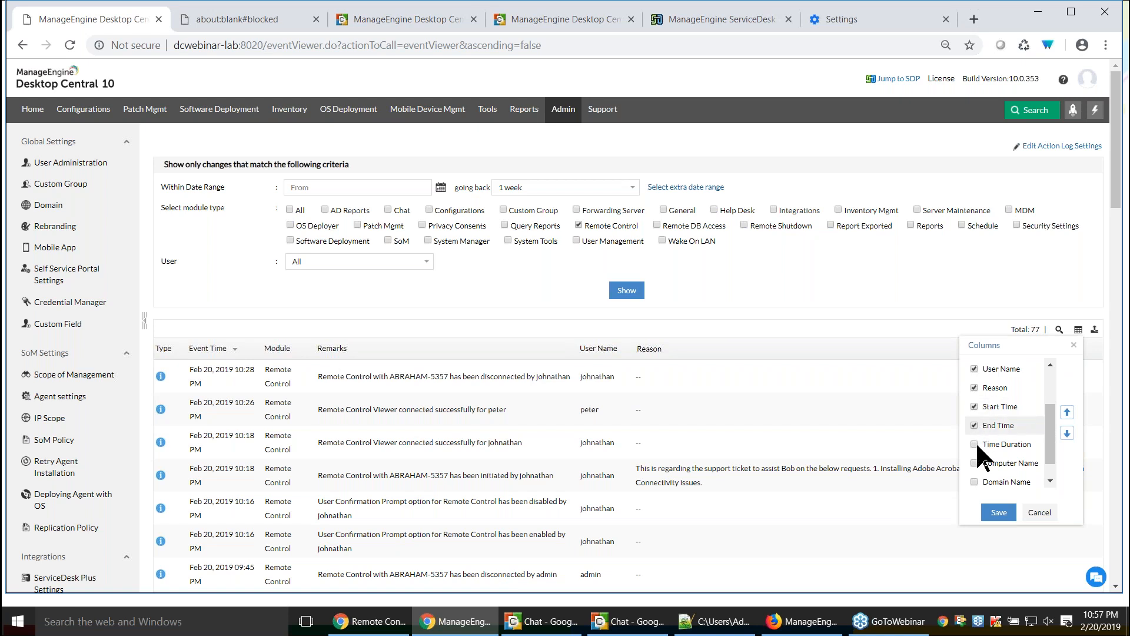
pyautogui.scroll(-1, 980, 451)
pyautogui.click(974, 421)
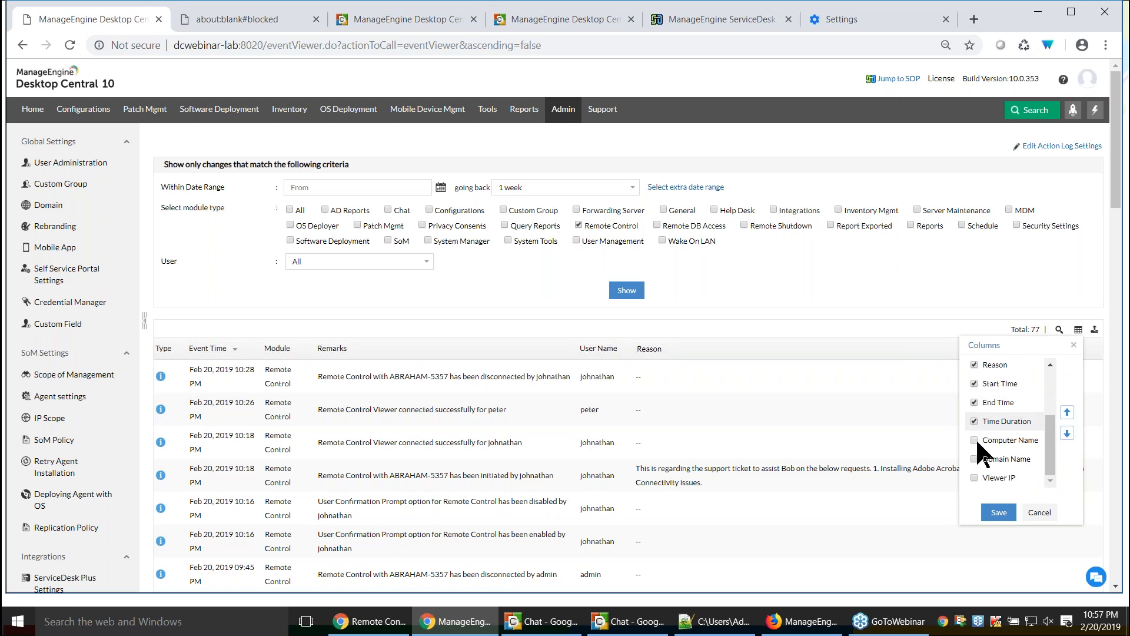
pyautogui.click(974, 441)
pyautogui.click(999, 513)
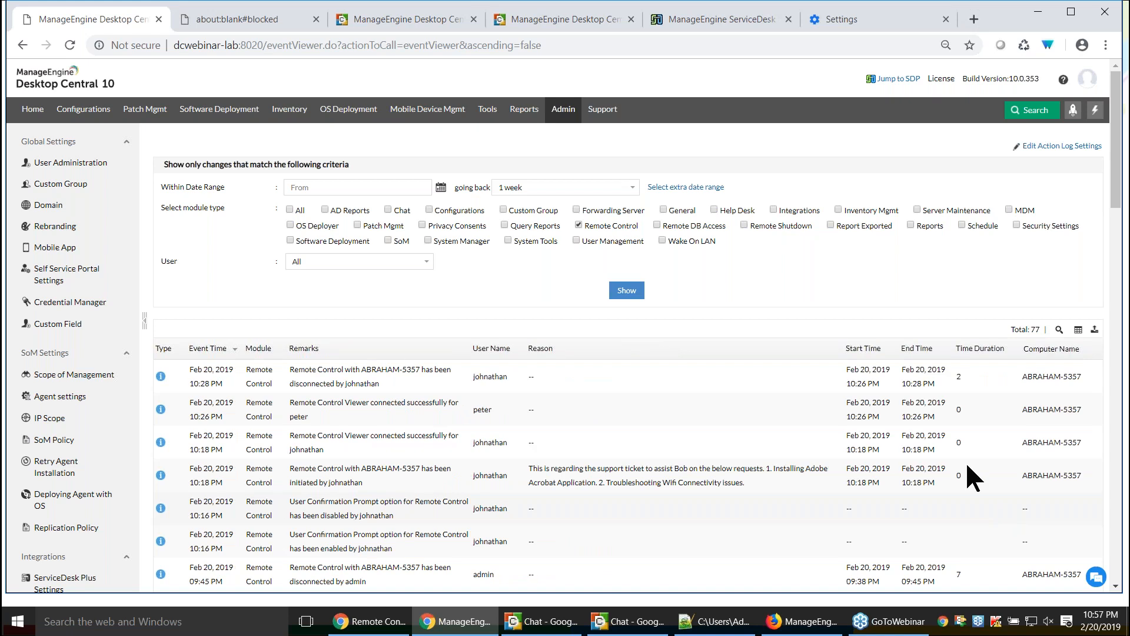
# Examine the computer and technician names in the Remote Control log entries, and advance the presentation to Question 1 about the mobile app
pyautogui.moveTo(1080, 377); pyautogui.dragTo(1029, 379)
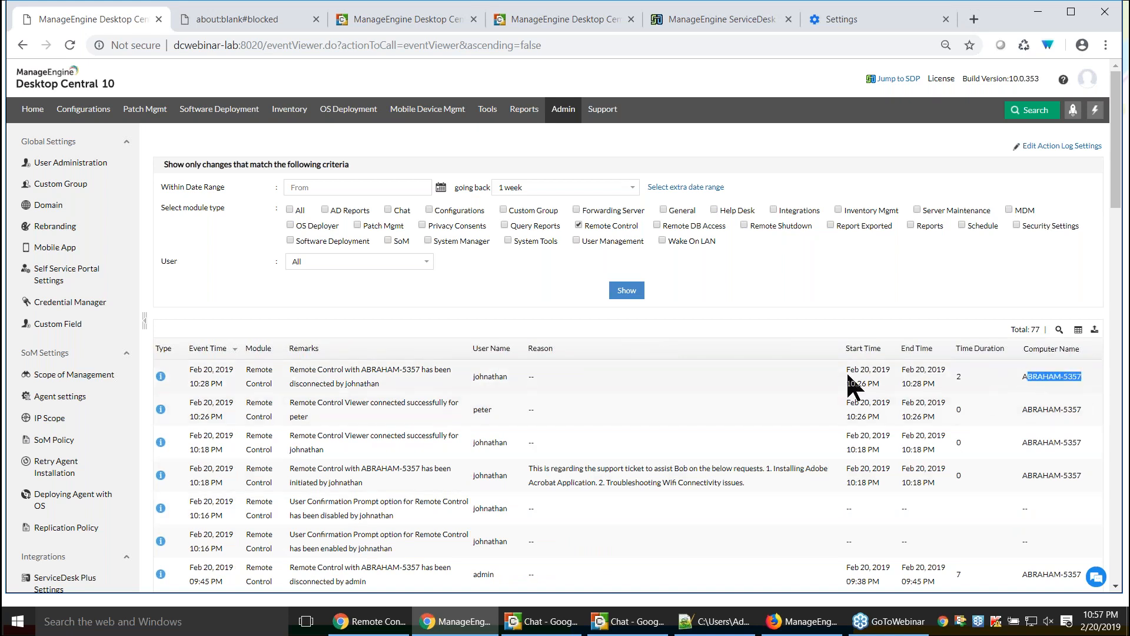
pyautogui.click(479, 373)
pyautogui.moveTo(476, 409); pyautogui.dragTo(492, 410)
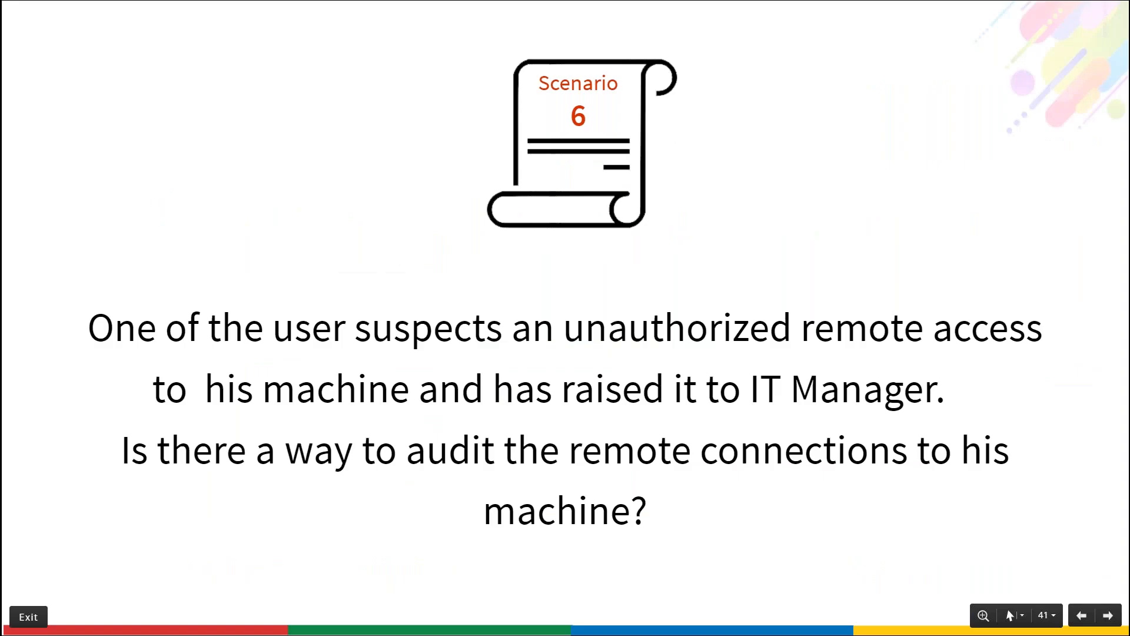
pyautogui.press('Right')
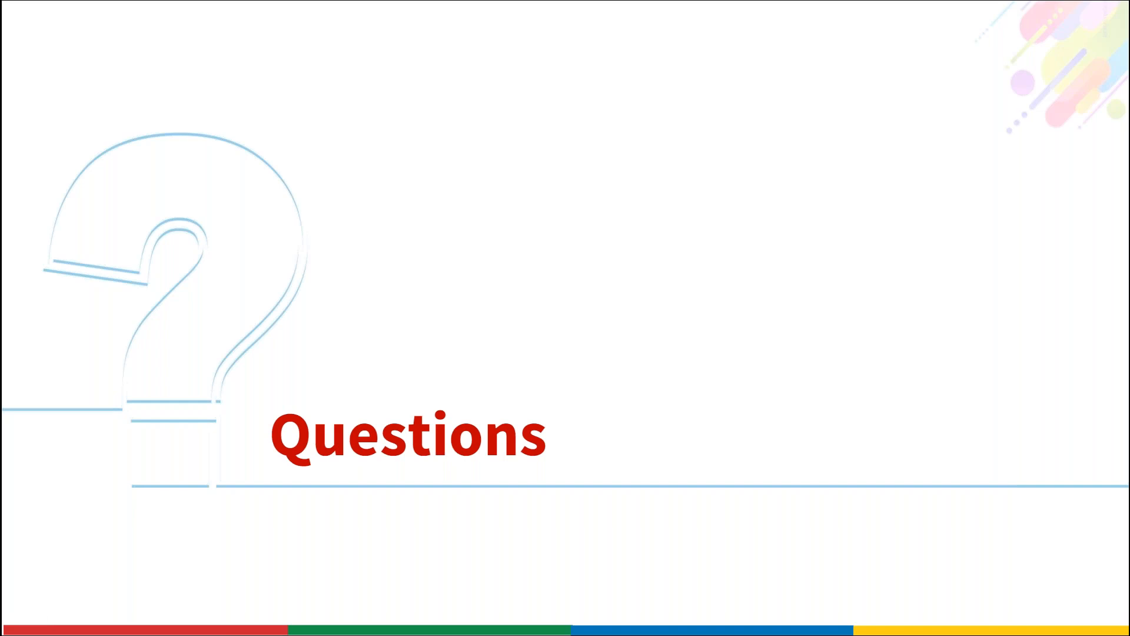
pyautogui.press('Right')
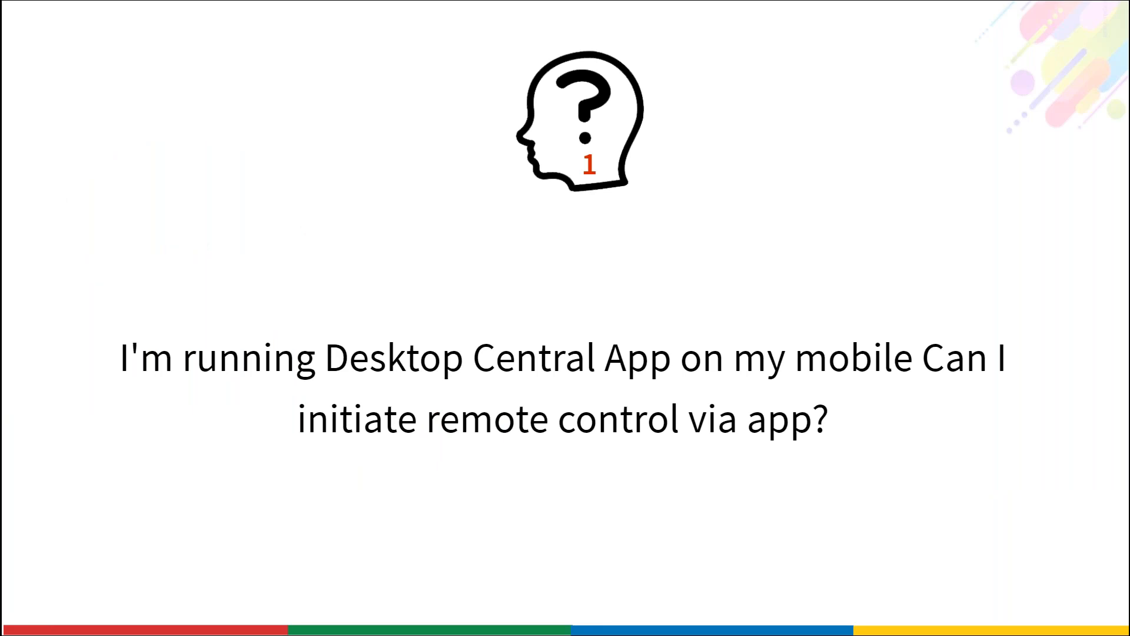
# Switch to Desktop Central and review the mobile app's download options, server settings and login credentials
pyautogui.hotkey('alt', 'Tab')
pyautogui.click(563, 108)
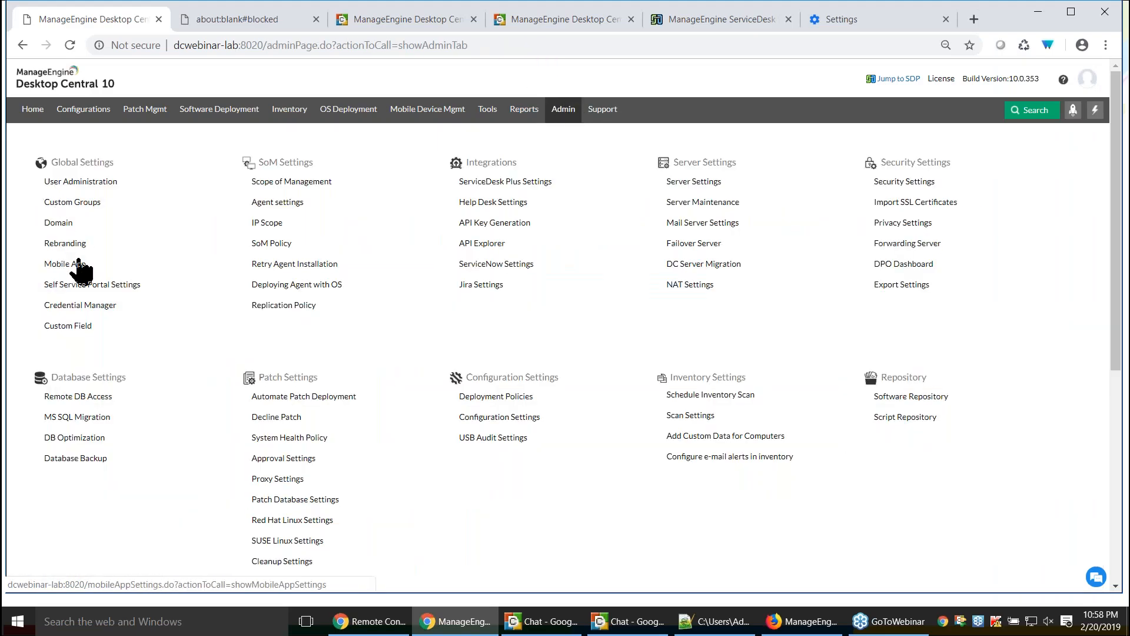
pyautogui.click(67, 264)
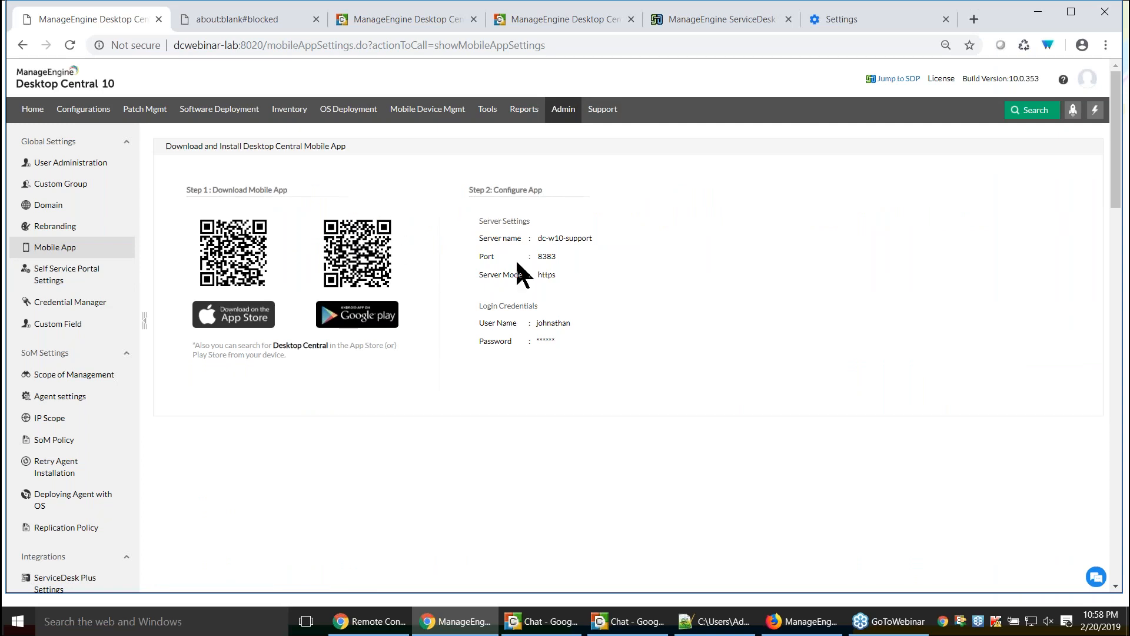
pyautogui.moveTo(535, 238); pyautogui.dragTo(565, 337)
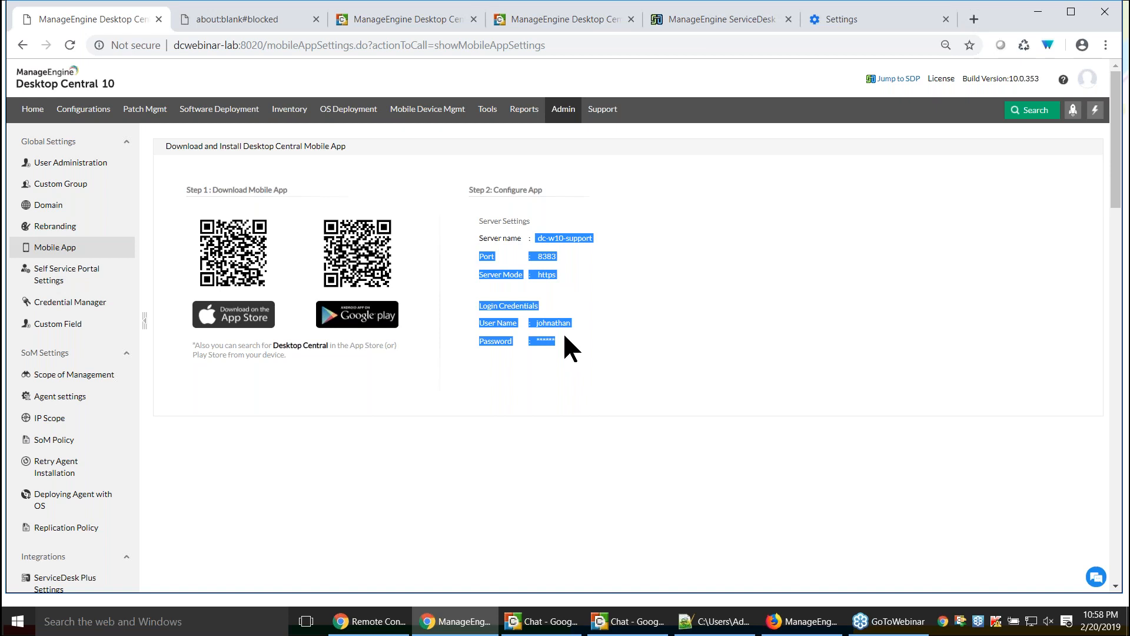
# Switch to the presentation and advance through the mobile remote control slides to Question 2 about screen recording
pyautogui.hotkey('alt', 'Tab')
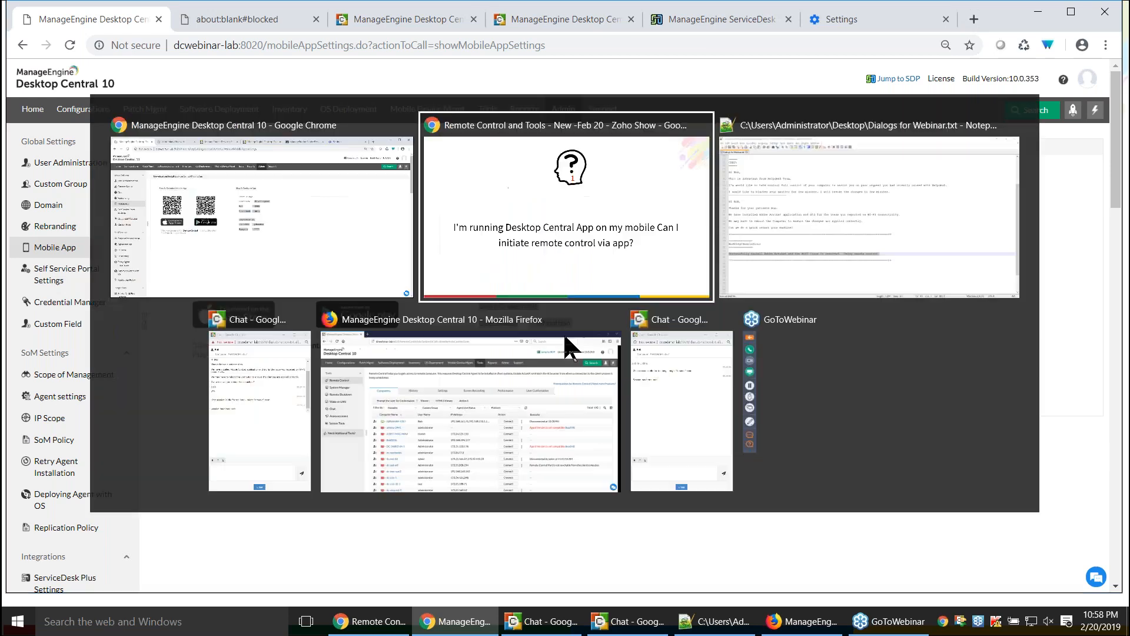
pyautogui.press('Right')
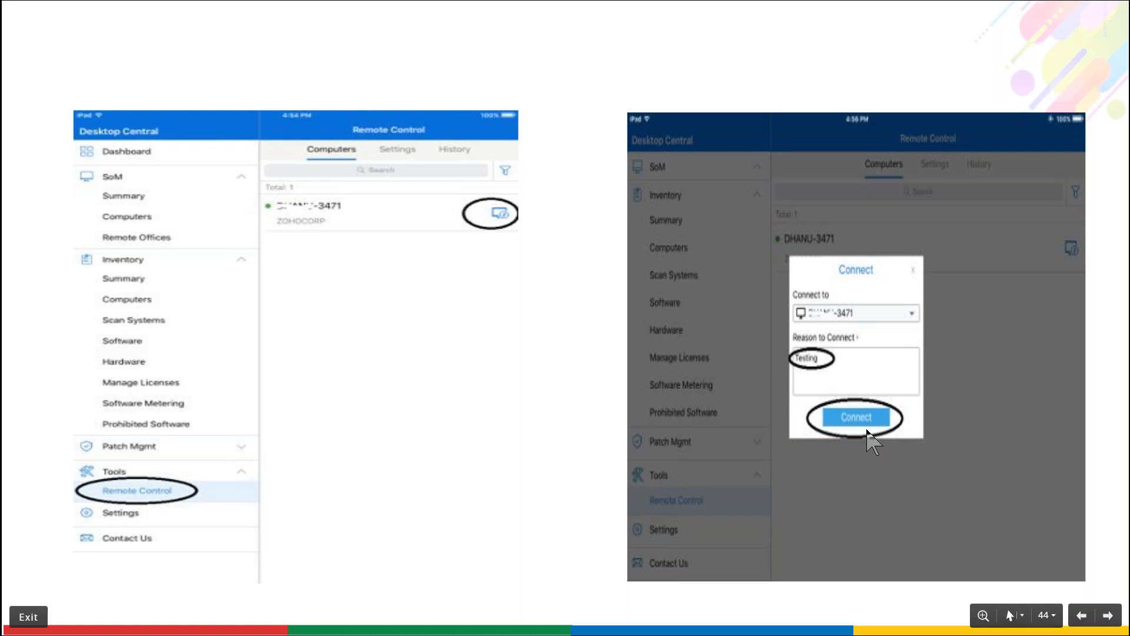
pyautogui.press('Right')
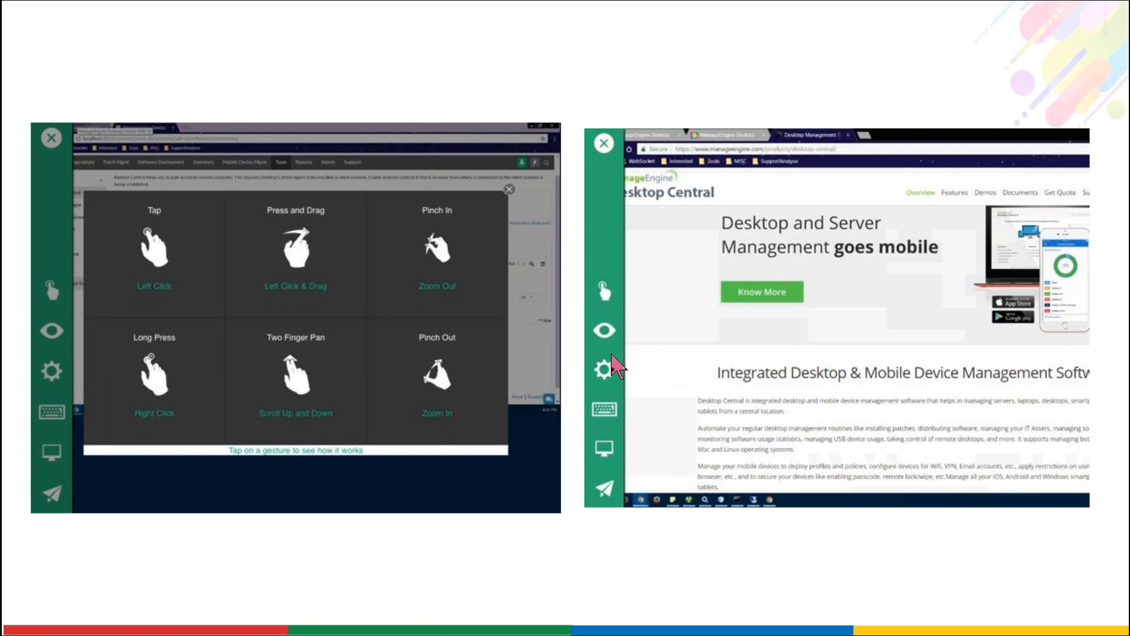
pyautogui.press('Right')
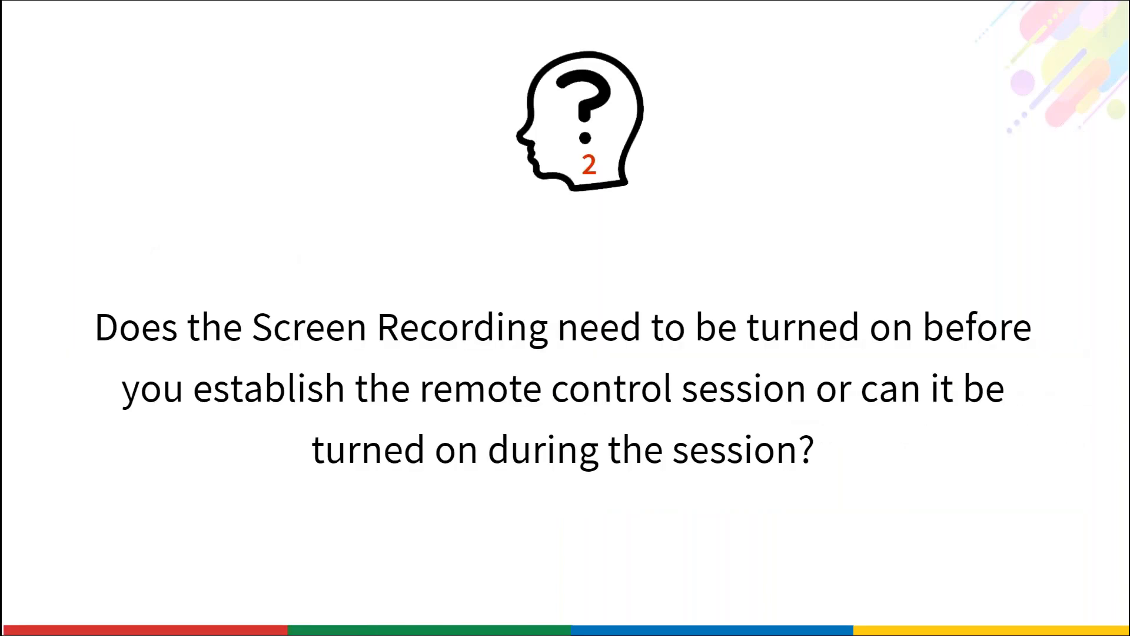